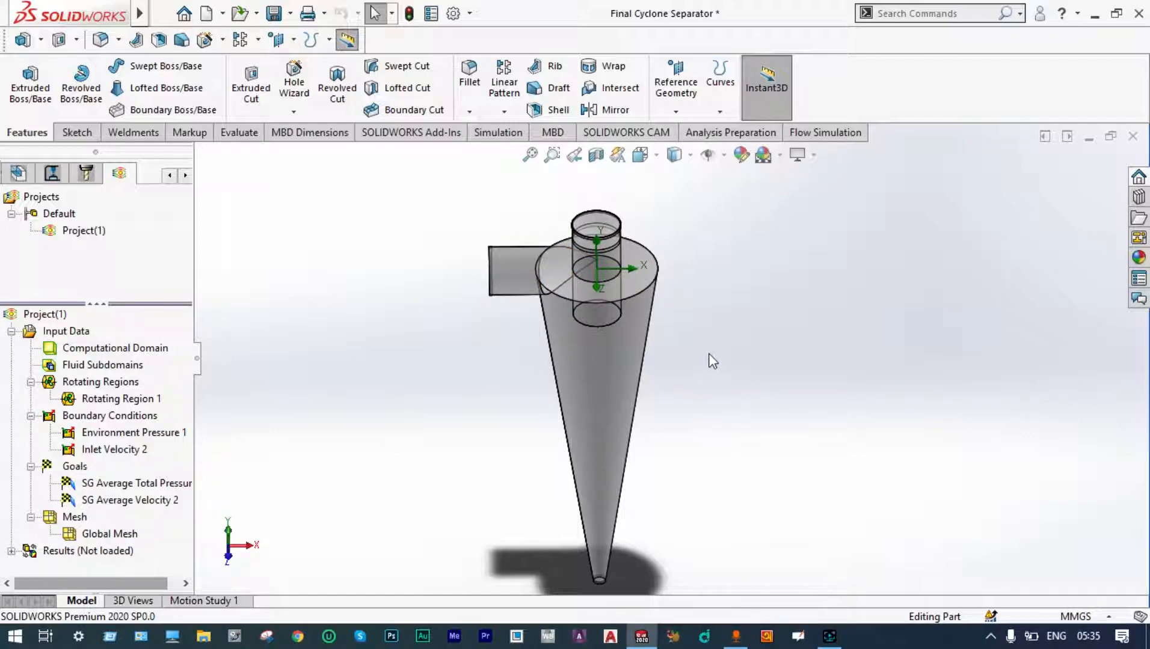
# Start a new Flow Simulation wizard project on the current configuration, using SI (m-kg-s) units with temperature in Celsius
pyautogui.click(841, 135)
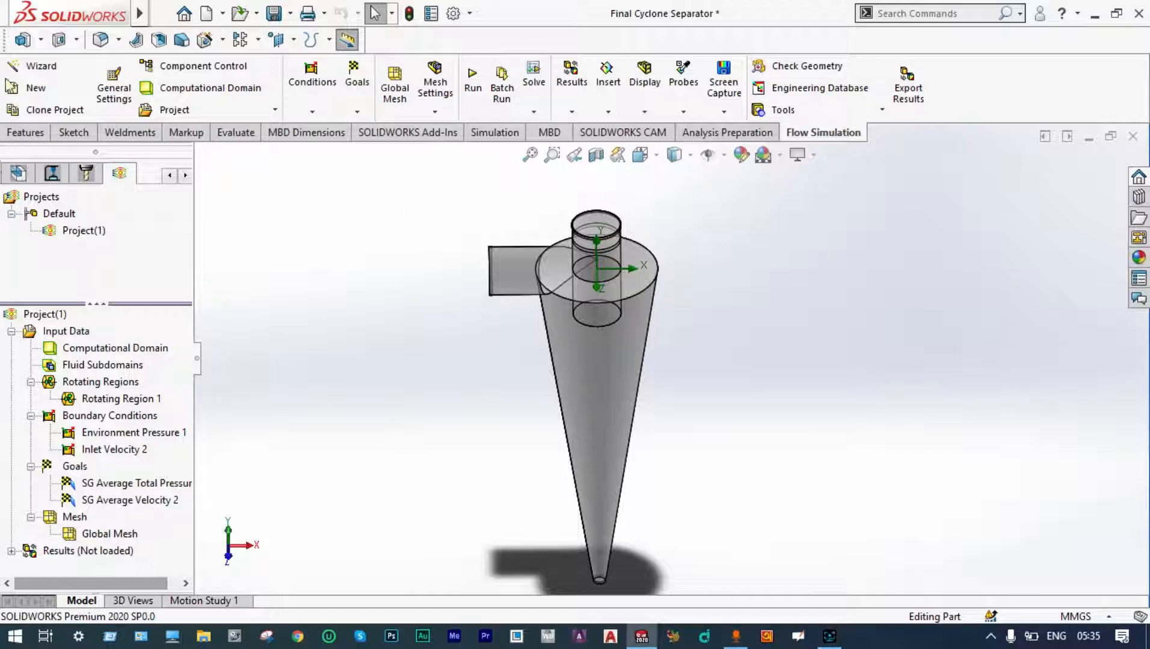
pyautogui.click(38, 65)
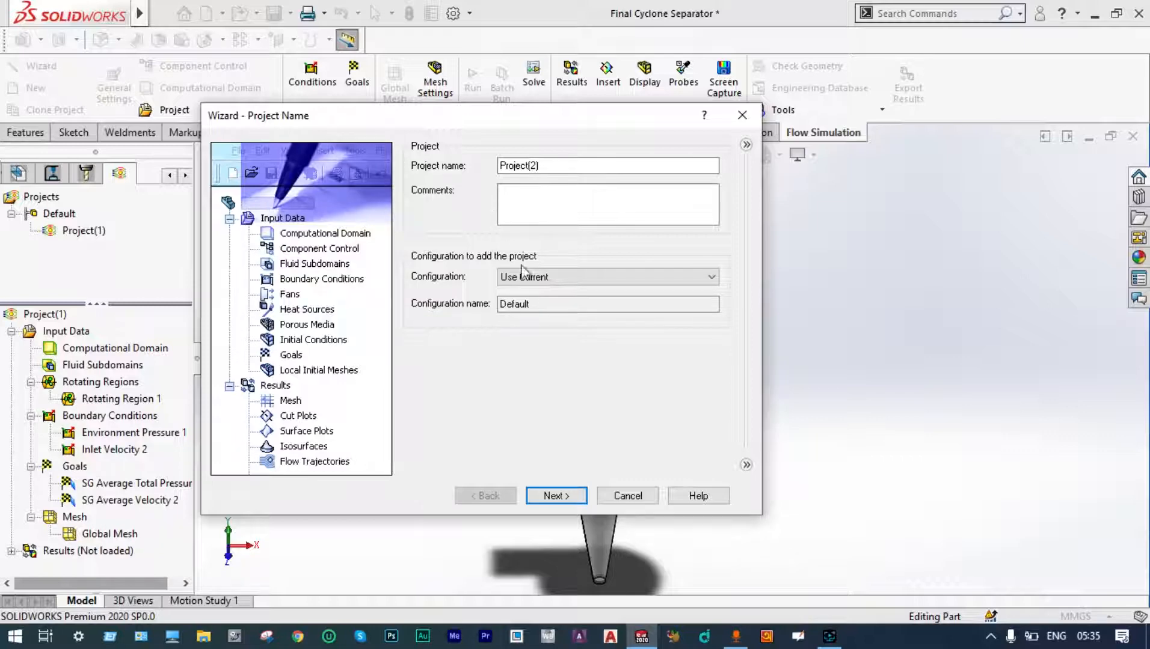
pyautogui.click(572, 495)
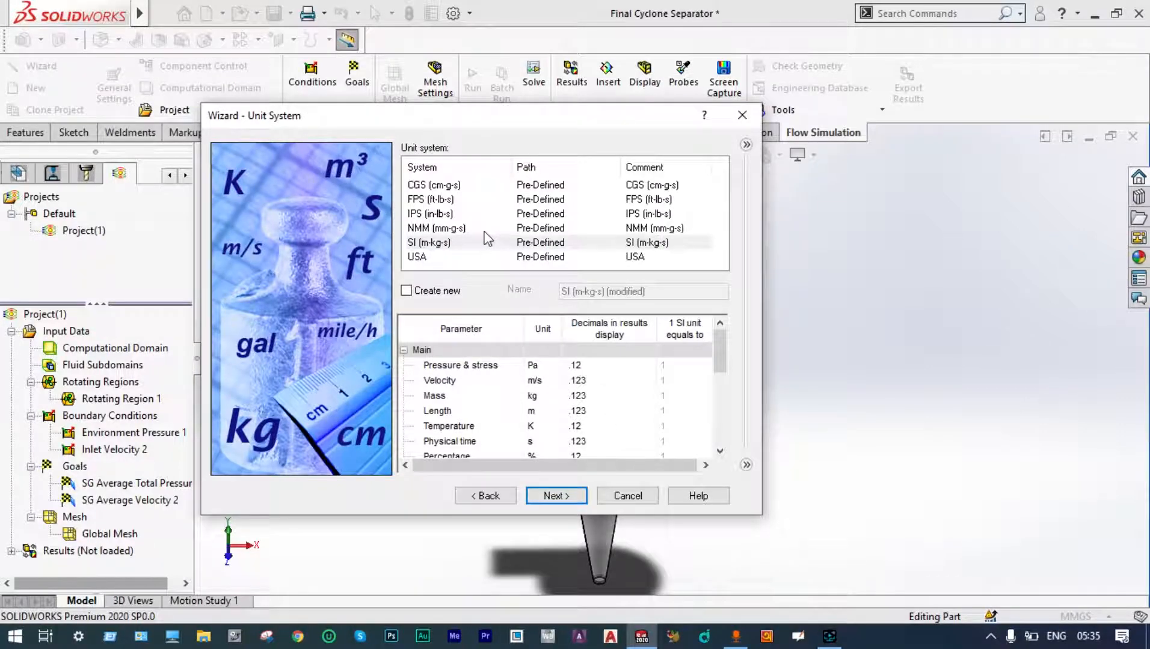
pyautogui.click(440, 244)
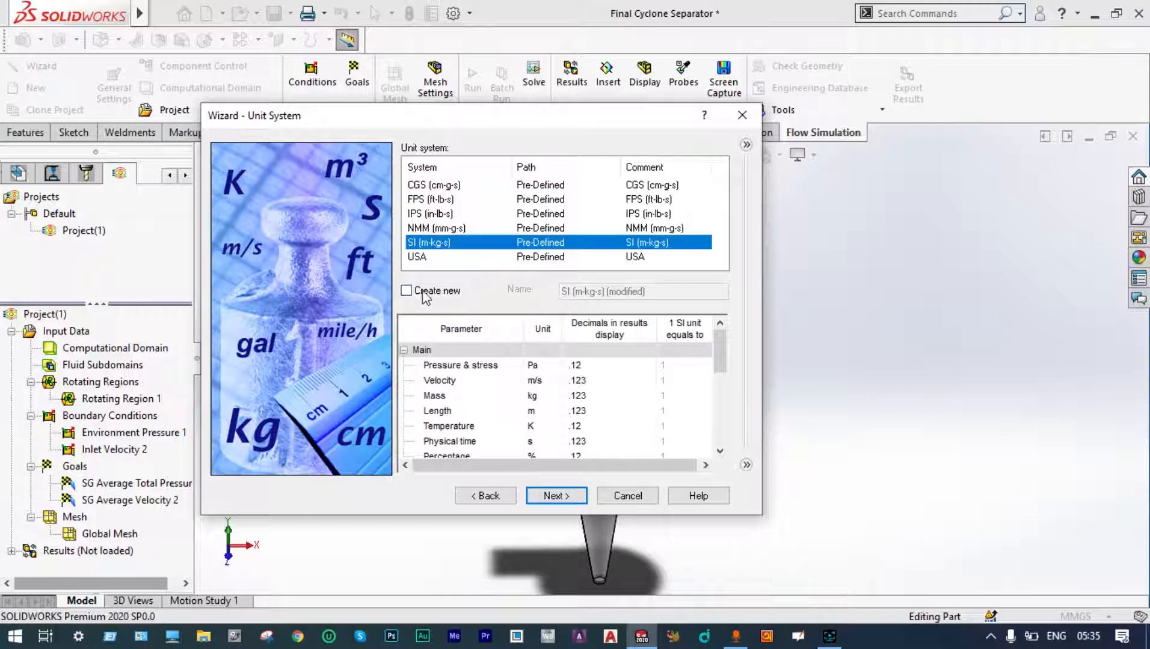
pyautogui.click(542, 427)
pyautogui.click(553, 426)
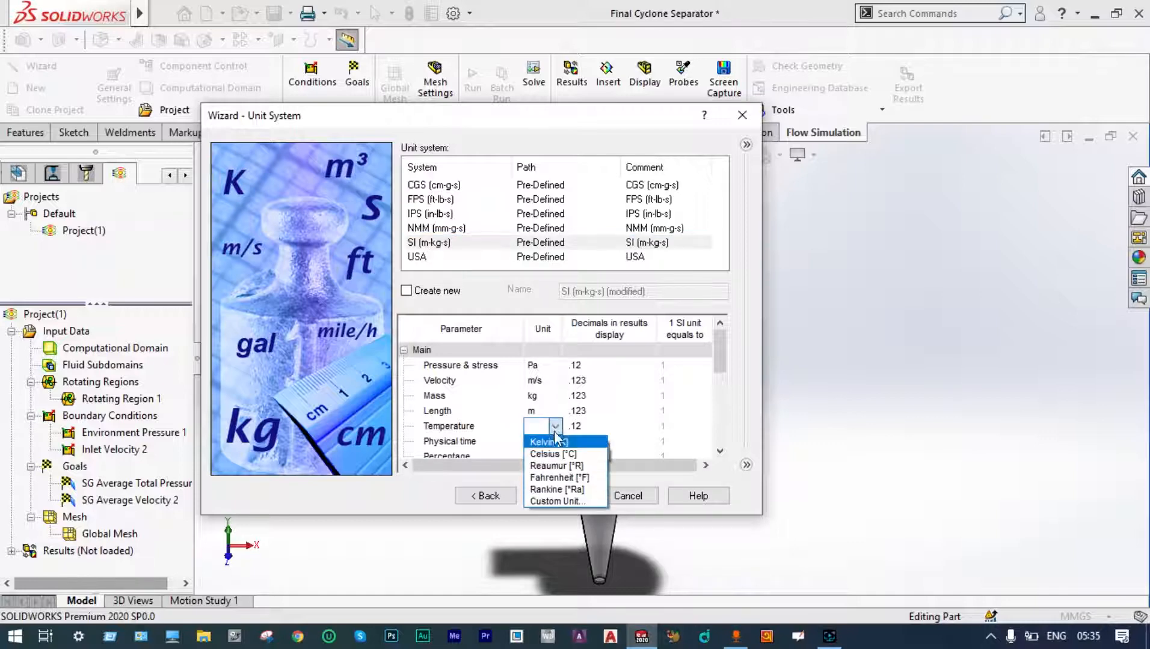
pyautogui.click(558, 452)
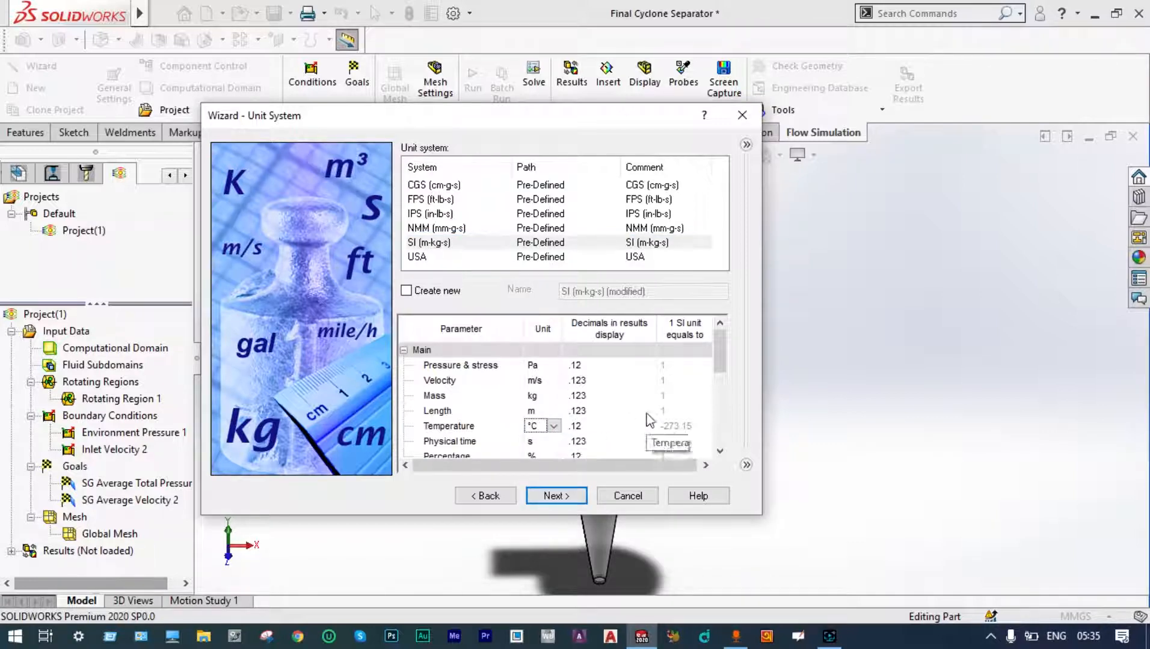
# Set the Loads&Motion angular velocity unit to Rotations Per Minute (RPM) and accept the unit system
pyautogui.click(720, 451)
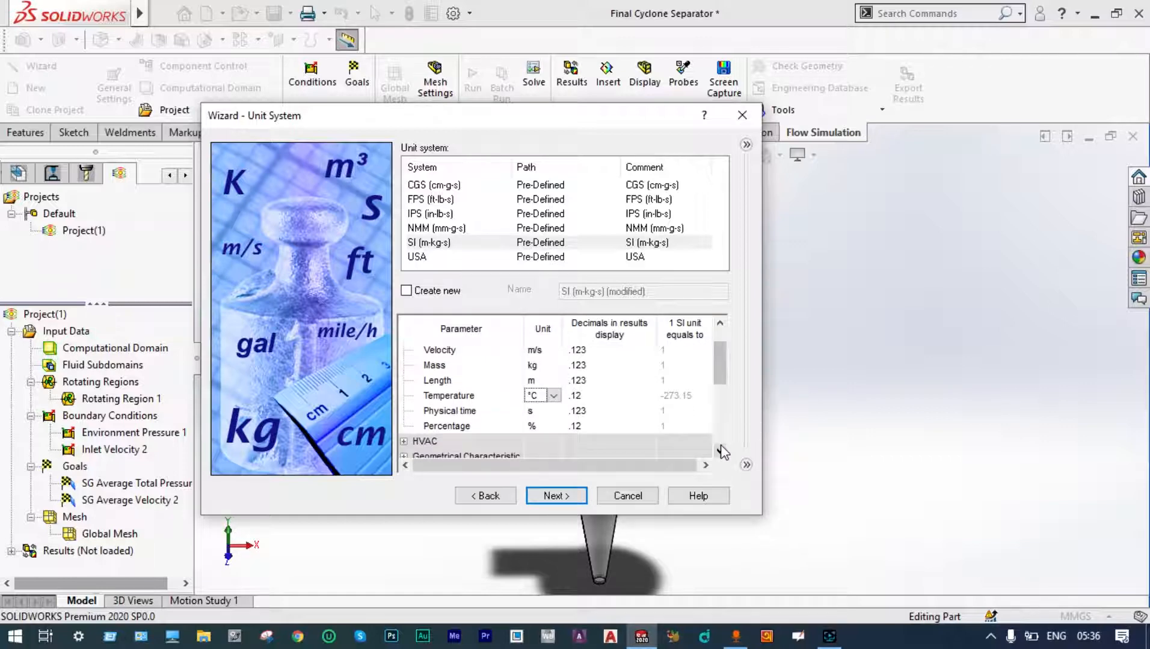
pyautogui.click(720, 451)
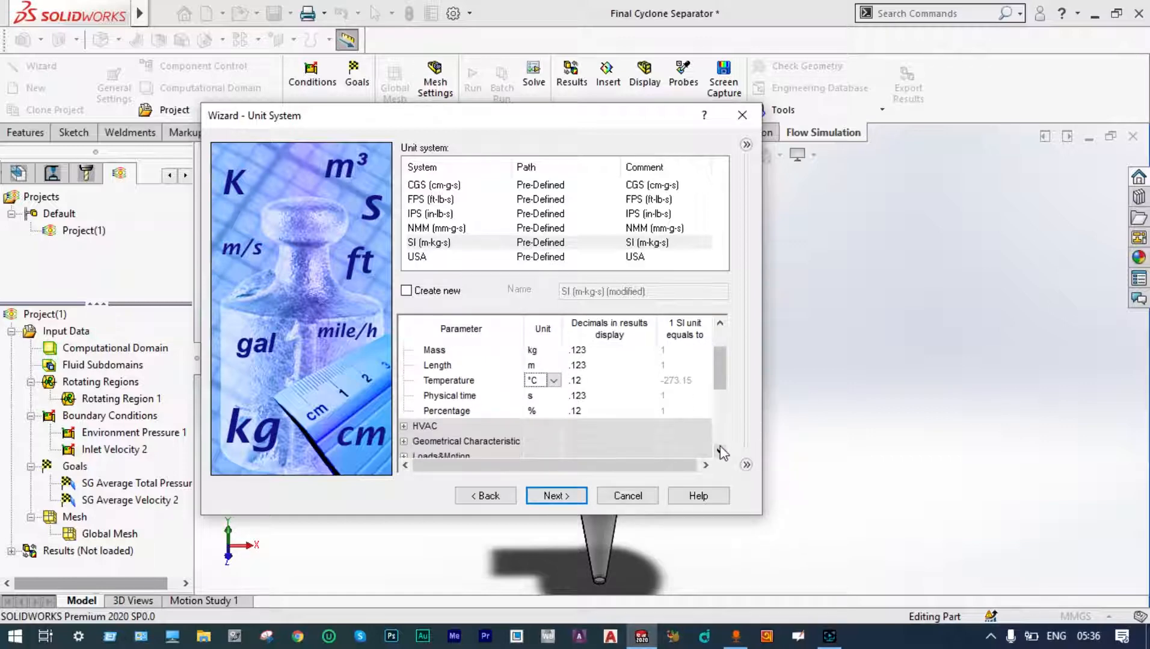
pyautogui.click(720, 451)
pyautogui.click(720, 451)
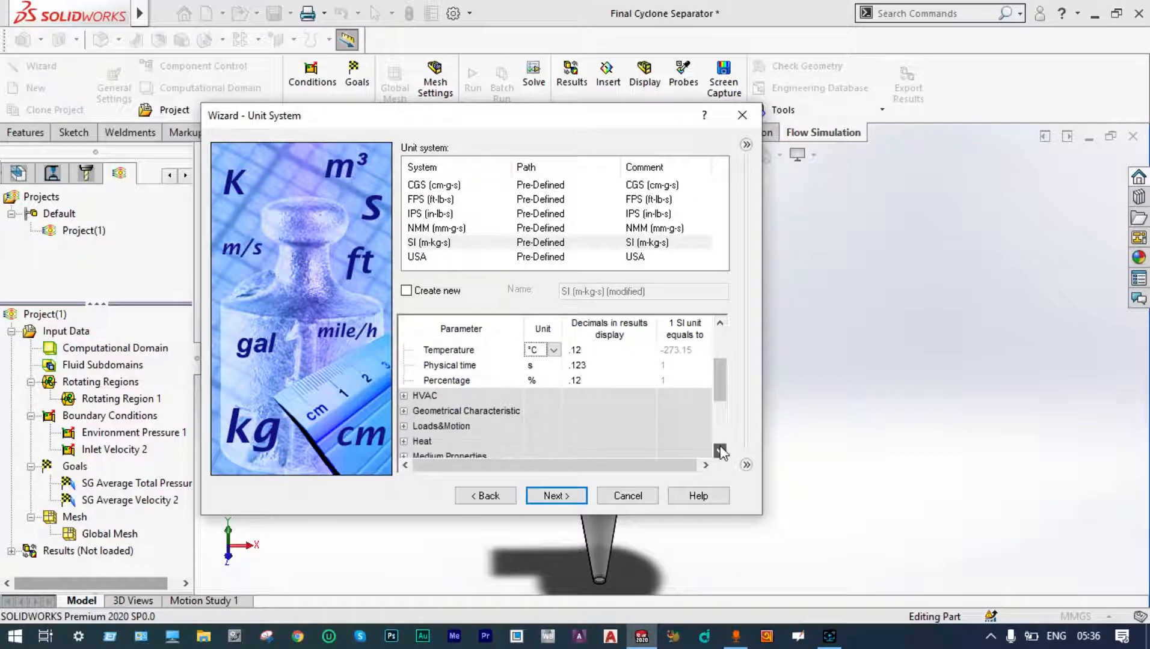
pyautogui.click(404, 427)
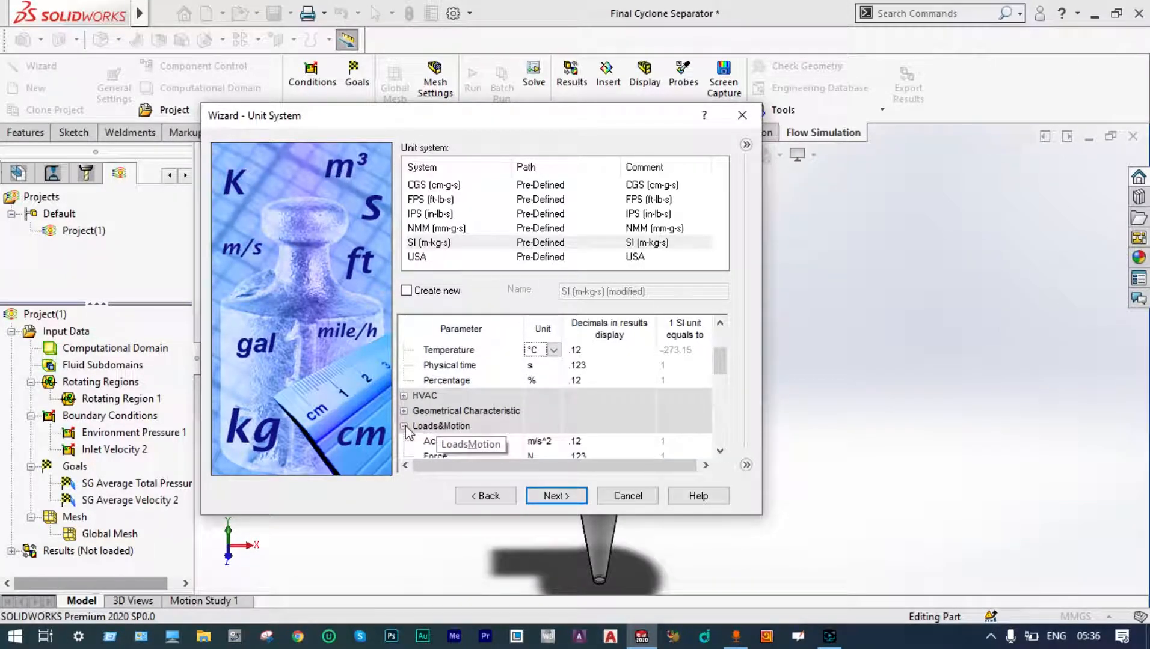
pyautogui.click(720, 451)
pyautogui.click(720, 451)
pyautogui.click(721, 451)
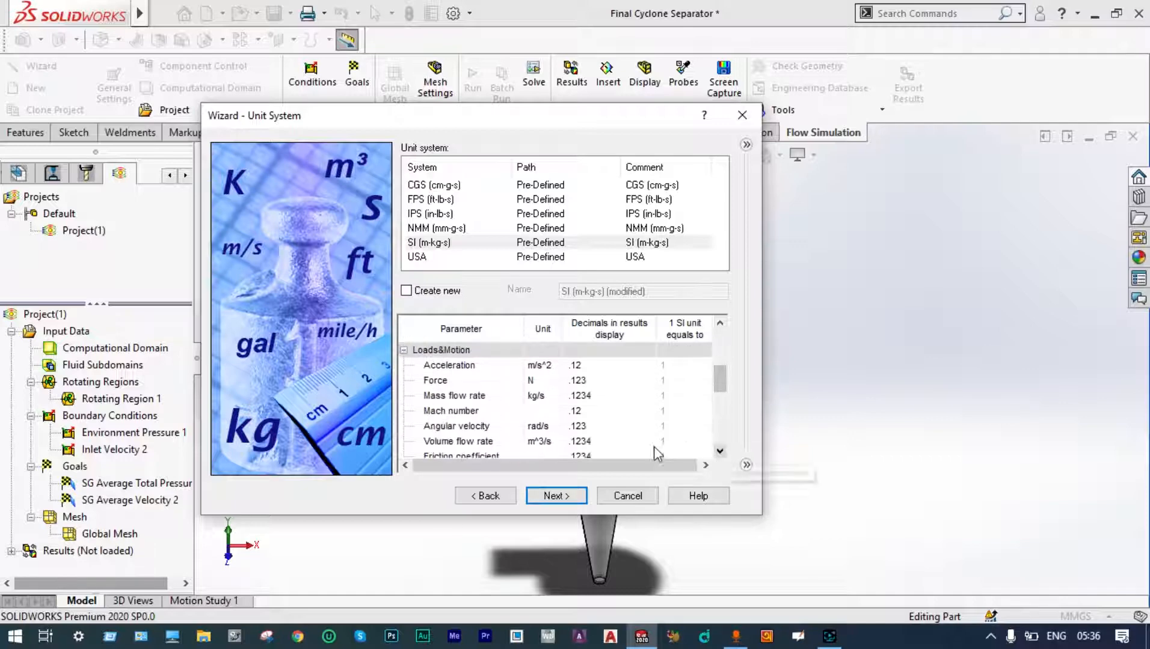
pyautogui.click(547, 428)
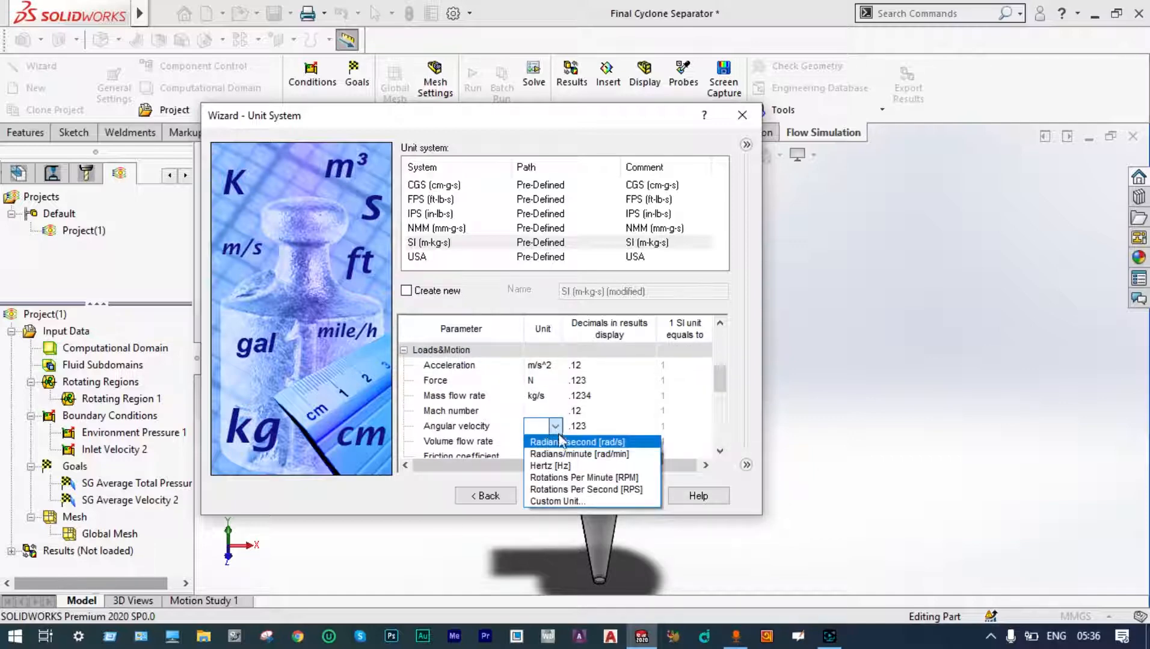
pyautogui.click(567, 478)
pyautogui.click(564, 496)
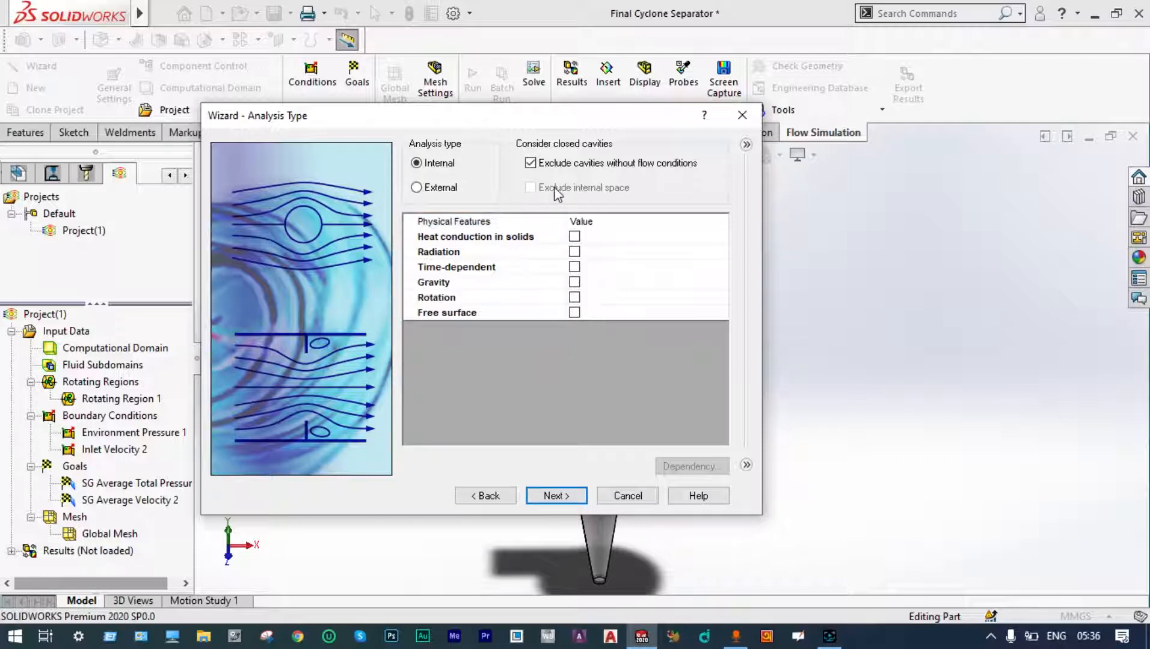
# For the internal analysis, stop excluding cavities without flow conditions and enable gravity with a Y component of -9.81 m/s^2
pyautogui.click(531, 163)
pyautogui.click(574, 283)
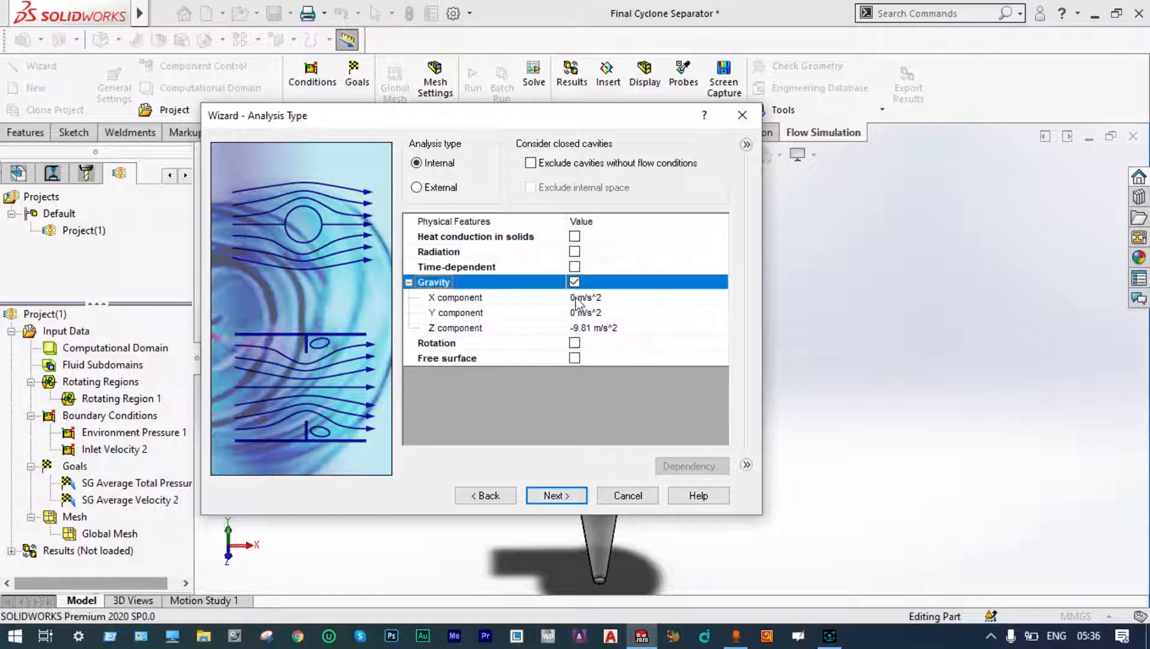
pyautogui.click(576, 312)
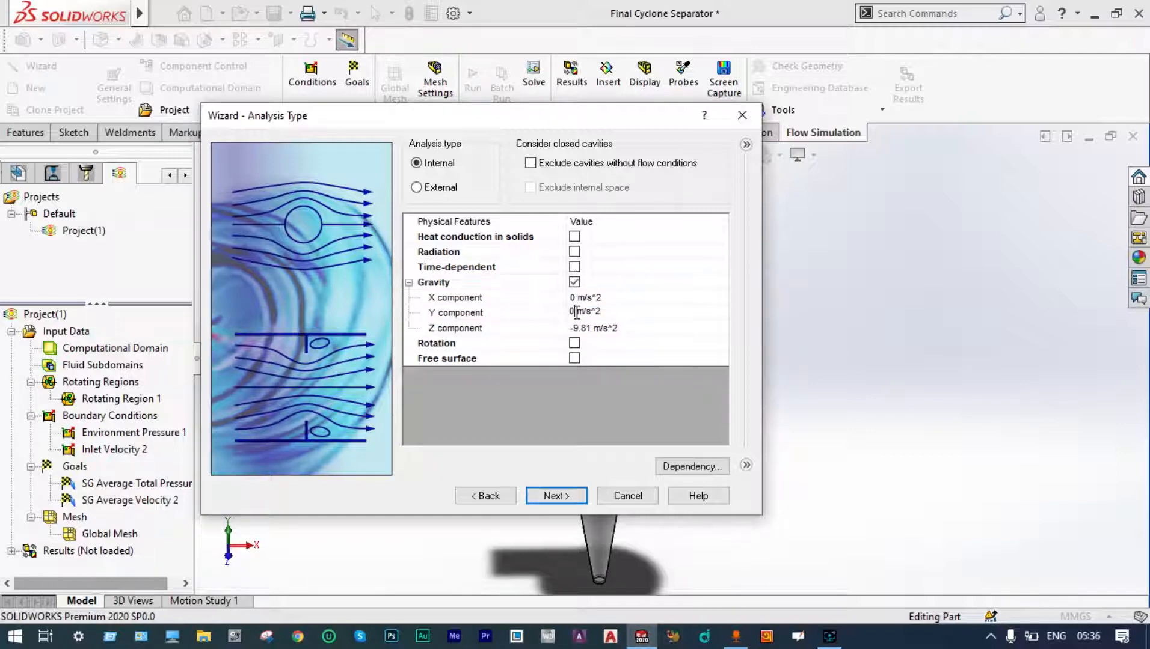
pyautogui.press('BackSpace')
pyautogui.write('-9.81')
# Set the gravity Z component to 0 m/s^2 and accept the analysis type settings
pyautogui.click(592, 328)
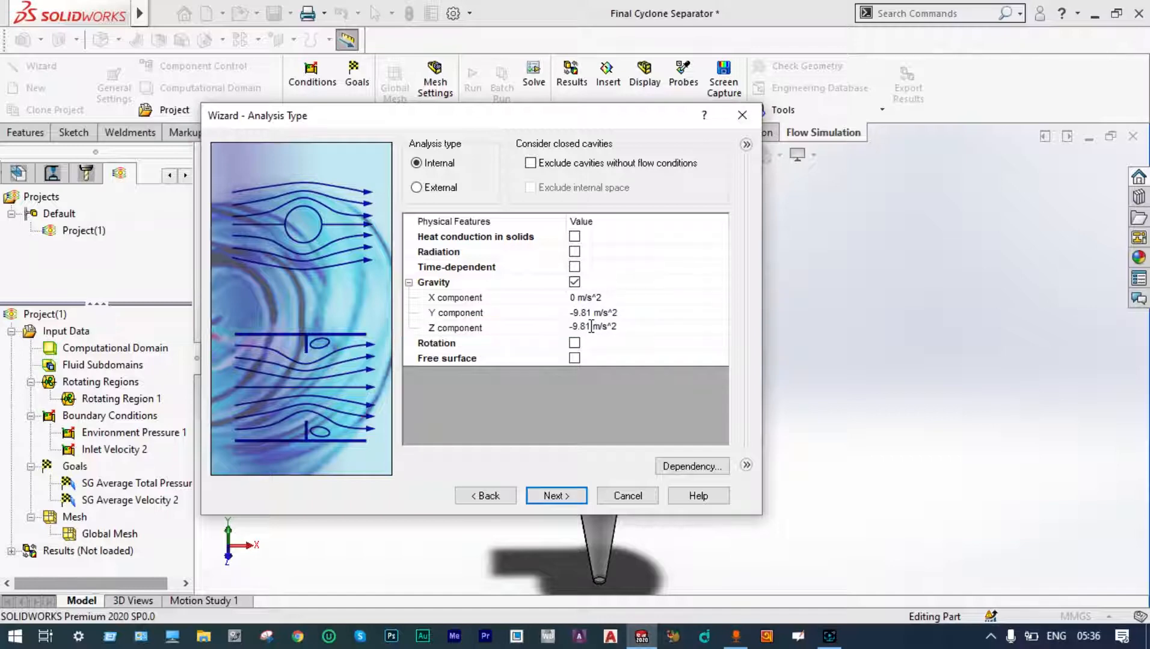
pyautogui.press('BackSpace')
pyautogui.press('BackSpace')
pyautogui.press('BackSpace')
pyautogui.press('BackSpace')
pyautogui.press('BackSpace')
pyautogui.write('0')
pyautogui.click(575, 343)
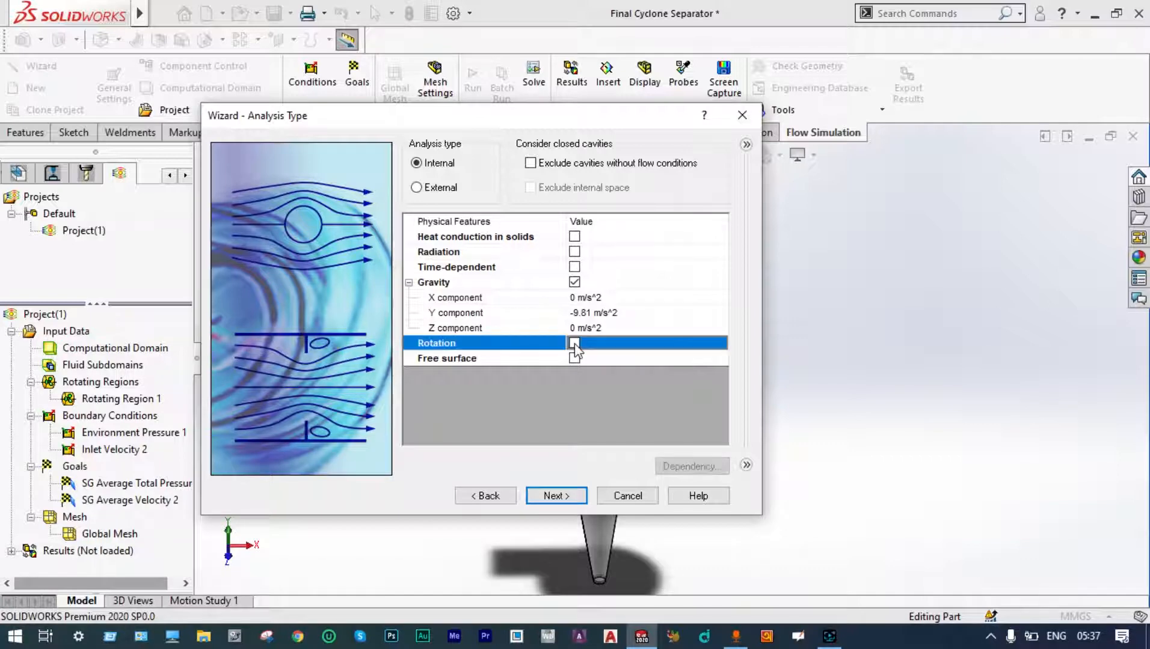
pyautogui.click(570, 495)
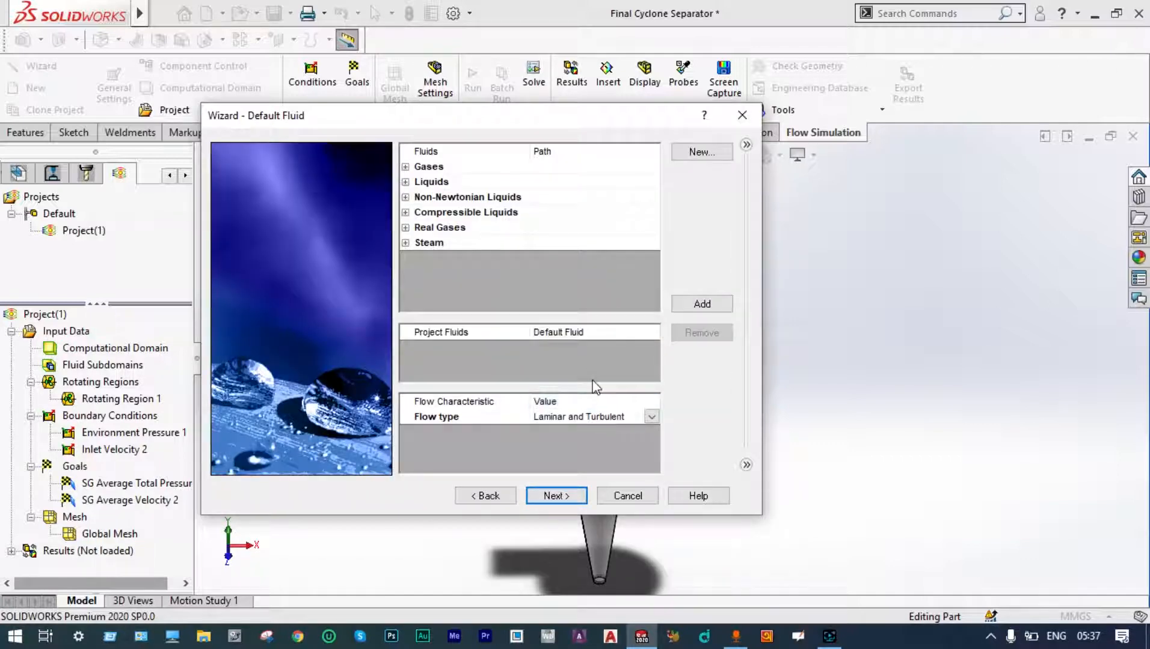
# Add the pre-defined gas Air as the project's default fluid and accept the default wall conditions
pyautogui.click(406, 167)
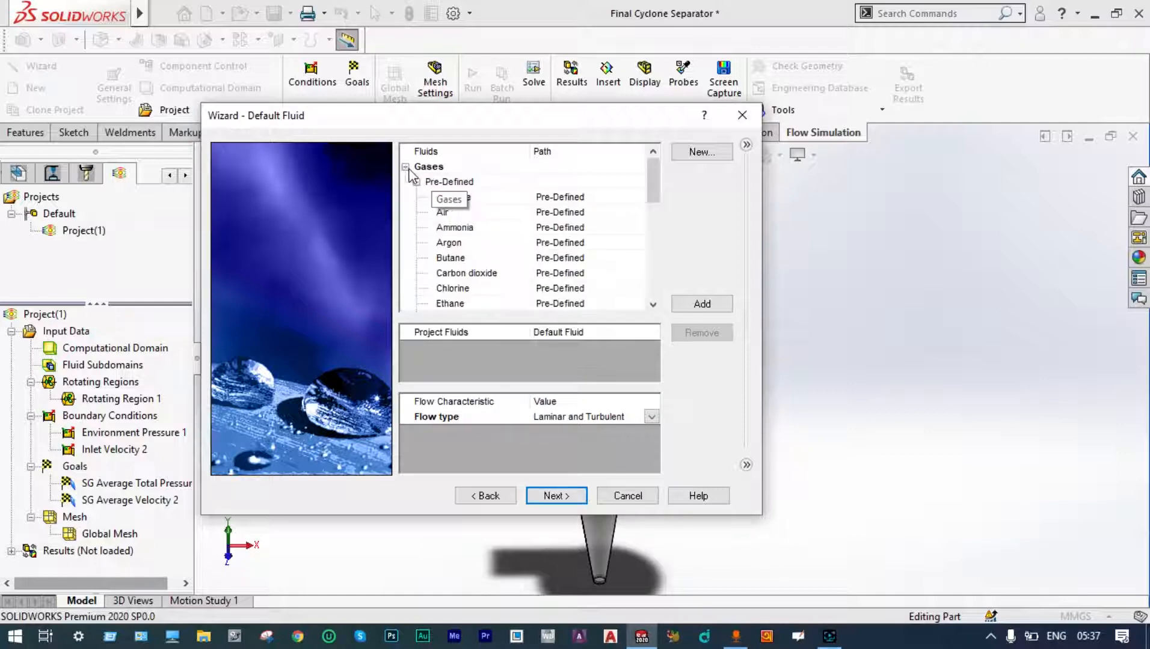
pyautogui.doubleClick(445, 213)
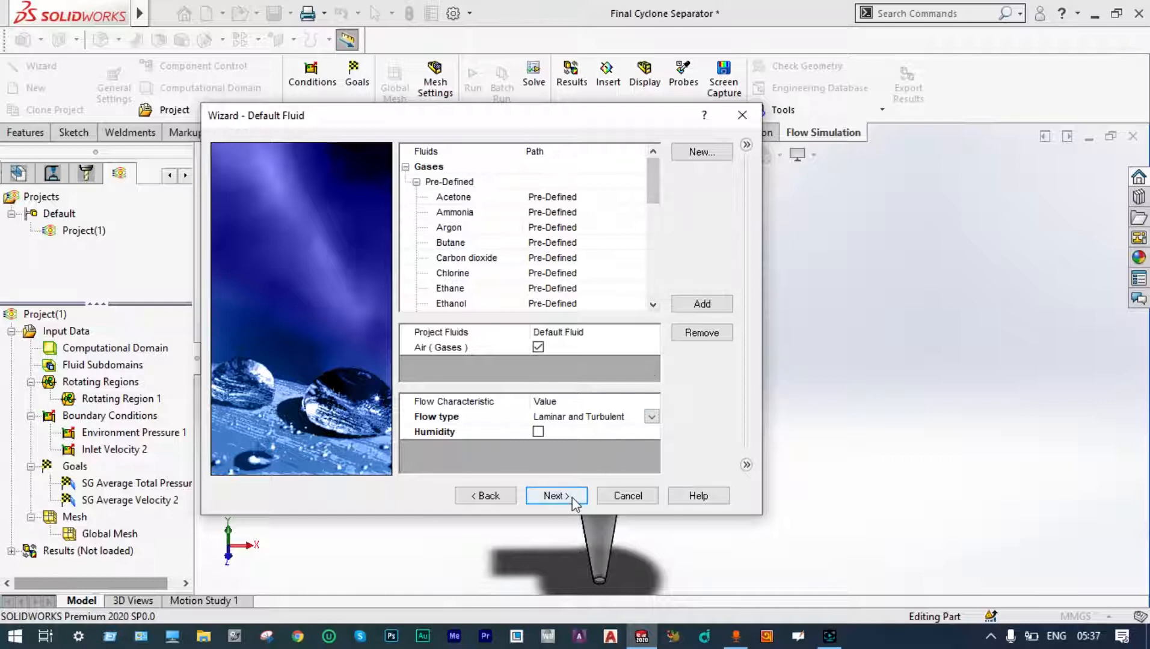
pyautogui.click(553, 496)
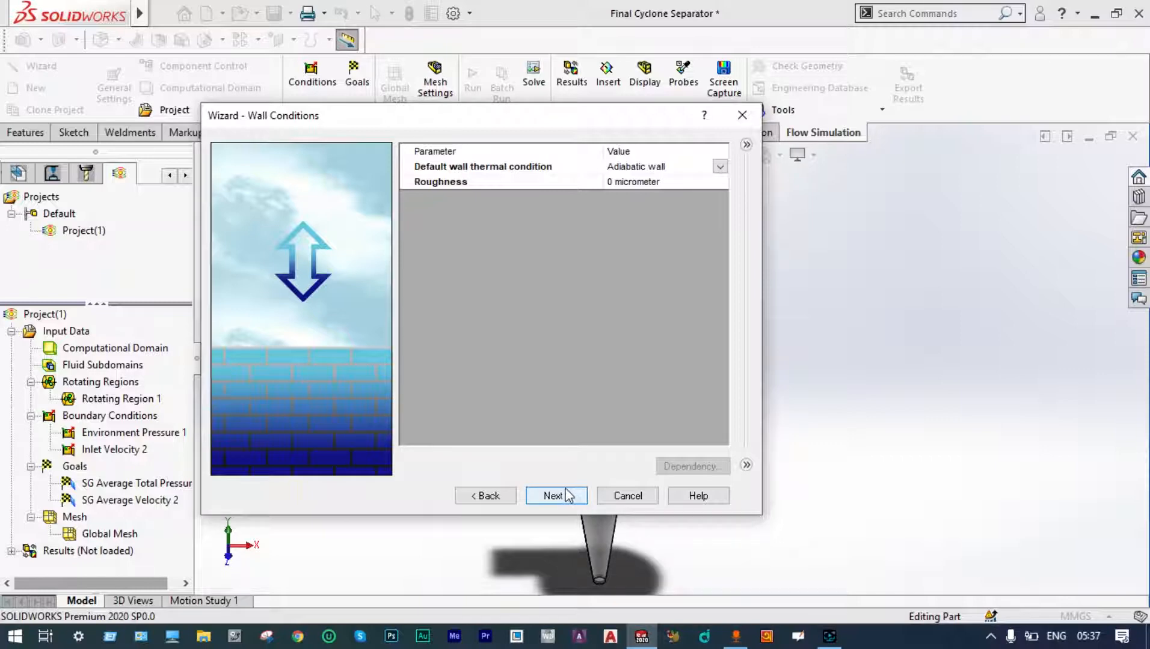
pyautogui.click(566, 497)
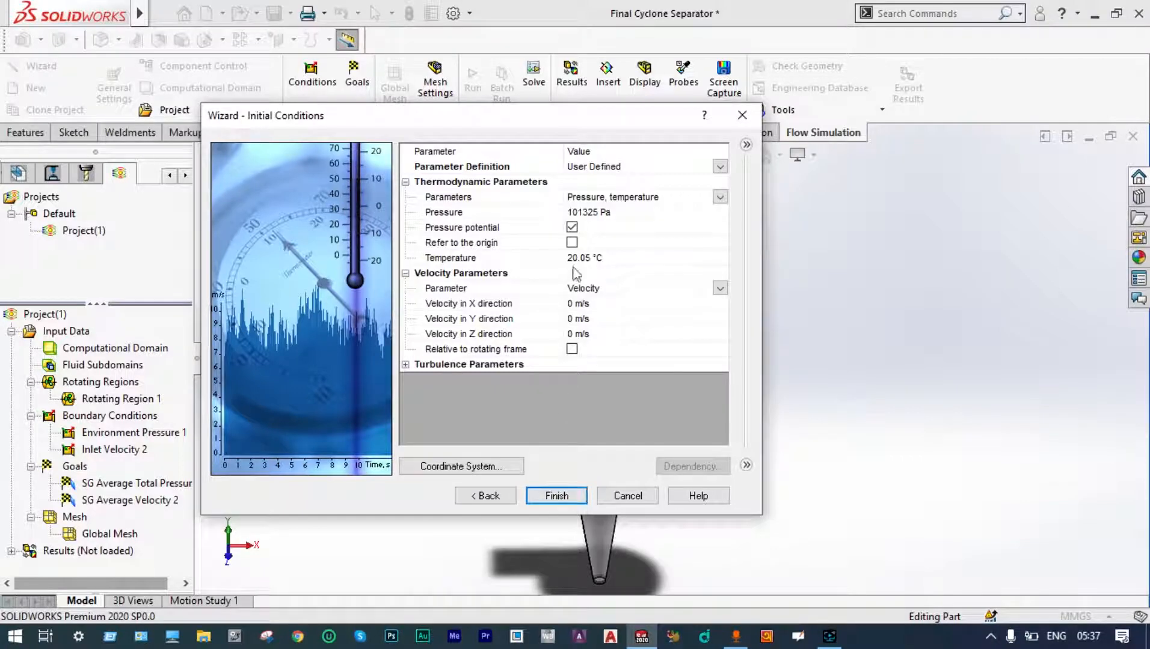
# Edit the initial temperature in the thermodynamic parameters and finish the project wizard
pyautogui.click(592, 258)
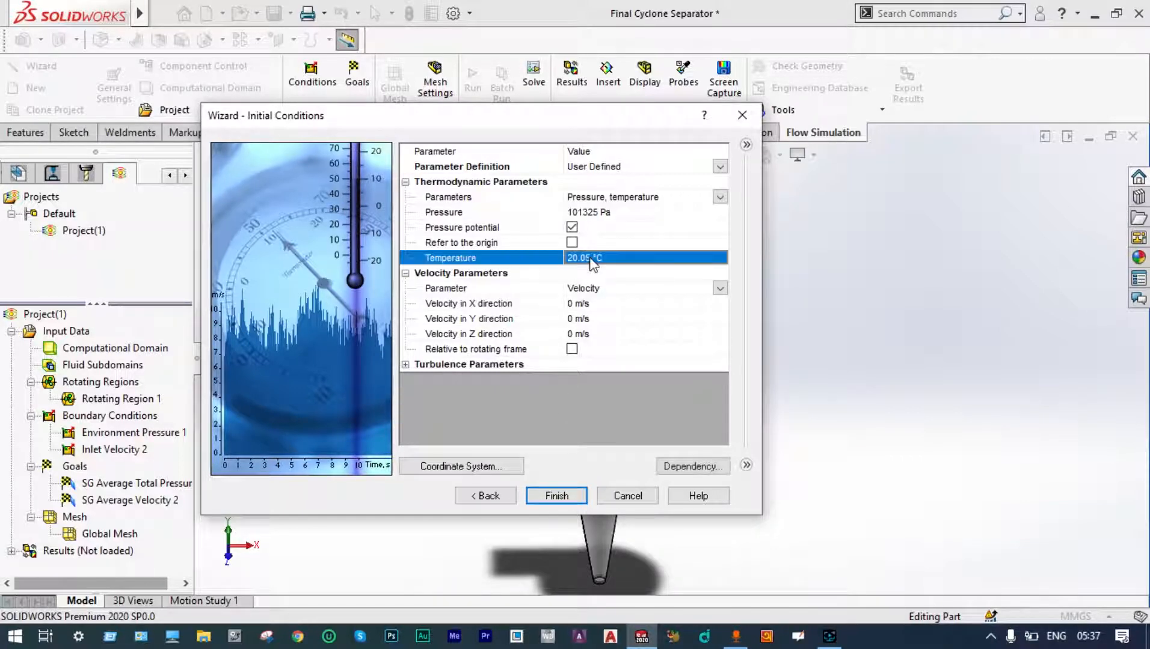
pyautogui.click(591, 258)
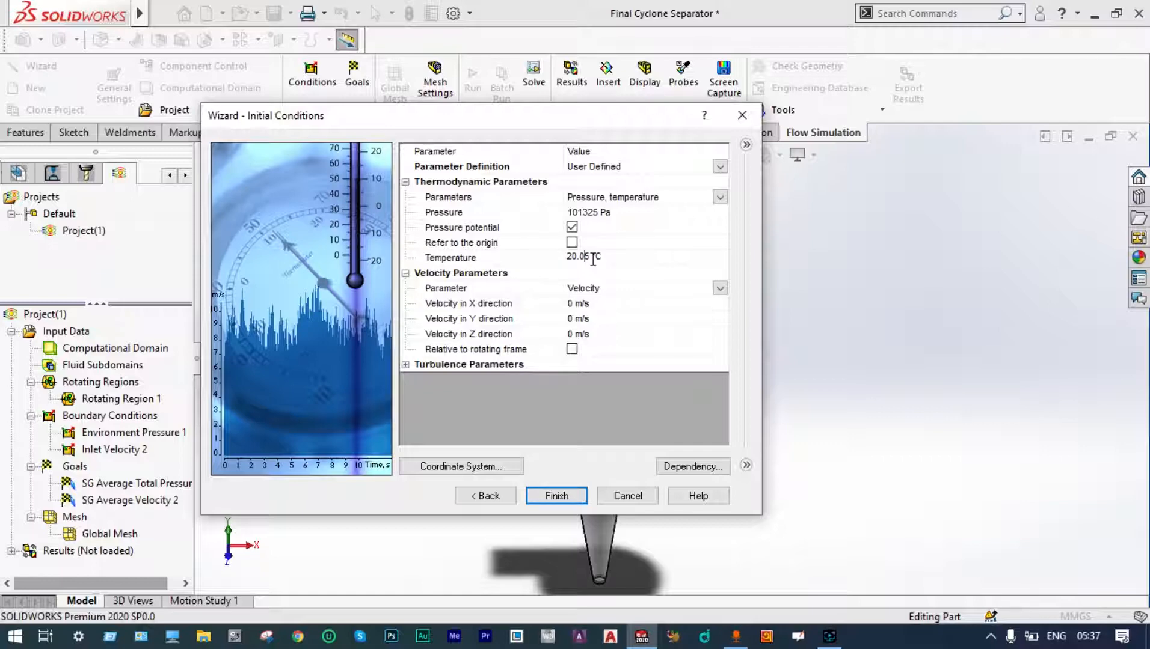
pyautogui.press('BackSpace')
pyautogui.click(556, 496)
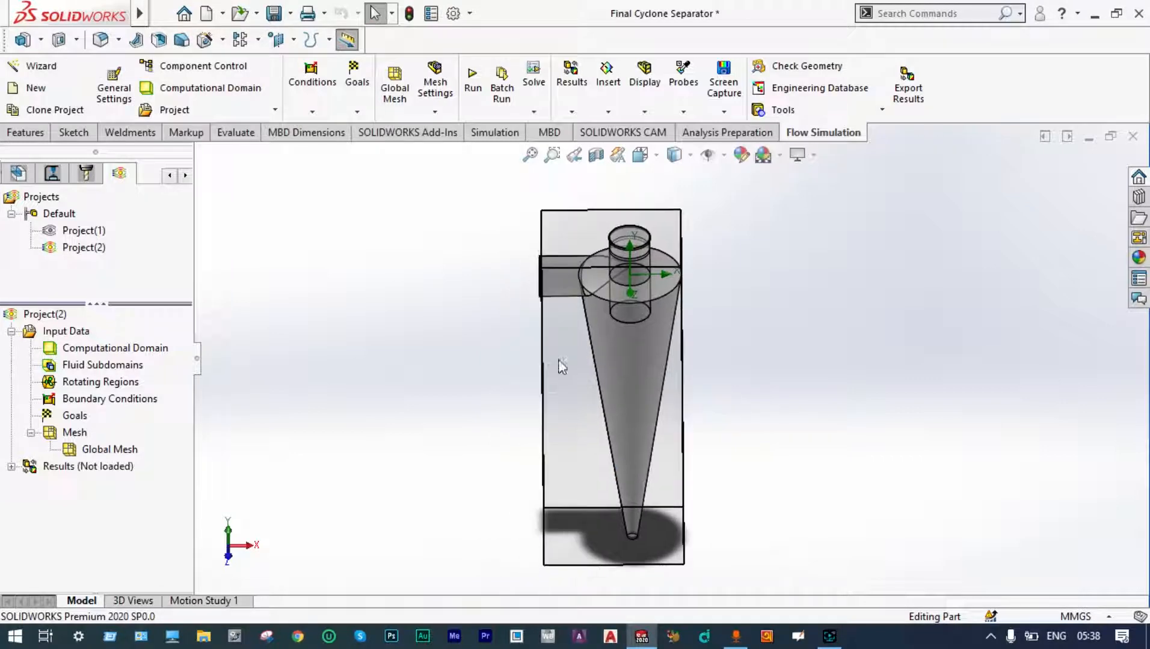
# Hide the computational domain and section the cyclone separator along the Front Plane
pyautogui.click(157, 354)
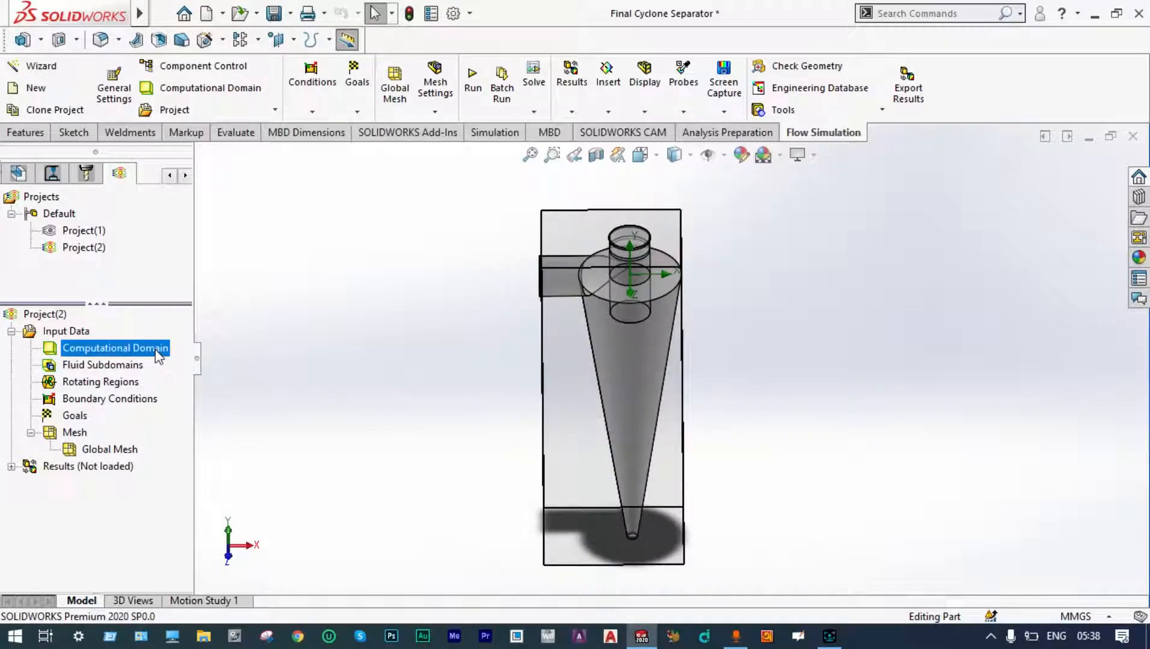
pyautogui.rightClick(158, 355)
pyautogui.click(199, 383)
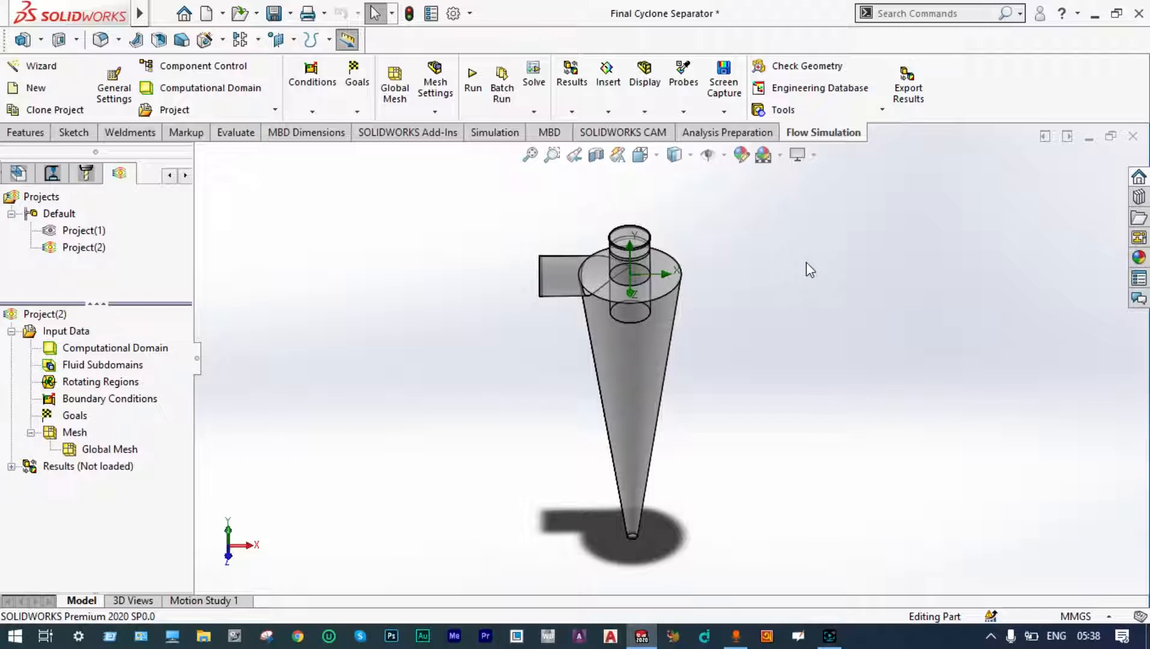
pyautogui.click(595, 157)
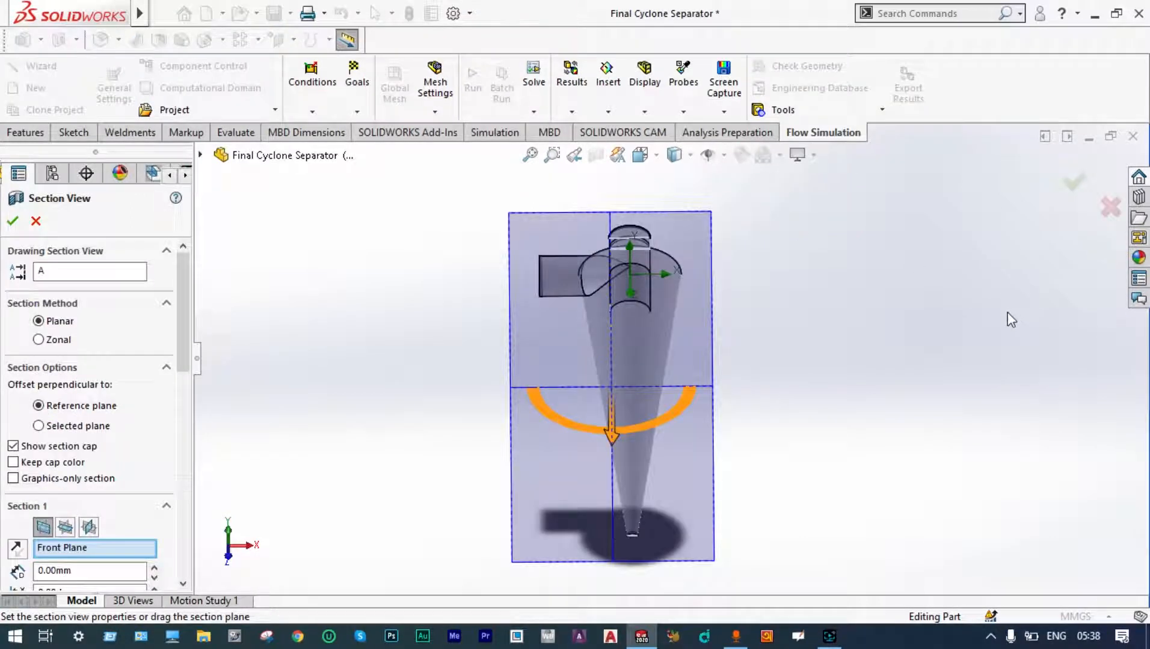
pyautogui.click(1073, 182)
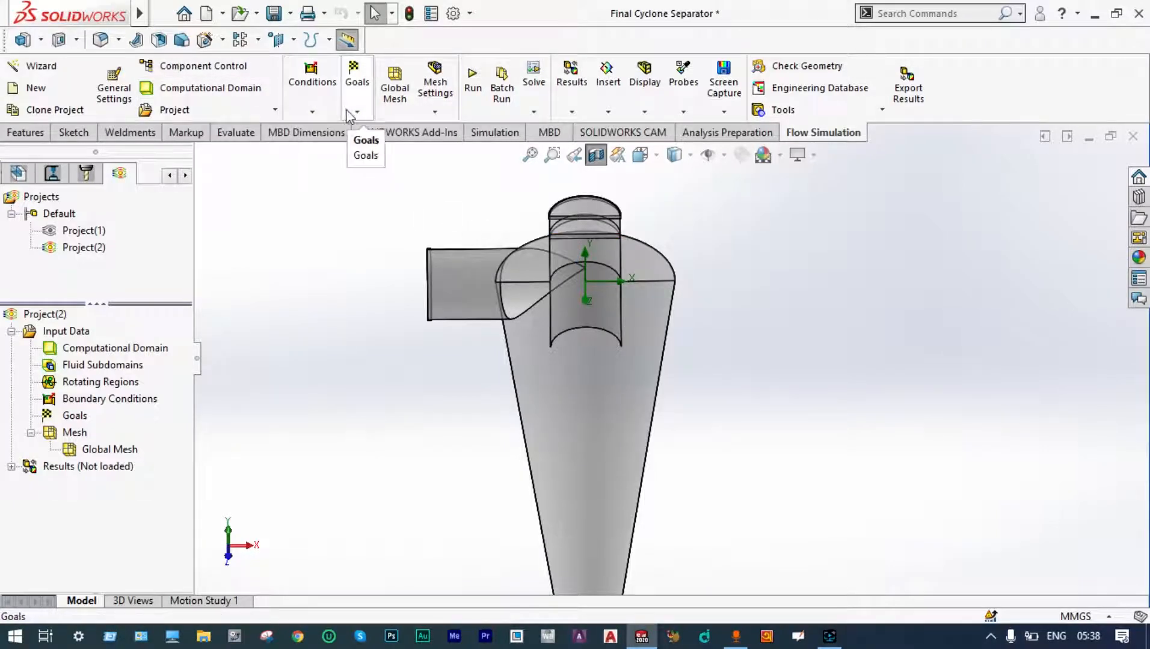
# Insert a rotating region on Boss-Extrude4 in the outlet tube with an angular velocity of -1000 RPM
pyautogui.rightClick(121, 384)
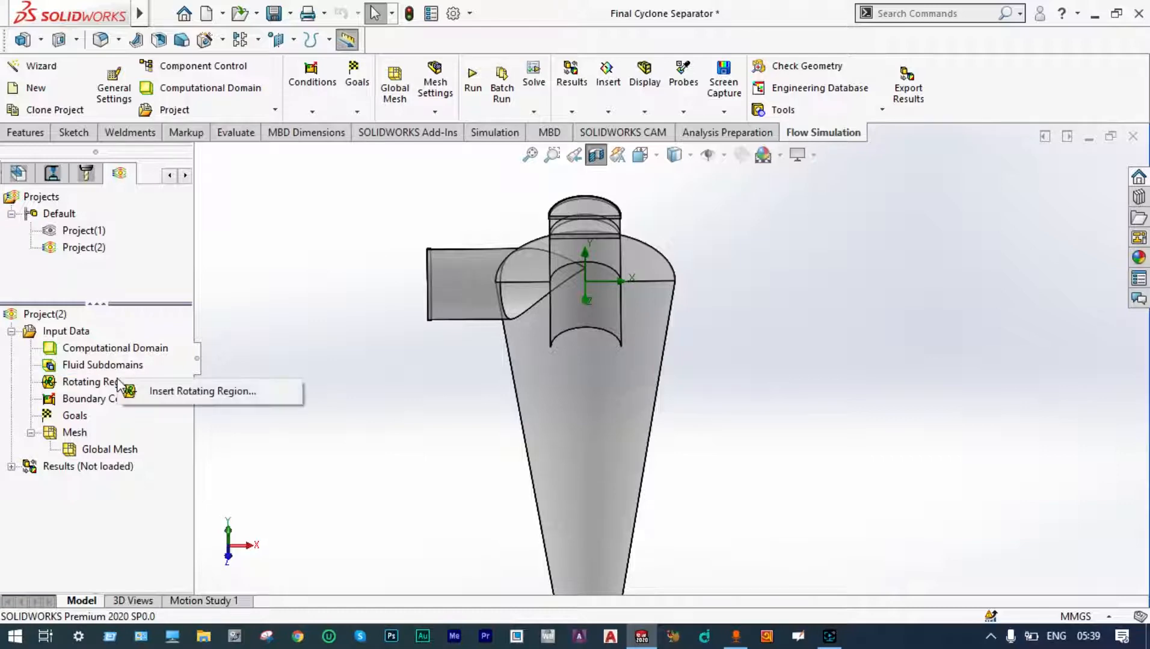
pyautogui.click(185, 389)
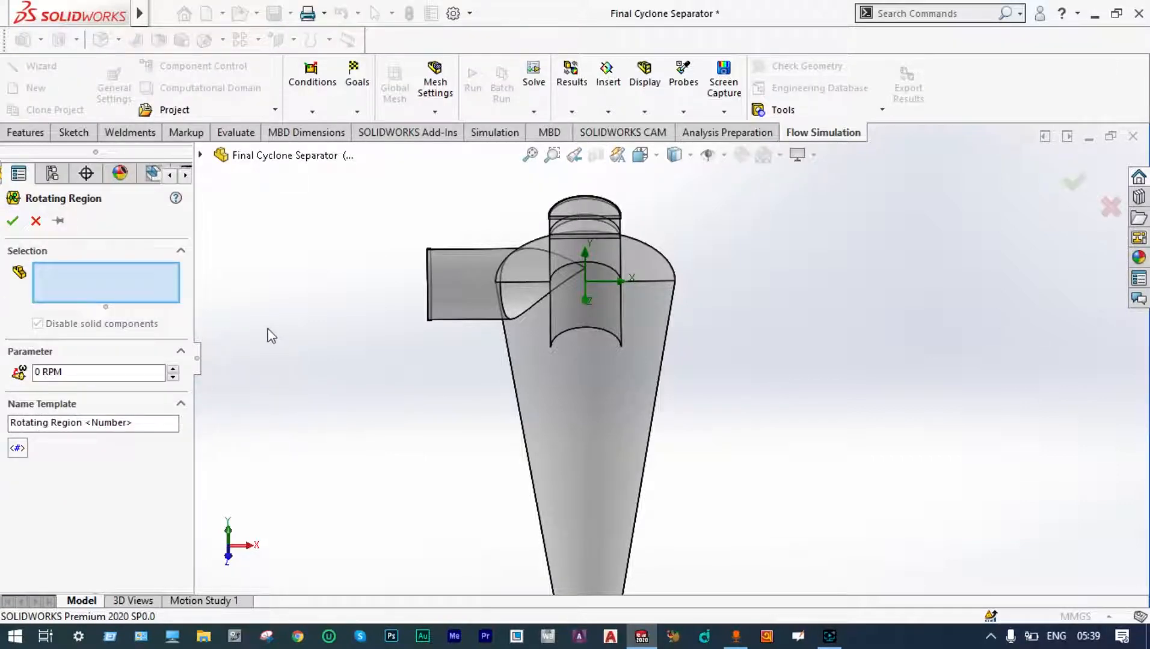
pyautogui.scroll(-2, 608, 254)
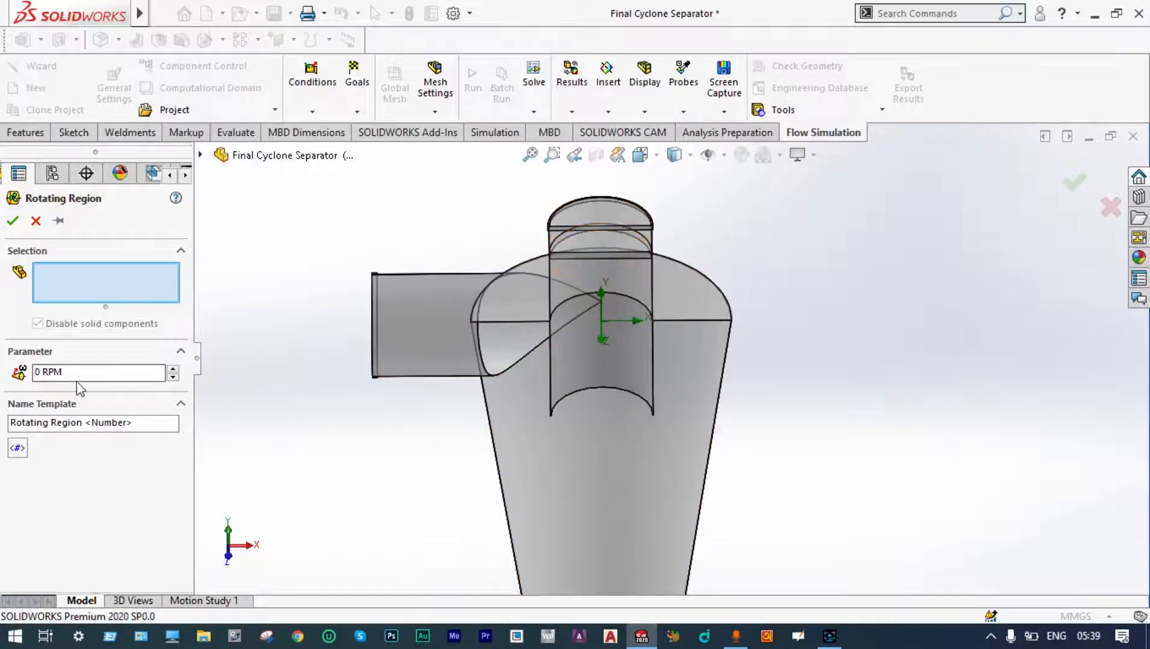
pyautogui.click(36, 369)
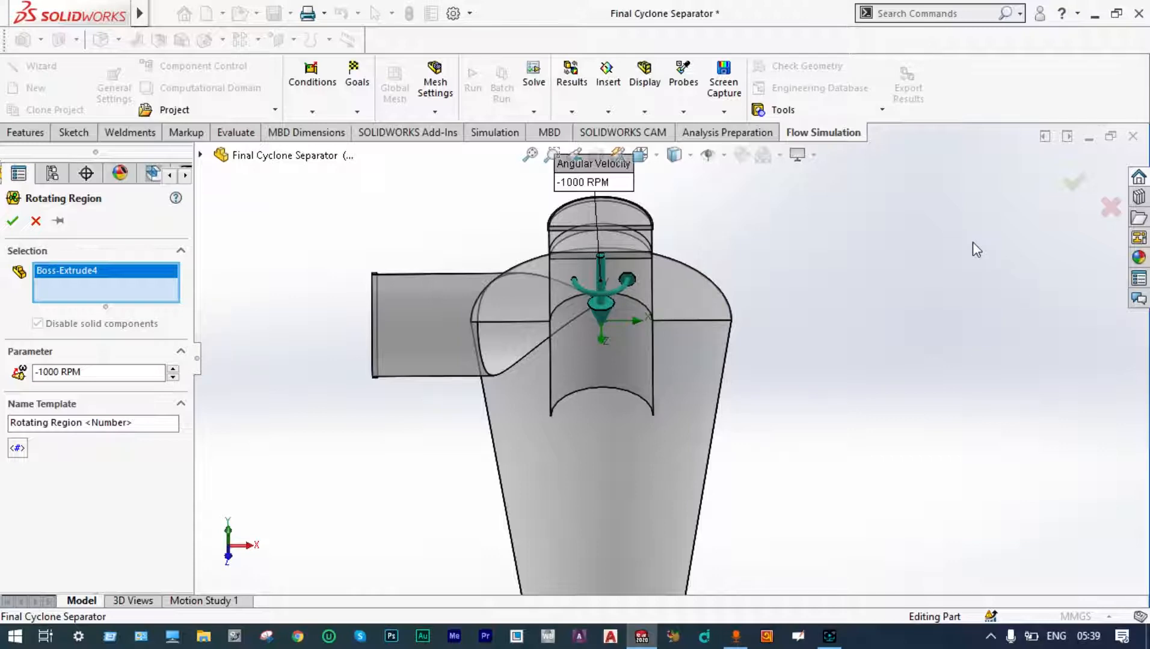
pyautogui.click(12, 221)
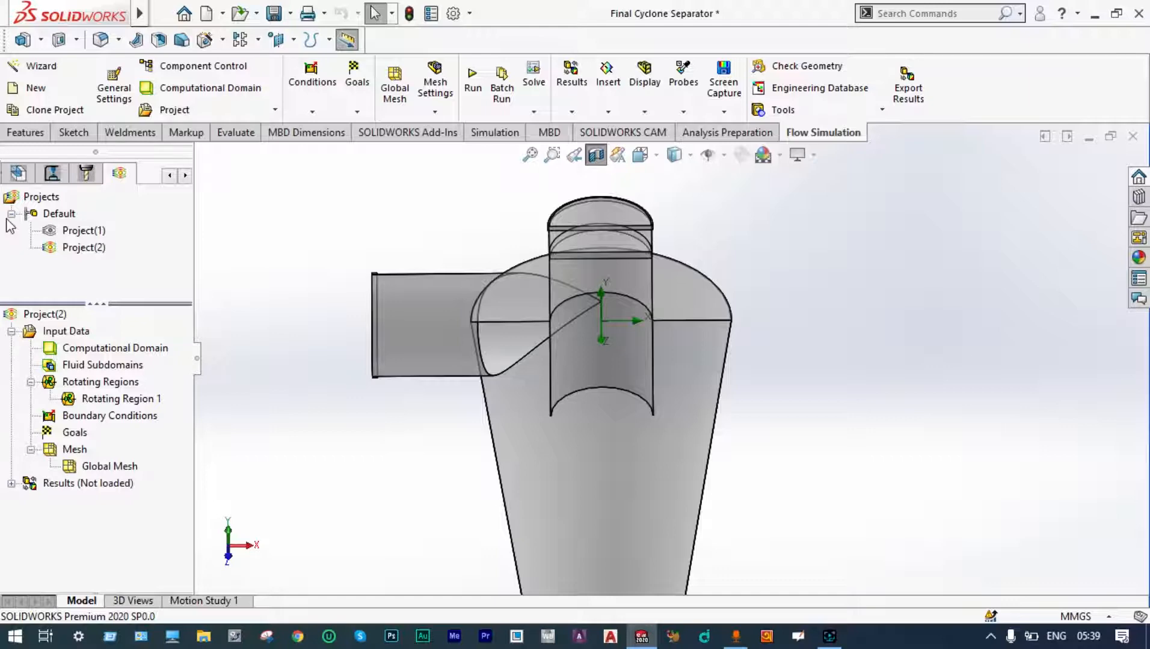
pyautogui.press('f')
pyautogui.rightClick(765, 243)
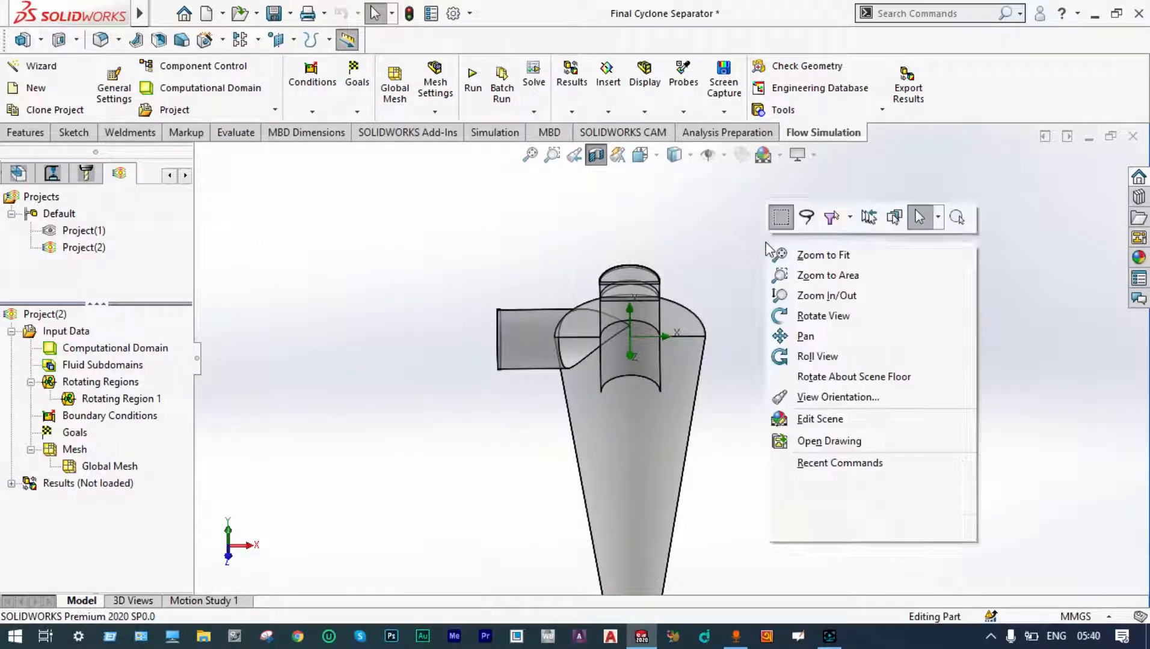
# Offset the Front Plane section to about -1069 mm so that it cuts through the side inlet tube
pyautogui.click(809, 316)
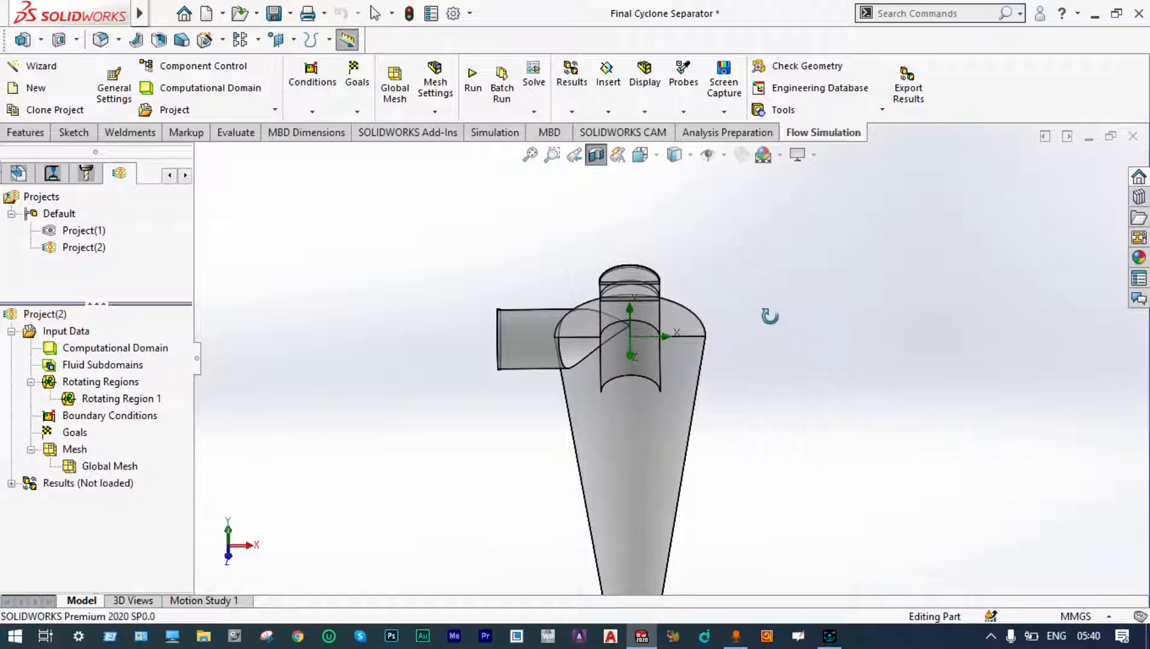
pyautogui.moveTo(768, 316); pyautogui.dragTo(601, 353)
pyautogui.scroll(-5, 601, 353)
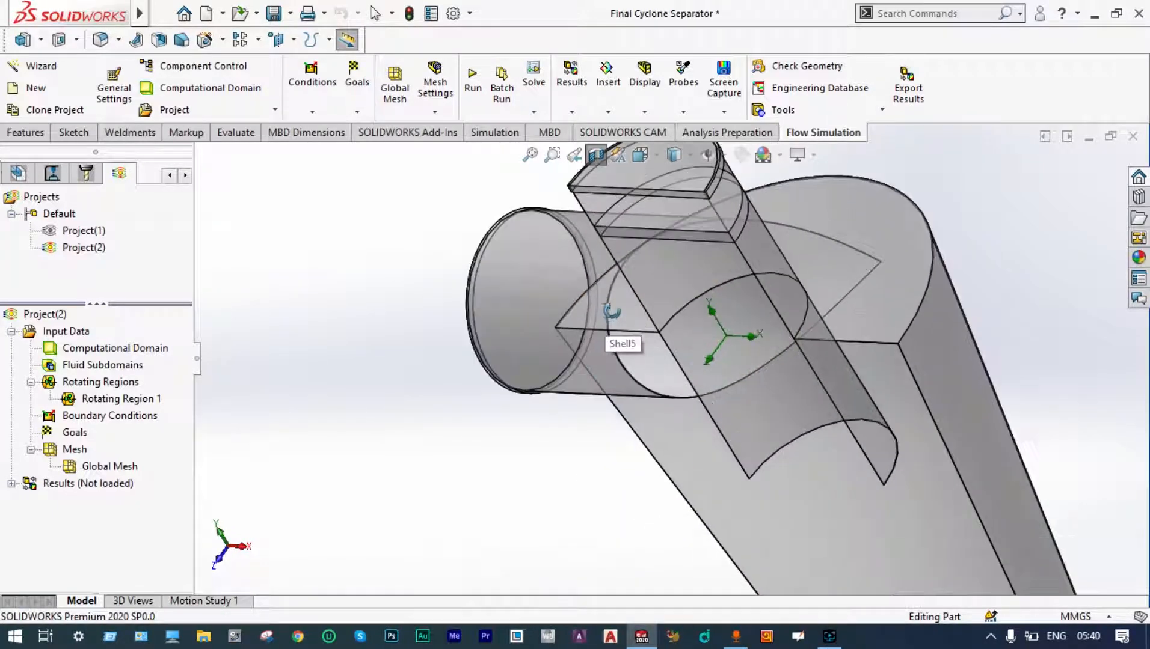
pyautogui.moveTo(522, 385); pyautogui.dragTo(524, 384)
pyautogui.scroll(4, 616, 340)
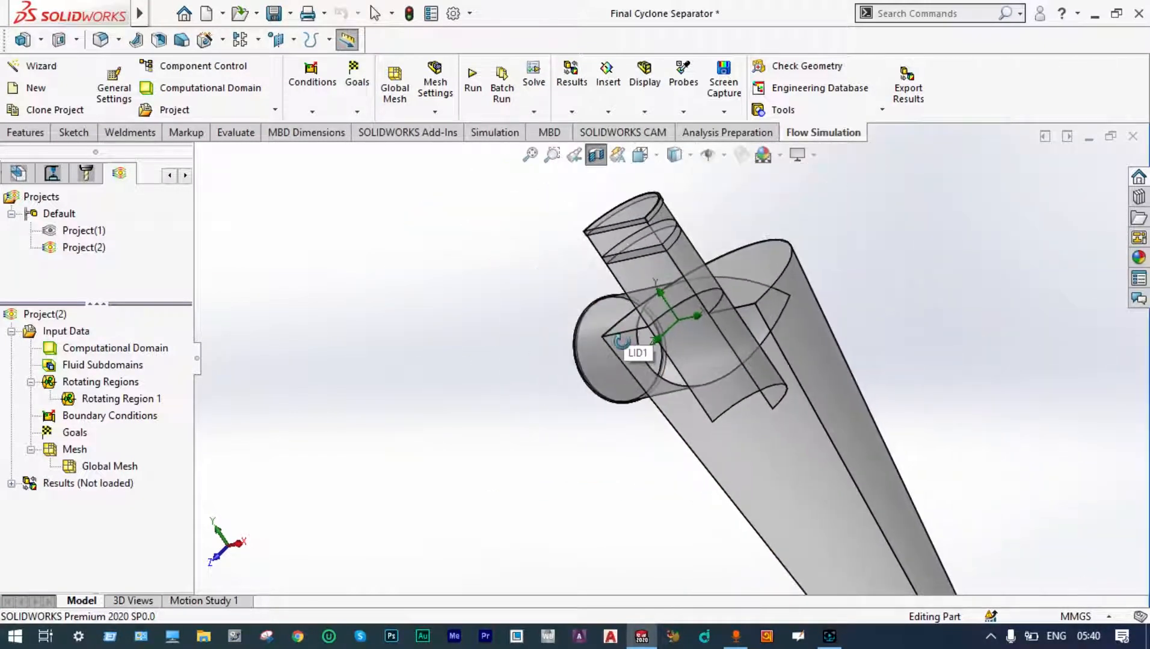
pyautogui.scroll(-2, 637, 352)
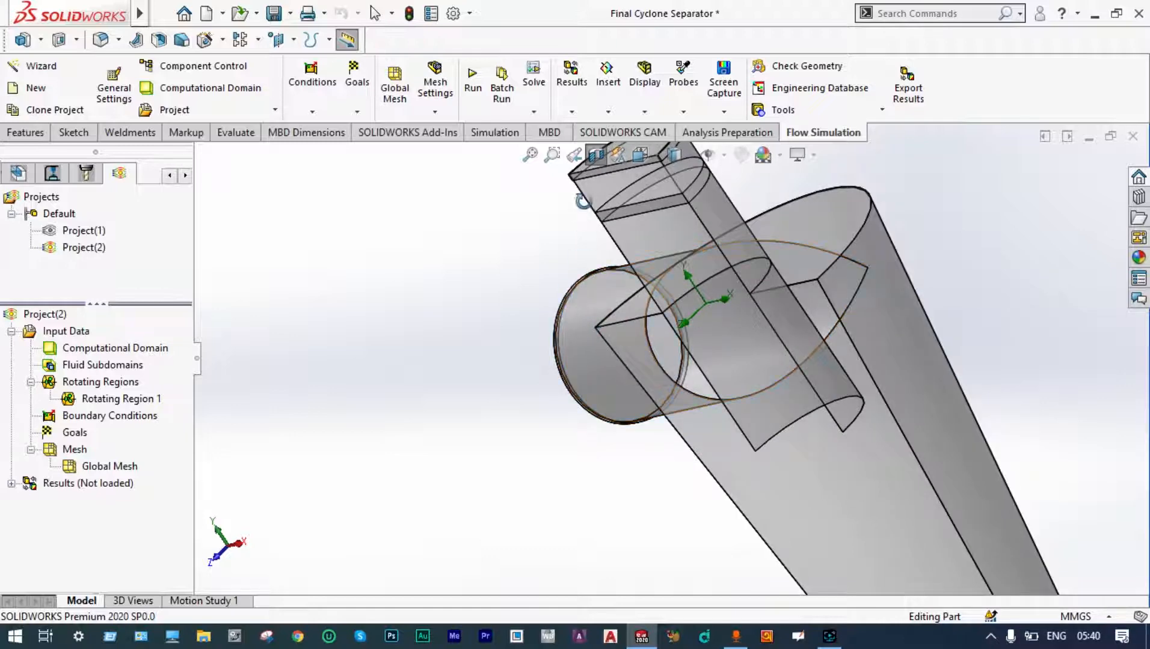
pyautogui.click(595, 160)
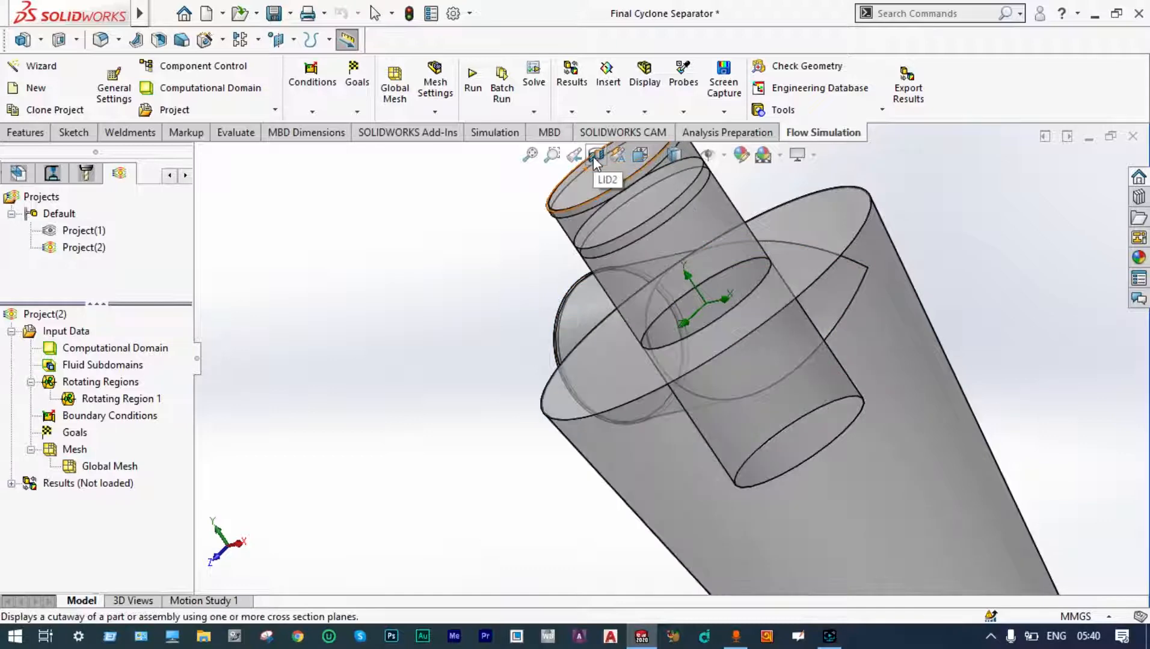
pyautogui.click(594, 160)
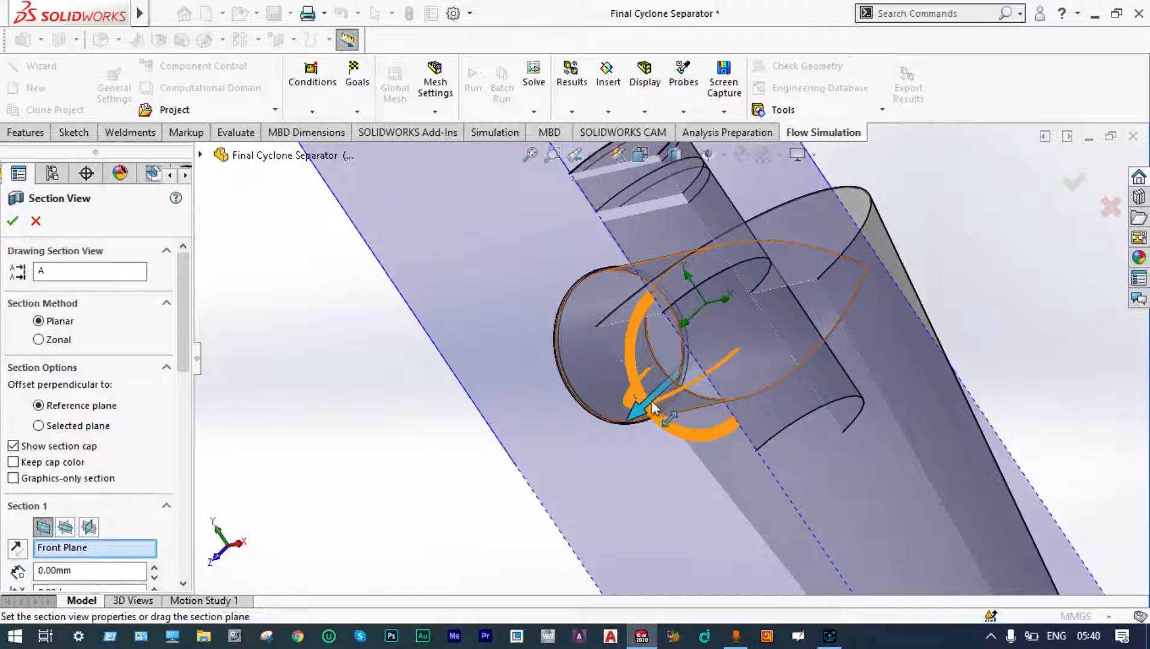
pyautogui.moveTo(652, 409); pyautogui.dragTo(685, 341)
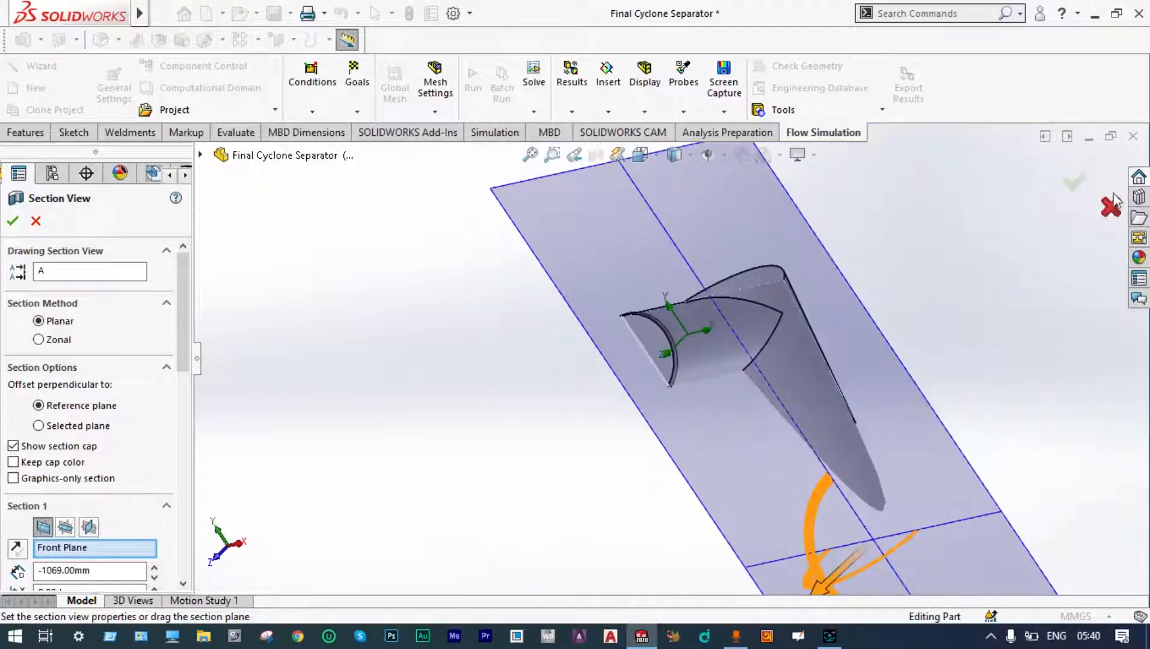
pyautogui.click(1111, 204)
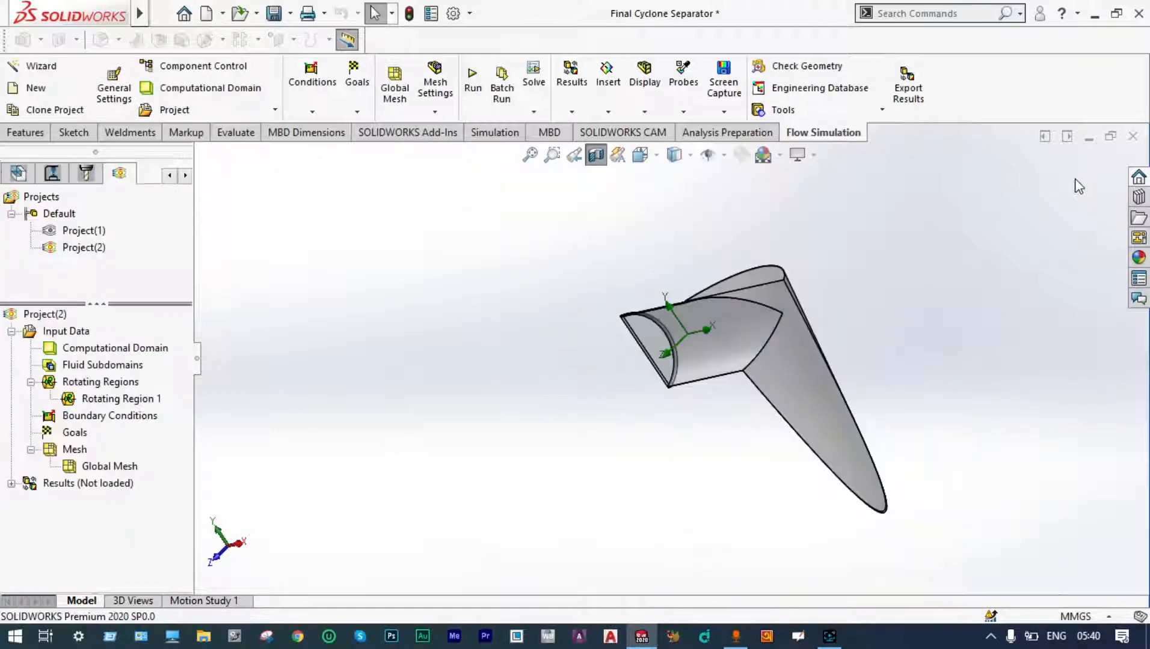
# Insert an Inlet Velocity boundary condition of 60 m/s on the inner face of the inlet tube's lid
pyautogui.scroll(-3, 732, 361)
pyautogui.scroll(-2, 625, 366)
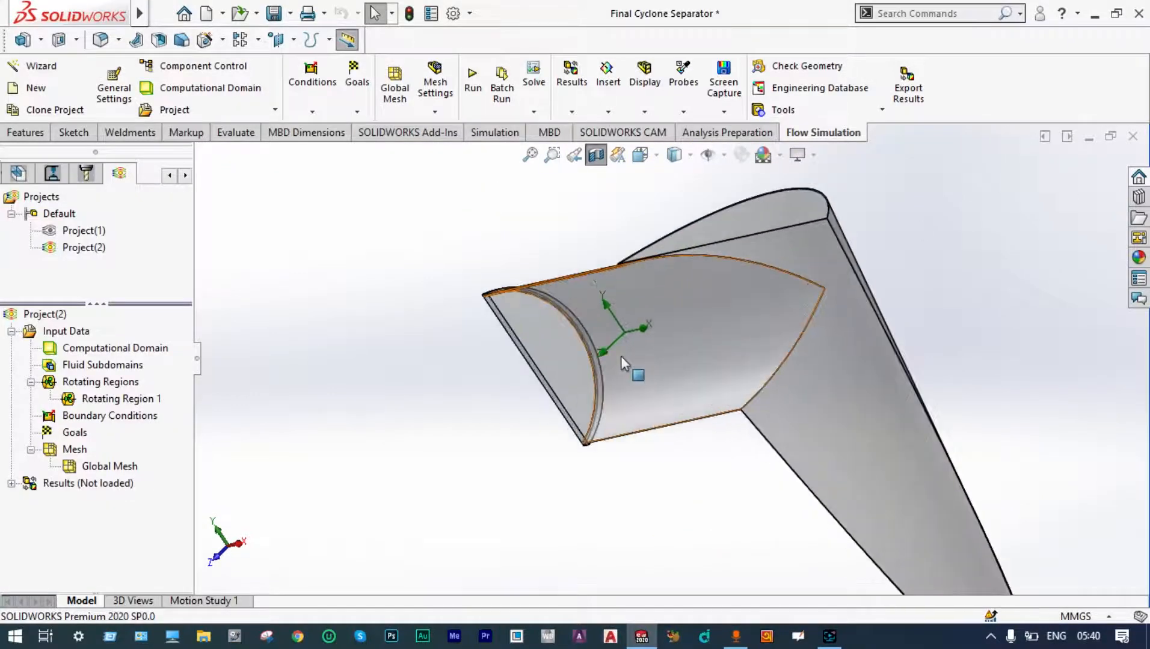
pyautogui.scroll(-1, 592, 362)
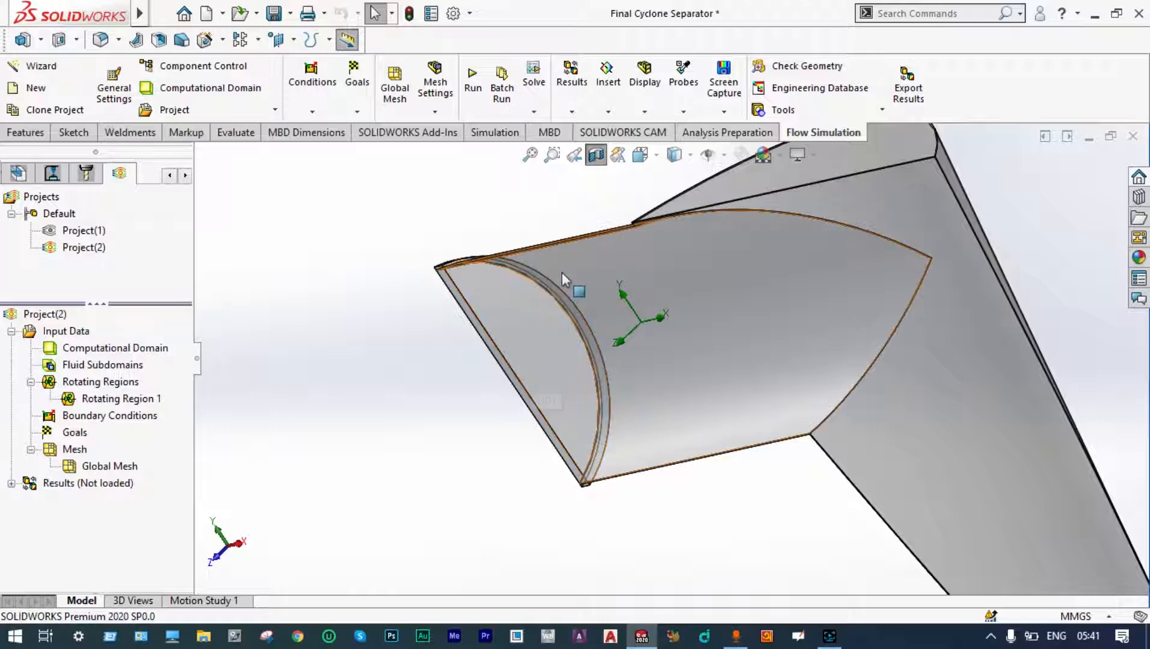
pyautogui.rightClick(132, 421)
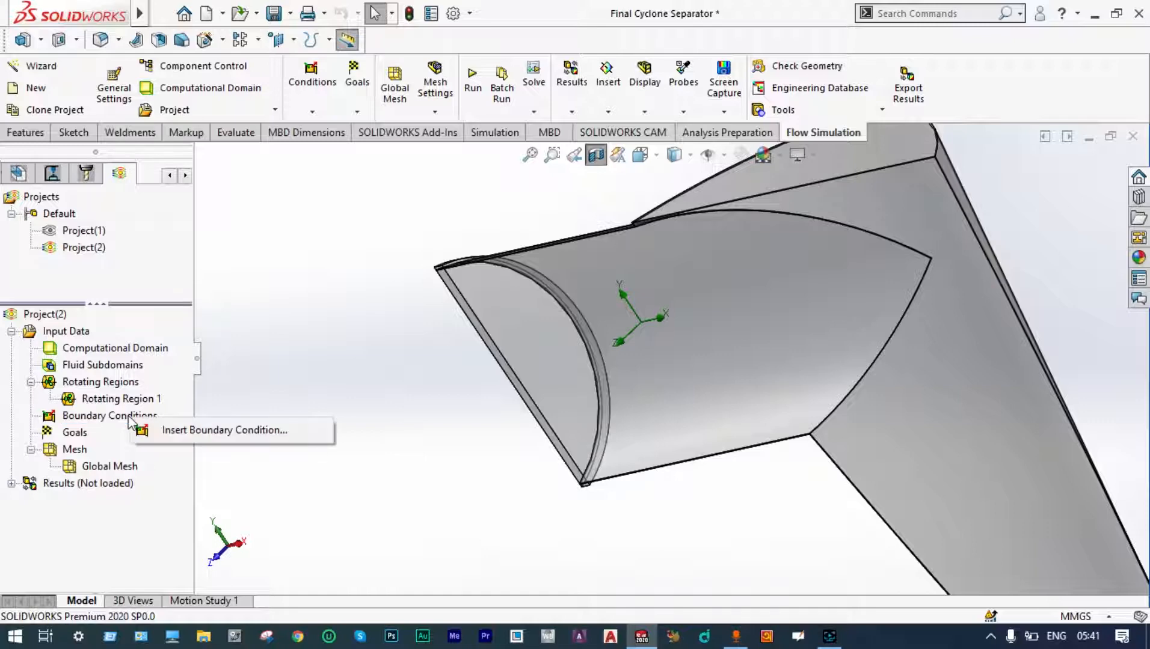
pyautogui.click(187, 431)
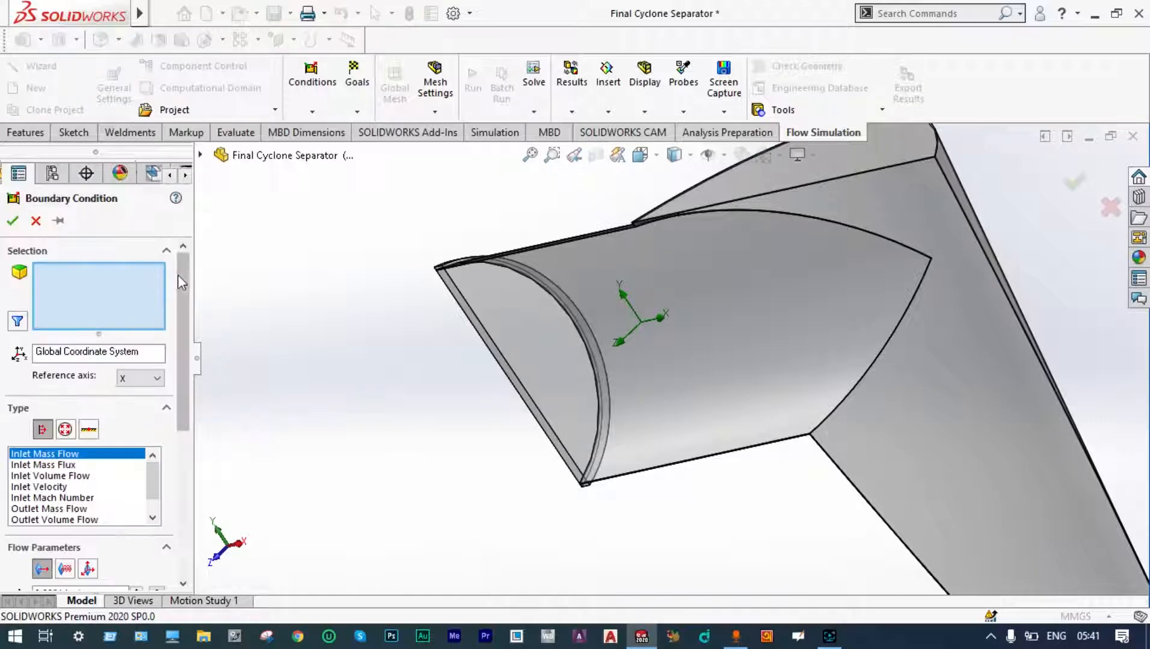
pyautogui.moveTo(185, 280); pyautogui.dragTo(185, 309)
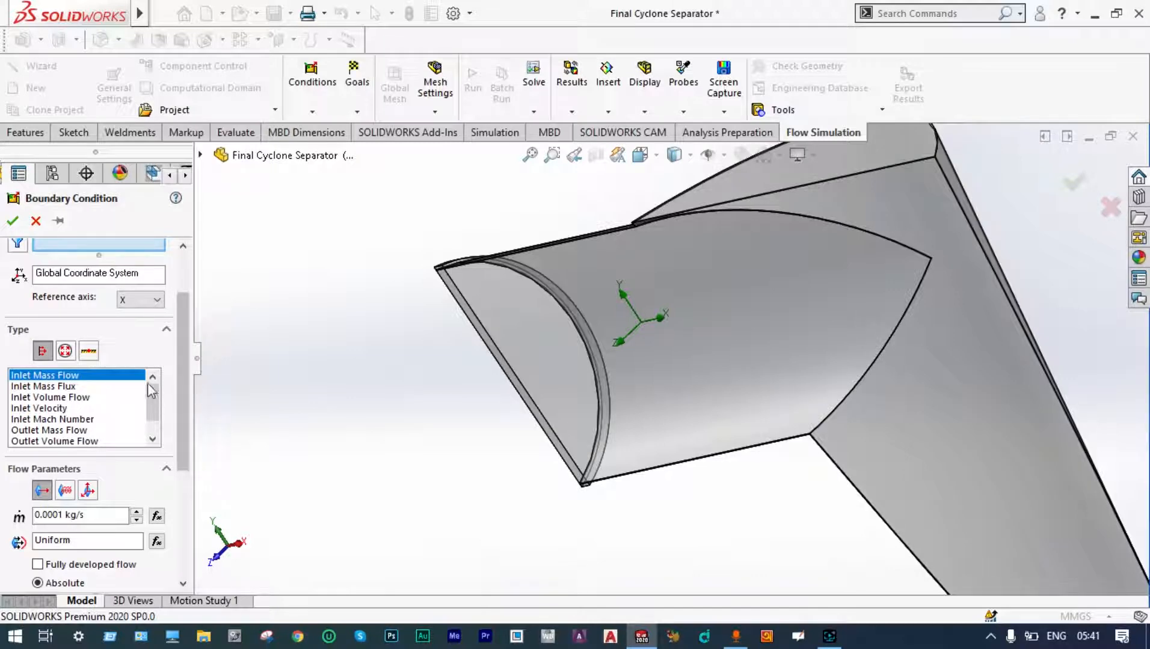
pyautogui.click(45, 408)
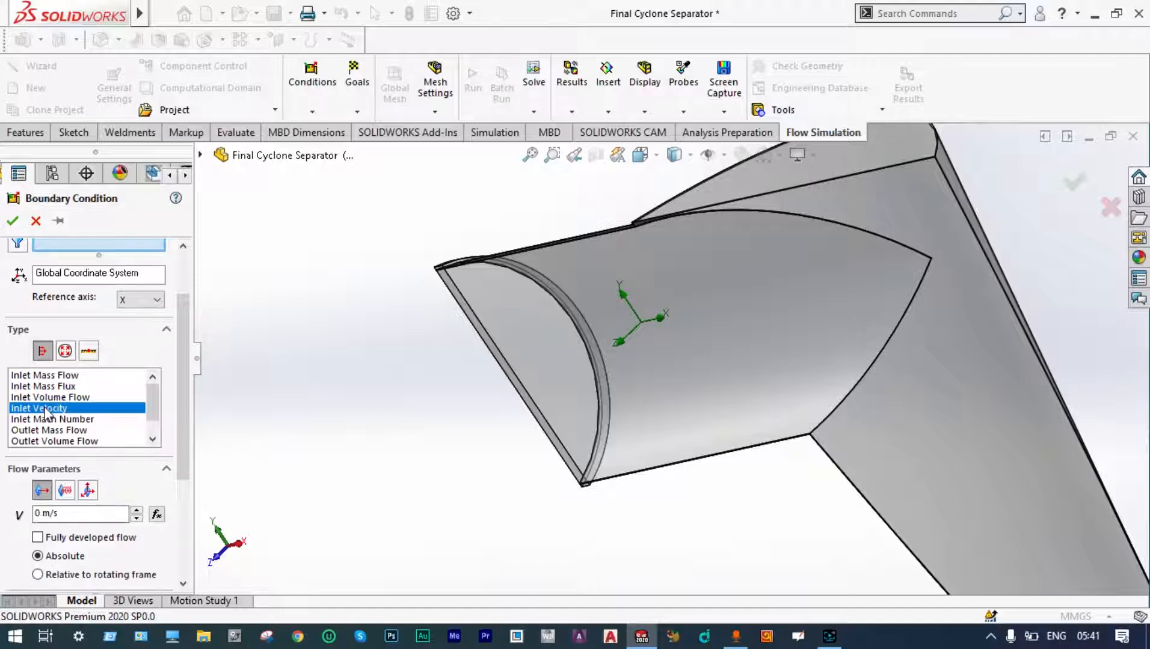
pyautogui.click(34, 513)
pyautogui.write('6')
pyautogui.click(545, 371)
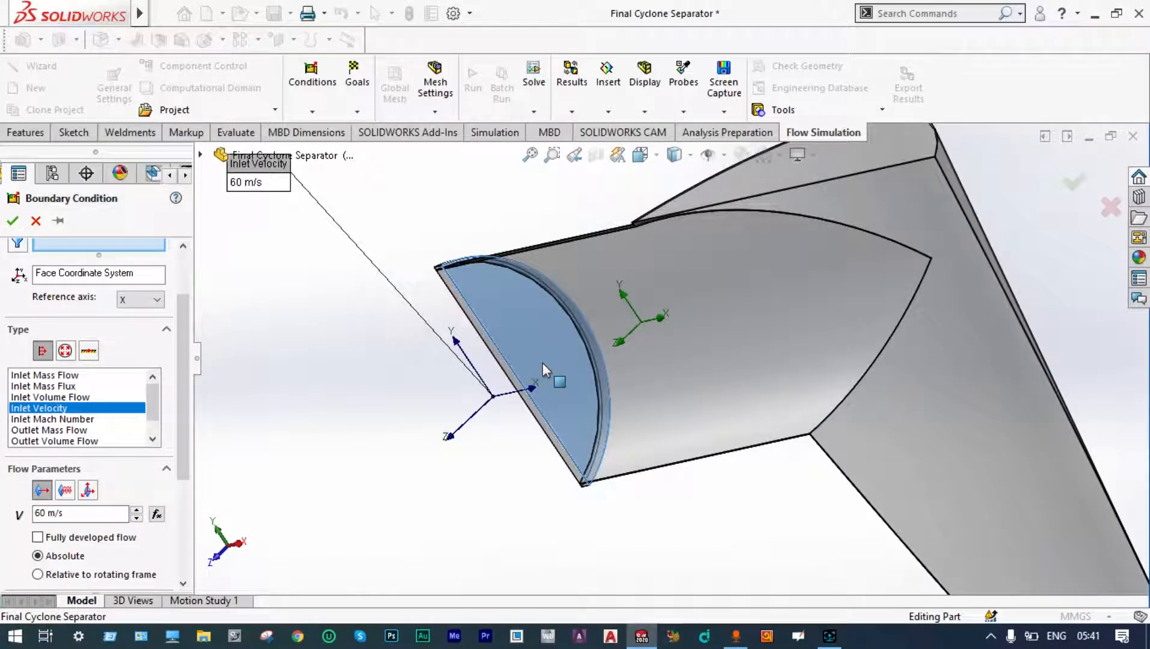
pyautogui.press('Return')
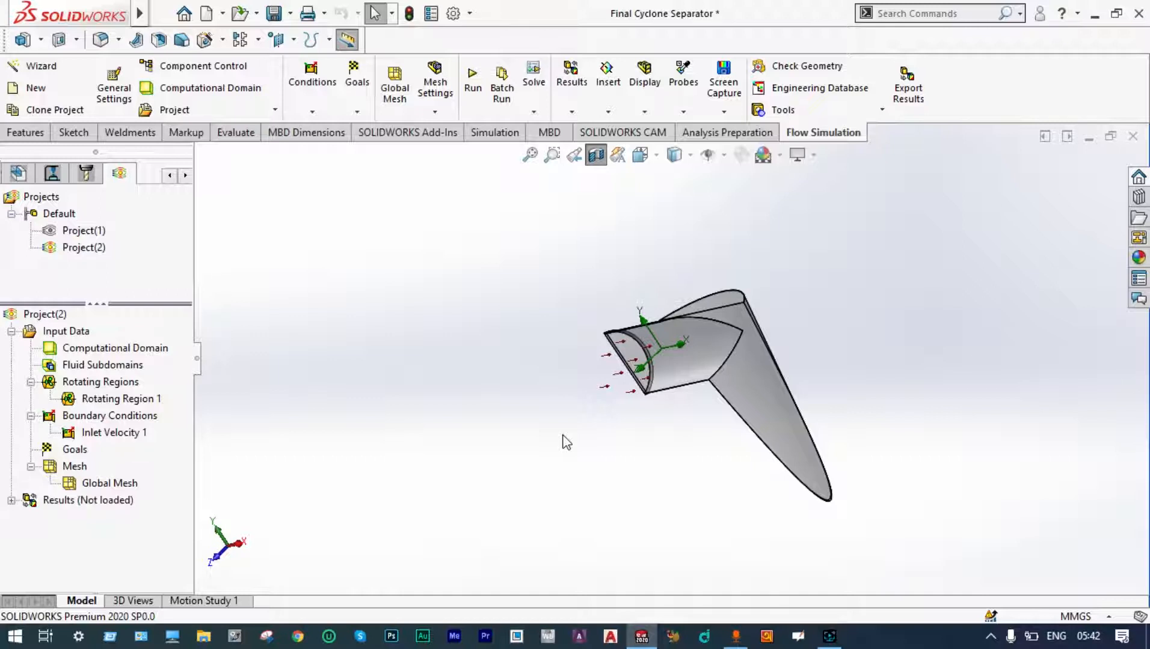
# Move the Front Plane section back toward the middle of the cyclone so the cut passes through the outlet tube and cone
pyautogui.click(596, 157)
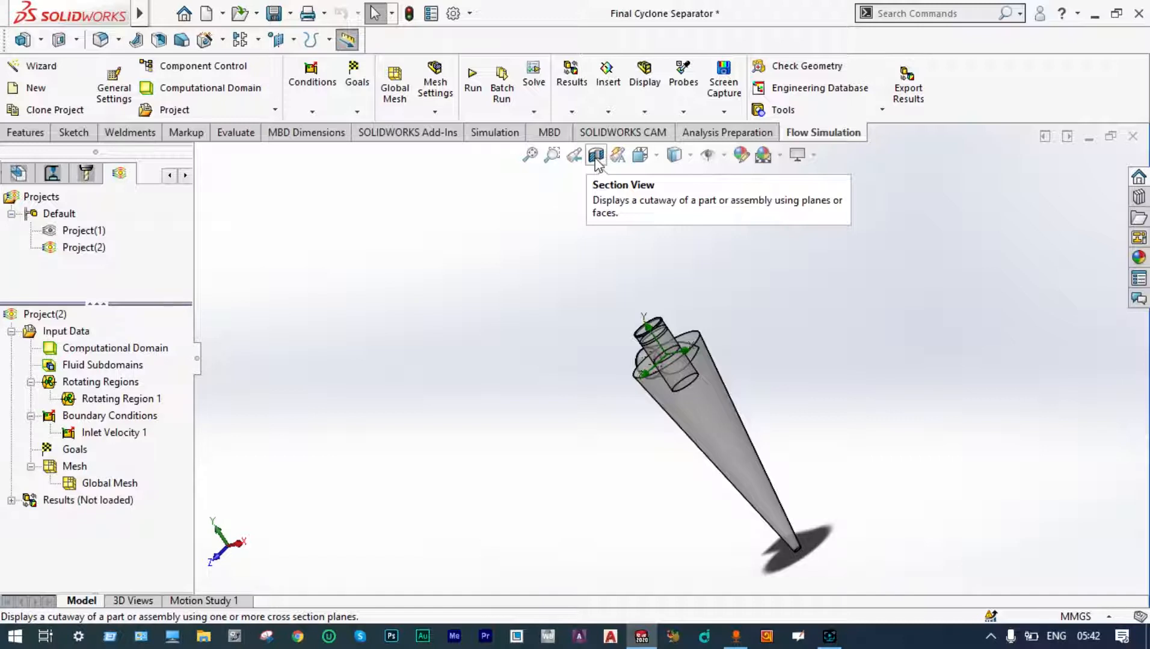
pyautogui.click(596, 157)
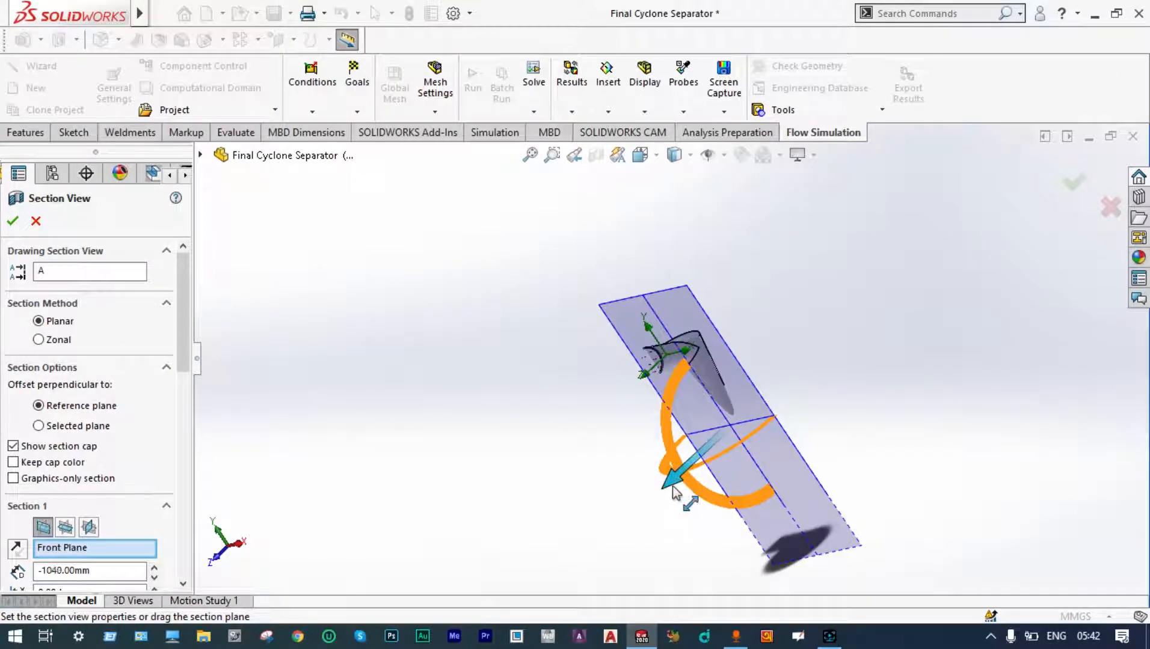
pyautogui.moveTo(678, 495); pyautogui.dragTo(662, 503)
pyautogui.click(1074, 184)
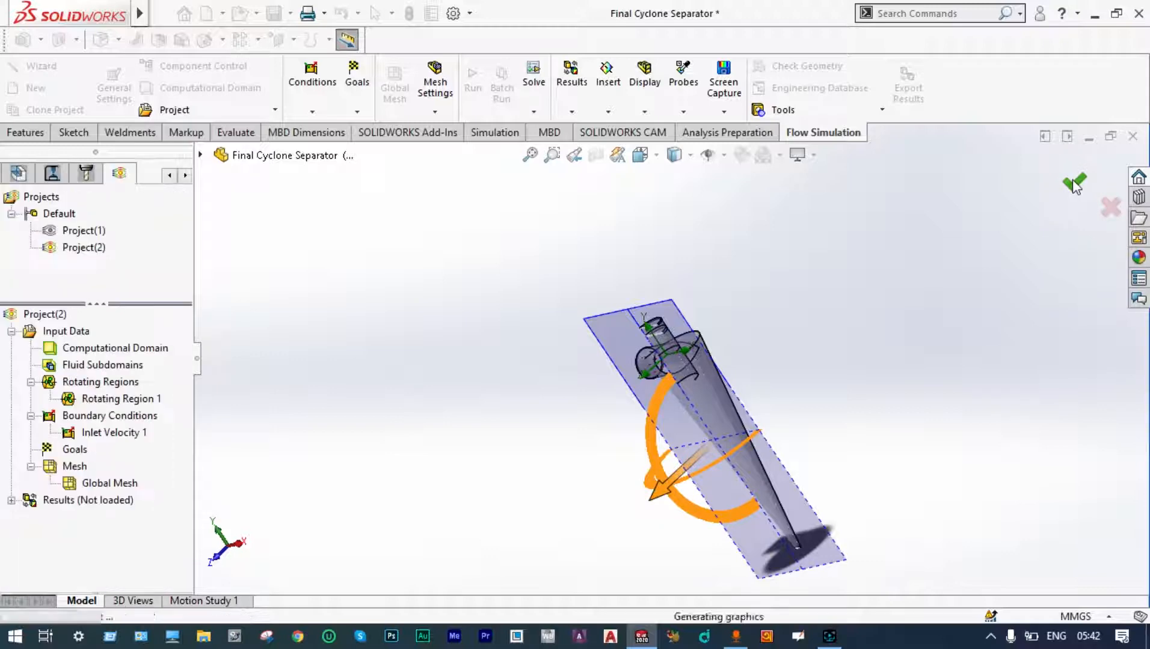
# Start an Environment Pressure boundary condition of 101325 Pa on the inner face of LID3 at the cone's bottom tip
pyautogui.scroll(-6, 744, 380)
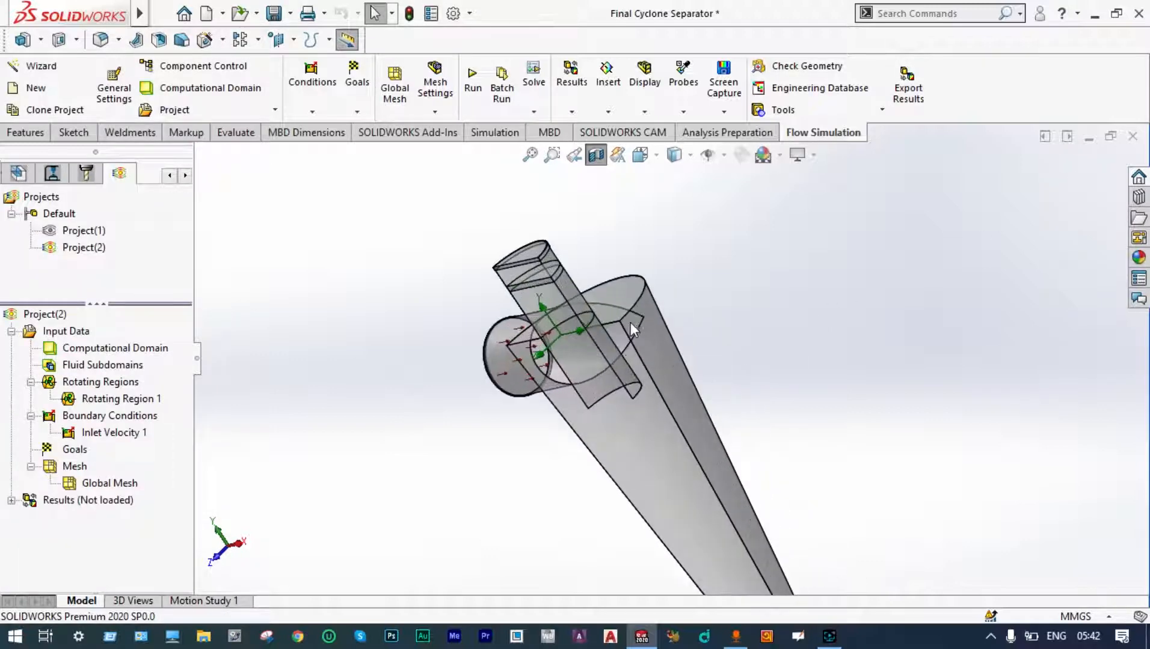
pyautogui.scroll(6, 746, 541)
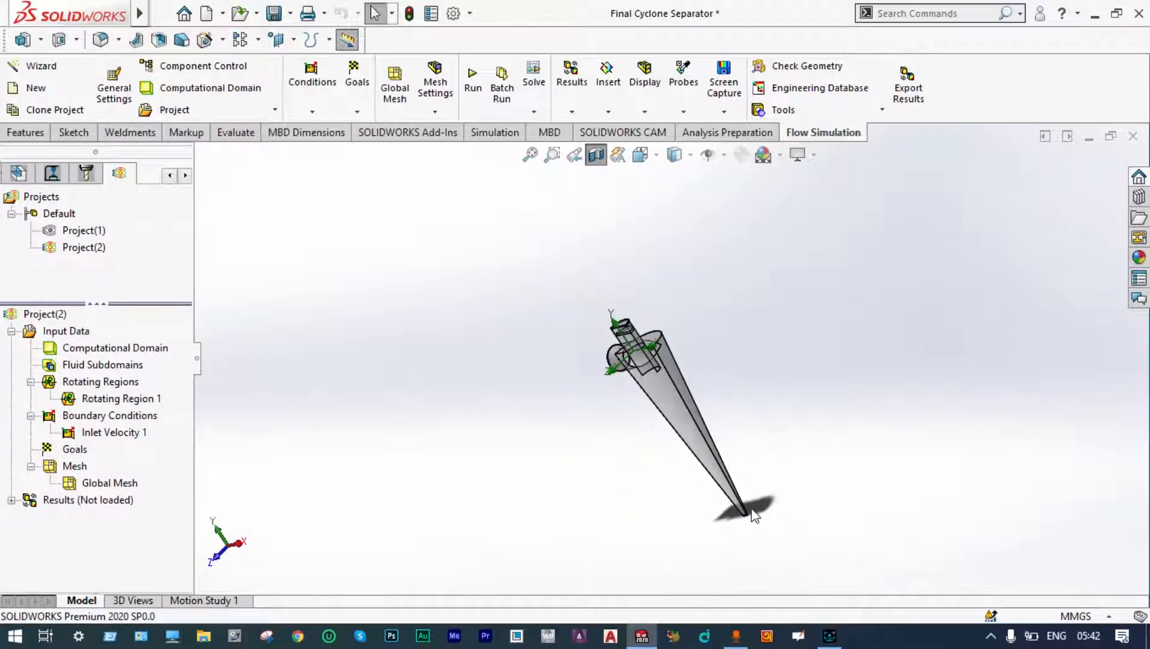
pyautogui.scroll(-5, 754, 514)
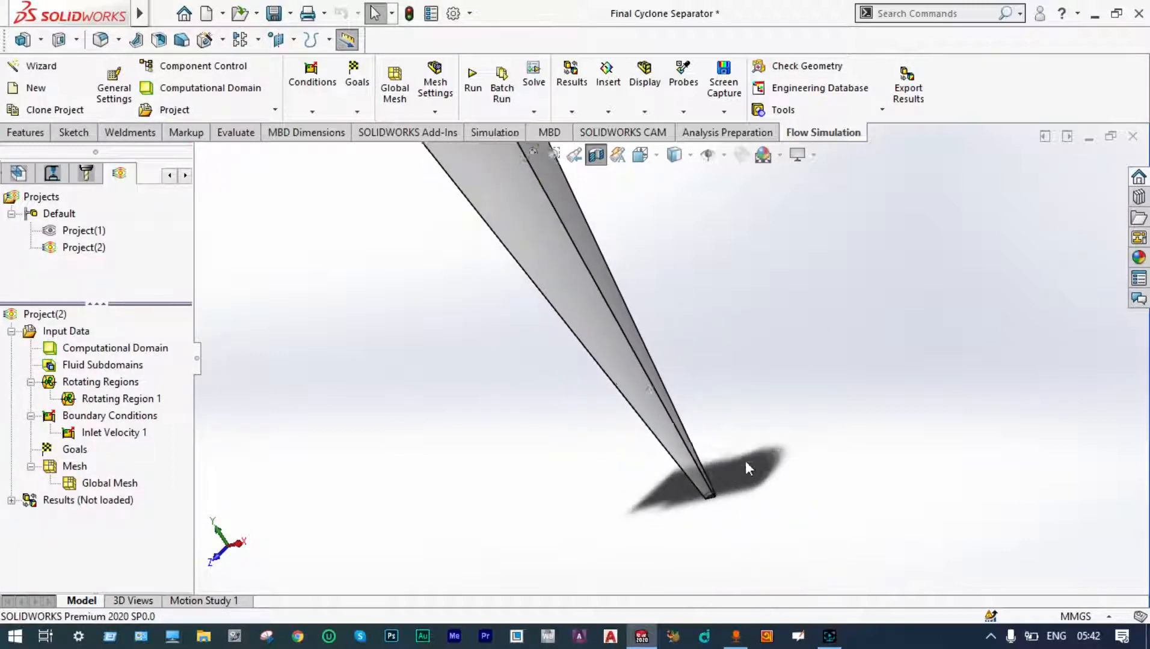
pyautogui.rightClick(87, 420)
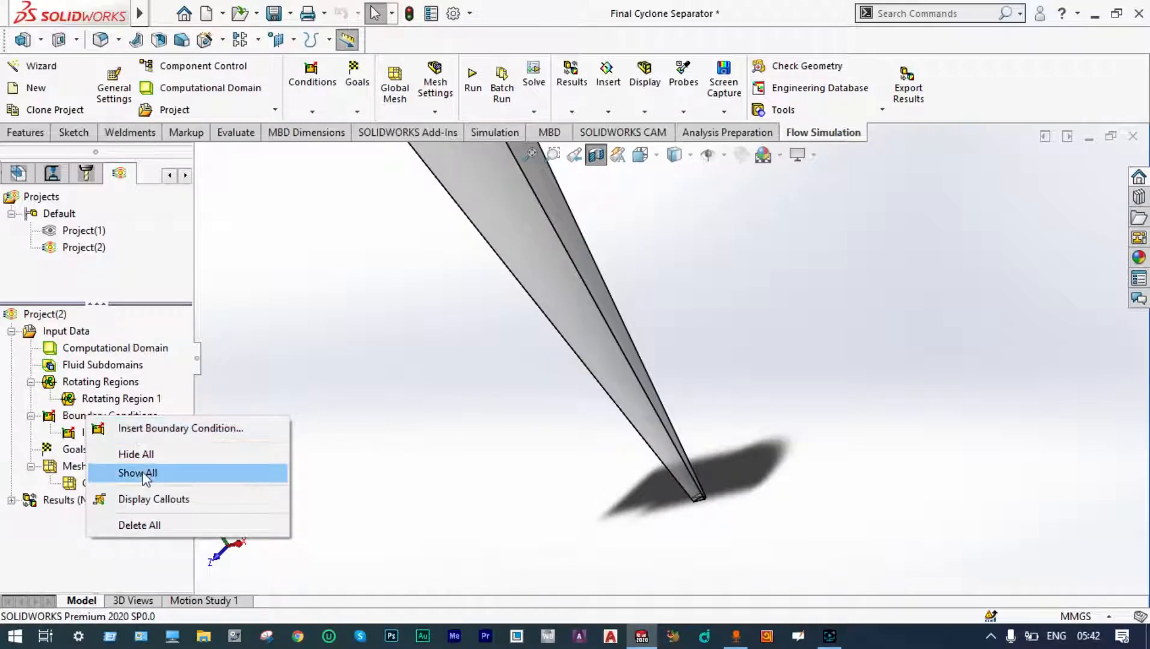
pyautogui.click(152, 435)
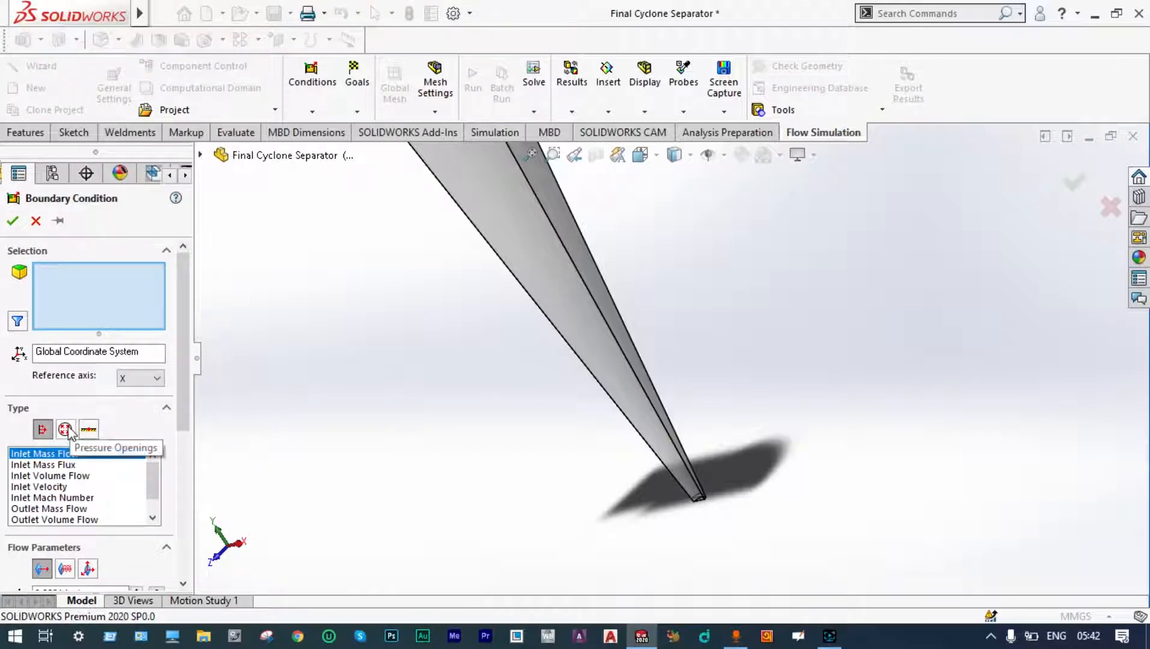
pyautogui.click(67, 429)
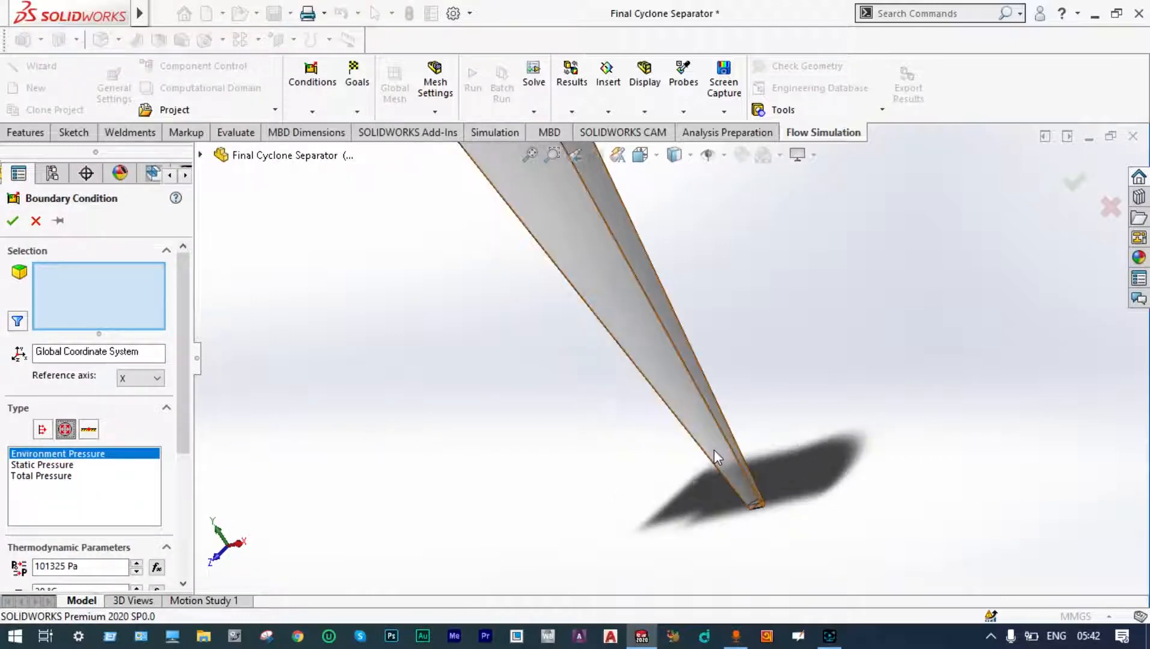
pyautogui.scroll(-5, 791, 535)
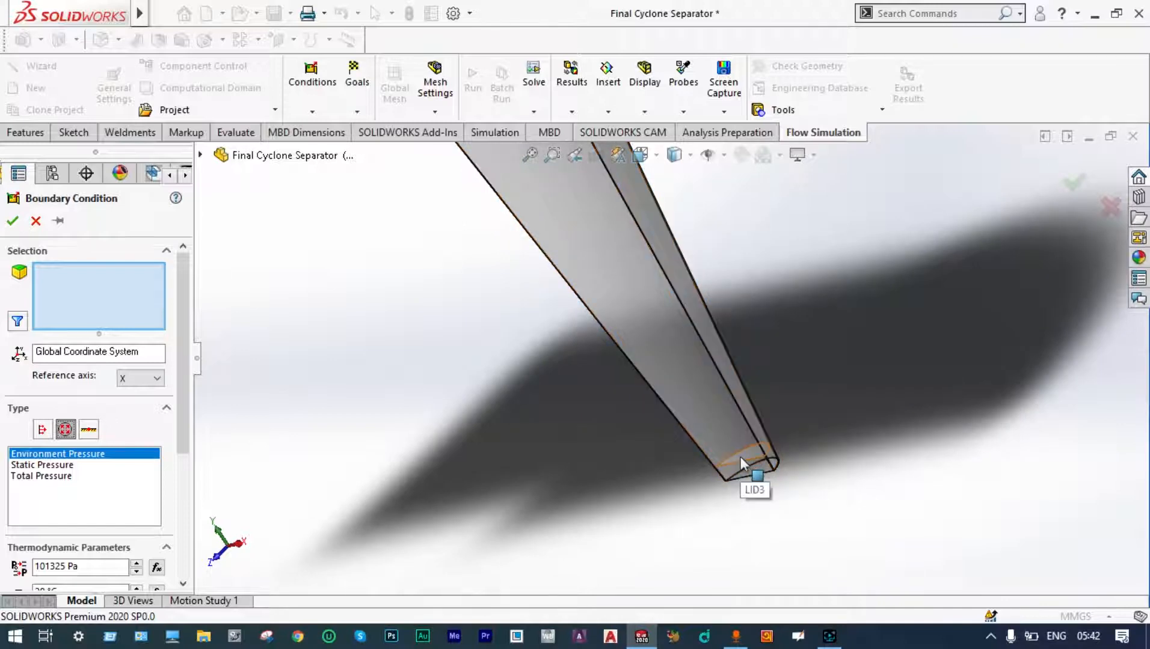
pyautogui.click(739, 457)
# Add the inner face of LID2 on the upper outlet tube to the environment pressure condition and accept it
pyautogui.scroll(2, 740, 458)
pyautogui.scroll(4, 740, 457)
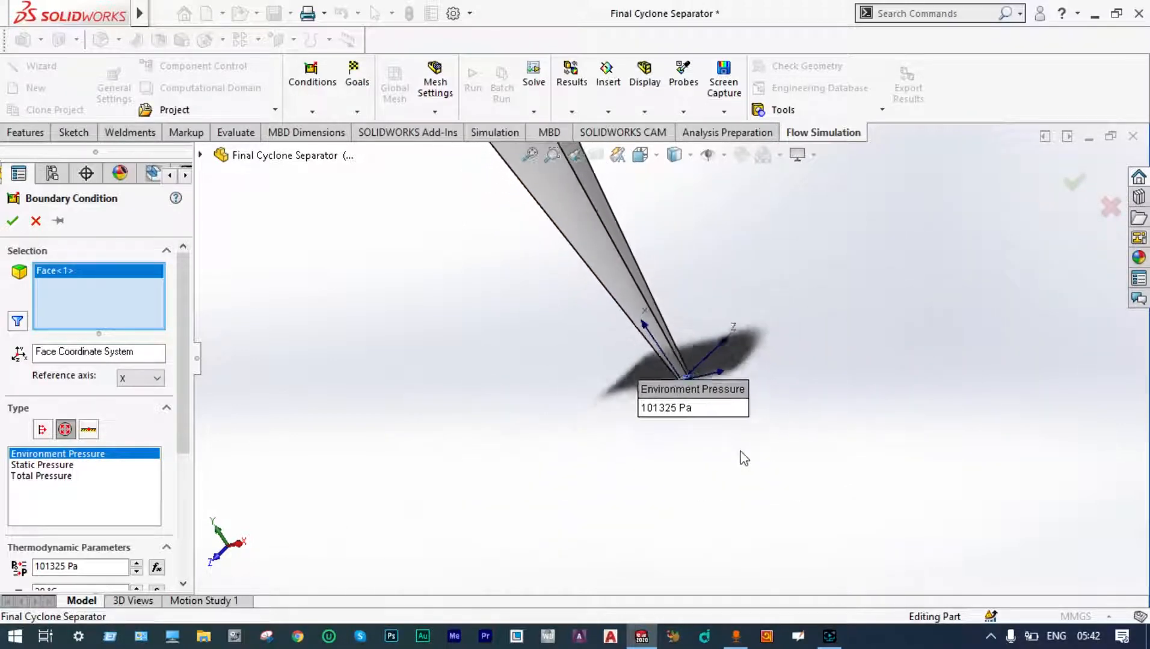
pyautogui.scroll(-8, 684, 315)
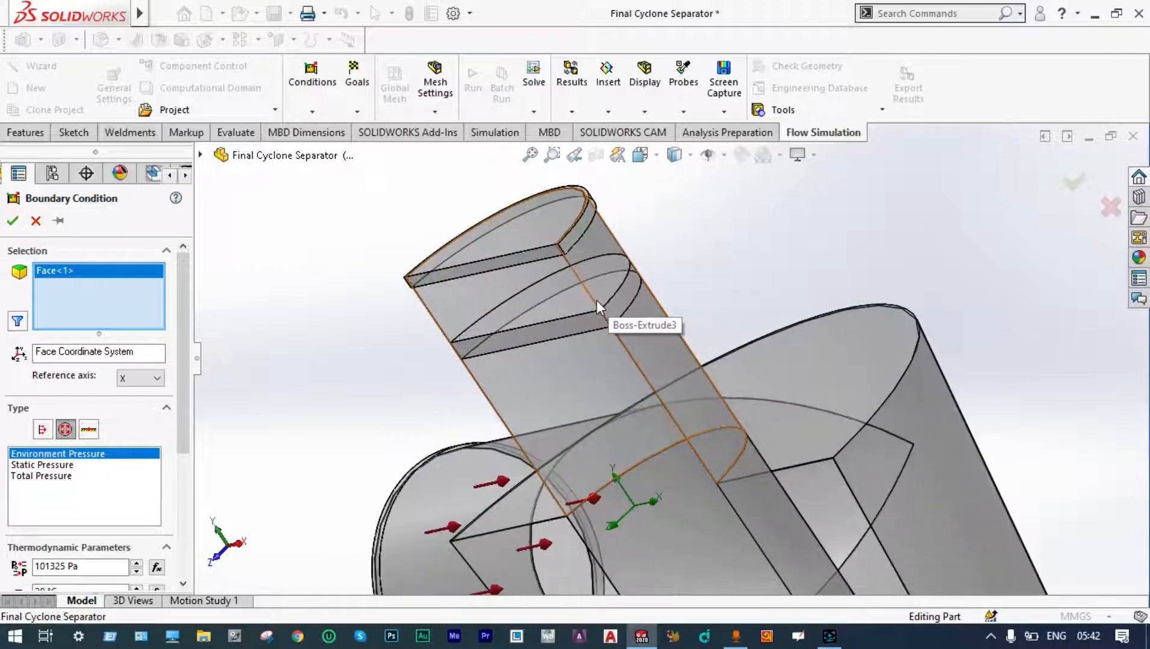
pyautogui.scroll(4, 388, 390)
pyautogui.scroll(-4, 385, 385)
pyautogui.rightClick(385, 384)
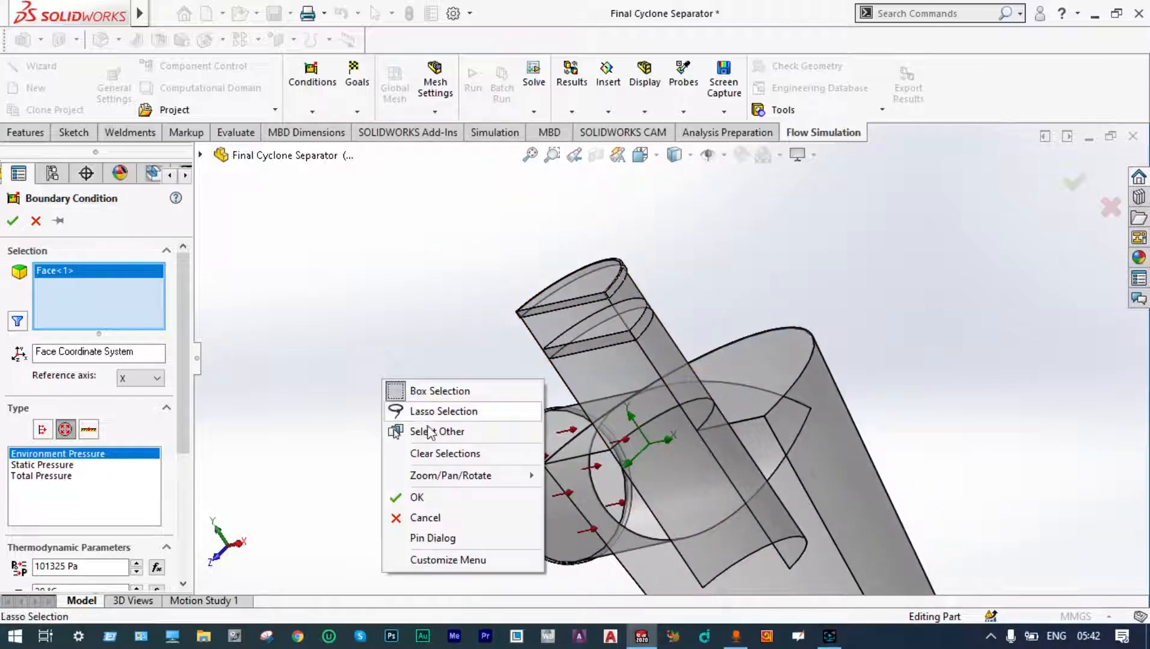
pyautogui.moveTo(481, 475)
pyautogui.click(595, 395)
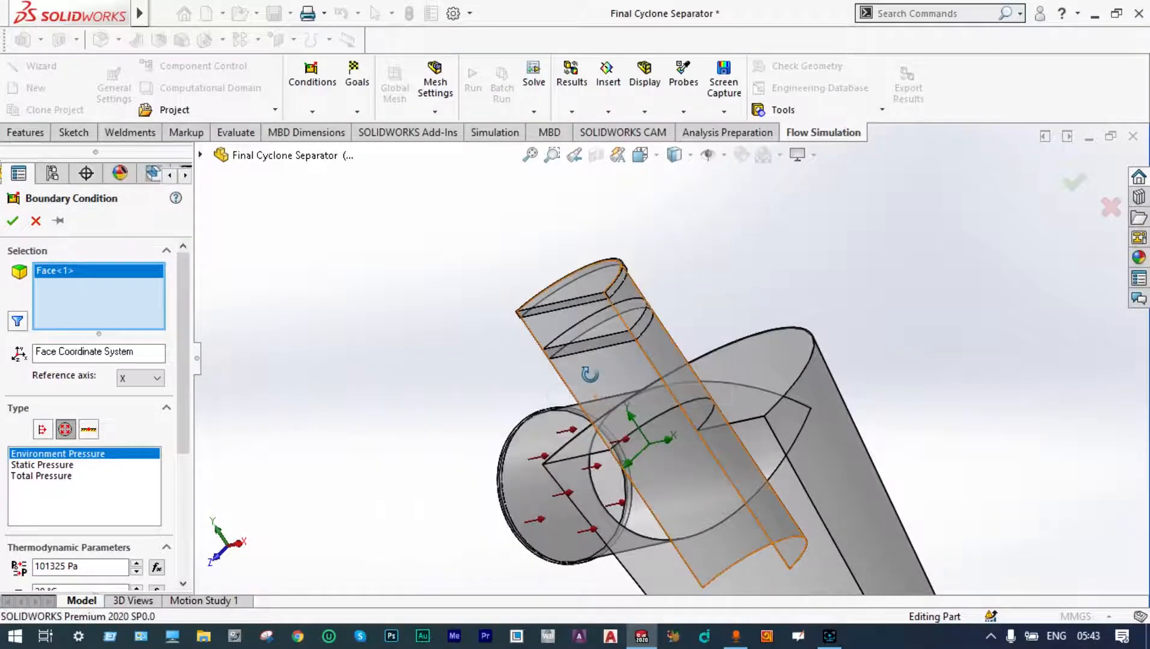
pyautogui.moveTo(588, 374); pyautogui.dragTo(448, 277)
pyautogui.rightClick(447, 277)
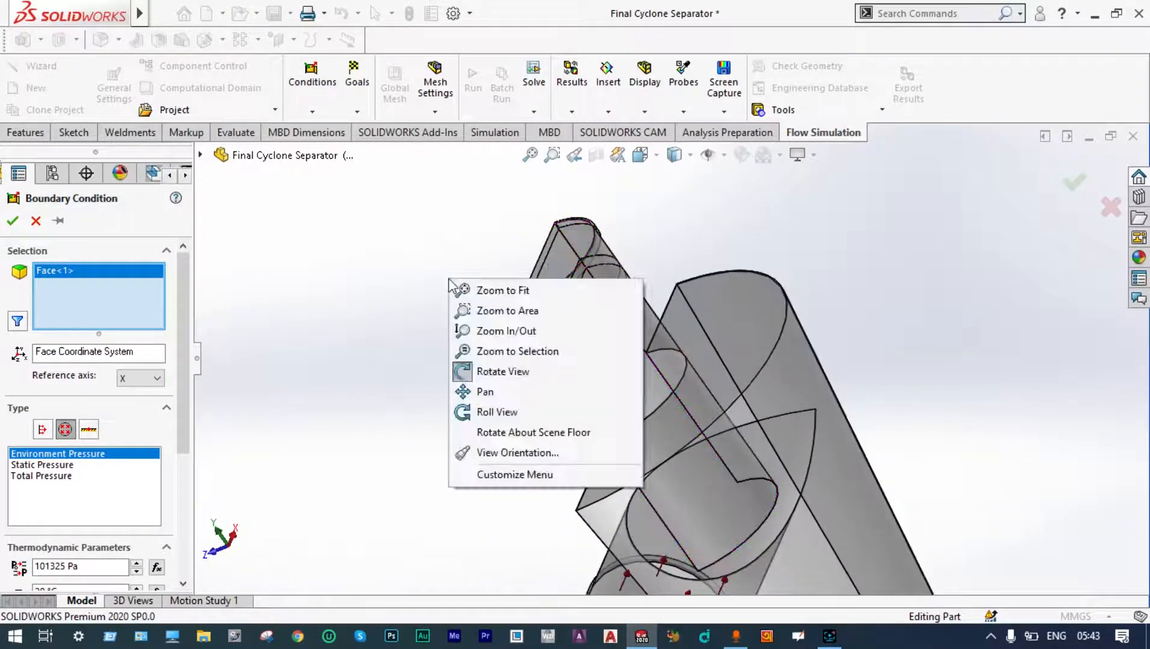
pyautogui.click(484, 373)
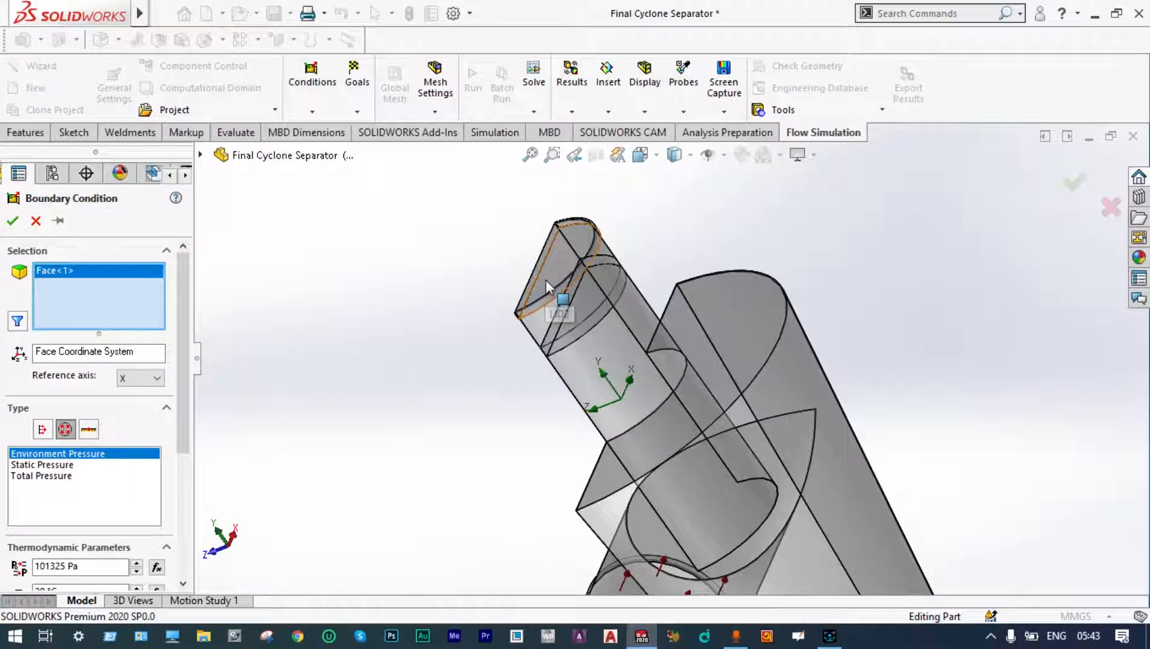
pyautogui.click(547, 287)
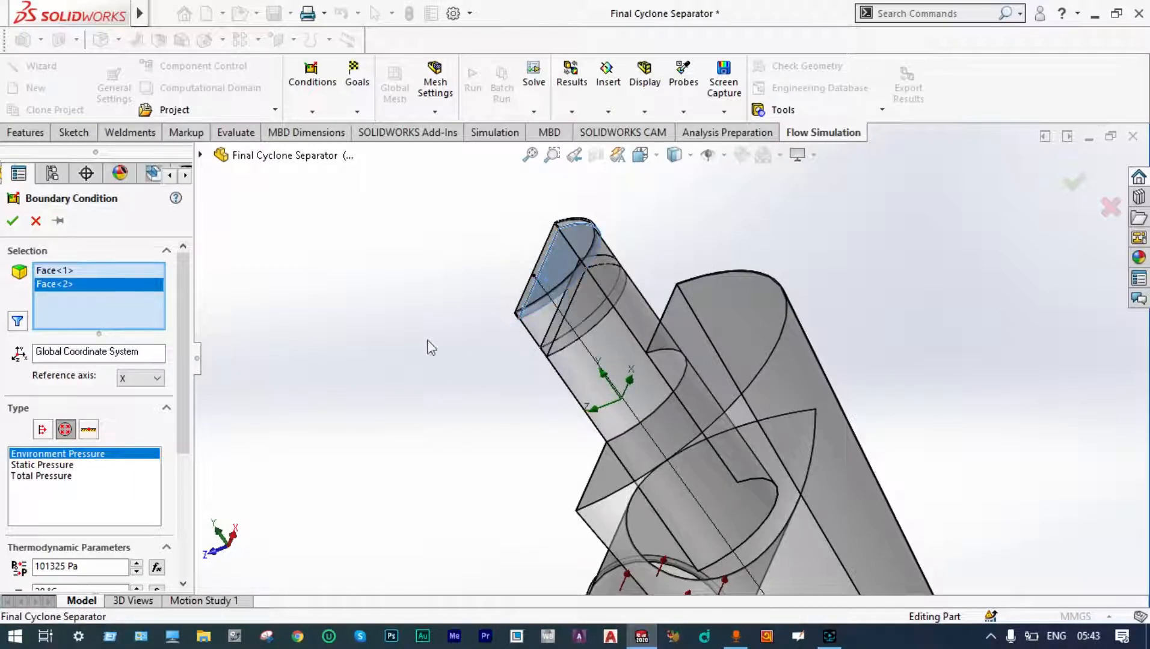
pyautogui.click(12, 222)
pyautogui.scroll(6, 445, 419)
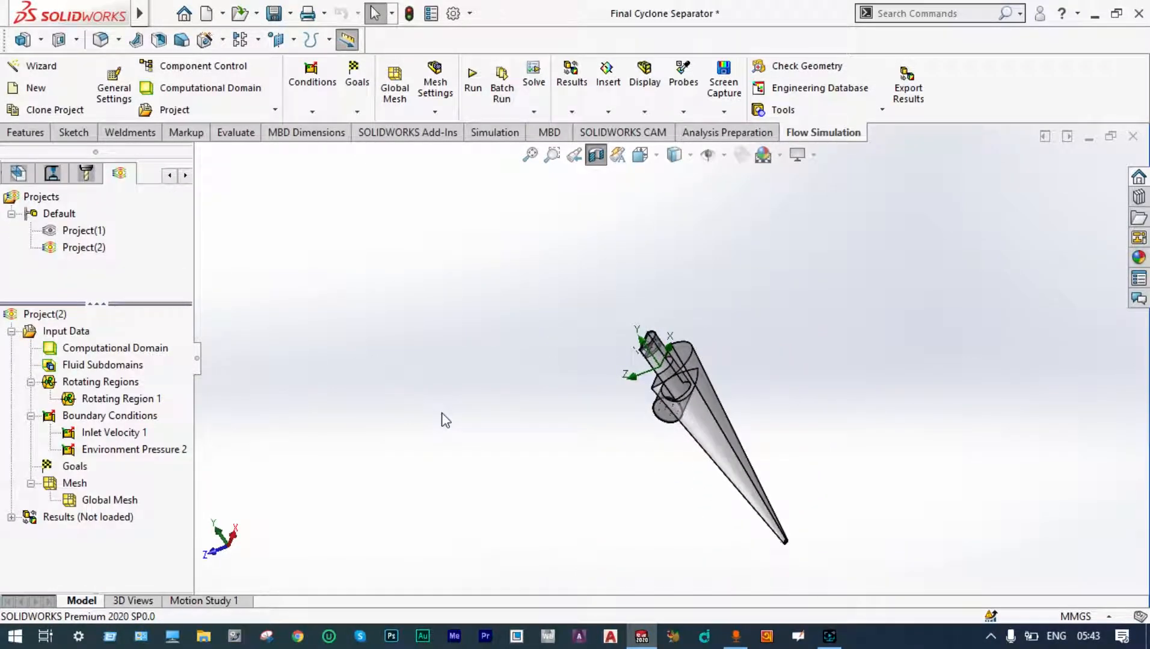
pyautogui.scroll(-1, 848, 555)
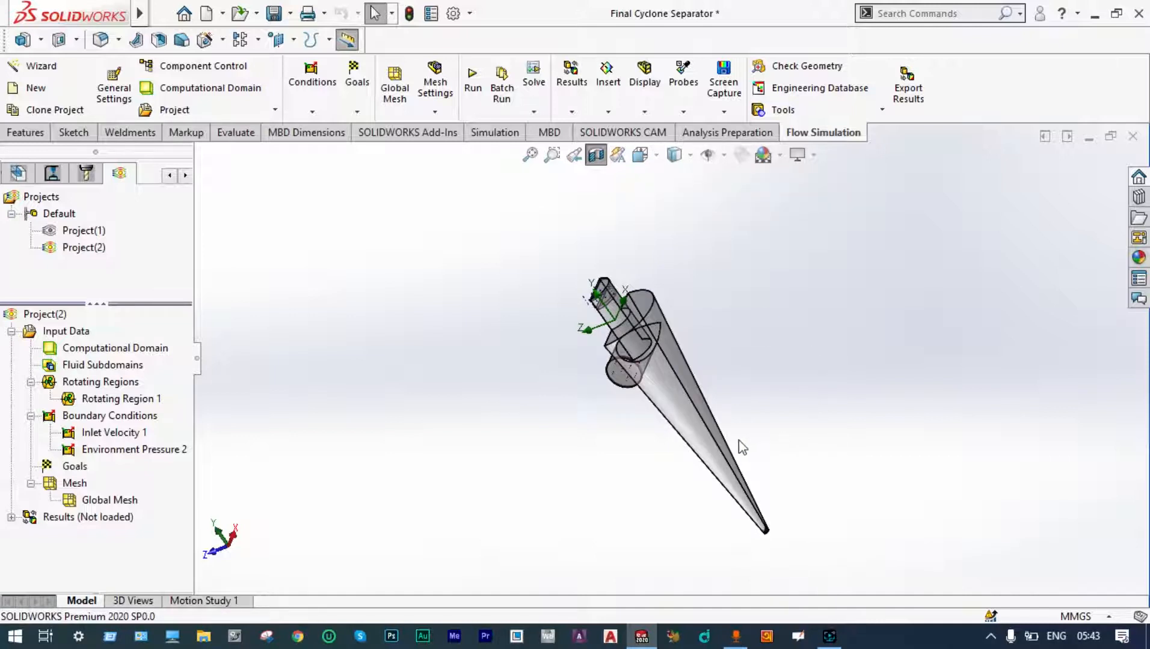
# Add a surface goal for average velocity on the lid face inside the upper outlet tube
pyautogui.rightClick(77, 468)
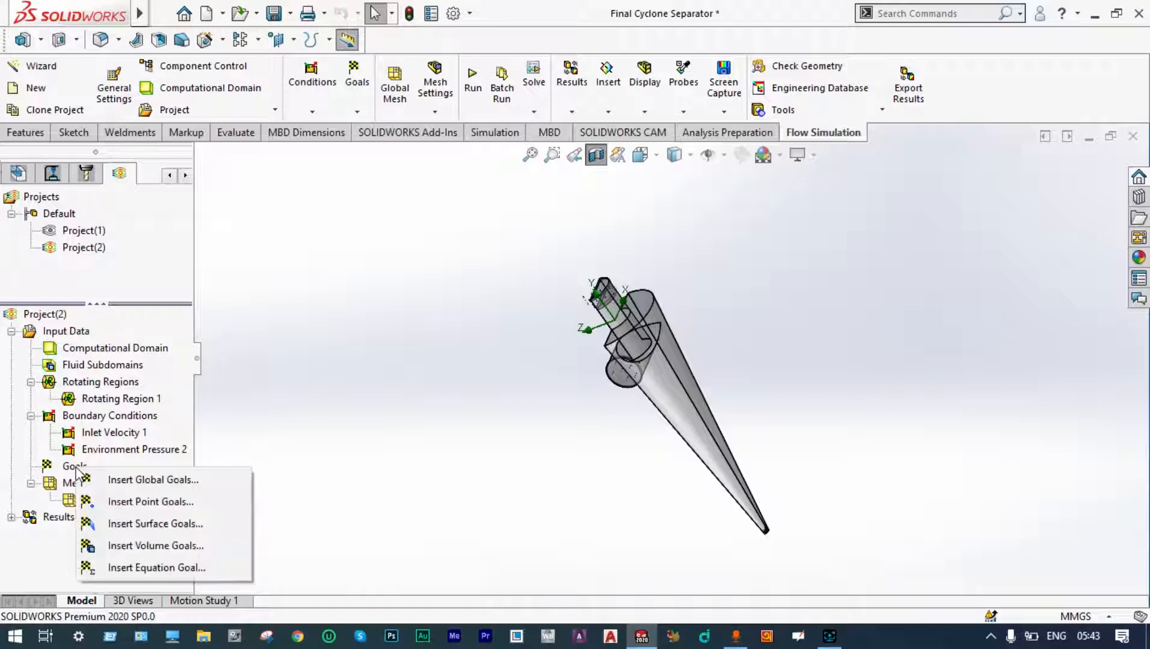
pyautogui.click(173, 526)
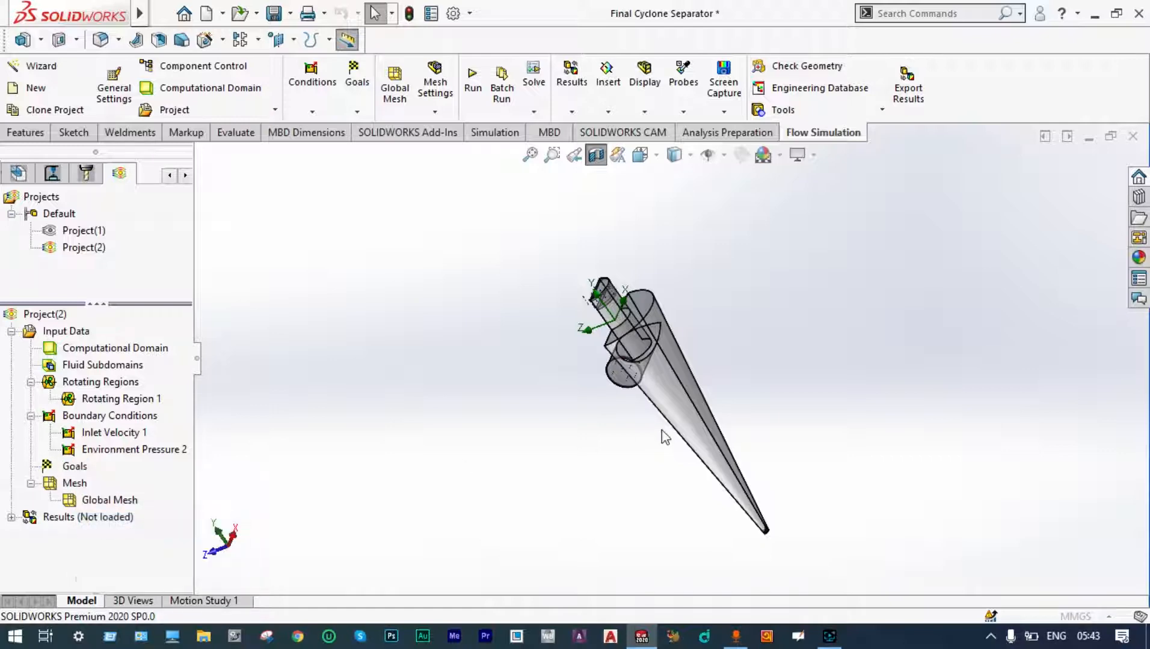
pyautogui.click(88, 579)
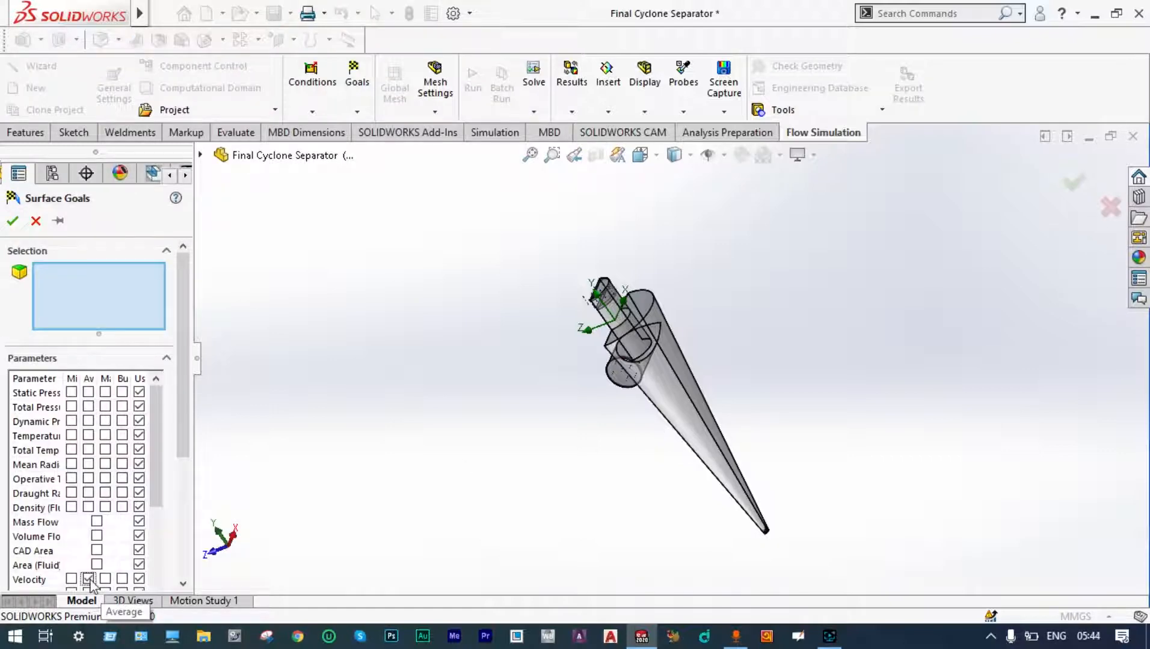
pyautogui.scroll(-2, 808, 493)
pyautogui.scroll(-5, 781, 492)
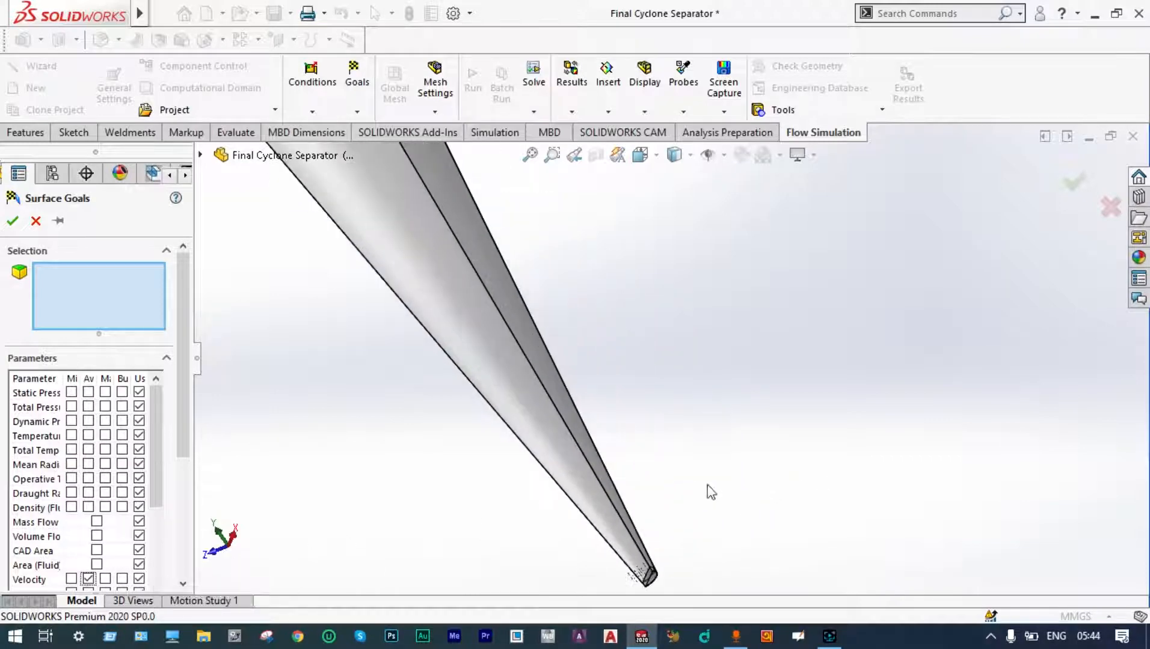
pyautogui.scroll(3, 541, 586)
pyautogui.moveTo(757, 532); pyautogui.dragTo(924, 358, button='middle')
pyautogui.scroll(-6, 430, 374)
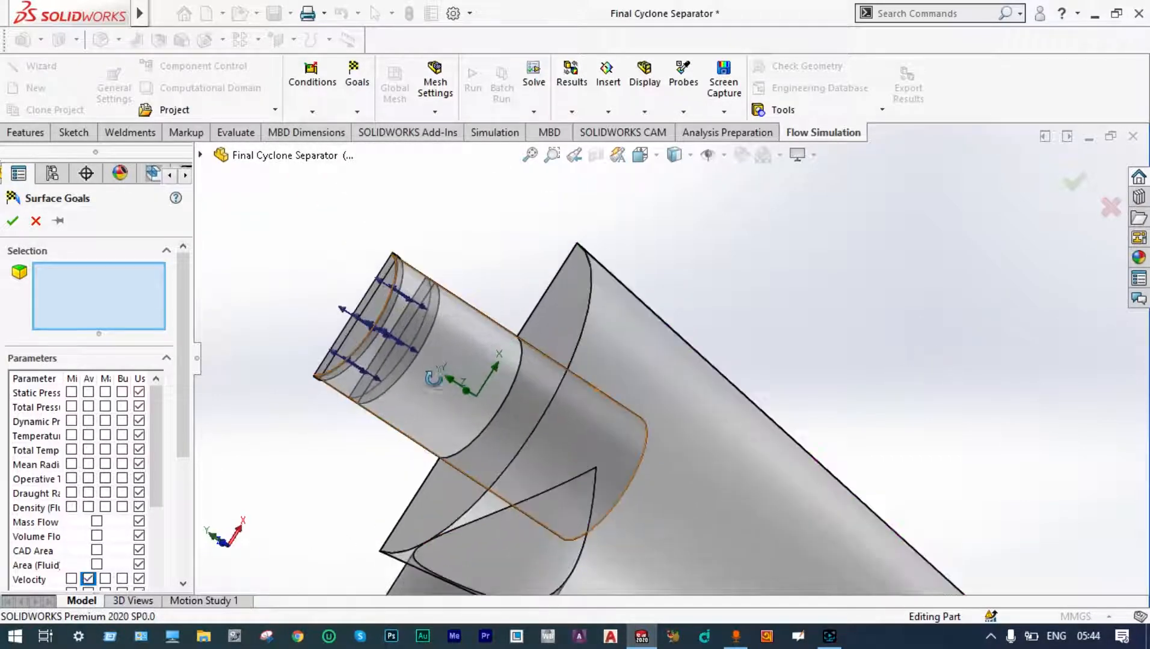
pyautogui.moveTo(248, 245); pyautogui.dragTo(247, 245, button='middle')
pyautogui.rightClick(247, 245)
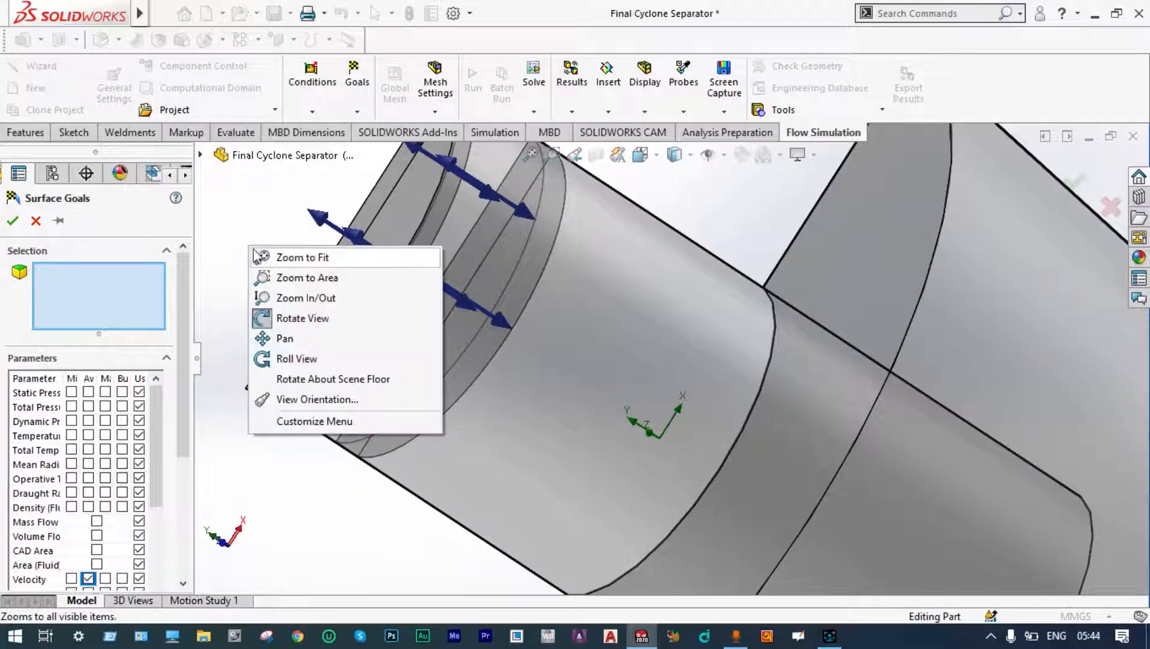
pyautogui.click(295, 319)
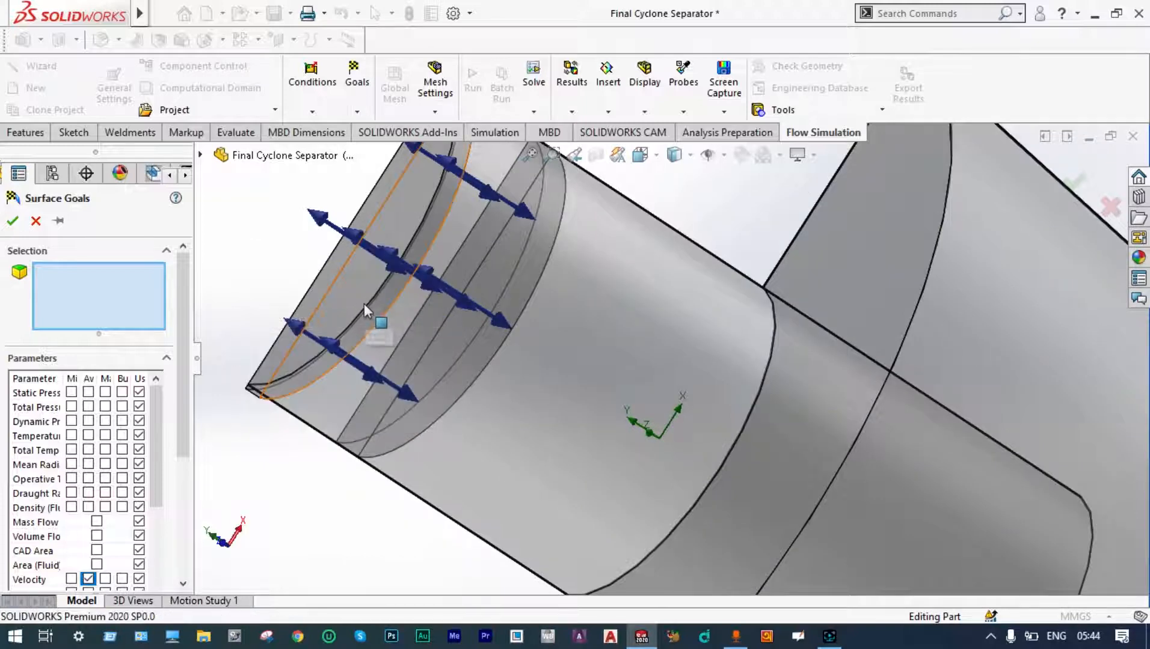
pyautogui.click(363, 300)
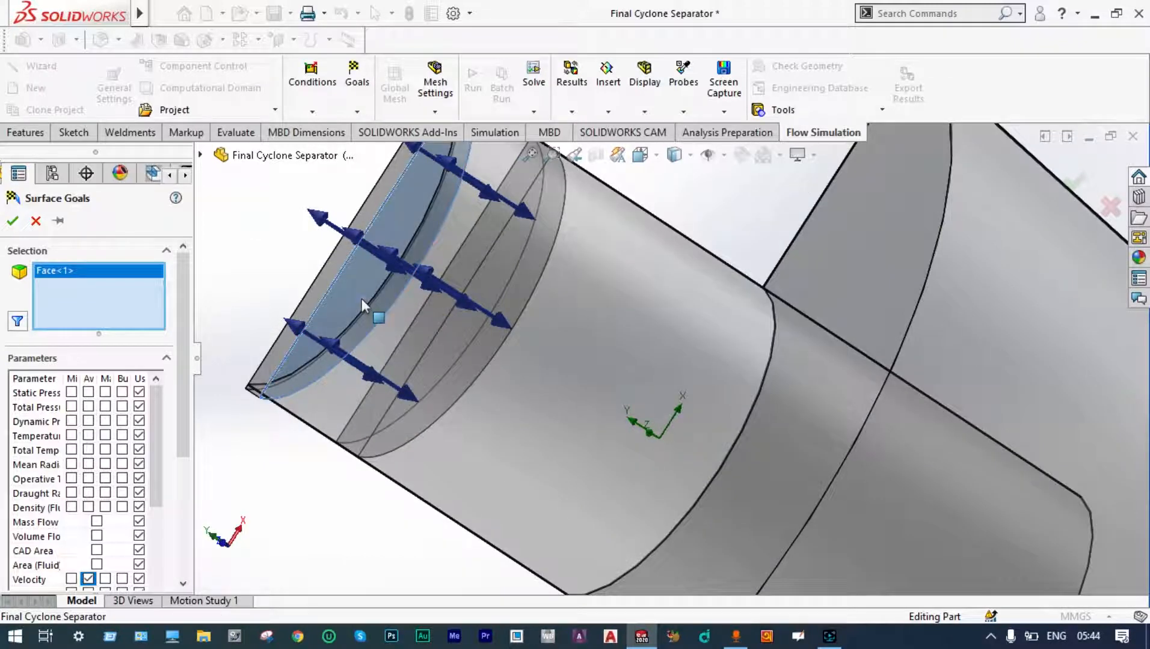
pyautogui.press('f')
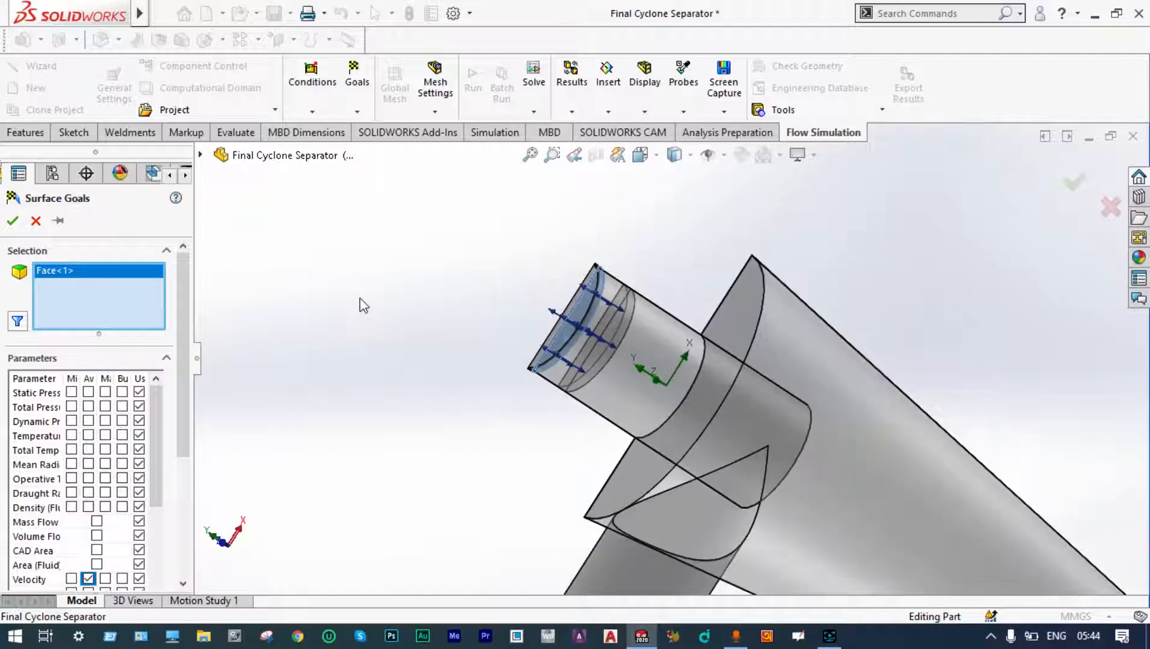
pyautogui.click(14, 221)
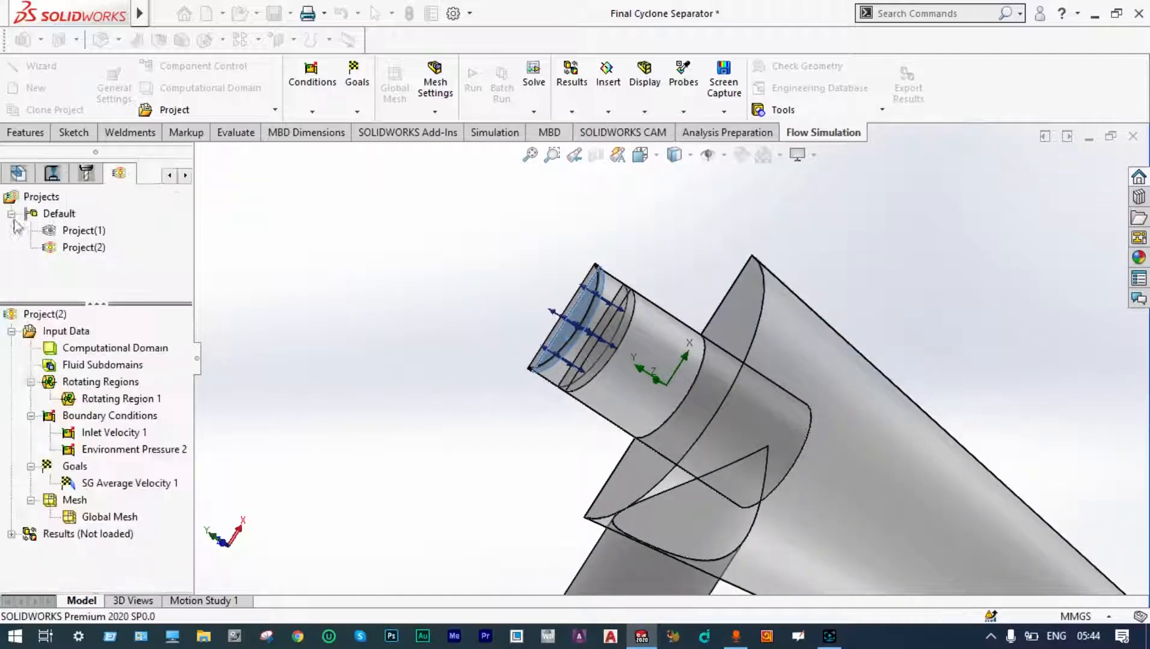
# Add a second surface goal for average velocity on the inner face of the lid at the cone's bottom tip
pyautogui.scroll(10, 353, 412)
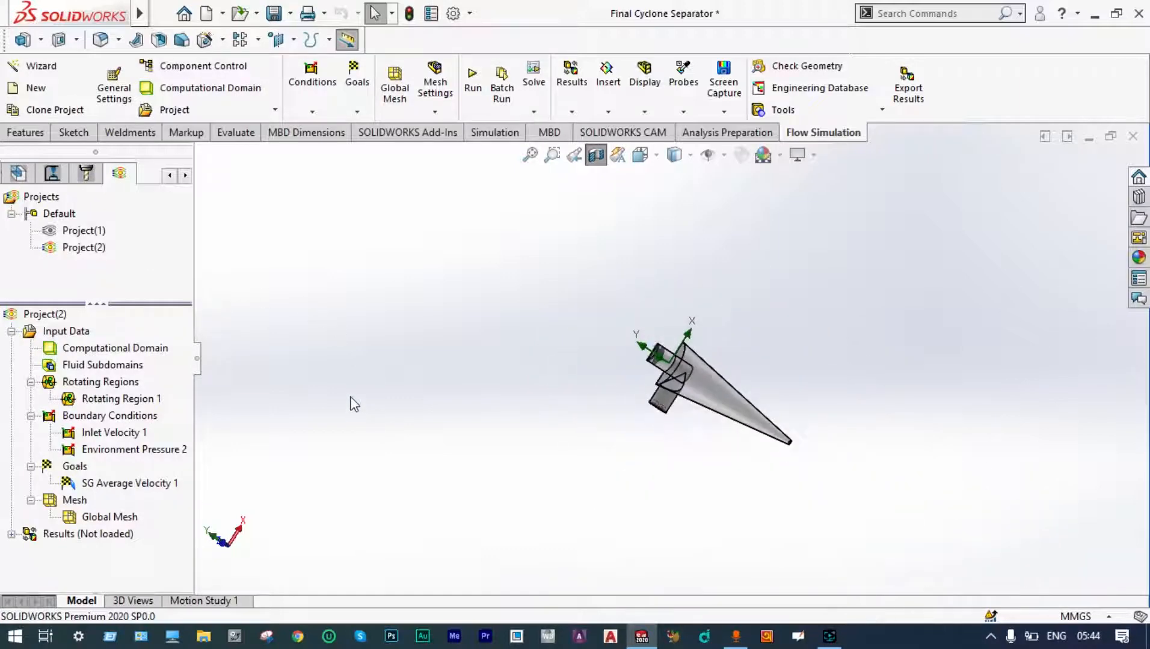
pyautogui.scroll(-5, 834, 448)
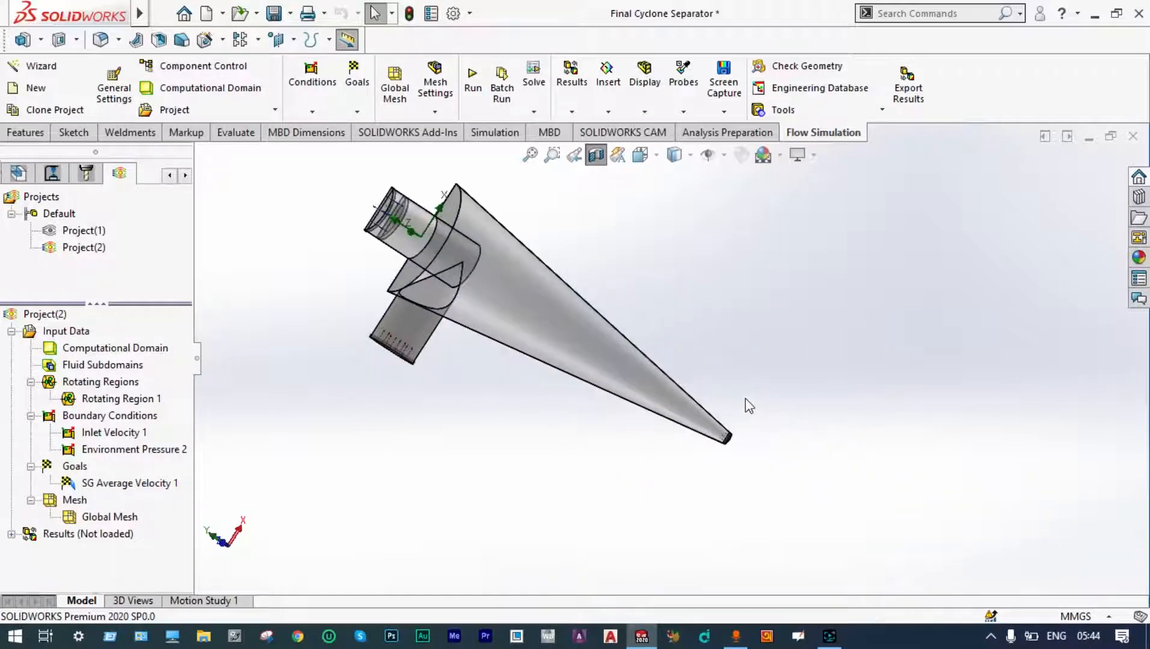
pyautogui.scroll(-3, 744, 398)
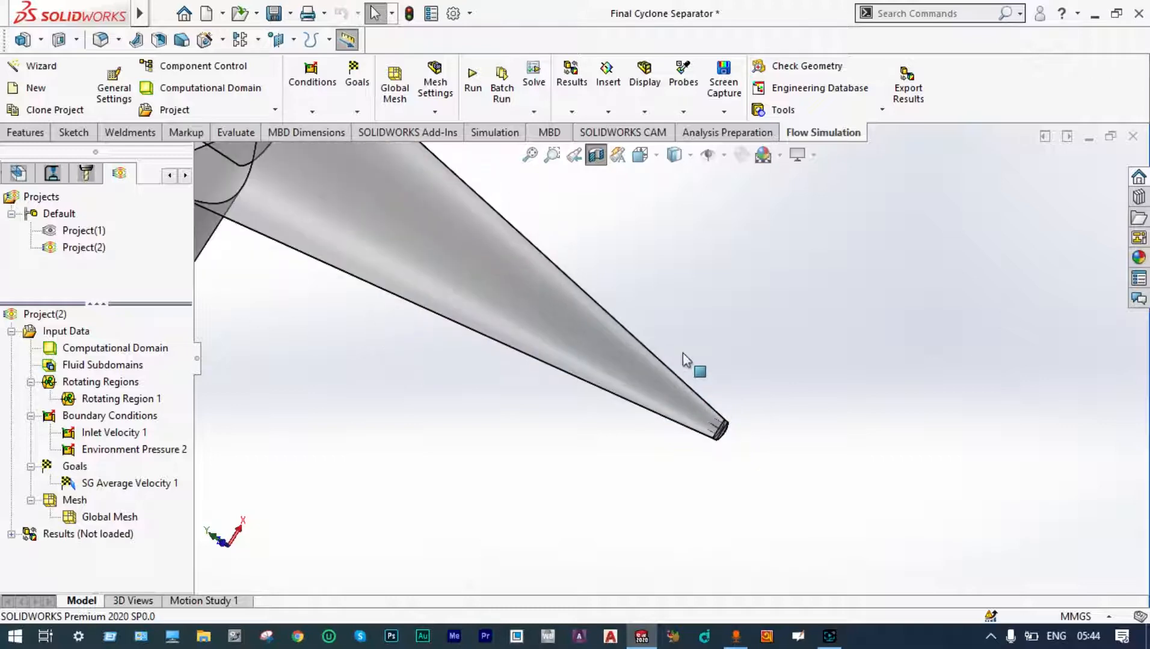
pyautogui.rightClick(685, 294)
pyautogui.click(730, 408)
pyautogui.moveTo(725, 381); pyautogui.dragTo(663, 455)
pyautogui.rightClick(663, 455)
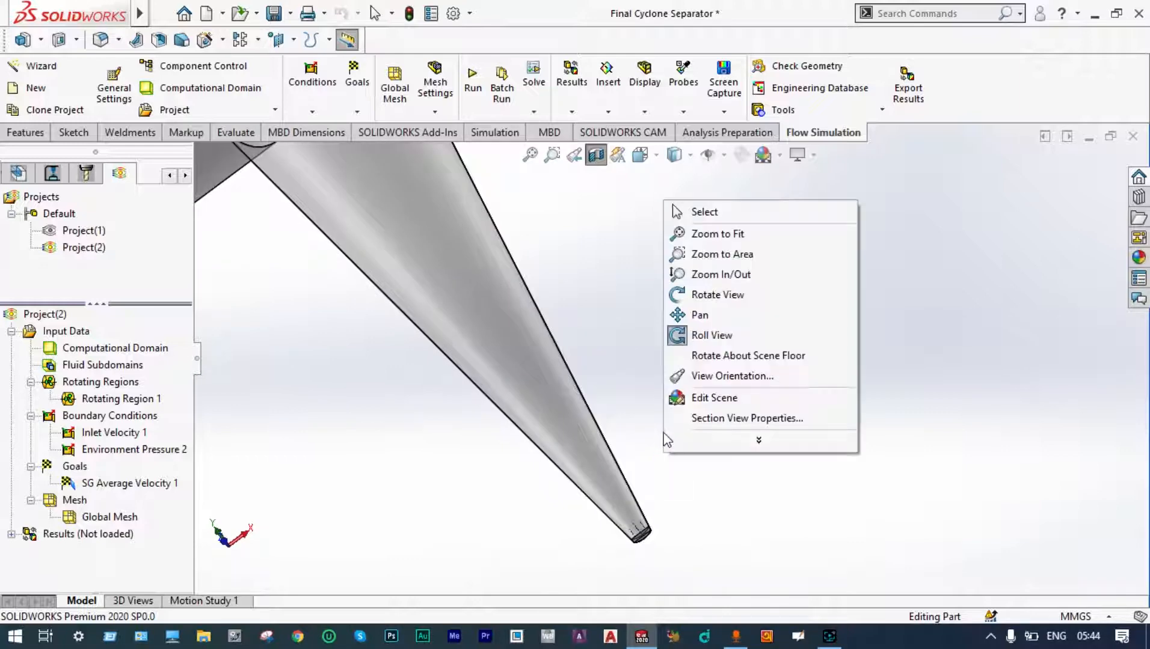
pyautogui.click(676, 295)
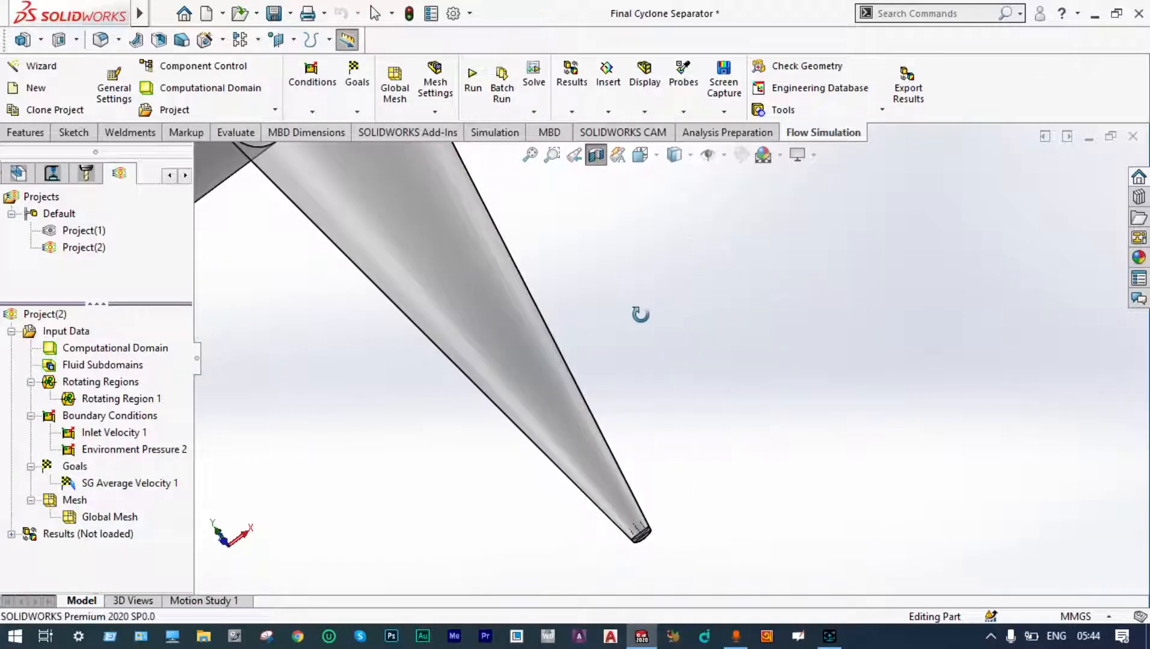
pyautogui.moveTo(641, 313); pyautogui.dragTo(579, 392)
pyautogui.moveTo(718, 361); pyautogui.dragTo(655, 377)
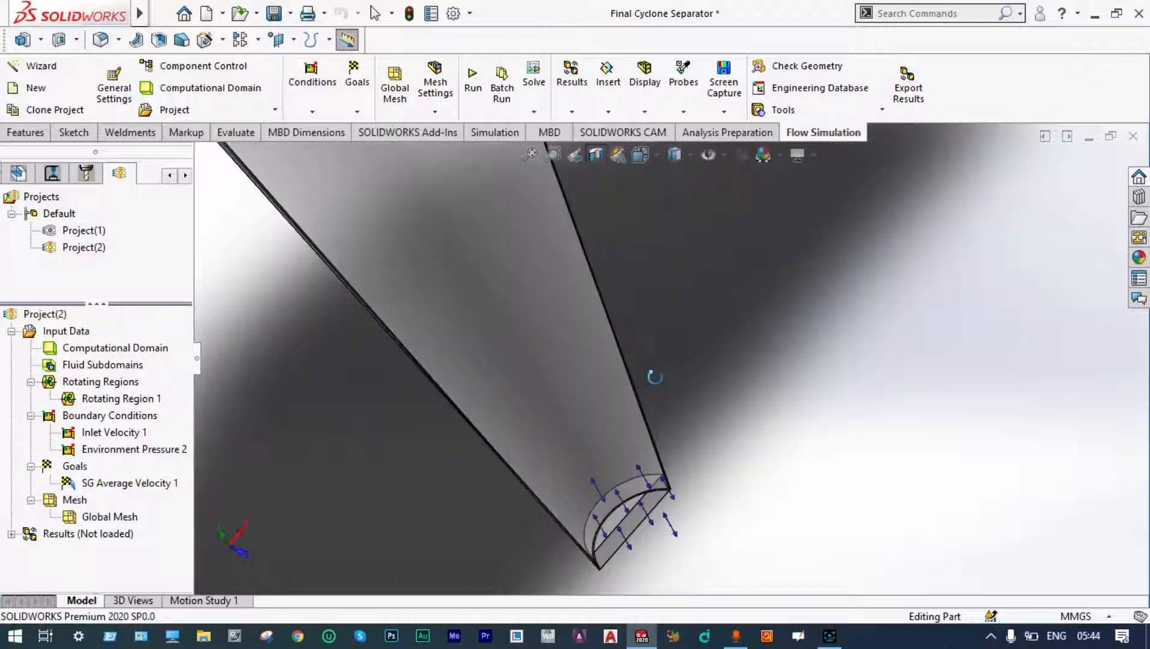
pyautogui.rightClick(707, 323)
pyautogui.click(759, 417)
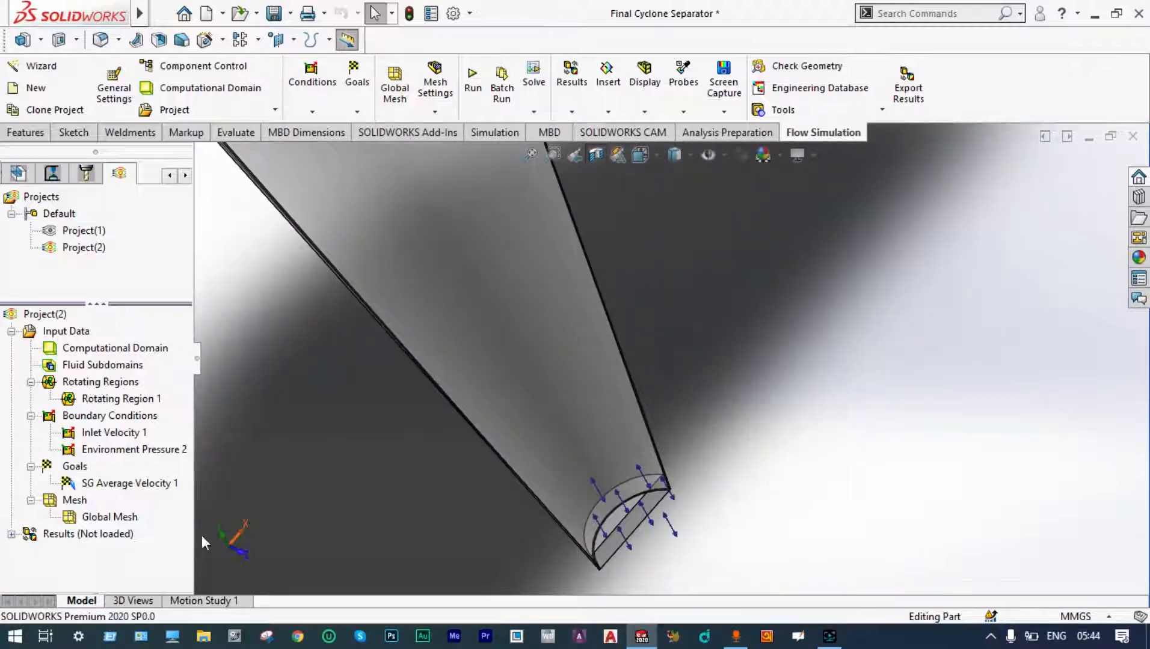
pyautogui.rightClick(75, 469)
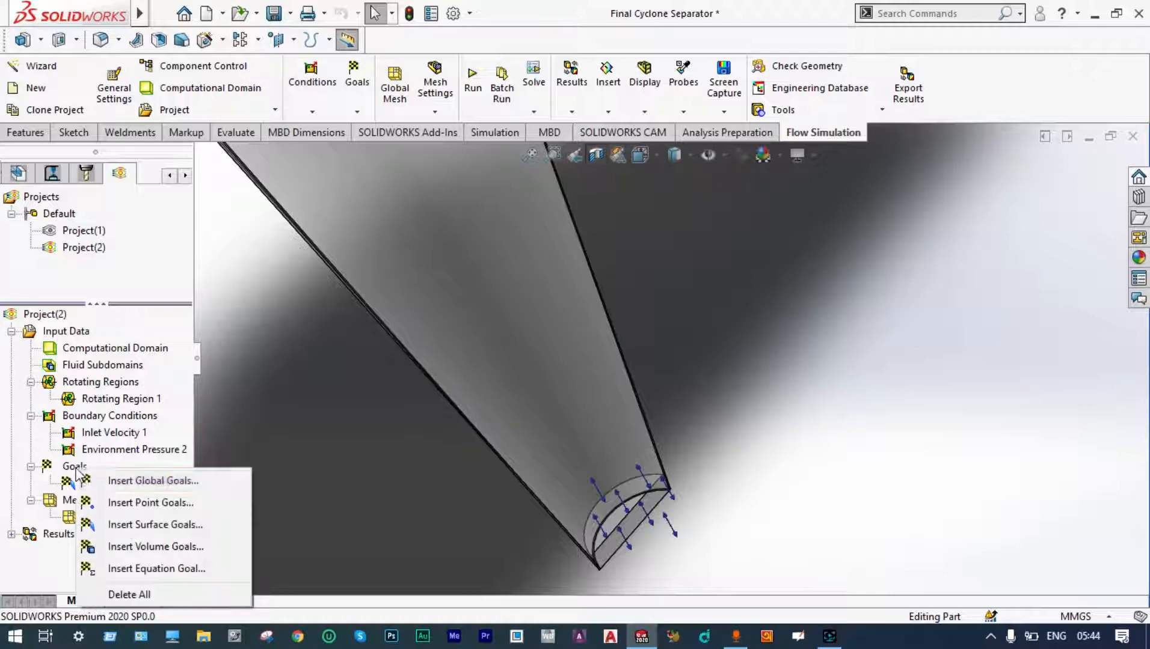
pyautogui.click(157, 526)
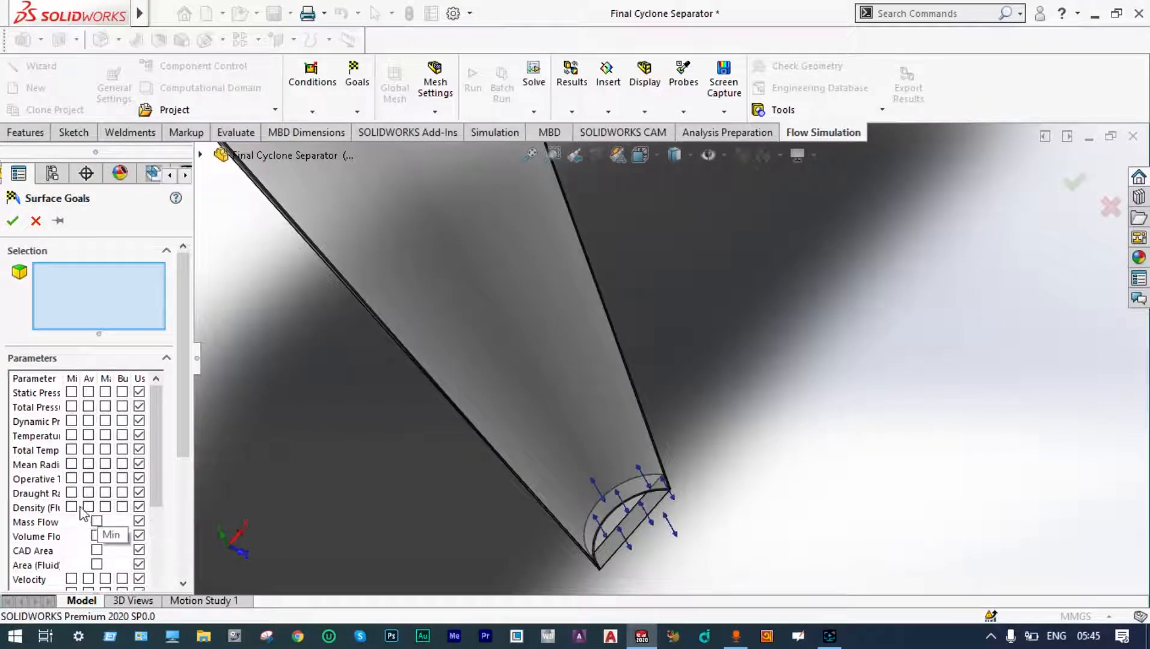
pyautogui.click(89, 579)
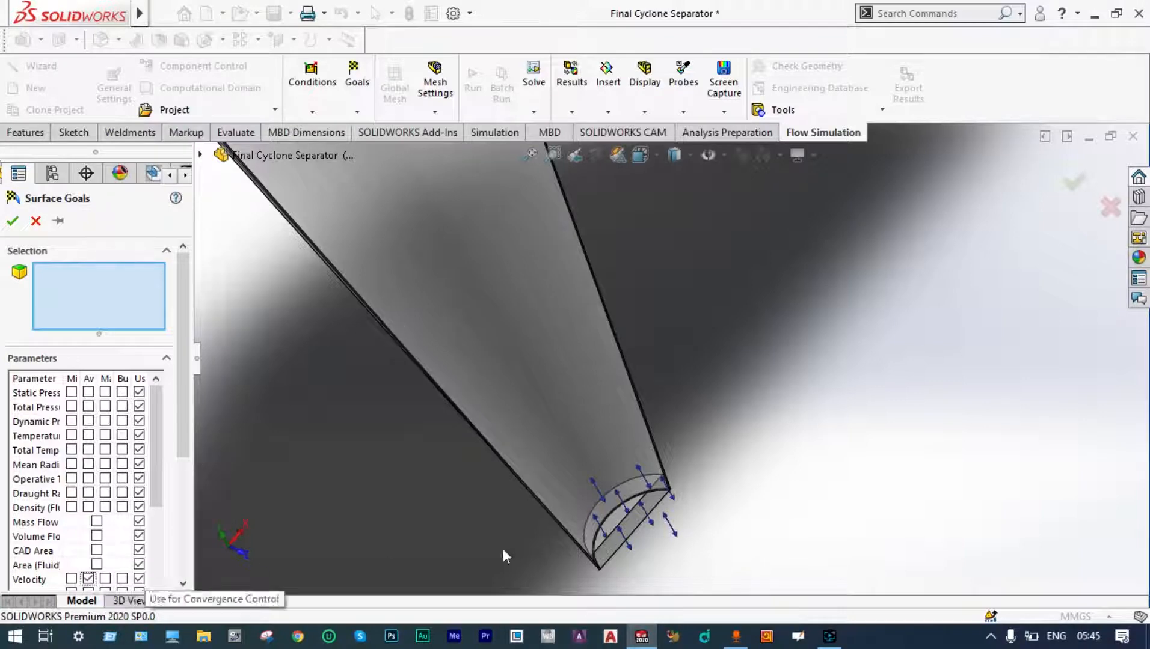
pyautogui.click(611, 528)
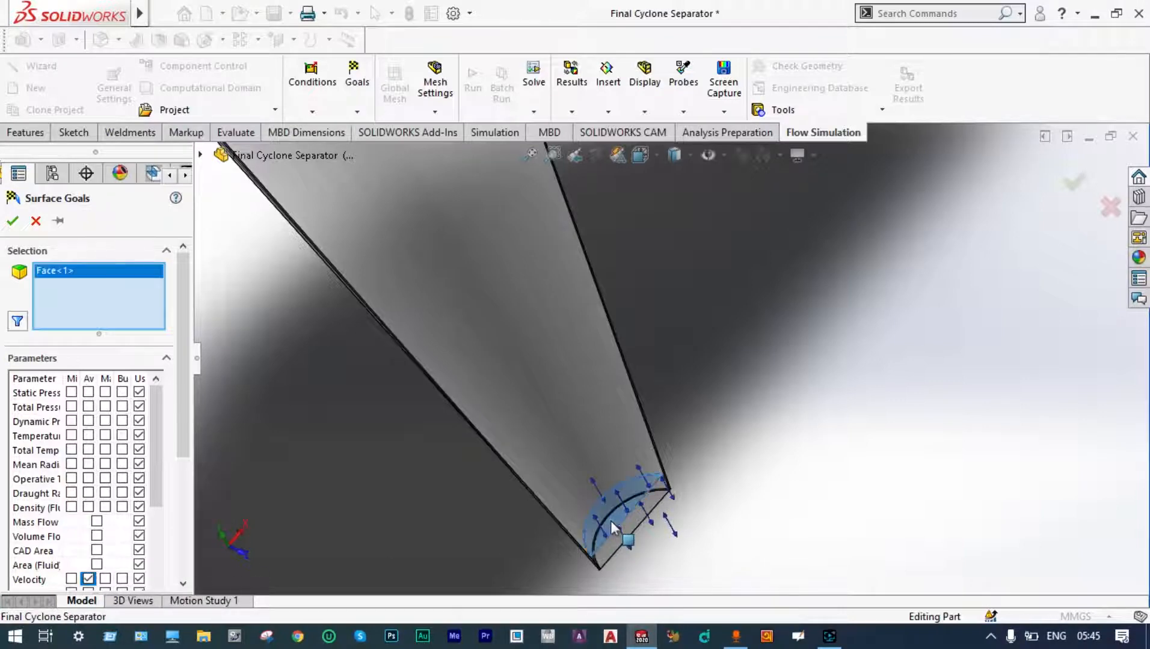
pyautogui.click(12, 221)
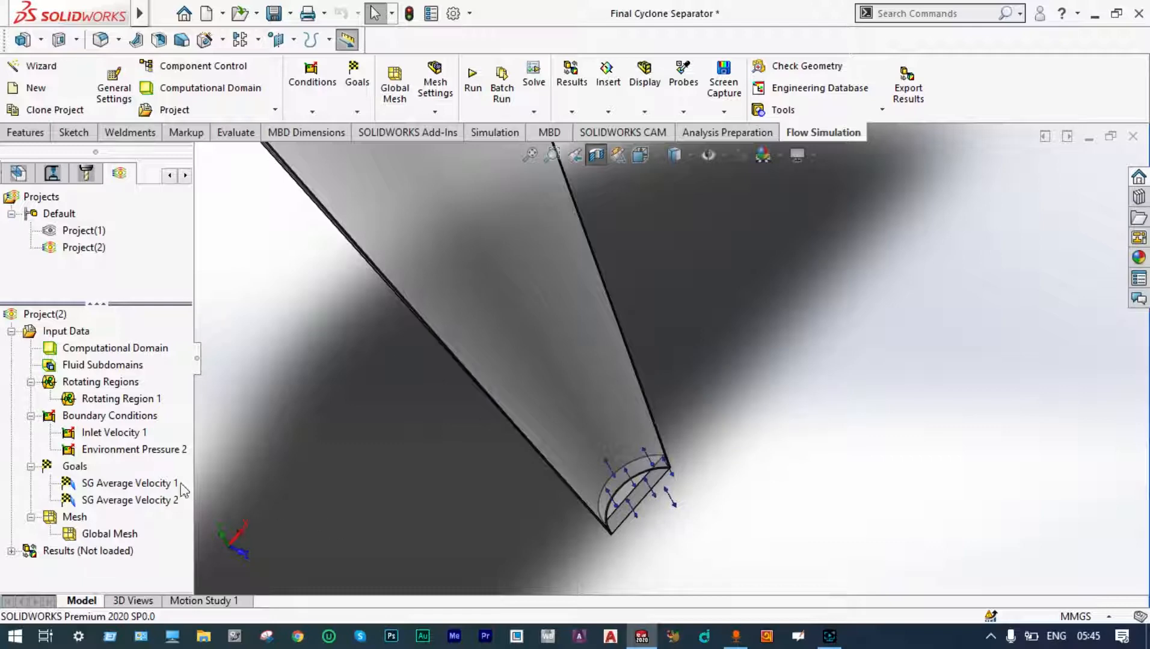
# Rename the first surface goal as "Velocity at top exit"
pyautogui.doubleClick(158, 486)
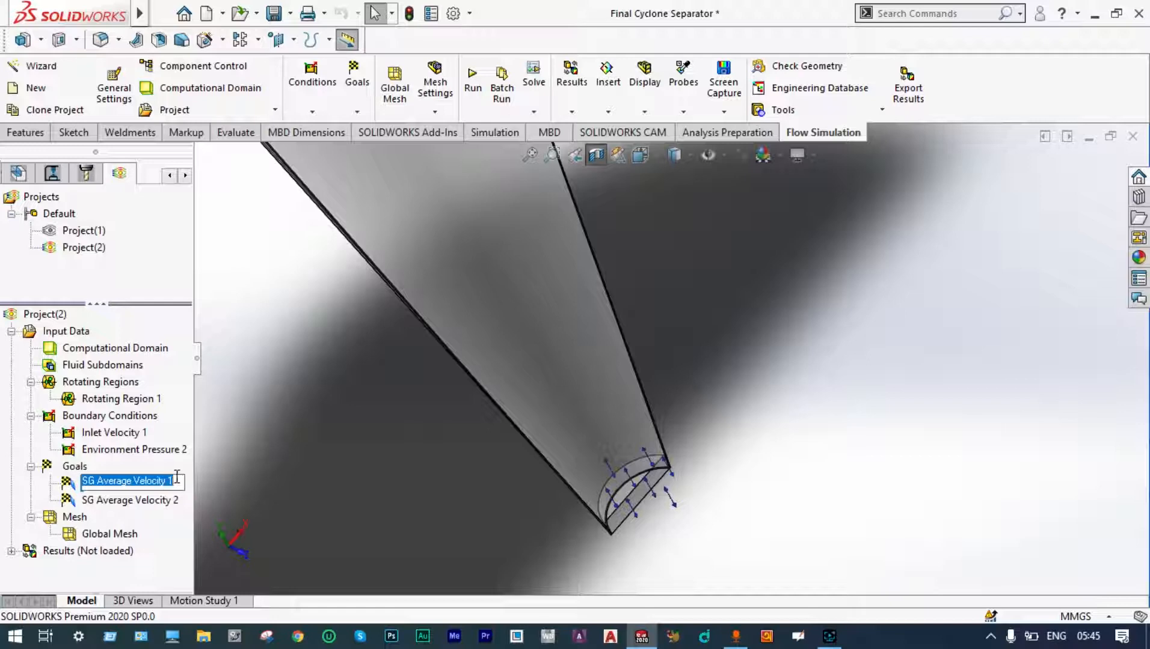
pyautogui.write('Velocity at top exit')
pyautogui.press('Return')
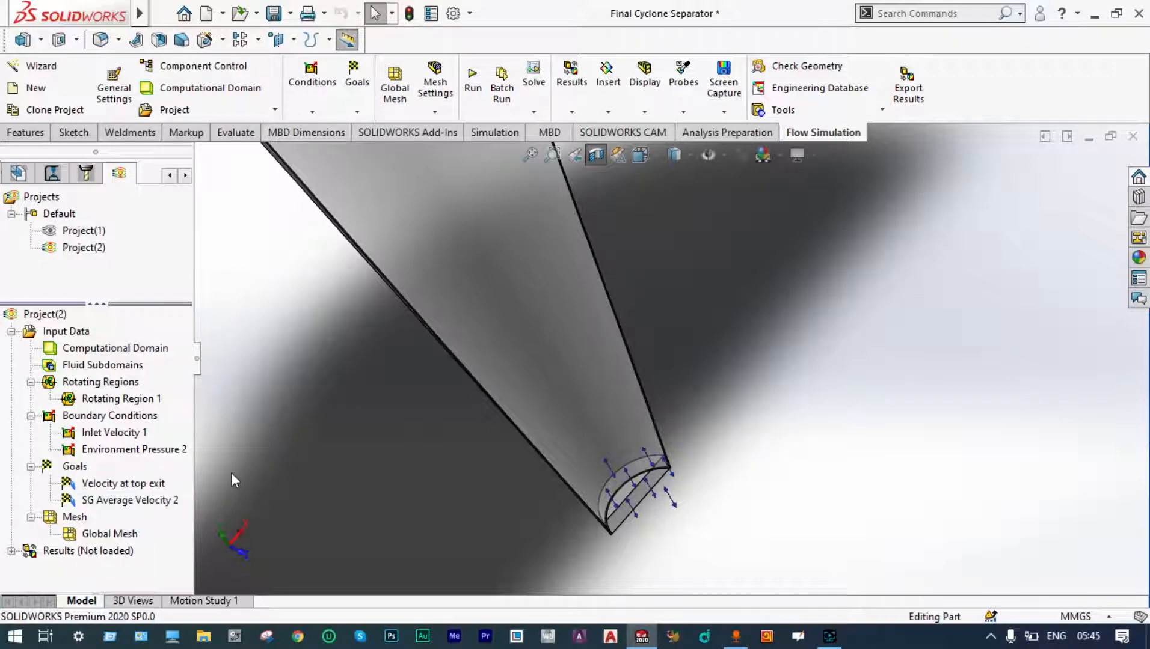
# Rename the second surface goal as "Velocity at bottom exit"
pyautogui.click(162, 501)
pyautogui.click(164, 501)
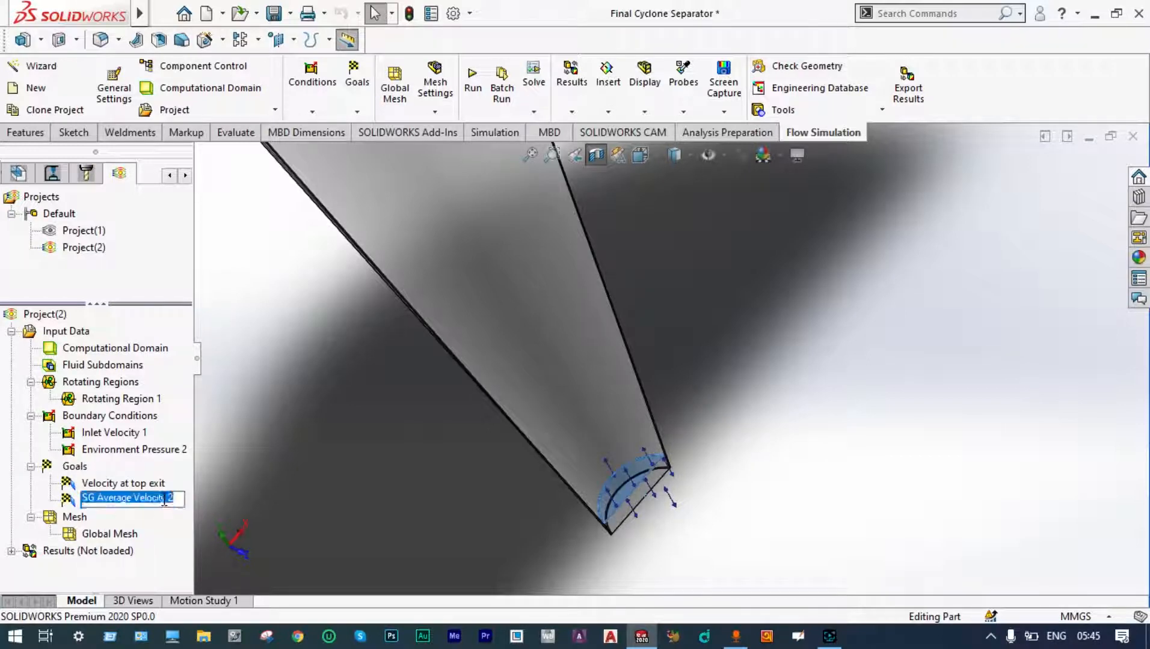
pyautogui.write('Velocity at bottom exit')
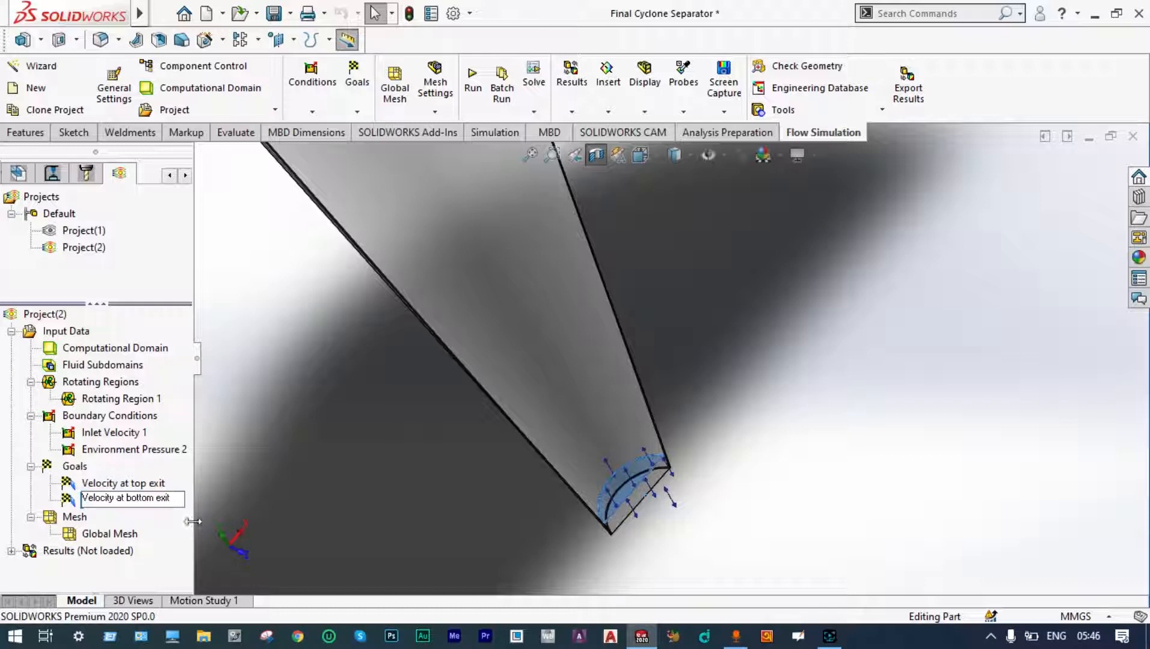
pyautogui.click(209, 488)
# Turn off the section view and show the whole cyclone in the isometric orientation
pyautogui.scroll(6, 332, 472)
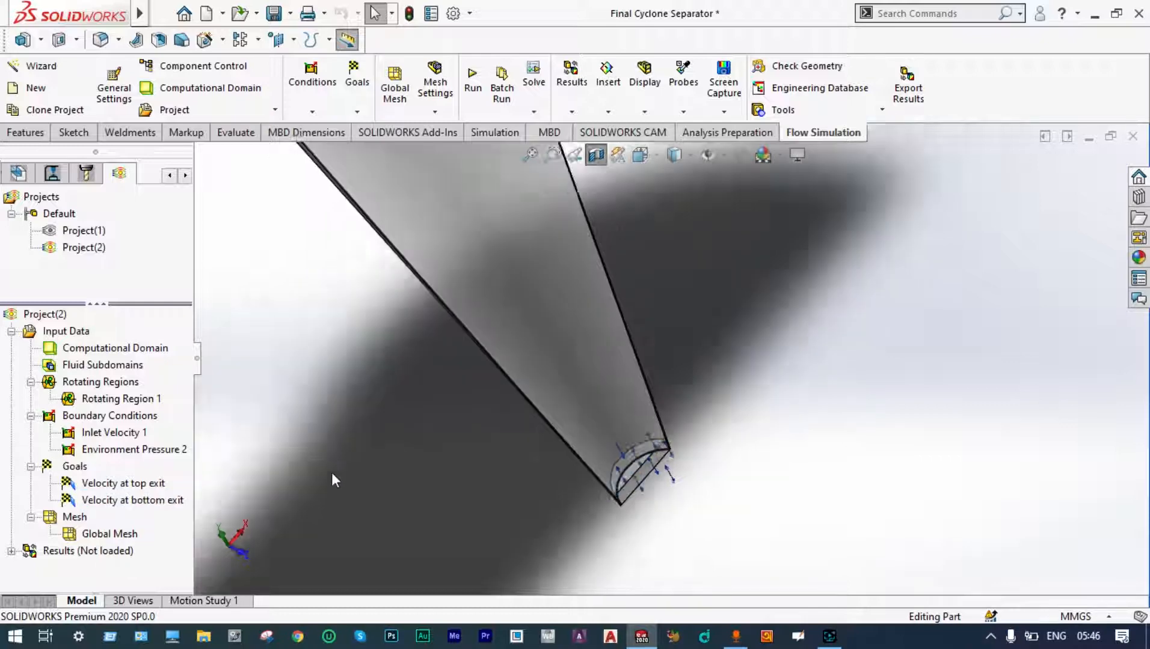
pyautogui.scroll(2, 360, 442)
pyautogui.scroll(4, 709, 265)
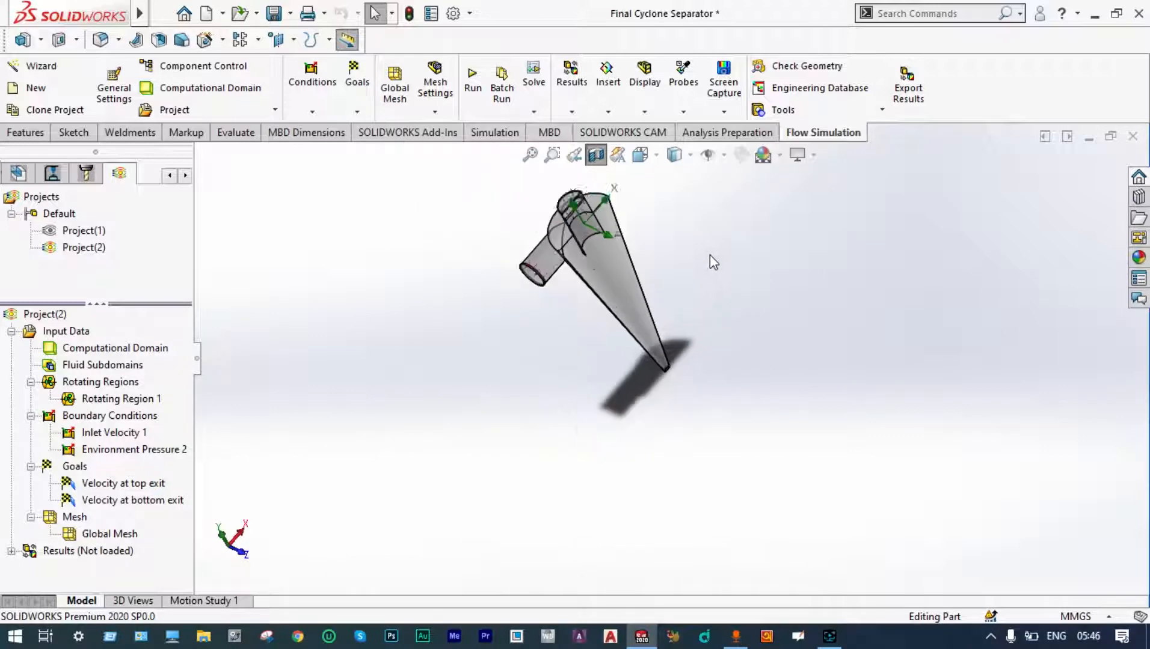
pyautogui.click(596, 155)
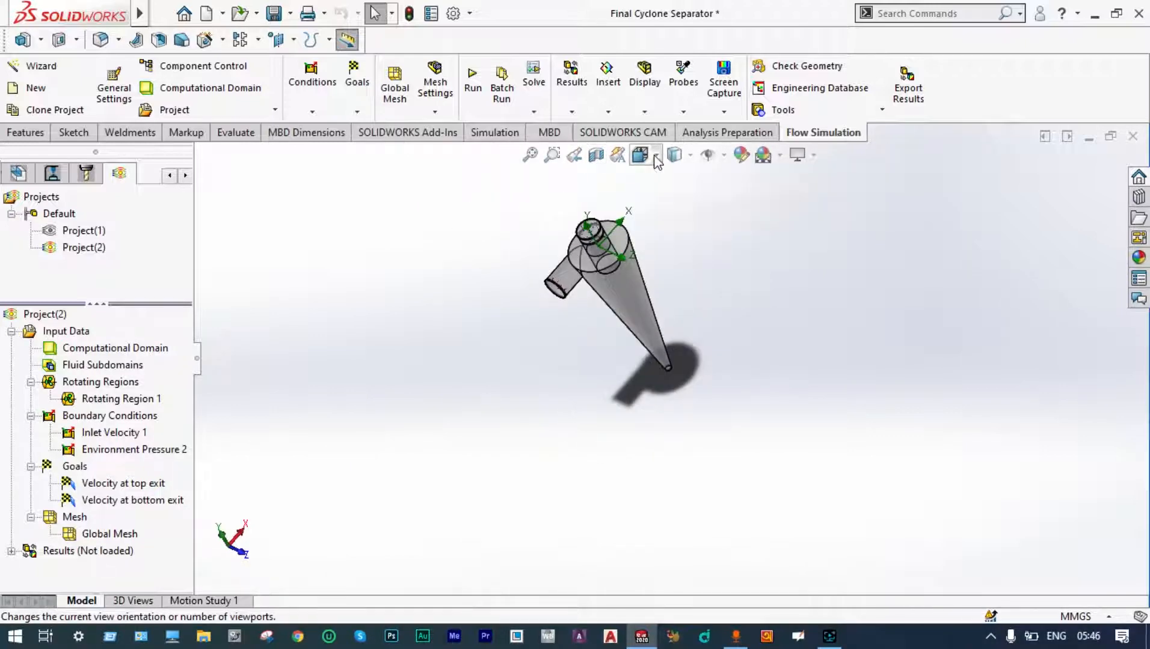
pyautogui.click(654, 155)
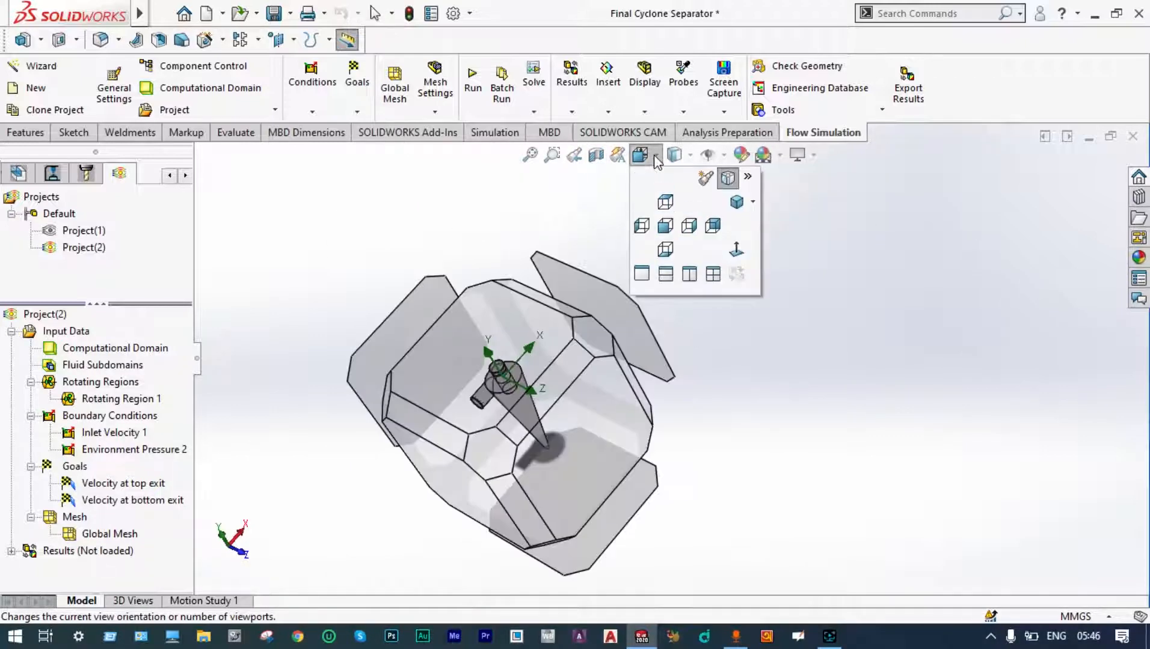
pyautogui.click(737, 203)
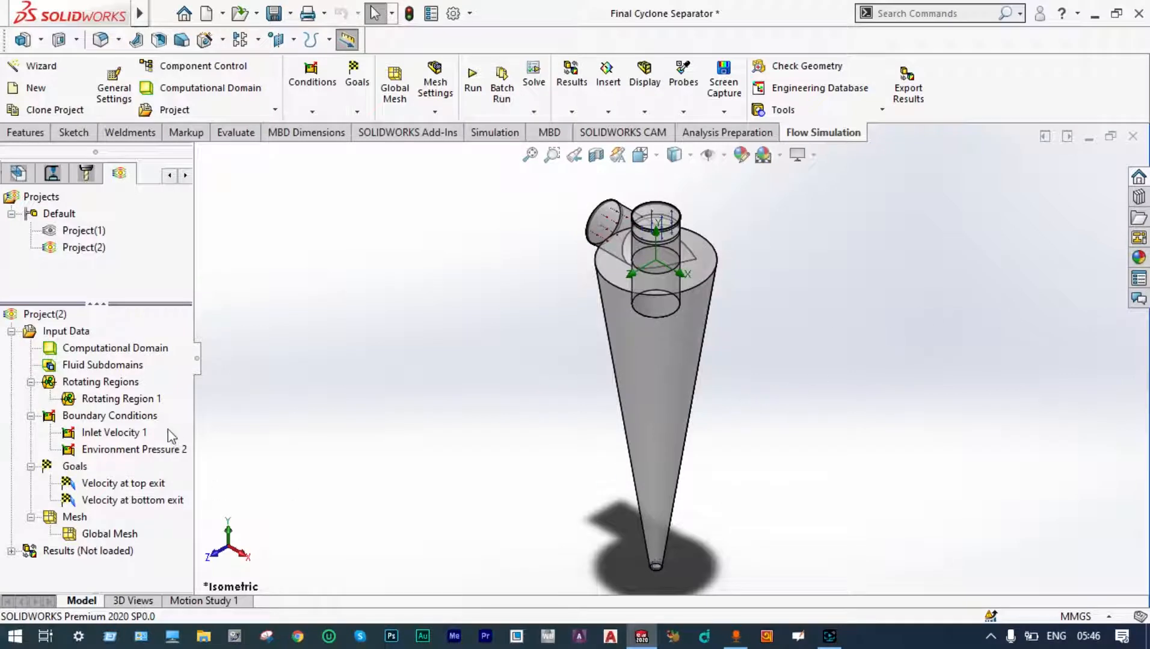
# Switch the global mesh to manual settings and display its refinement level on the model at level 3
pyautogui.rightClick(121, 541)
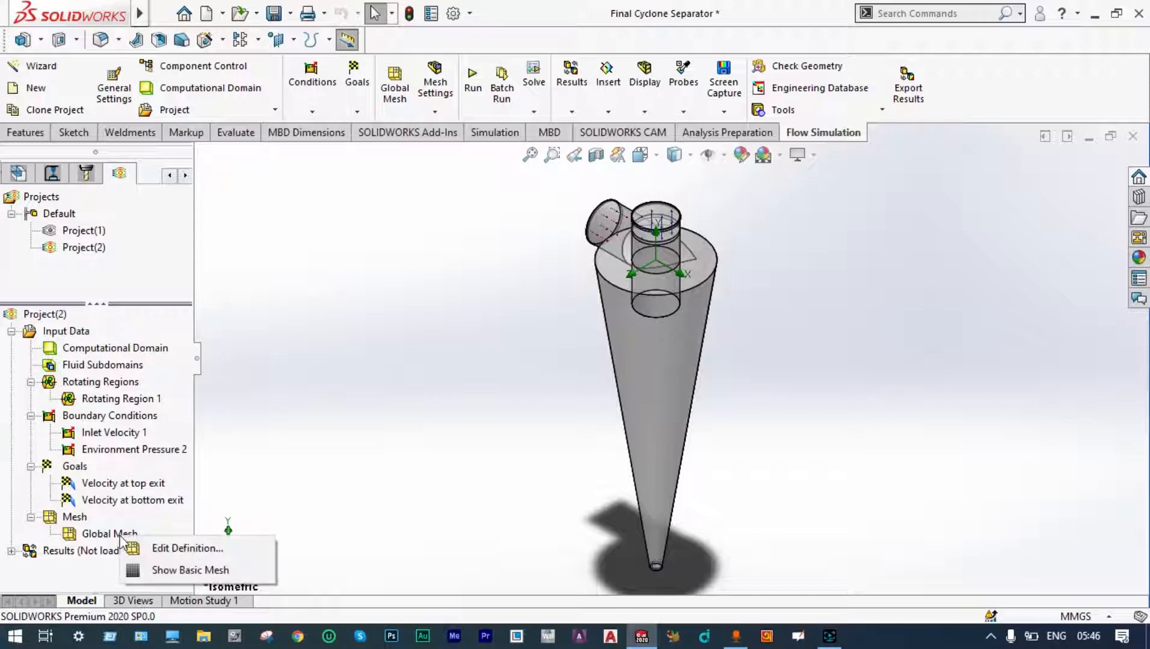
pyautogui.click(164, 552)
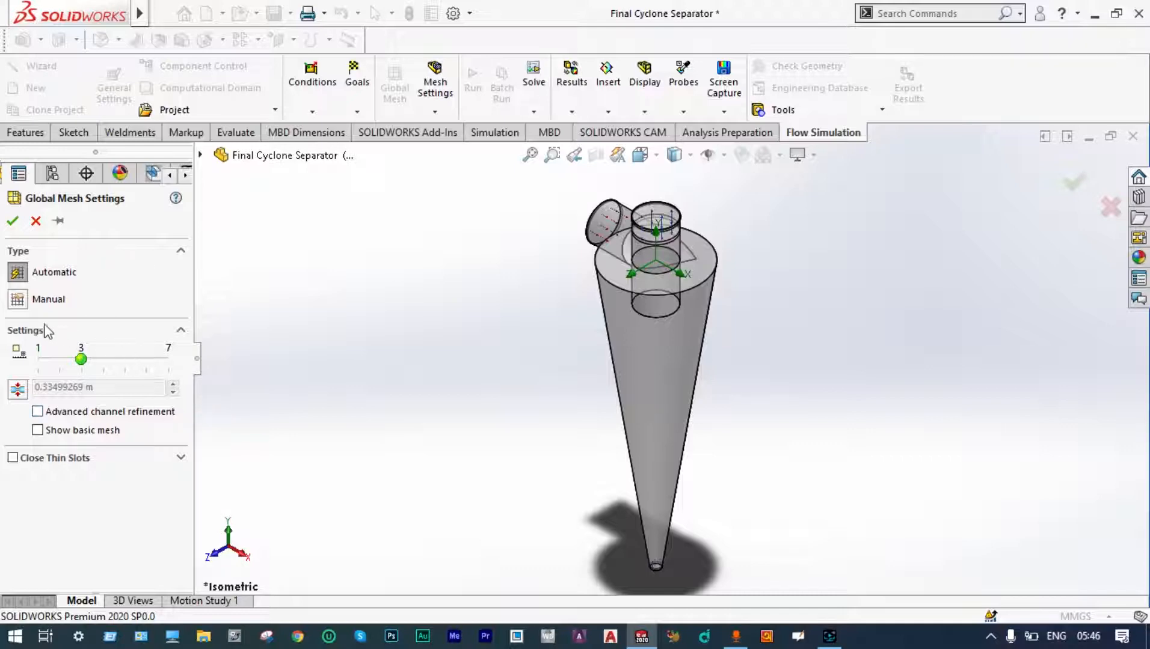
pyautogui.click(21, 305)
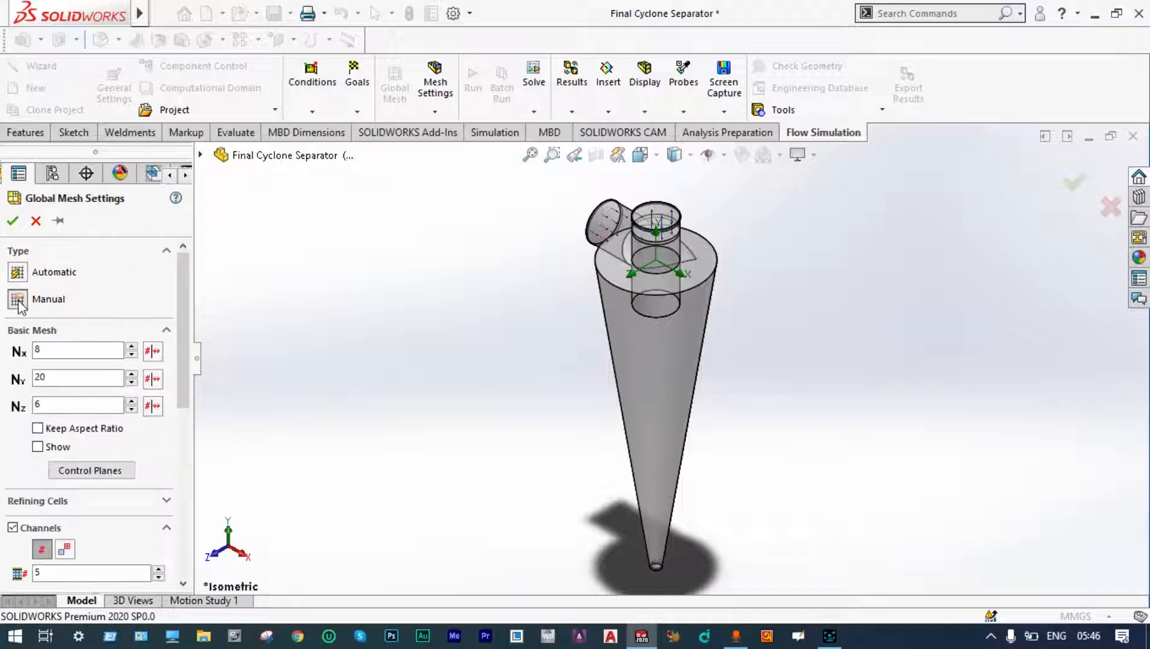
pyautogui.moveTo(182, 260); pyautogui.dragTo(181, 441)
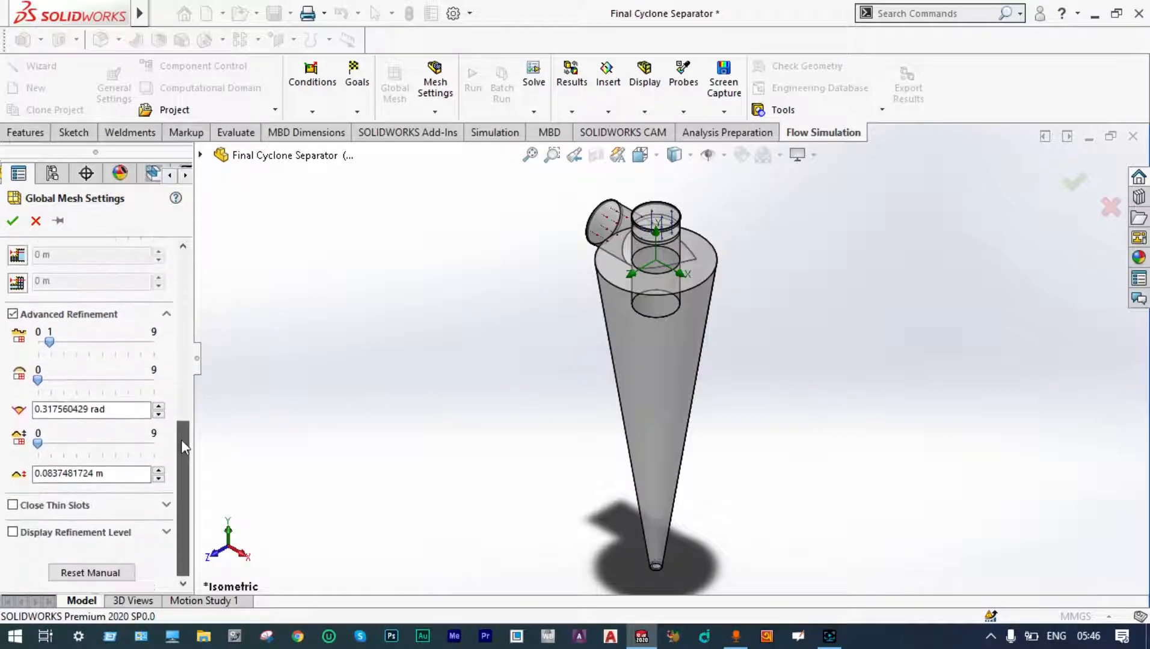
pyautogui.click(12, 532)
pyautogui.scroll(-3, 185, 422)
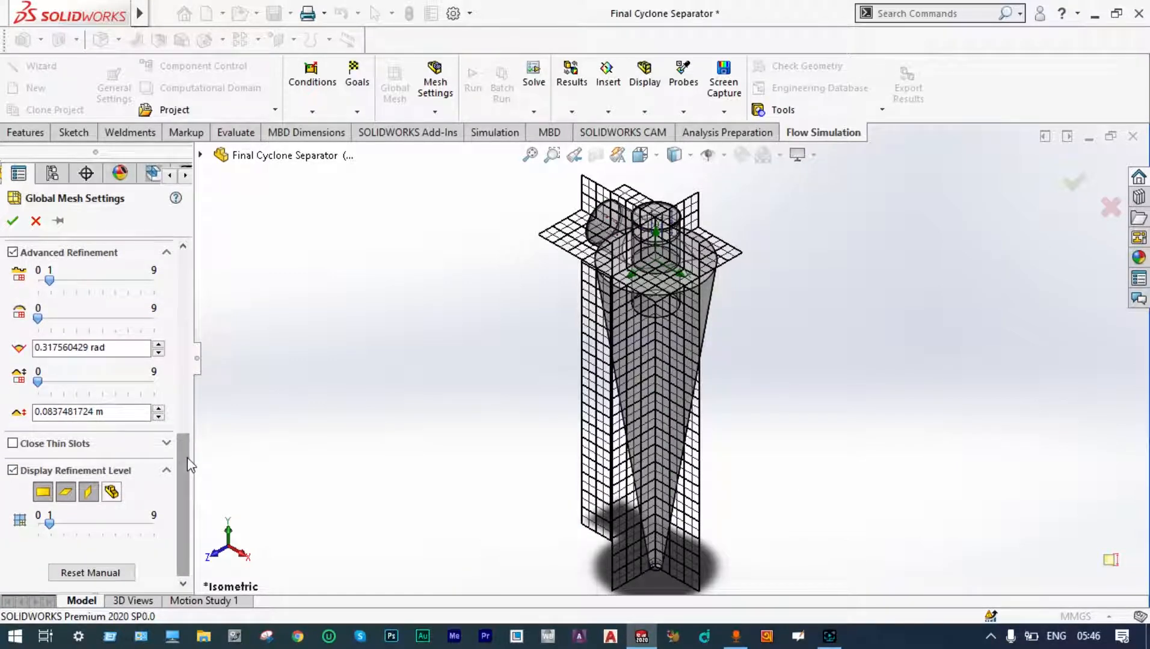
pyautogui.scroll(-1, 655, 340)
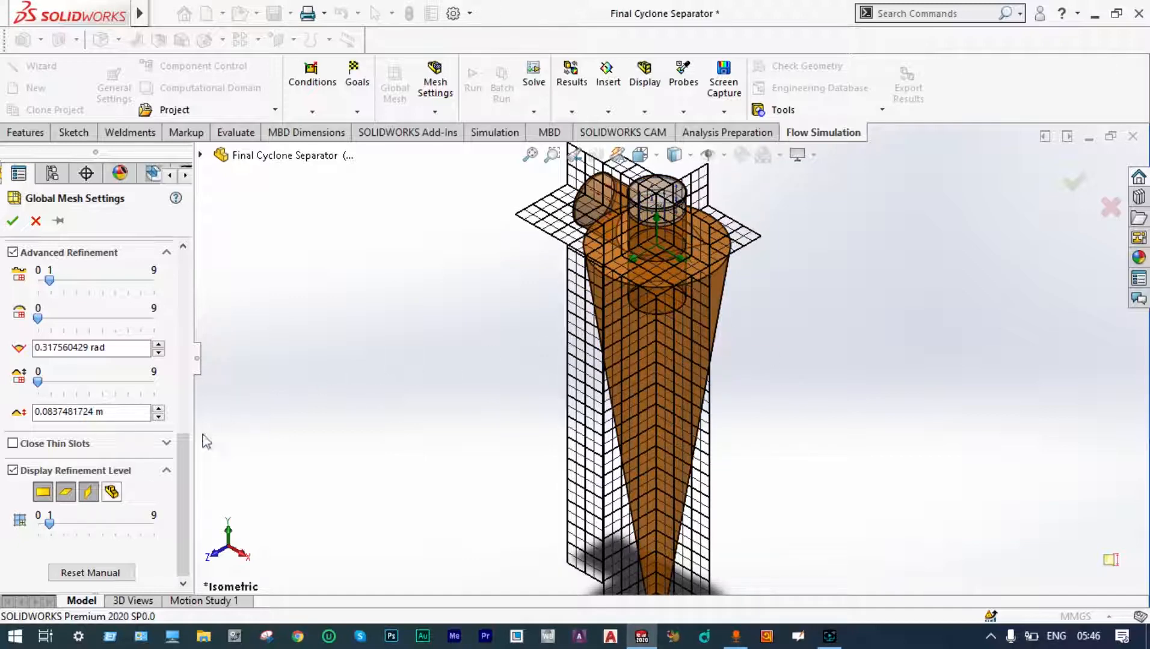
pyautogui.click(73, 523)
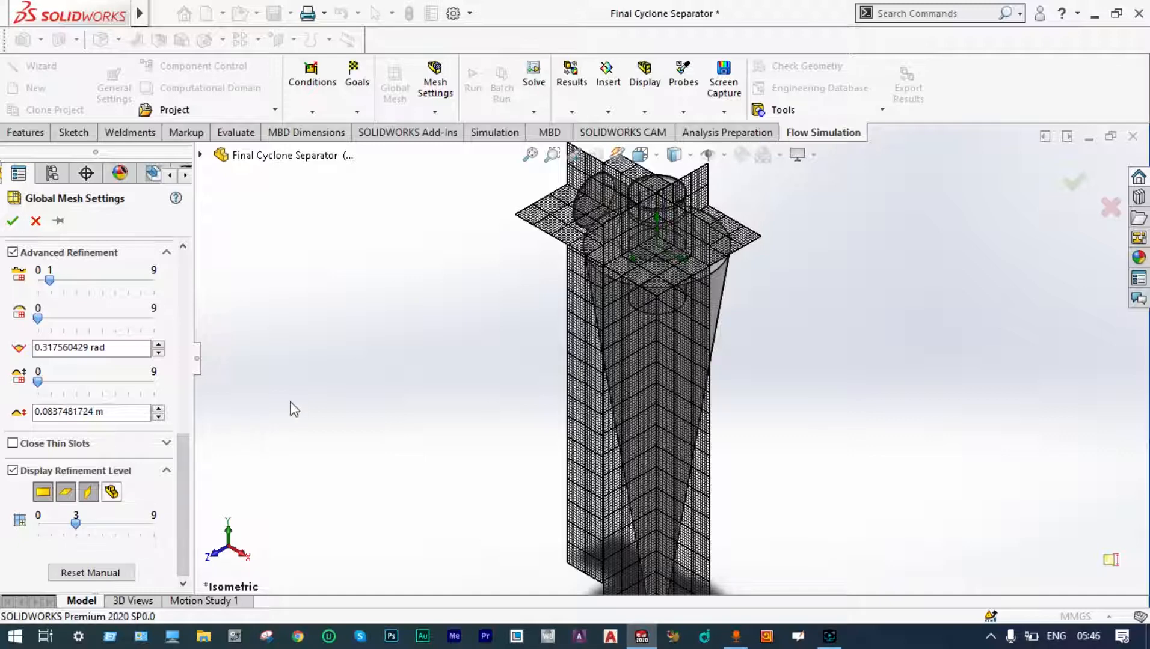
pyautogui.click(12, 221)
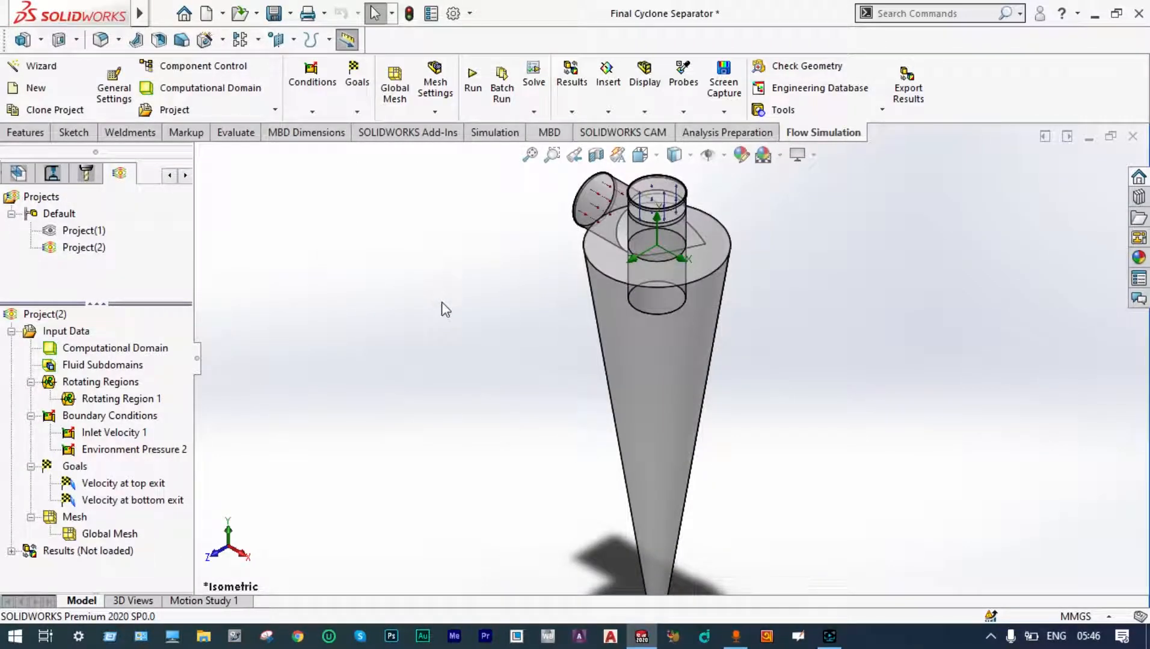
# Run a new calculation of the flow project and bring up the solver window
pyautogui.click(472, 87)
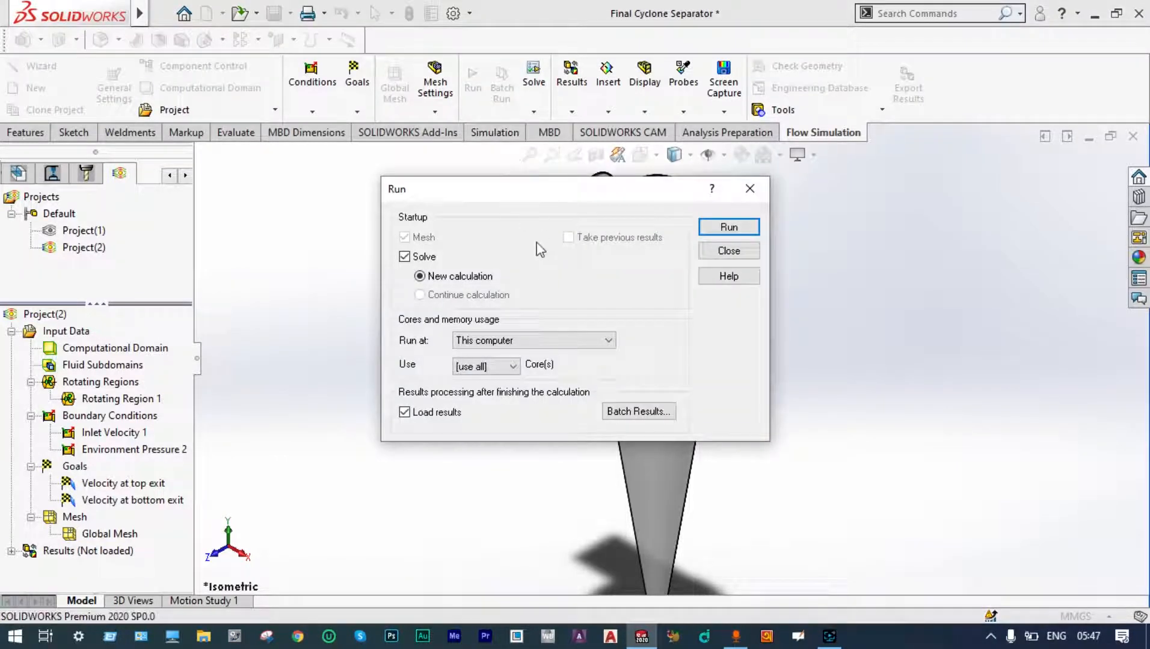
pyautogui.click(716, 228)
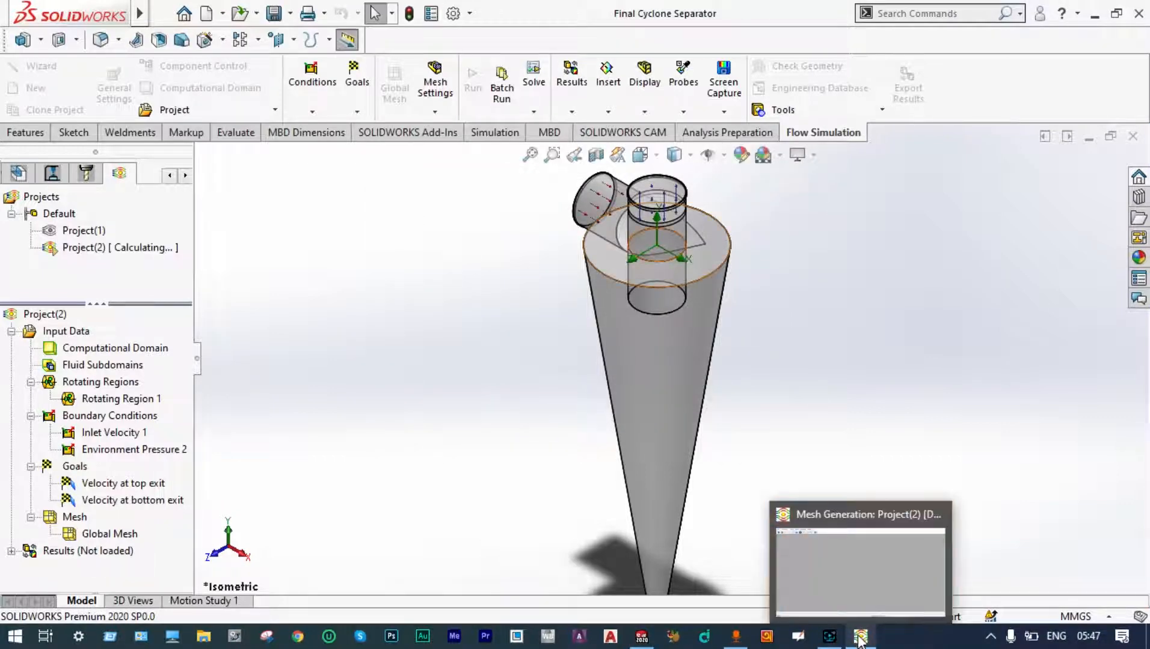
pyautogui.click(860, 637)
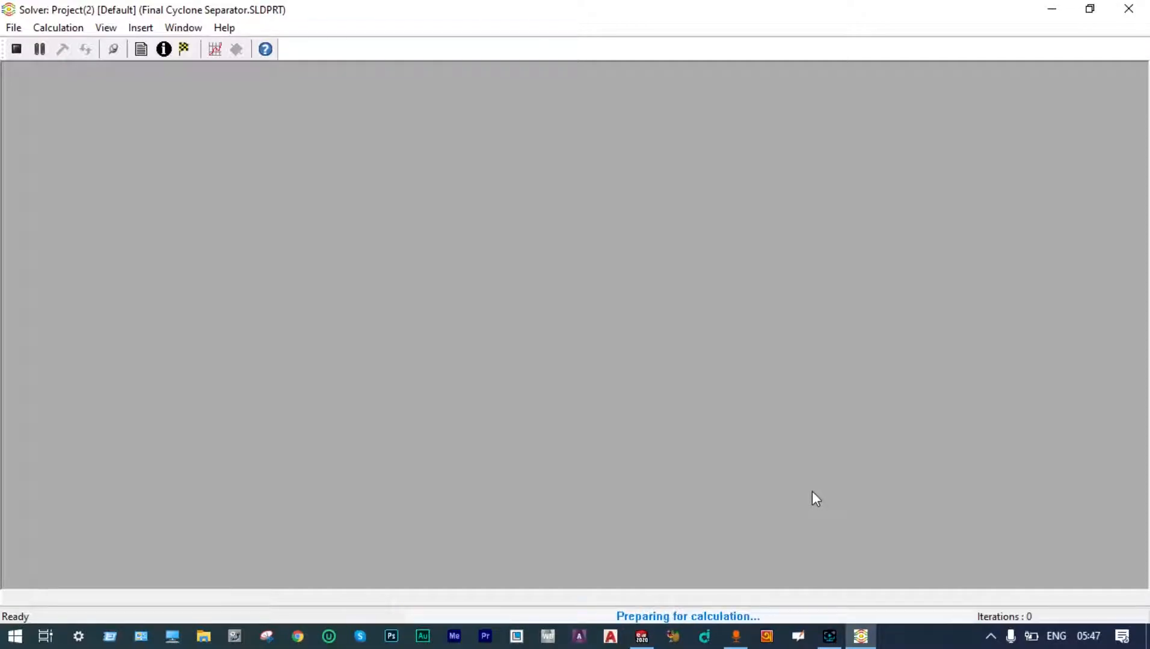
# Plot both exit velocity goals during the calculation, and close the goal plot and the solver once it has finished
pyautogui.click(215, 50)
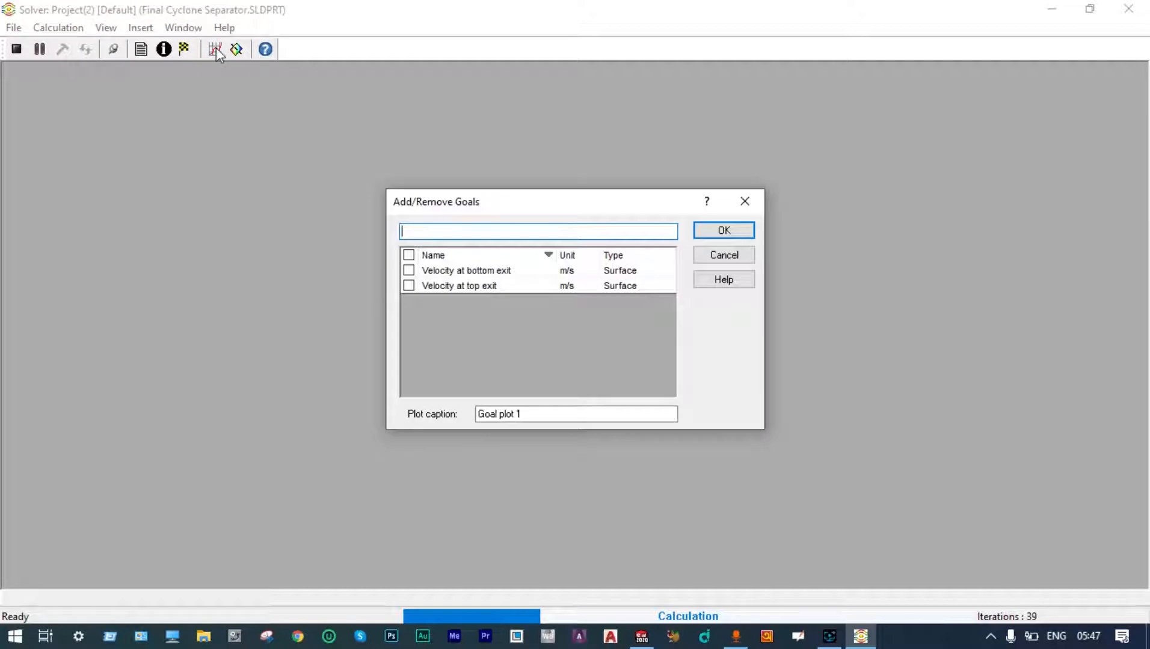
pyautogui.click(408, 255)
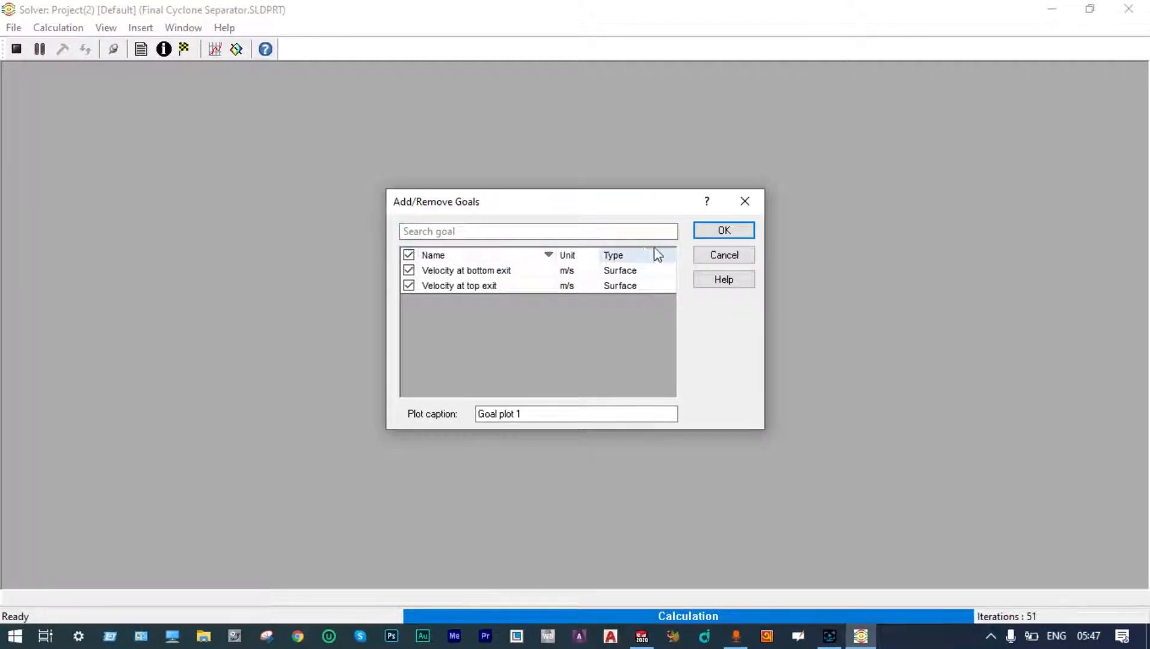
pyautogui.click(709, 231)
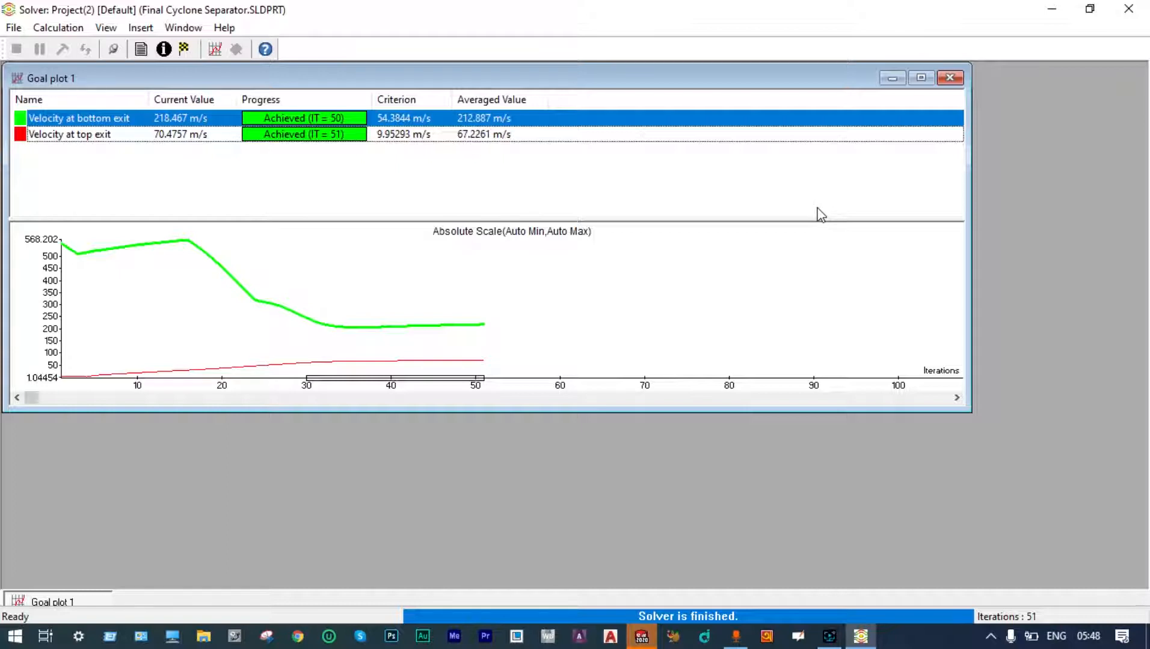
pyautogui.click(950, 79)
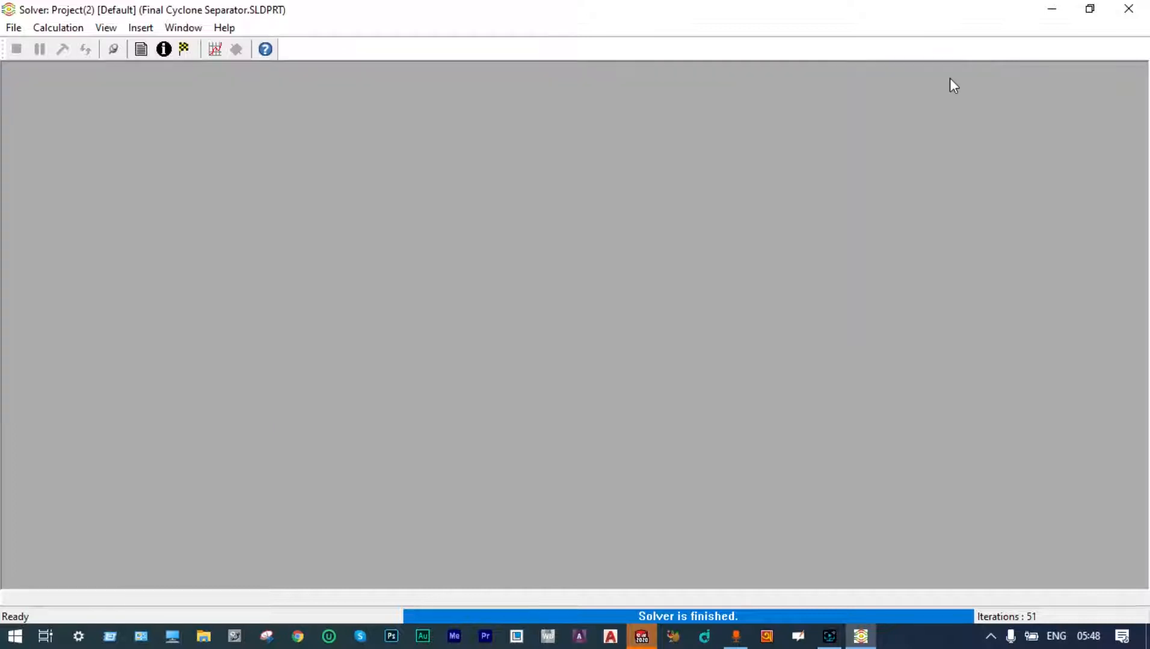
pyautogui.click(1129, 15)
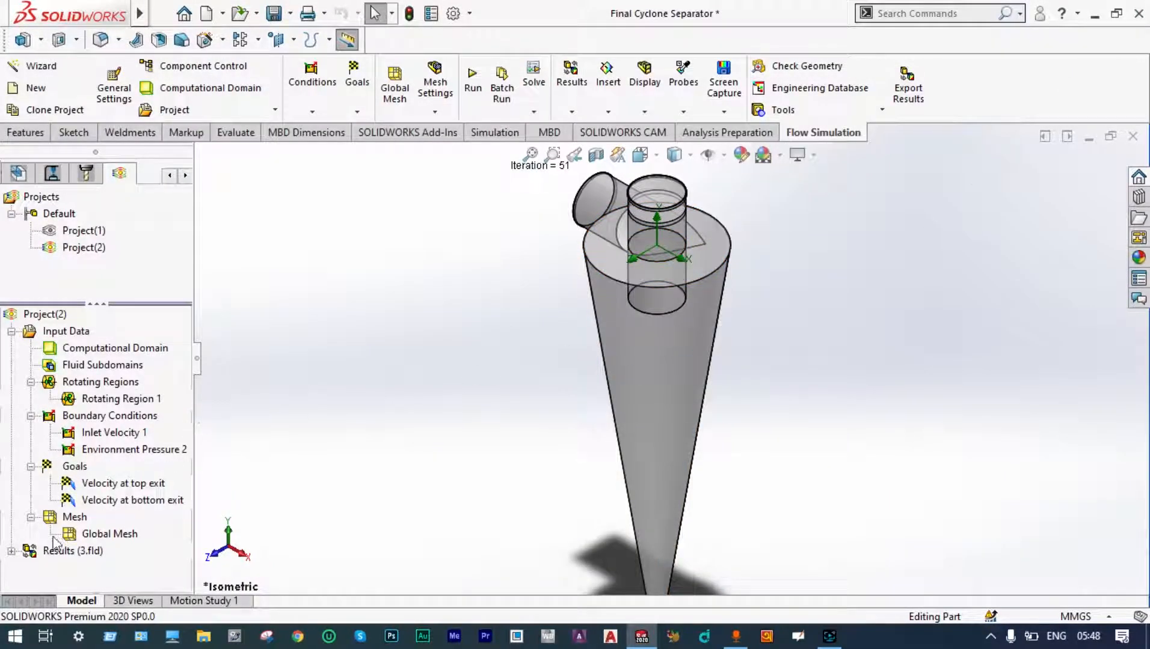
# Insert a cut plot on the Front Plane with Velocity contours and show the model in the front view
pyautogui.click(10, 551)
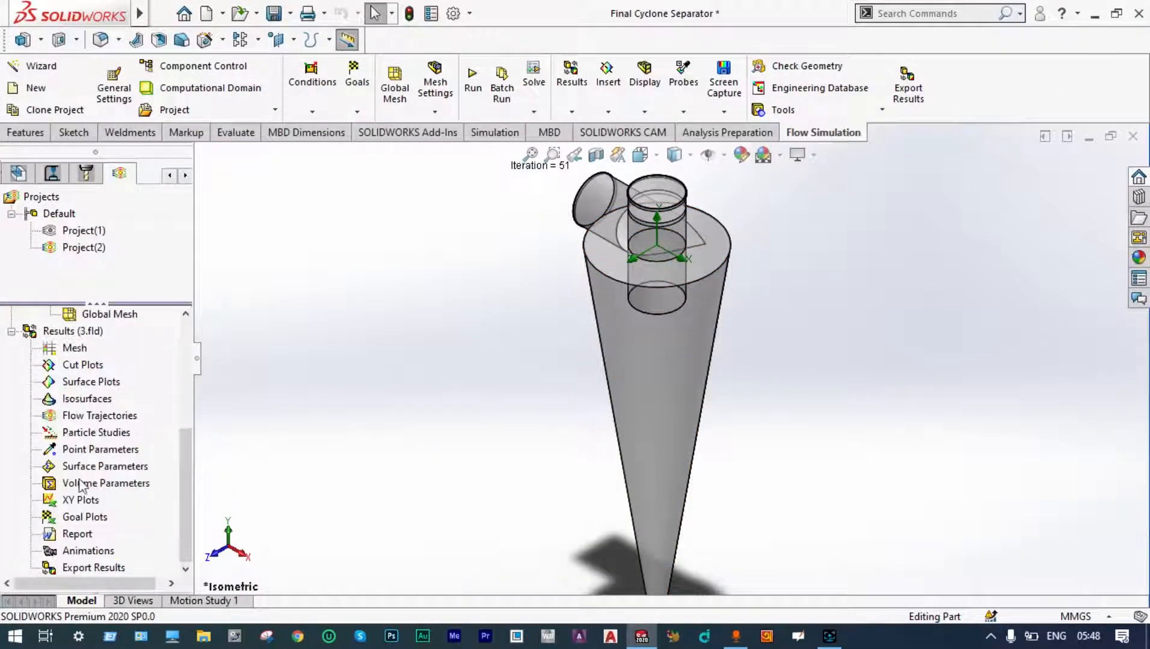
pyautogui.rightClick(84, 366)
pyautogui.click(131, 377)
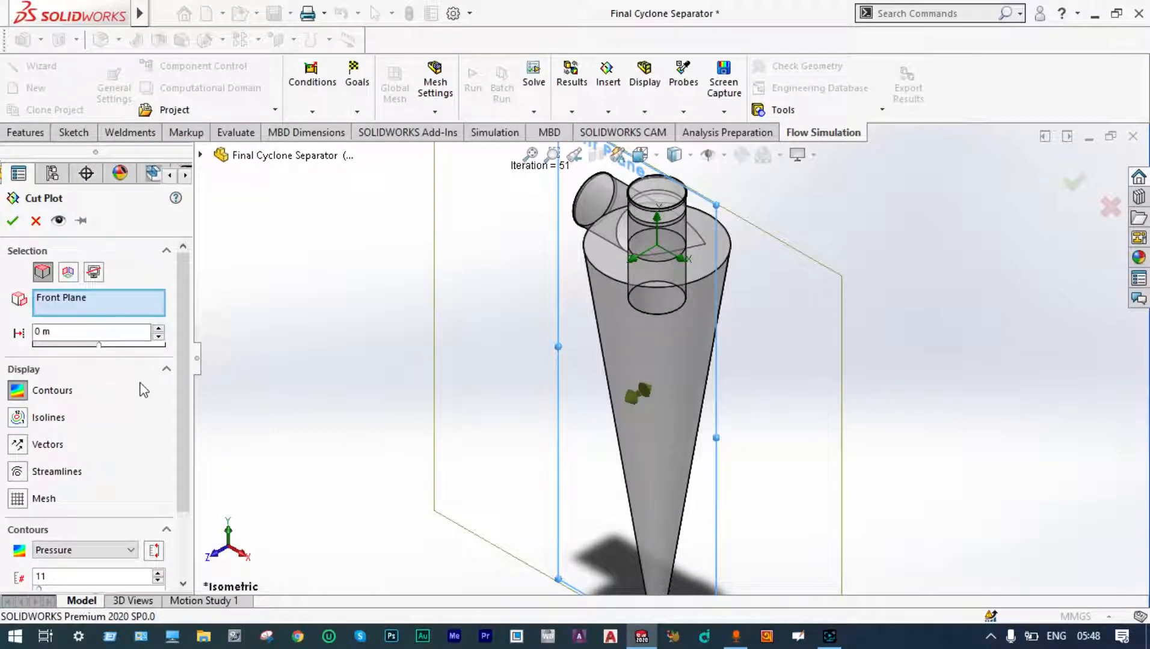
pyautogui.moveTo(183, 368); pyautogui.dragTo(180, 448)
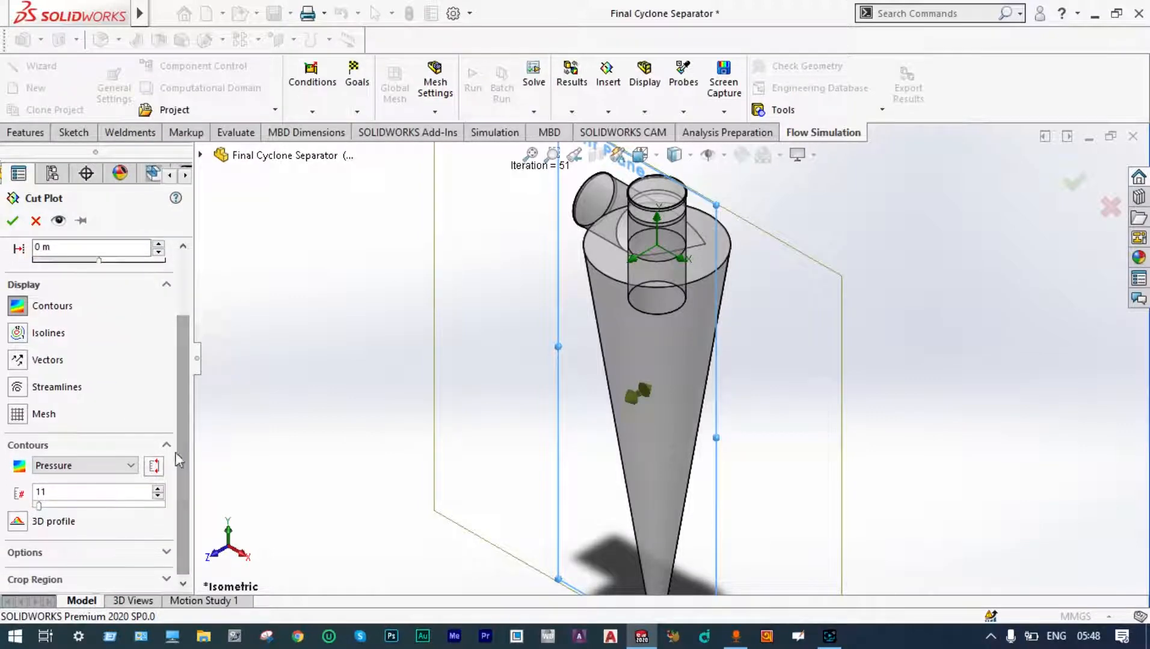
pyautogui.click(135, 467)
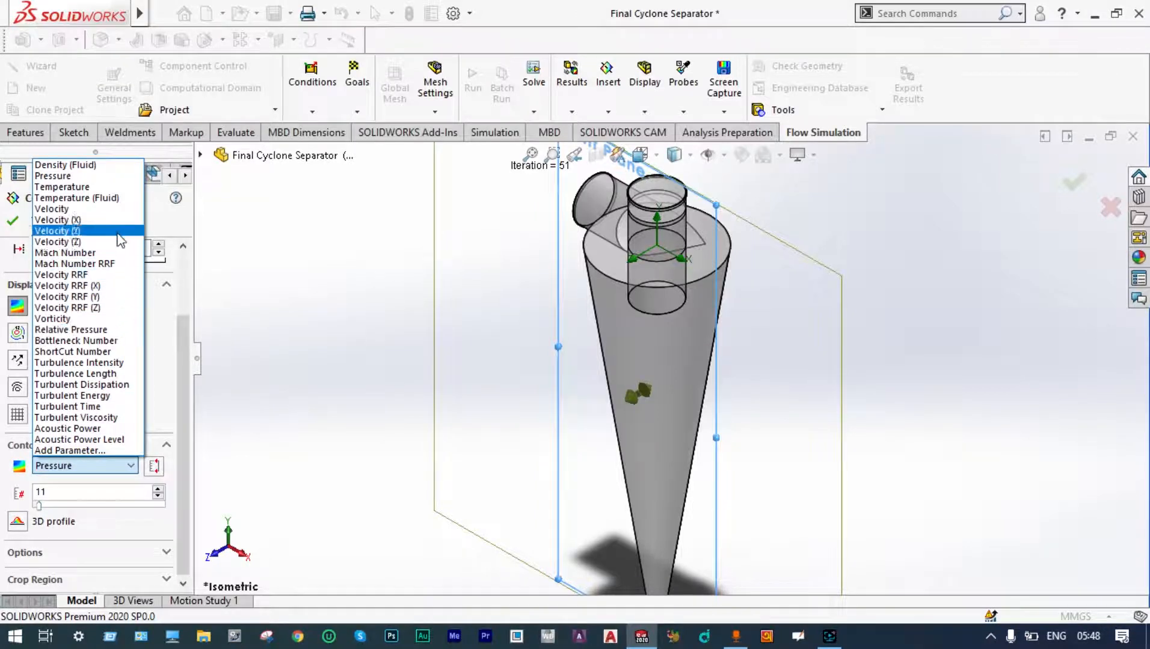
pyautogui.click(113, 209)
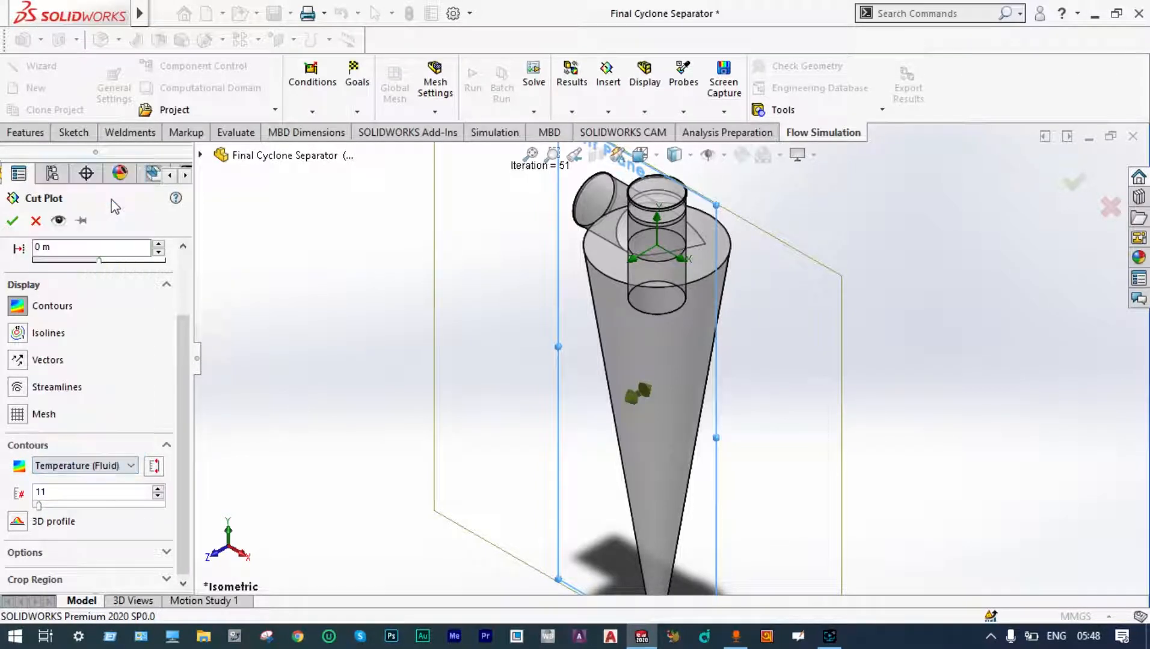
pyautogui.click(13, 222)
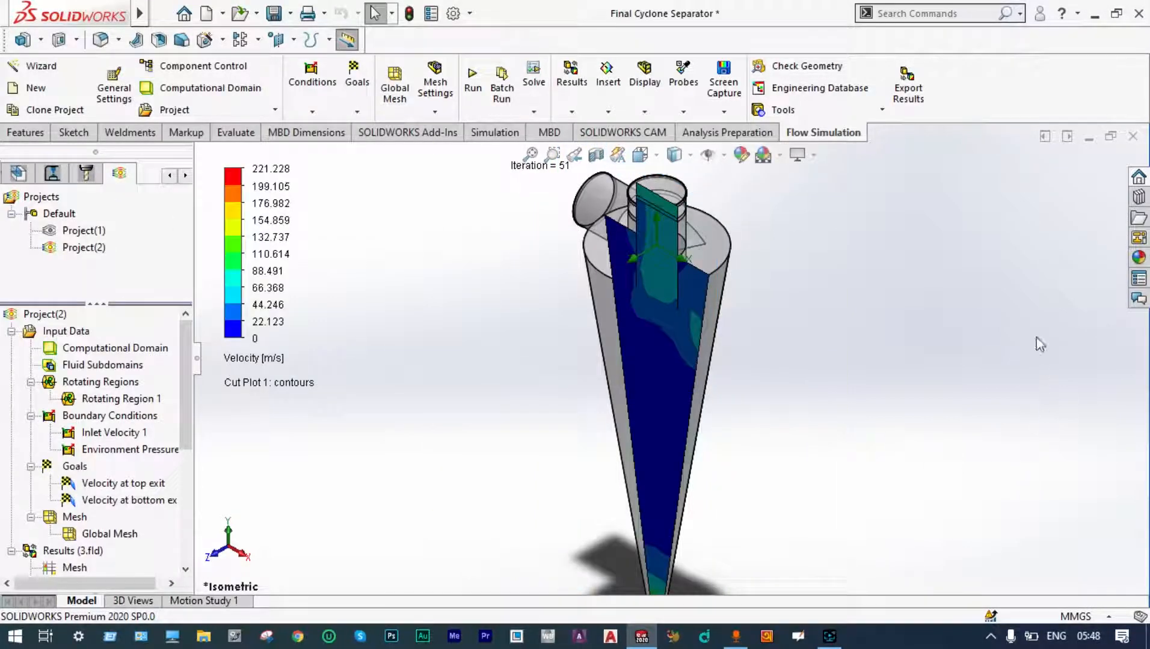
pyautogui.click(640, 155)
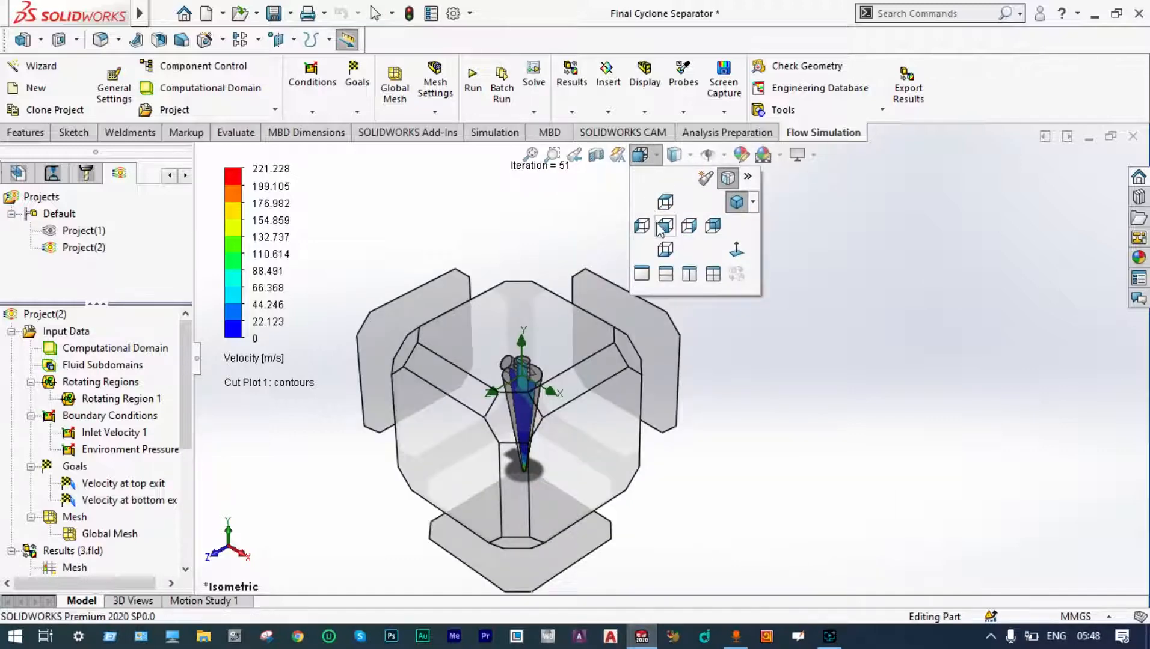
pyautogui.click(664, 227)
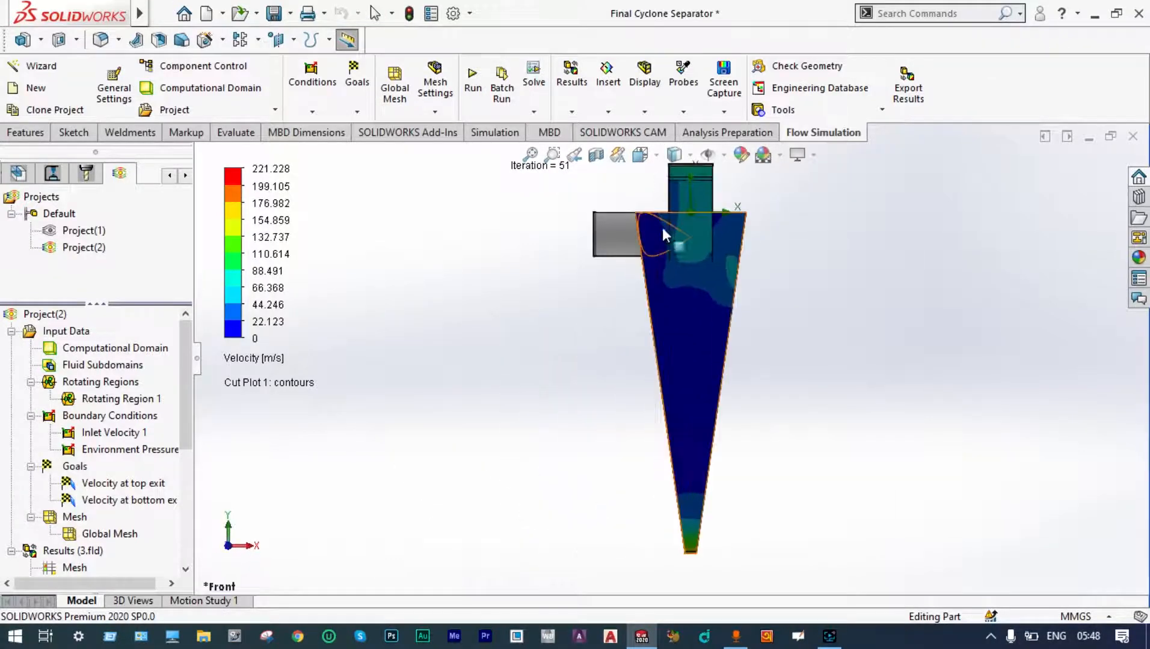
# Clear and hide the velocity cut plot
pyautogui.scroll(-3, 113, 488)
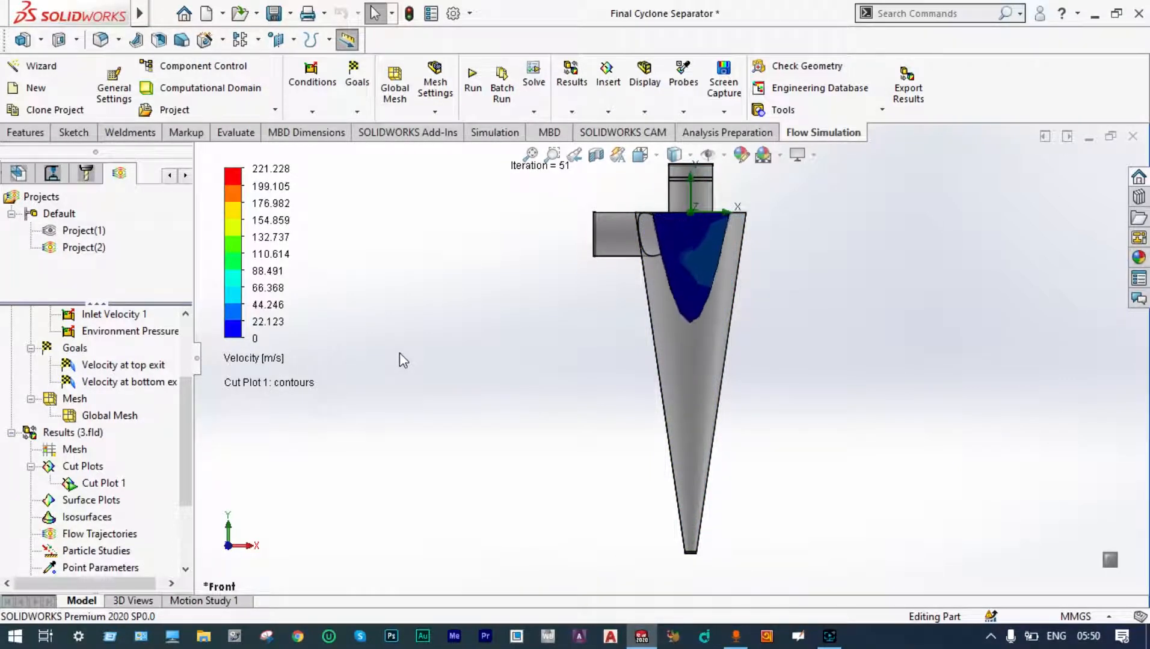
pyautogui.rightClick(117, 482)
pyautogui.click(153, 250)
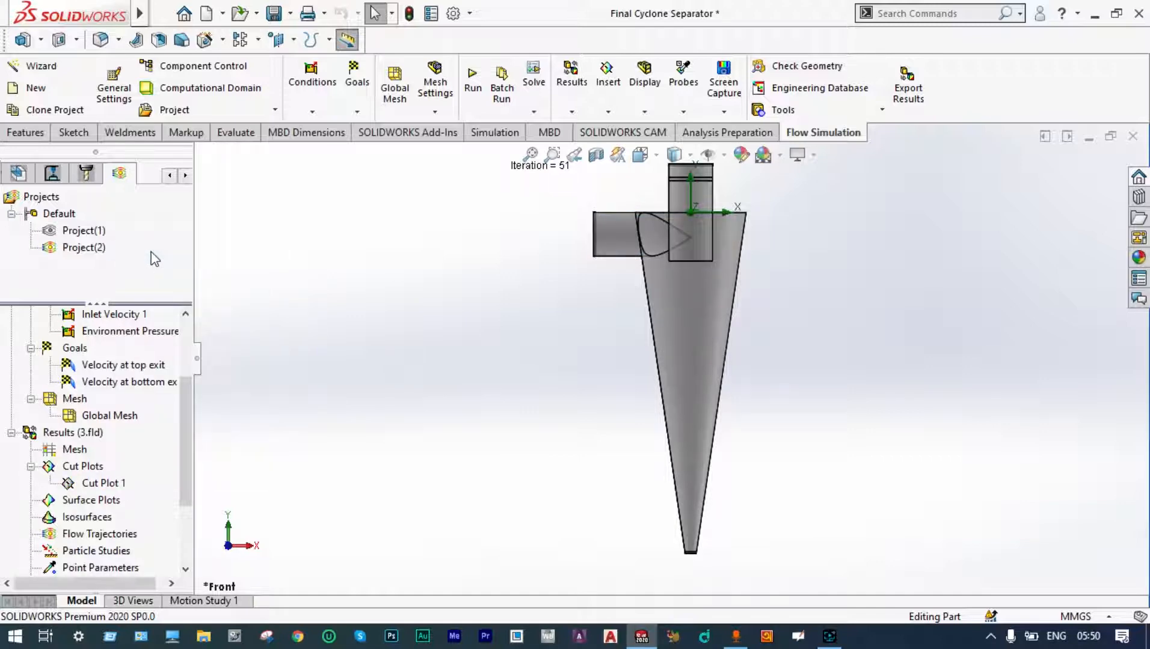
# Edit the existing cut plot so that its contours show Pressure
pyautogui.rightClick(117, 483)
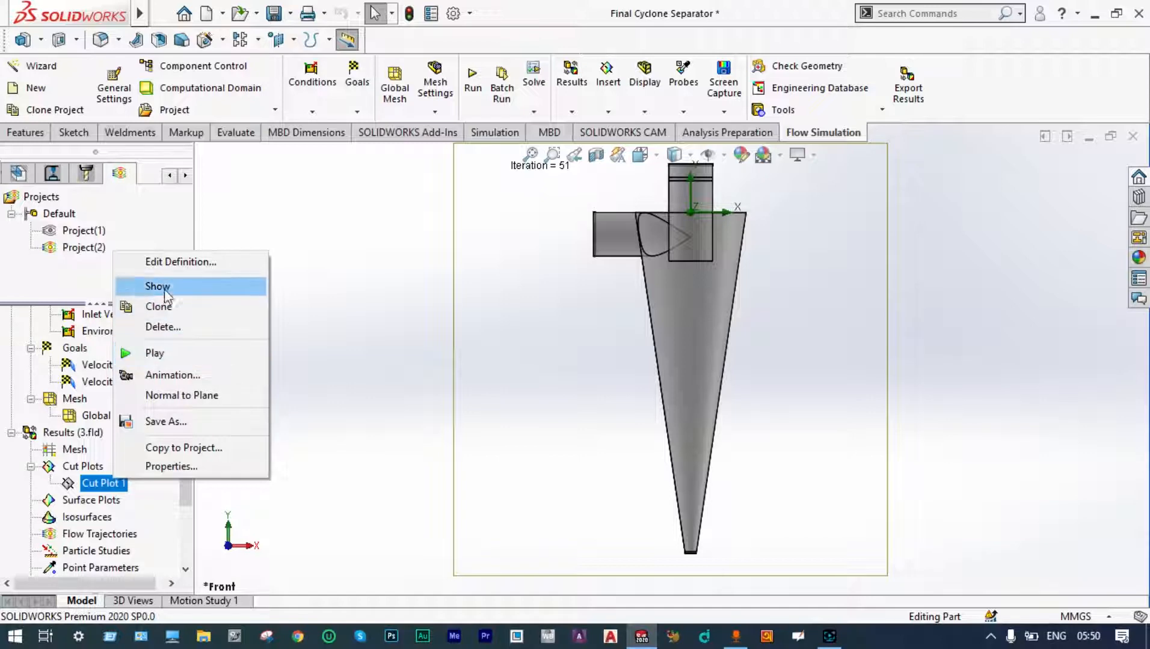
pyautogui.click(169, 264)
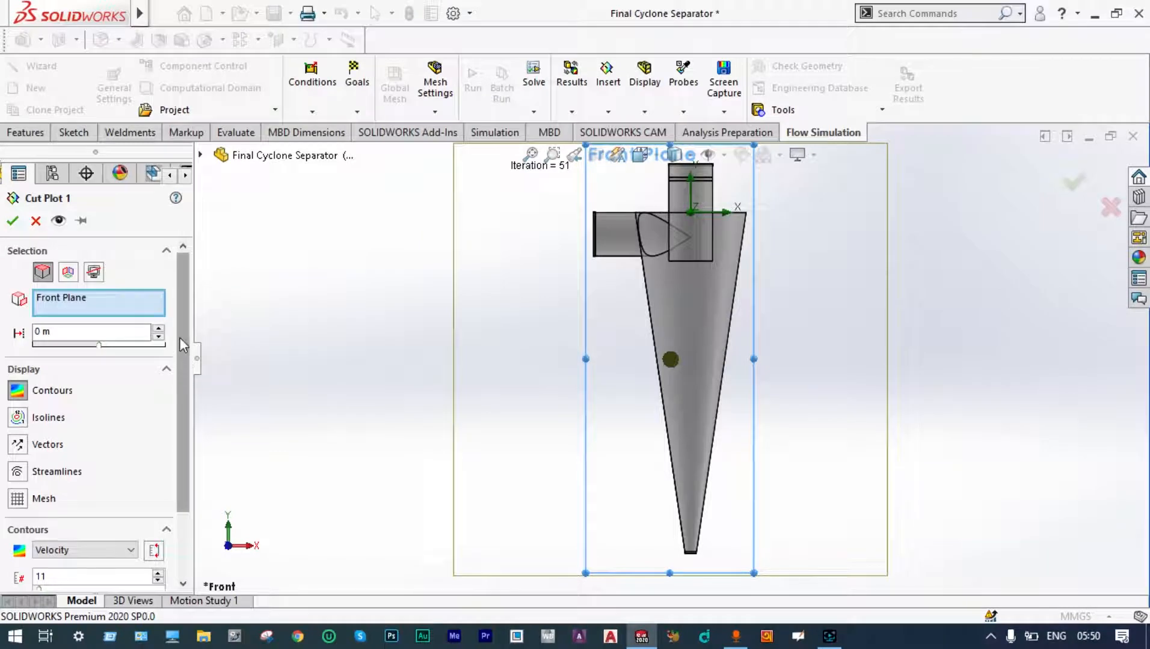
pyautogui.scroll(-3, 179, 338)
pyautogui.click(132, 463)
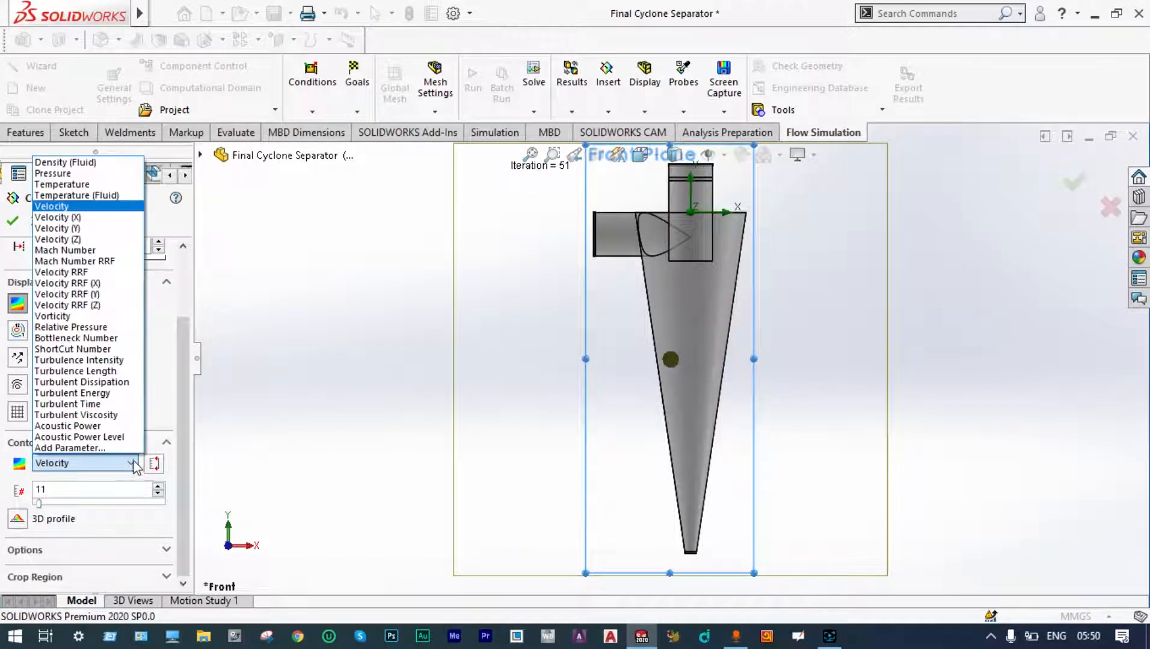
pyautogui.click(60, 172)
pyautogui.click(12, 222)
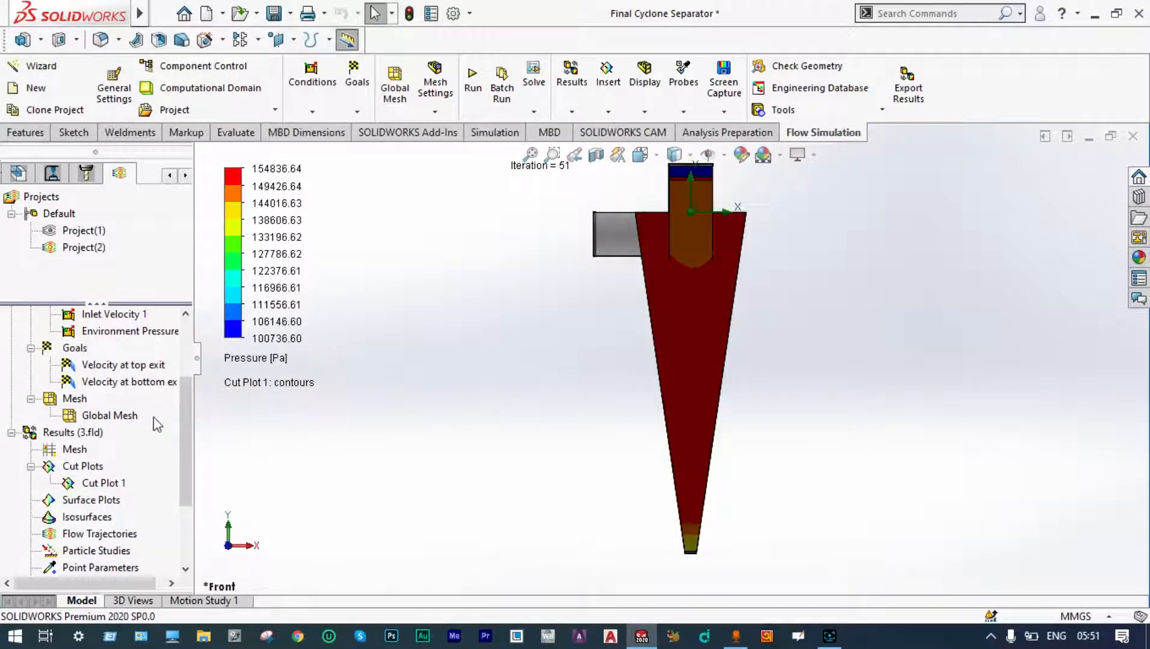
# Play the pressure cut plot through the cyclone, and clear and hide it
pyautogui.rightClick(114, 483)
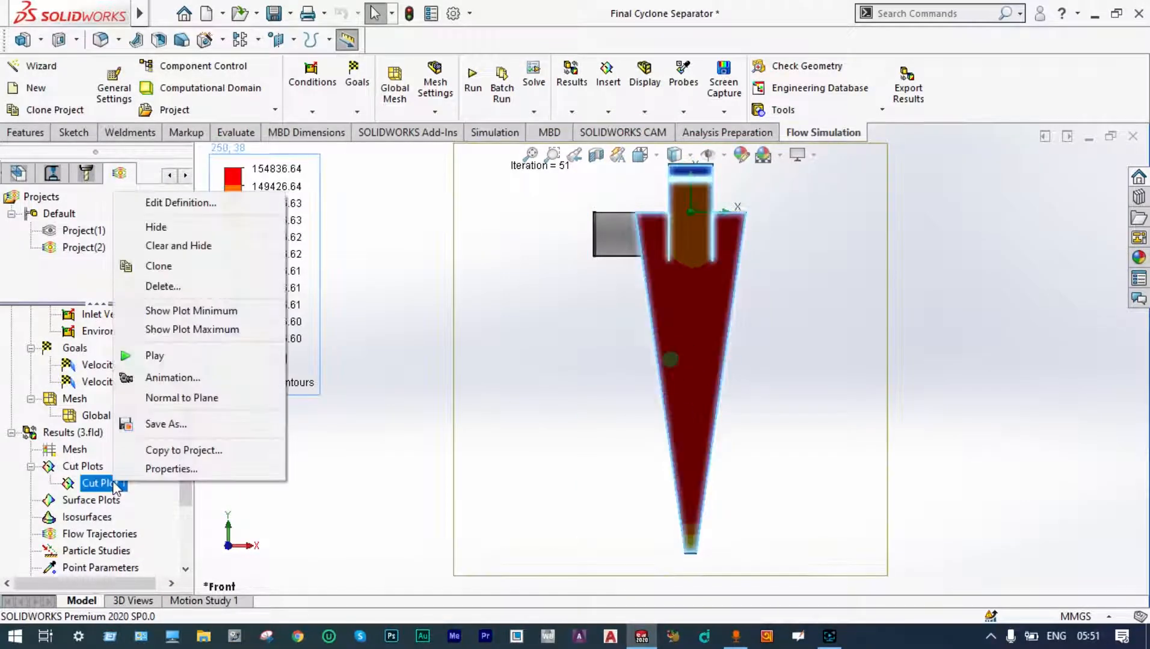
pyautogui.click(153, 355)
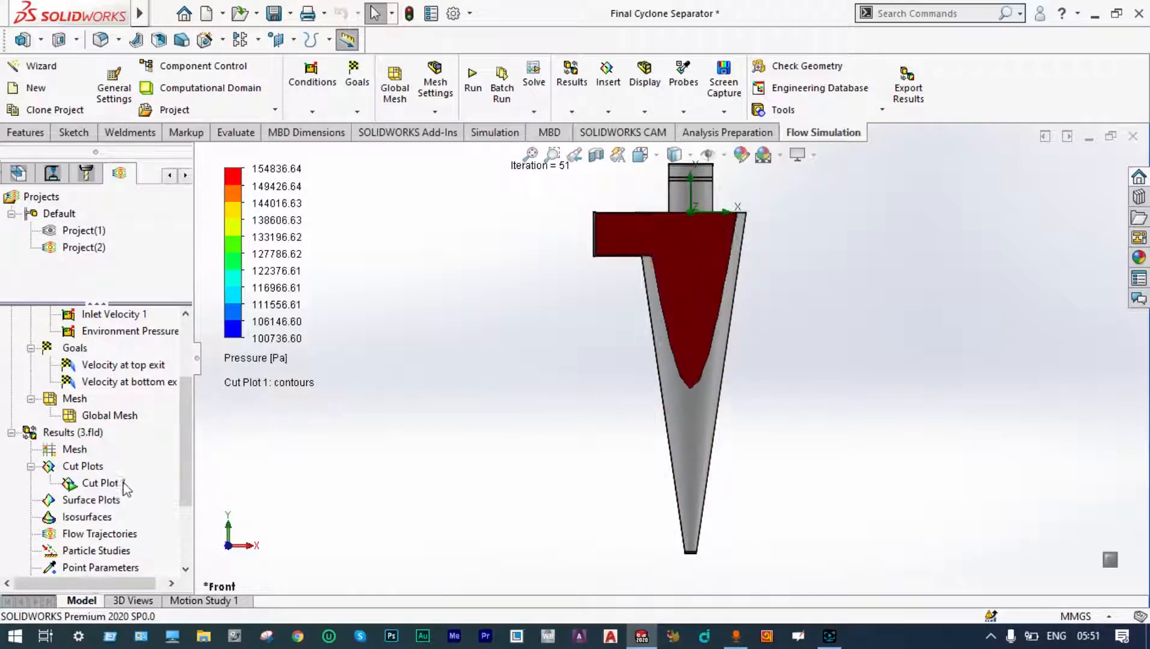
pyautogui.rightClick(96, 484)
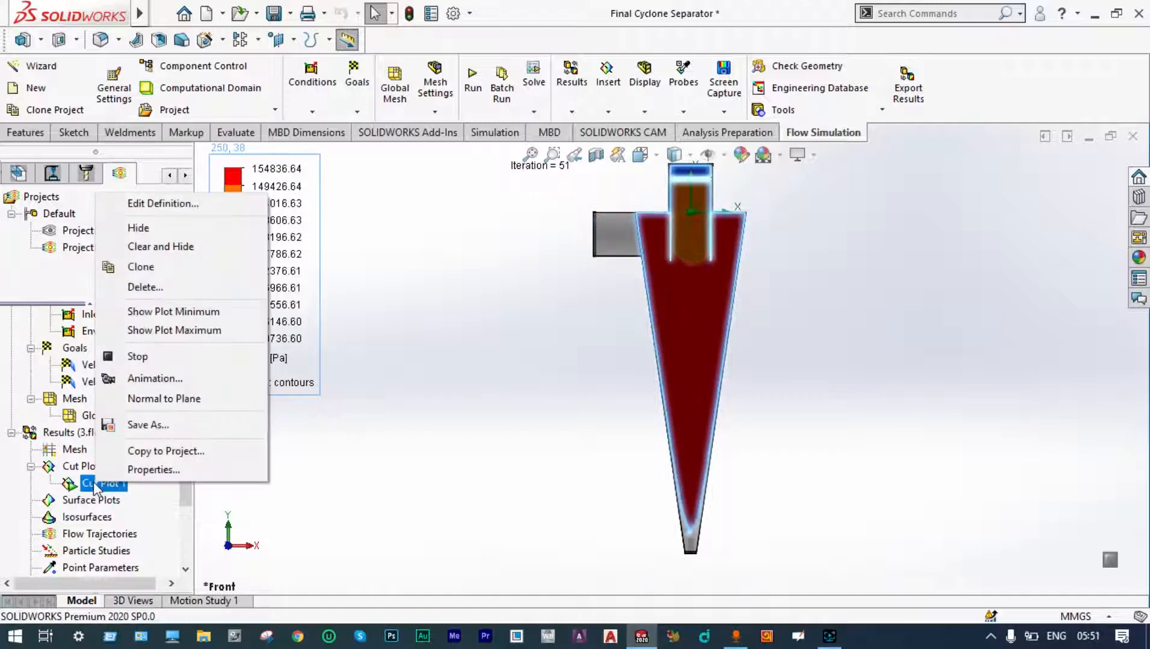
pyautogui.click(158, 246)
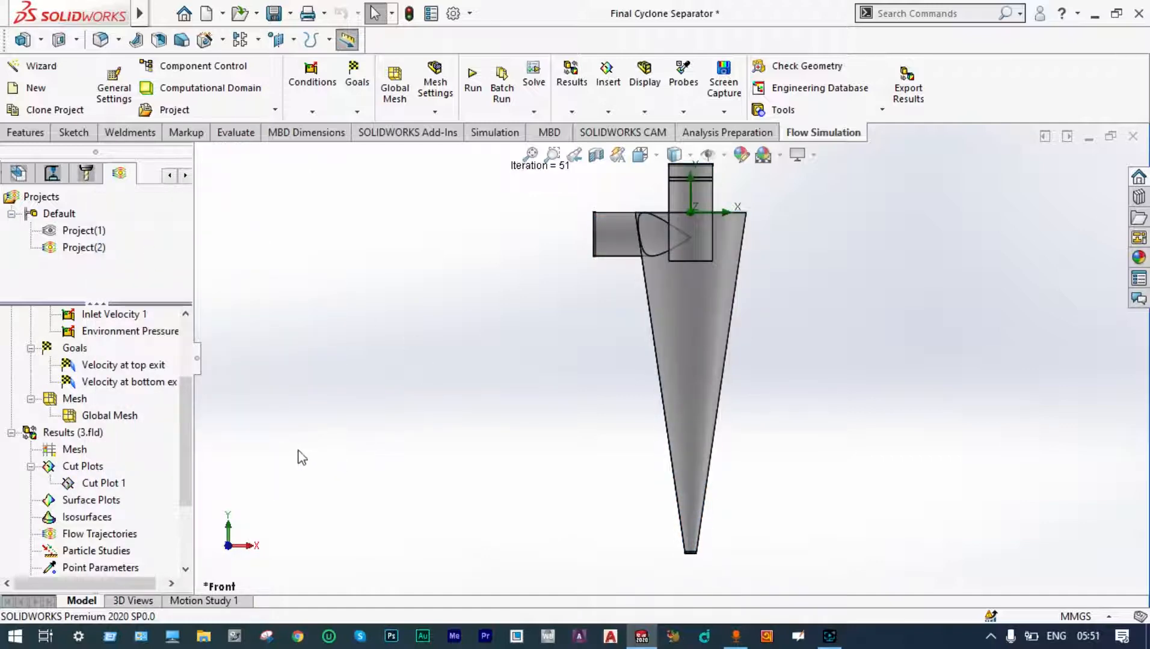
# Insert a surface plot that uses all faces of the cyclone and displays Pressure contours
pyautogui.rightClick(111, 503)
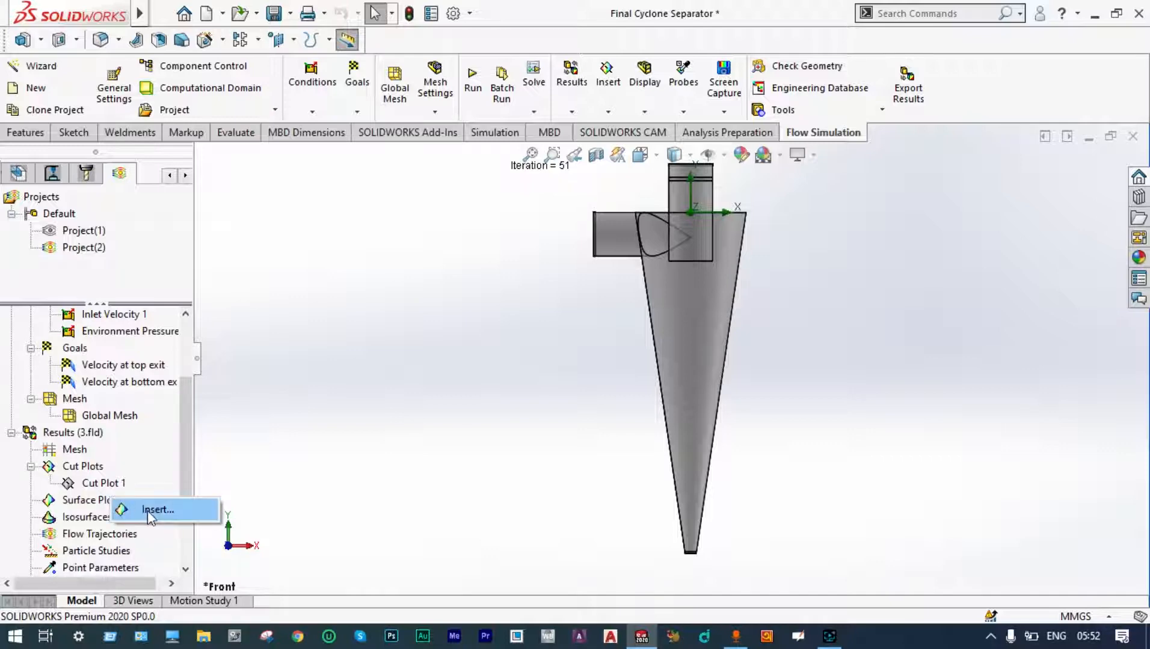
pyautogui.click(147, 510)
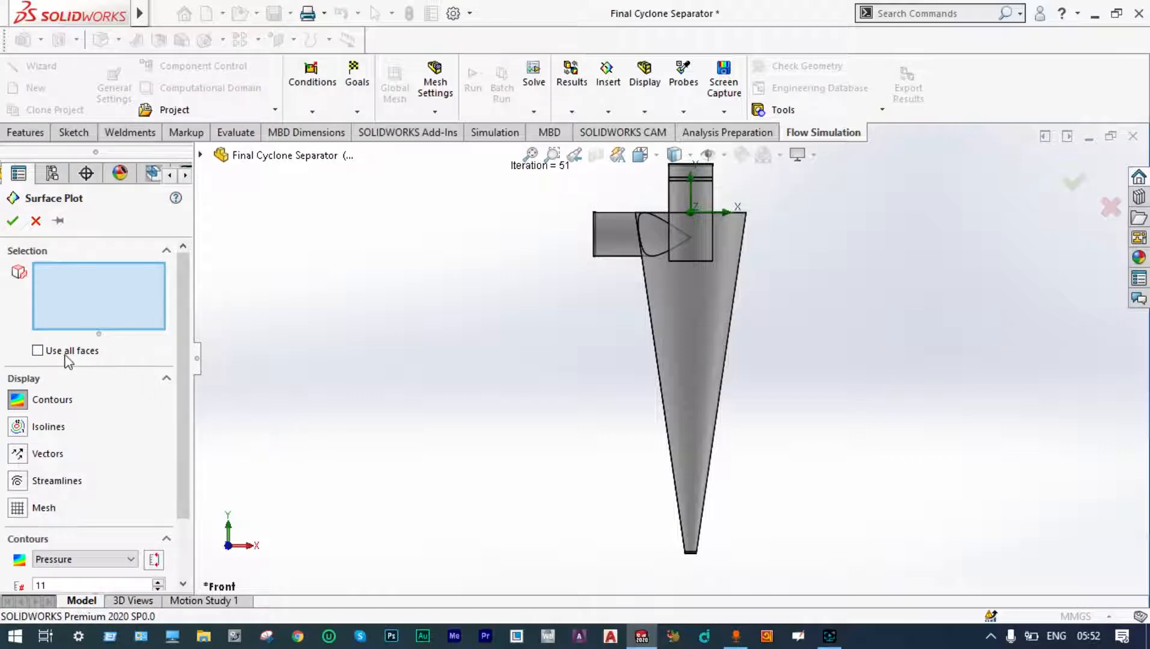
pyautogui.click(38, 351)
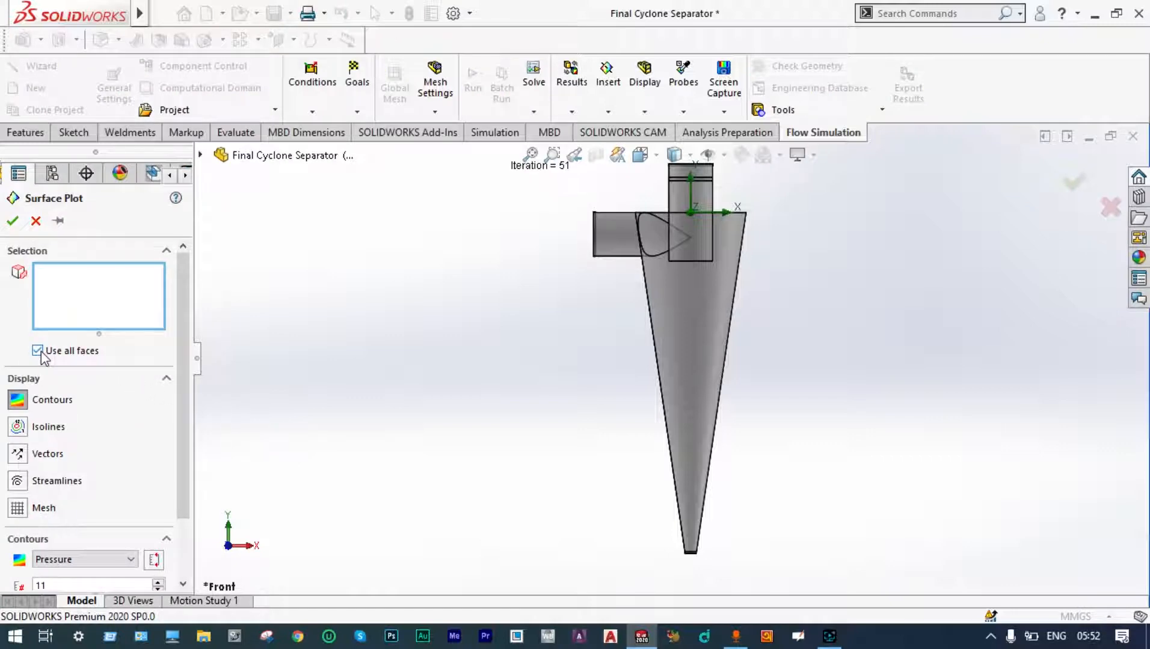
pyautogui.click(12, 222)
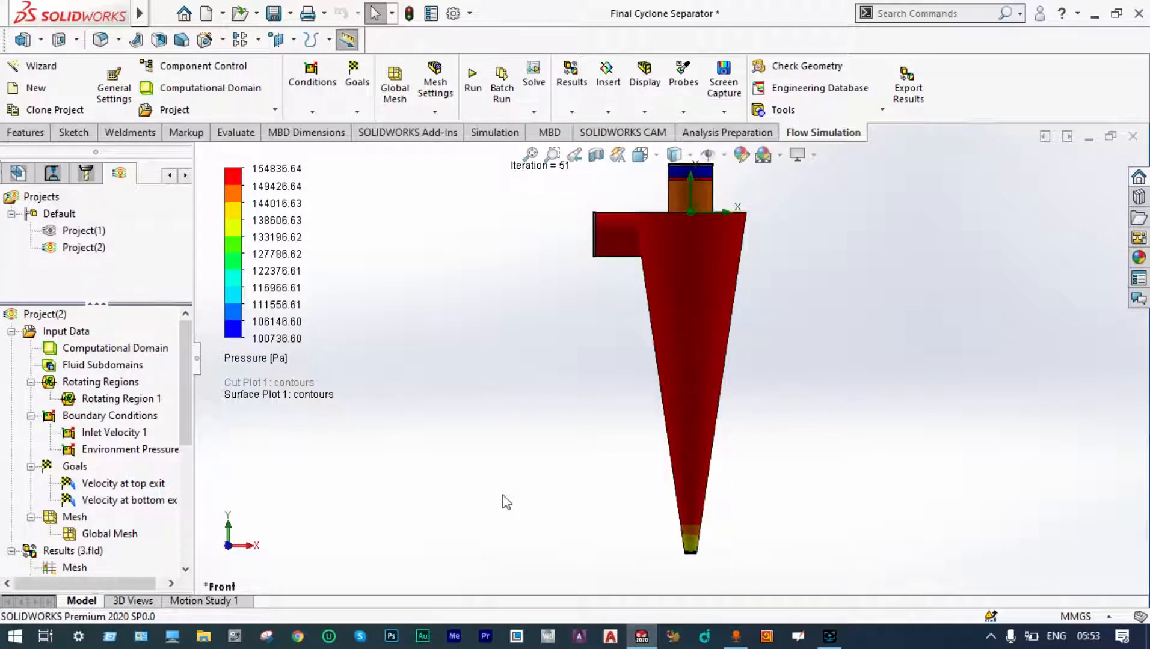
# Clear and hide the pressure surface plot
pyautogui.scroll(-4, 120, 453)
pyautogui.rightClick(127, 449)
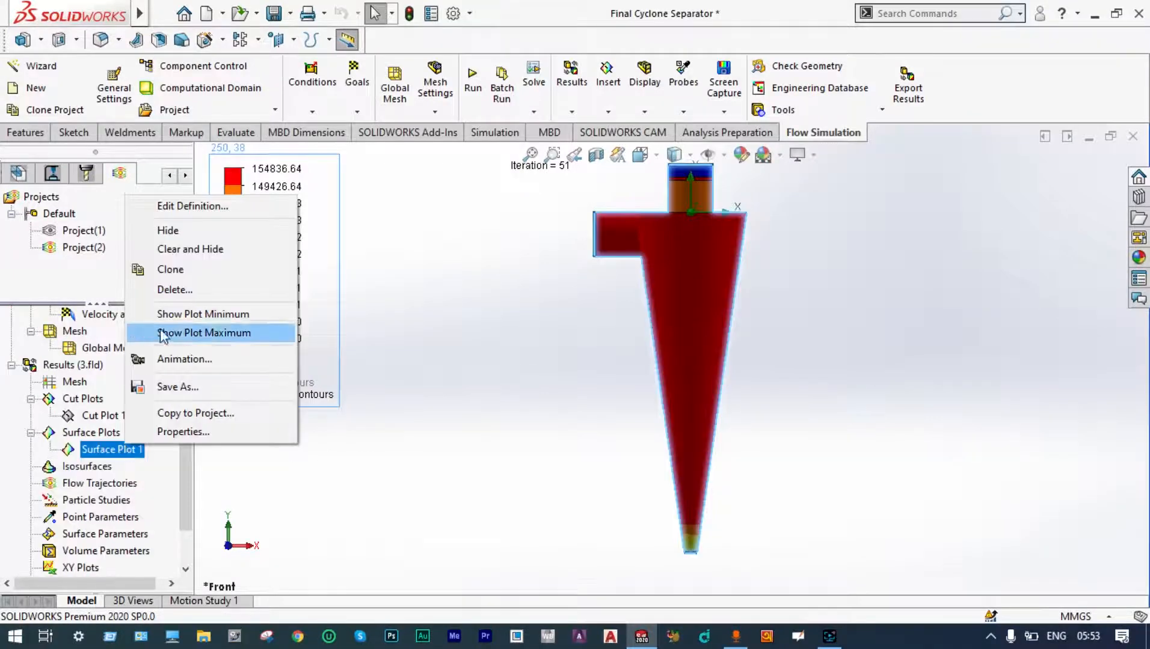
pyautogui.click(191, 250)
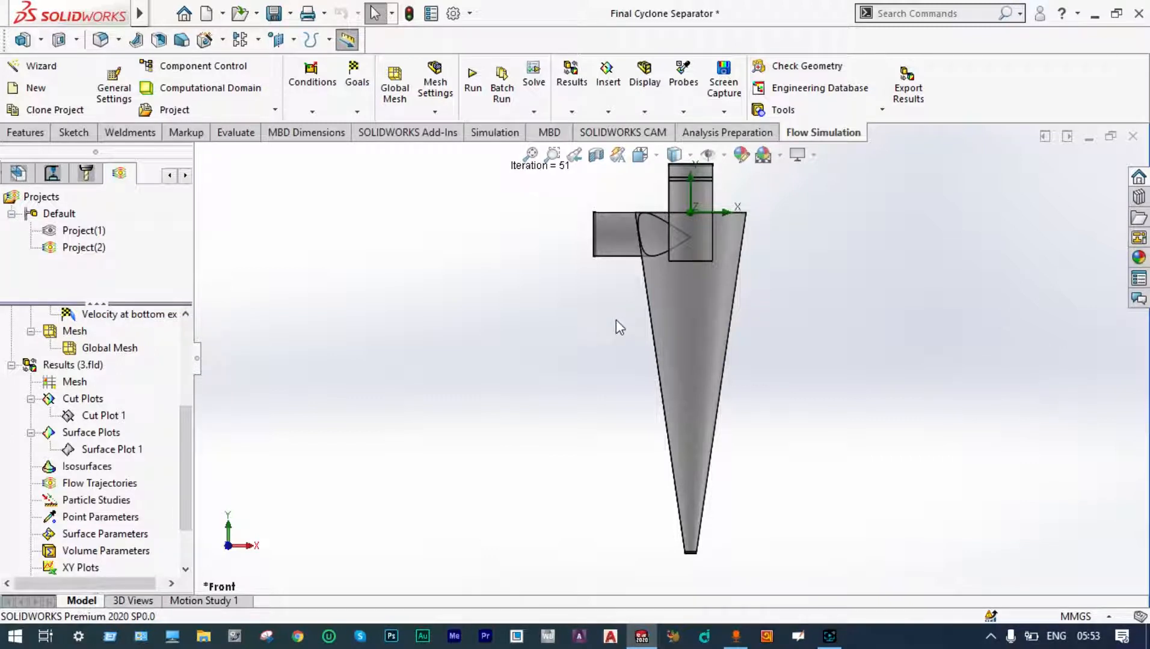
# Begin a flow trajectories plot with 100 starting points and draw the trajectories as Arrows
pyautogui.press('f')
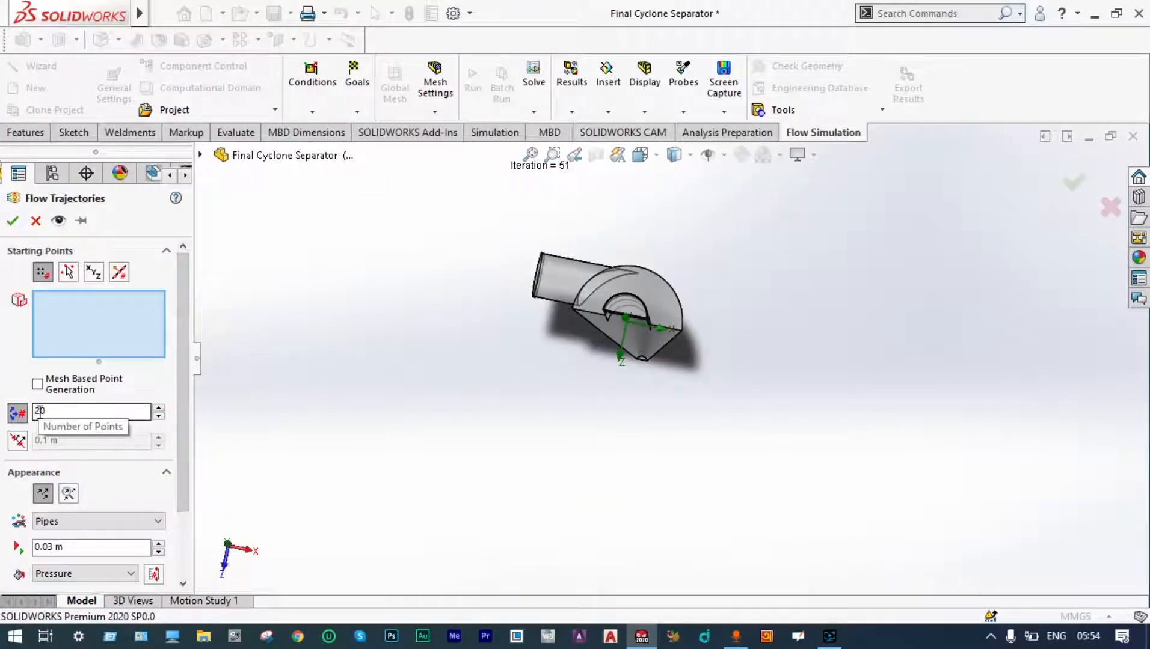
pyautogui.click(50, 405)
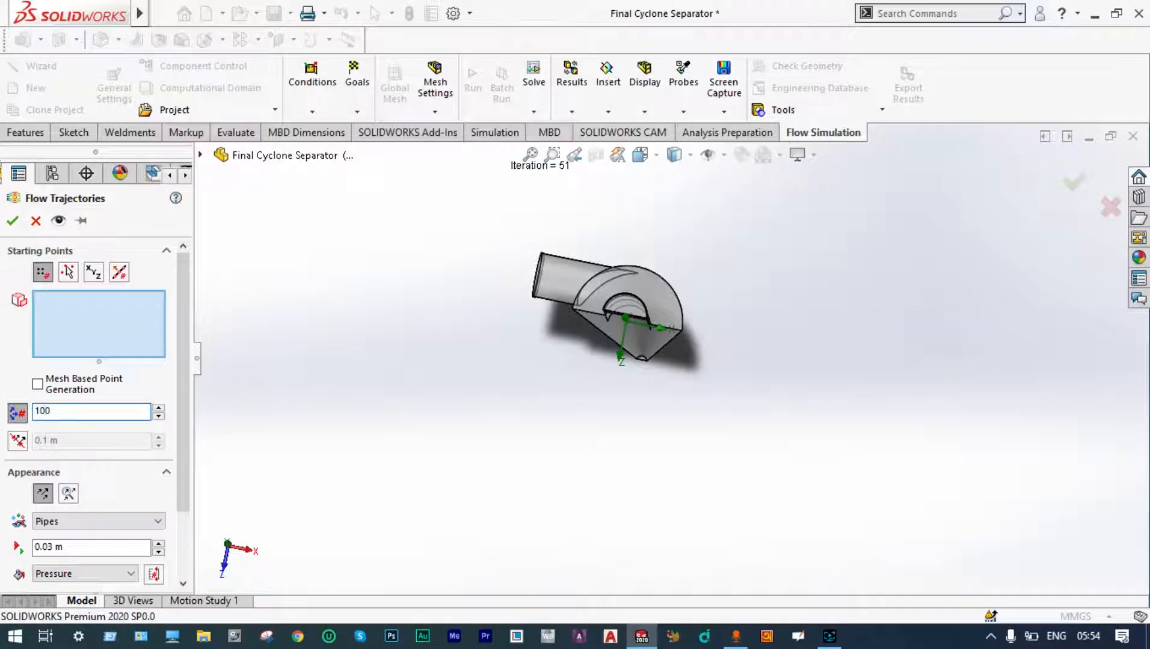
pyautogui.click(158, 522)
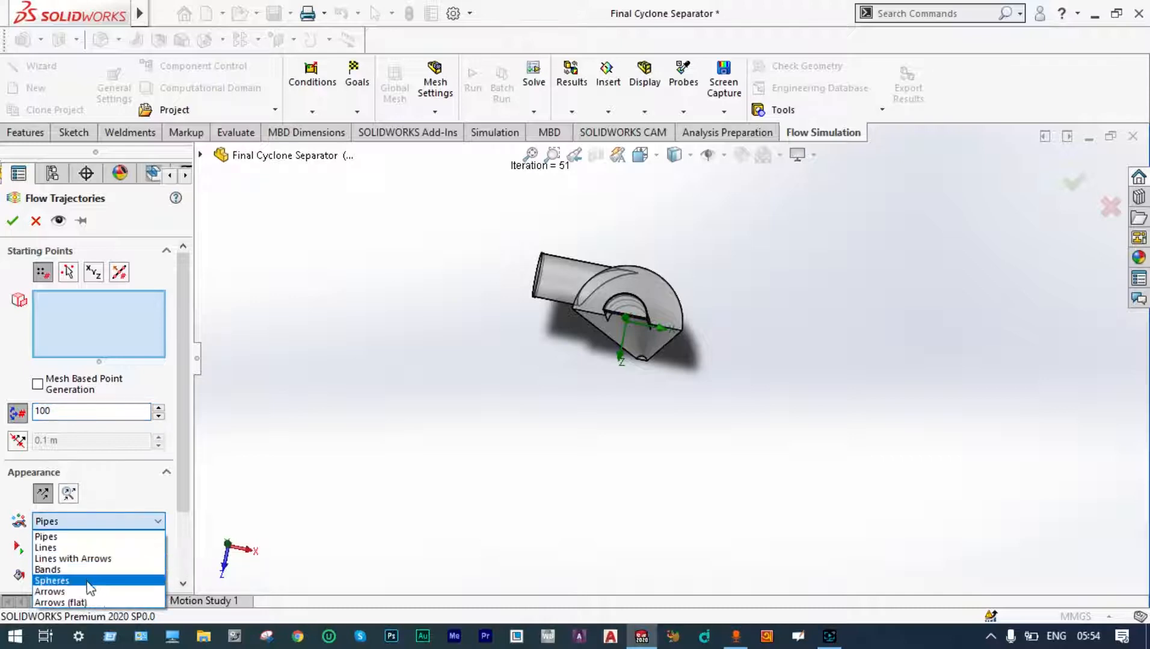
pyautogui.click(120, 591)
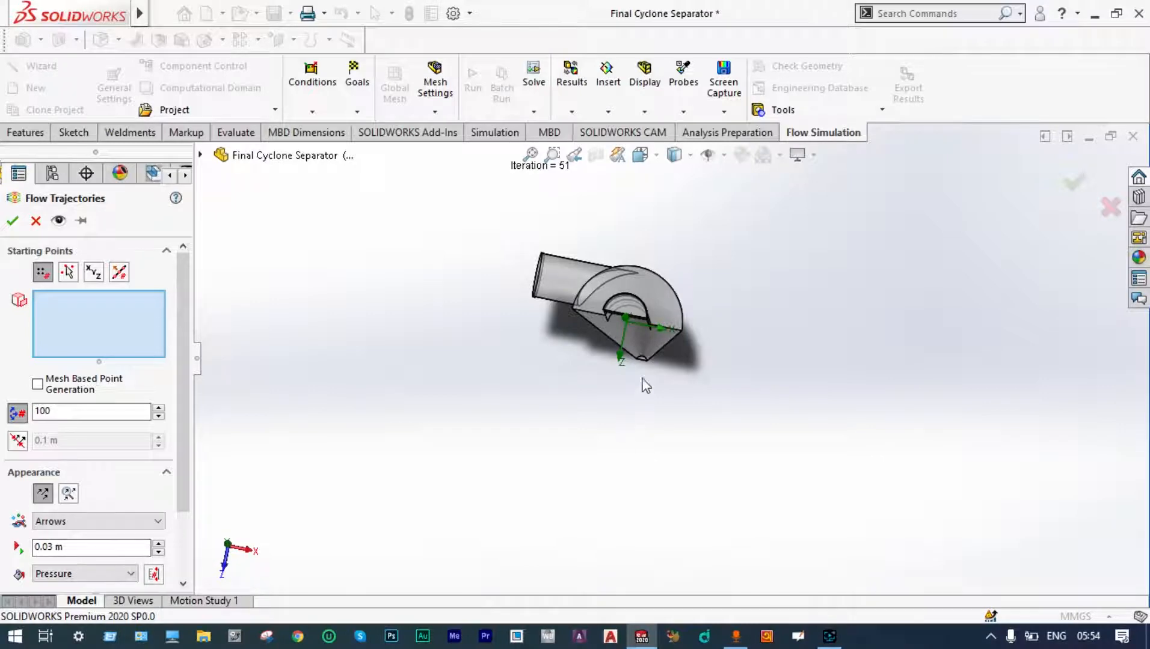
# Select the bottom exit face and the top exit face as starting points and create the pressure-coloured flow trajectories
pyautogui.scroll(-5, 649, 355)
pyautogui.scroll(-3, 648, 351)
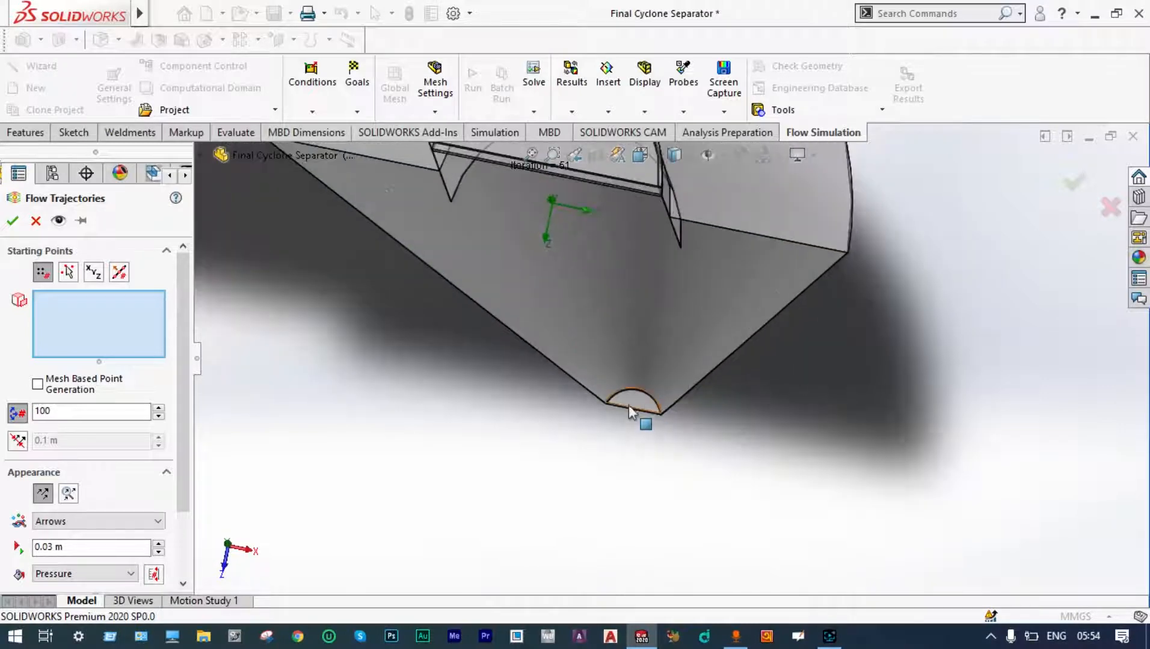
pyautogui.click(629, 402)
pyautogui.scroll(8, 756, 420)
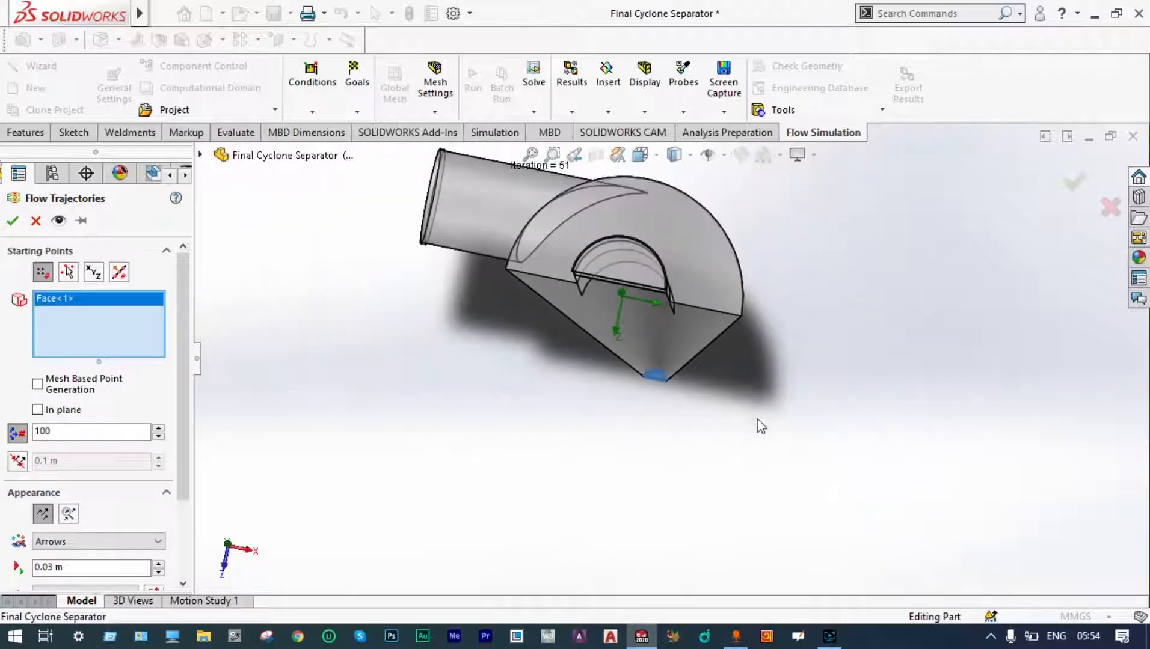
pyautogui.rightClick(757, 417)
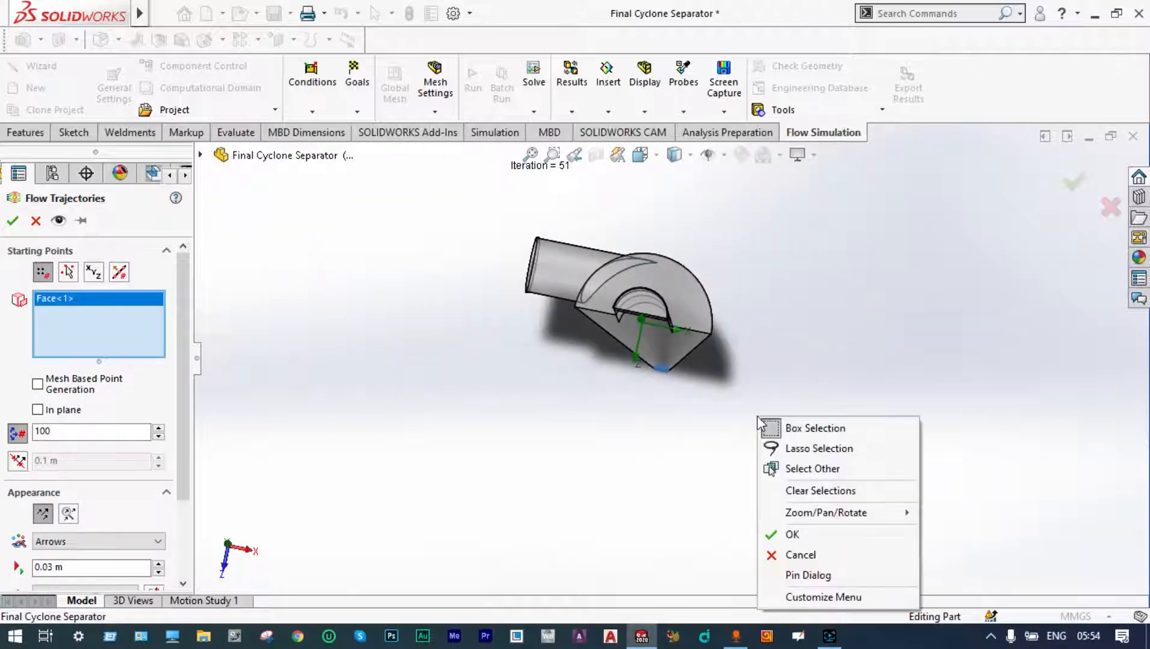
pyautogui.moveTo(807, 515)
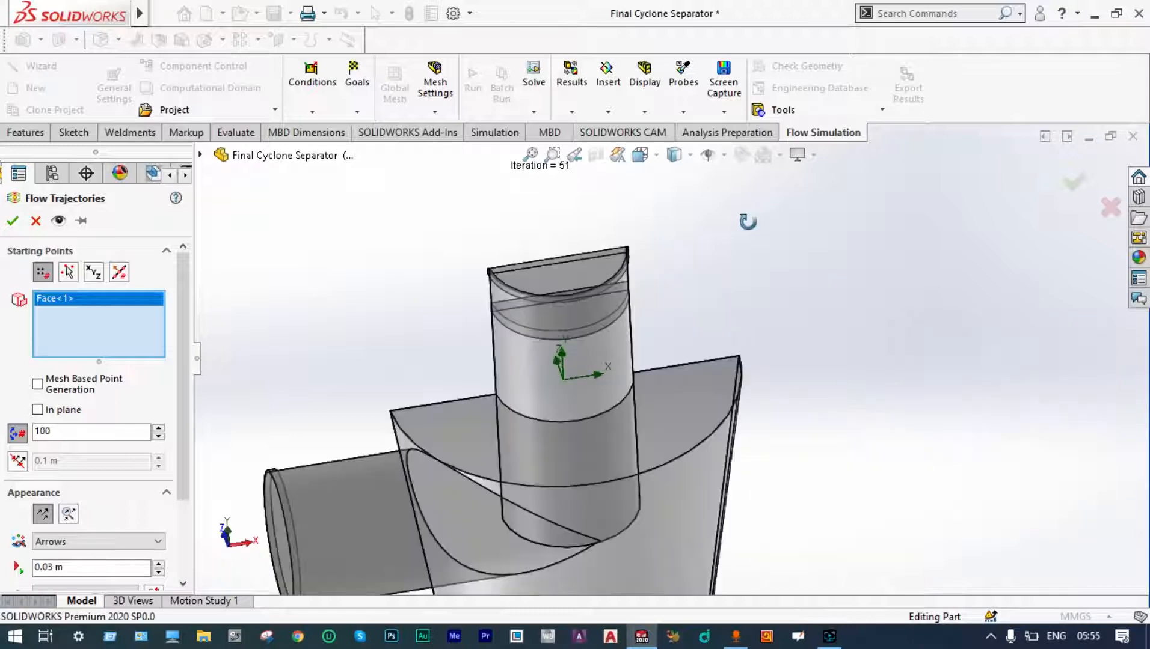
pyautogui.scroll(-2, 747, 223)
pyautogui.rightClick(729, 252)
pyautogui.click(763, 348)
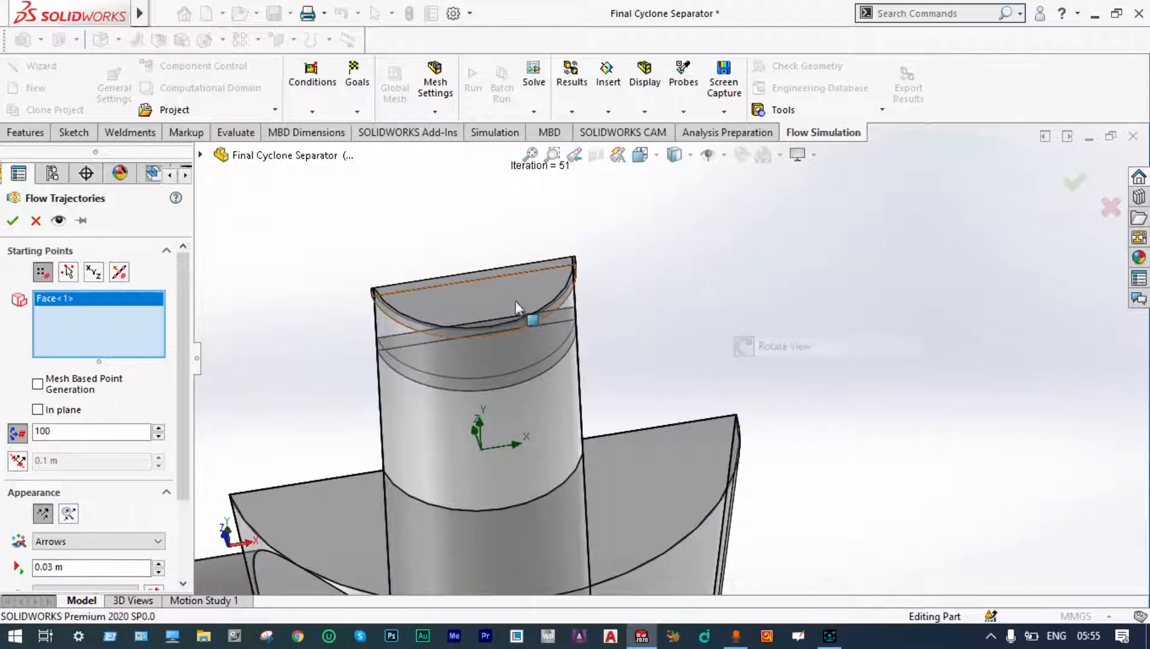
pyautogui.click(504, 291)
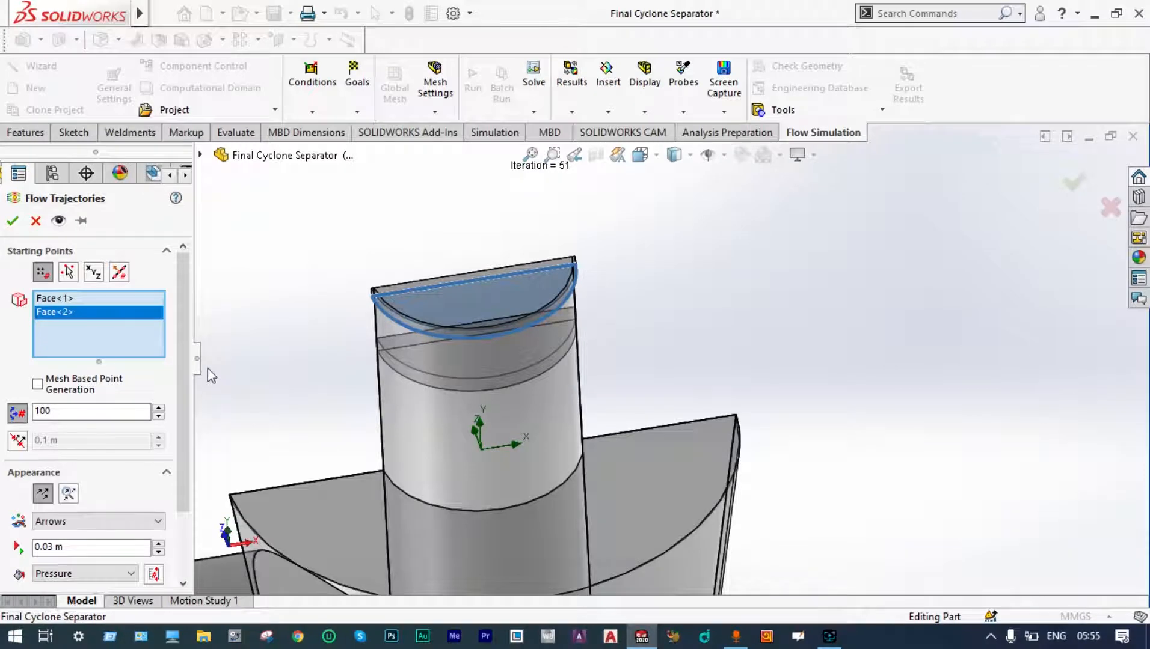
pyautogui.click(14, 224)
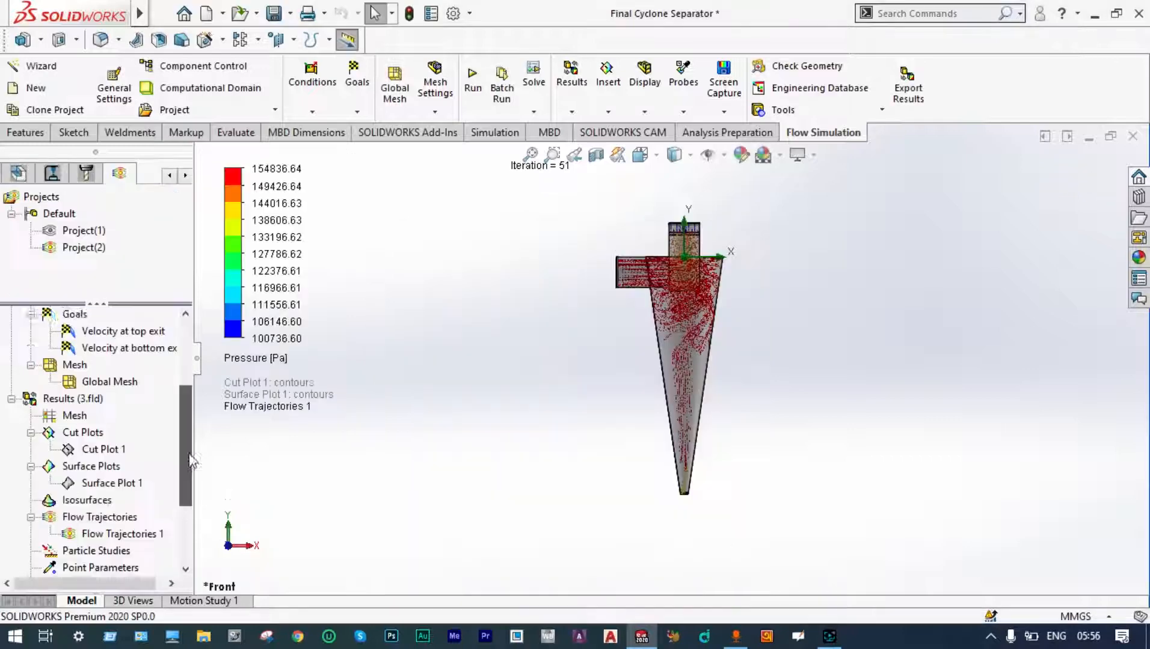
# Play the flow trajectories animation in the cyclone separator
pyautogui.moveTo(190, 457); pyautogui.dragTo(193, 472)
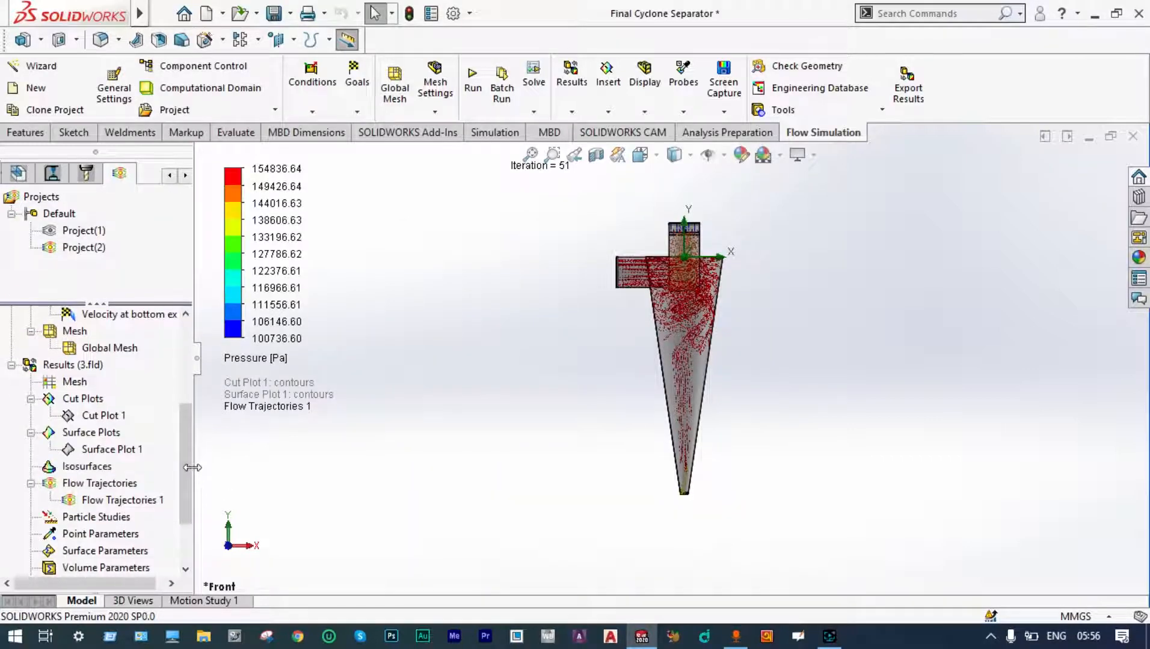
pyautogui.rightClick(161, 502)
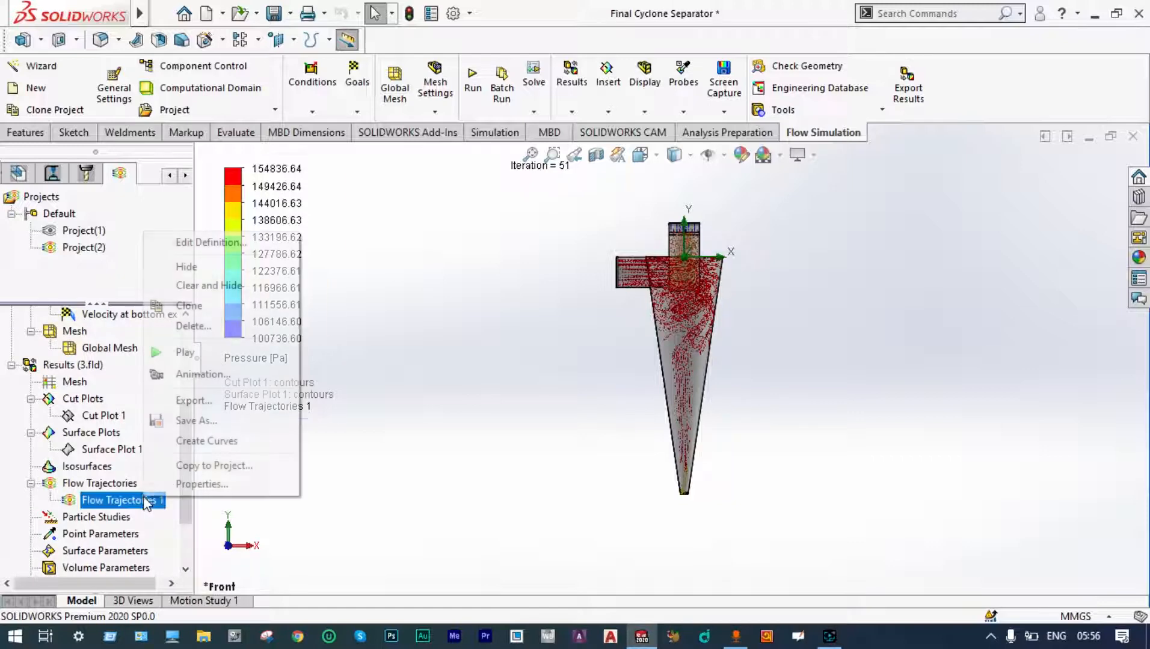
pyautogui.click(187, 352)
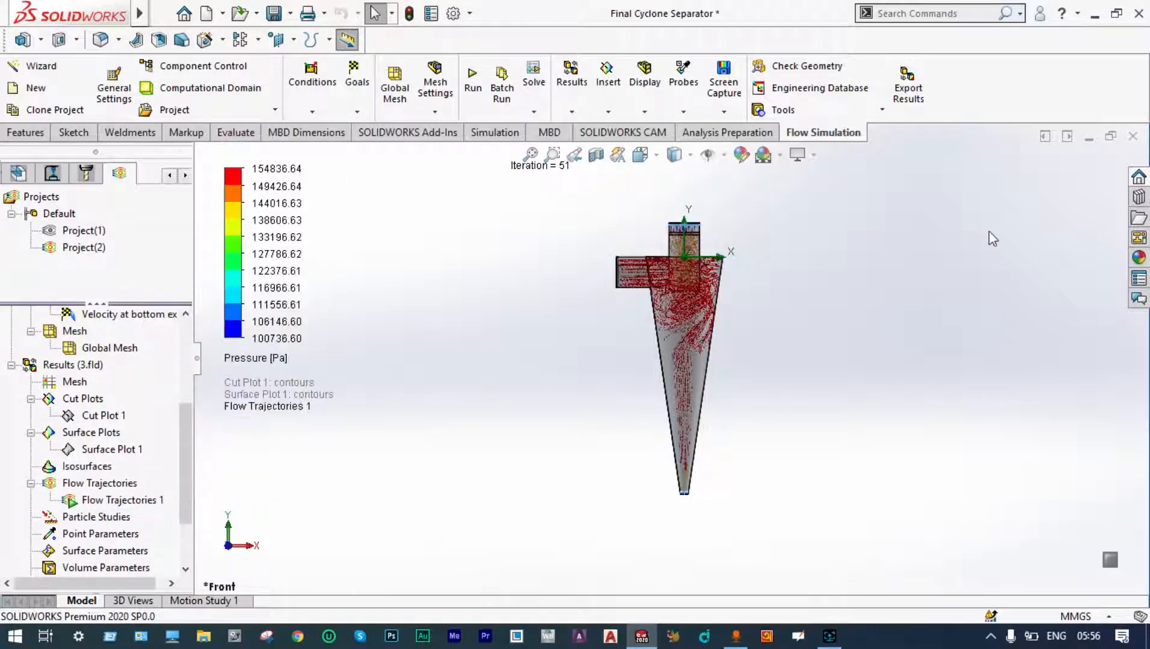
# Examine the animated flow trajectories at the side inlet, top exit, swirling upper cone and bottom exit of the cyclone
pyautogui.scroll(-10, 637, 297)
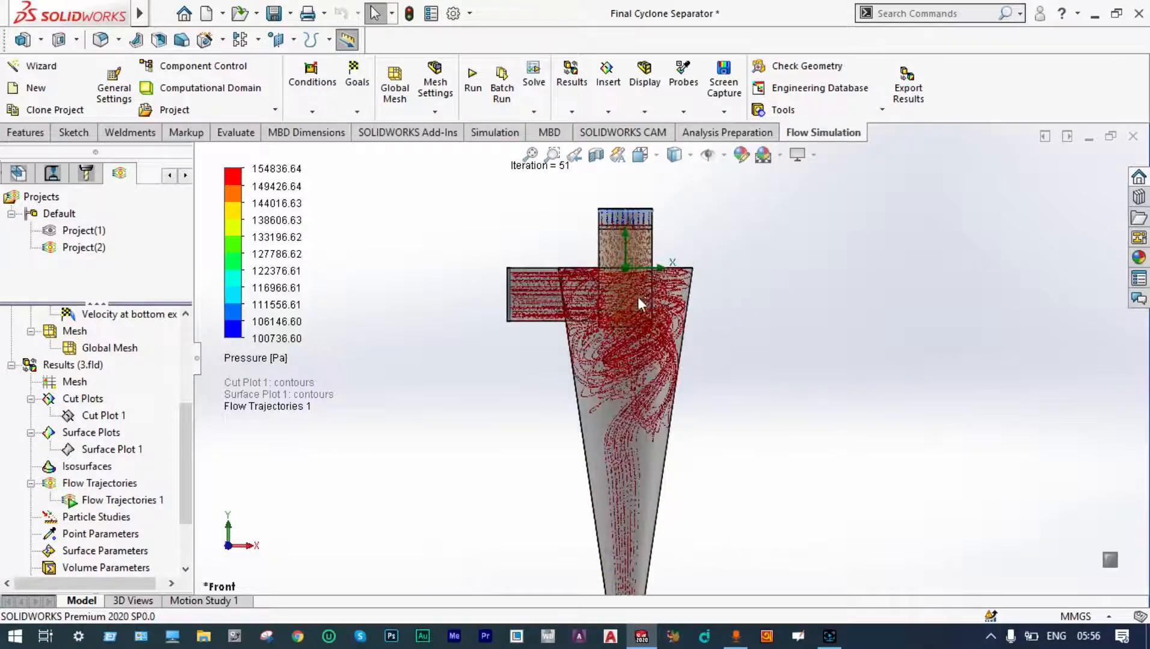
pyautogui.scroll(-2, 581, 281)
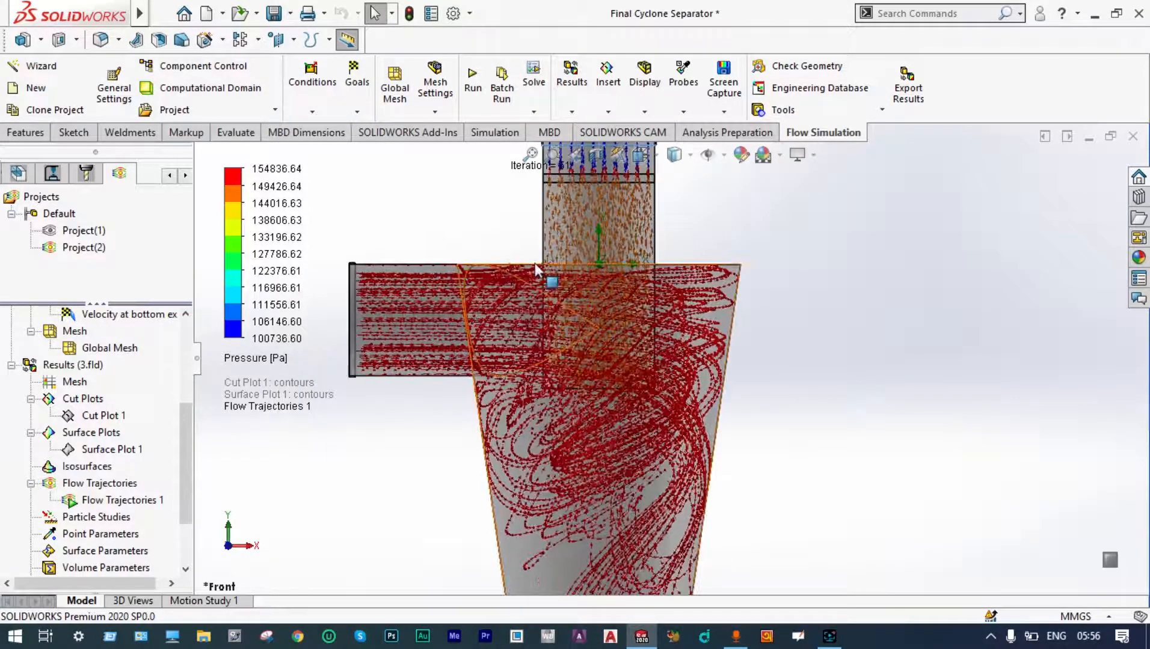
pyautogui.scroll(-3, 547, 249)
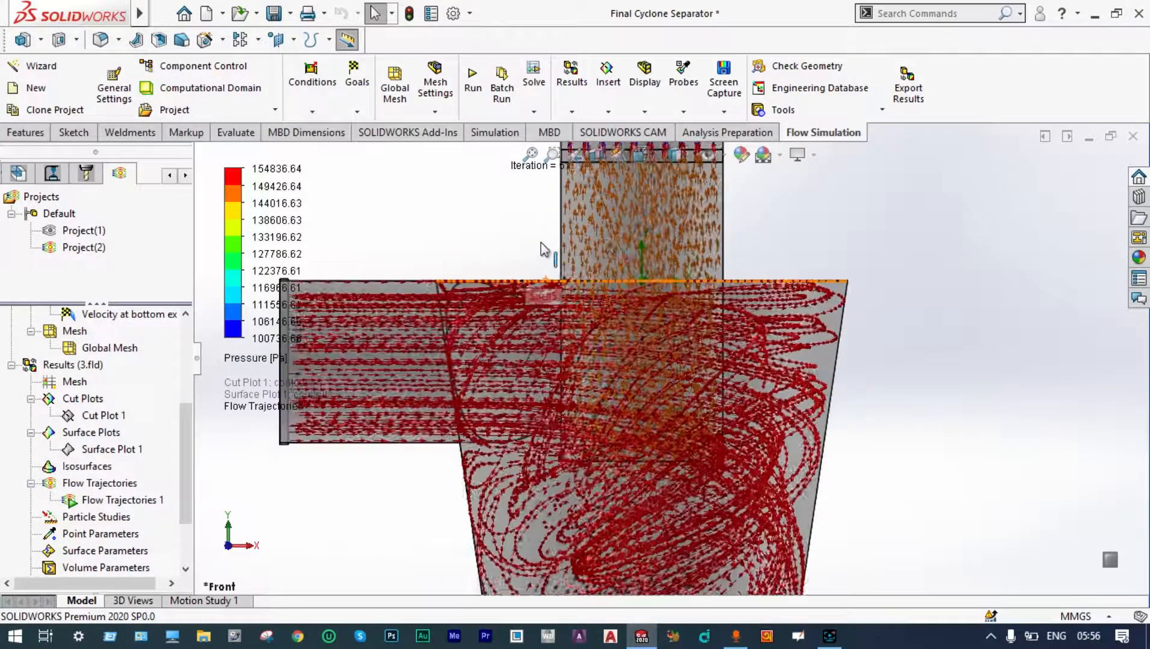
pyautogui.scroll(4, 629, 270)
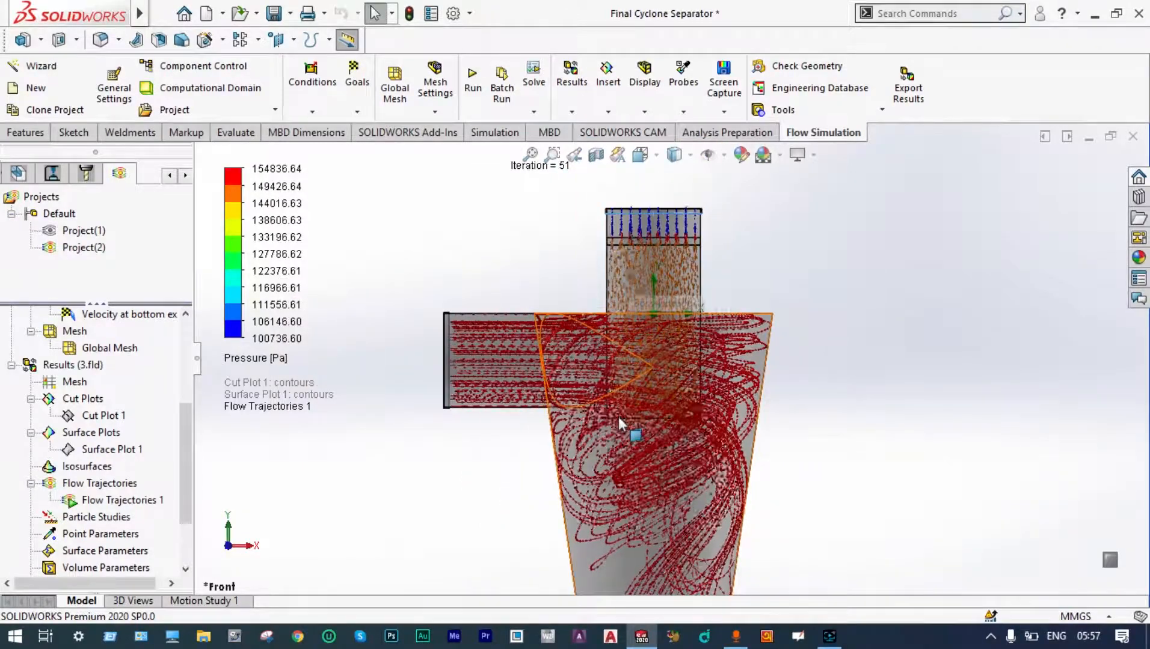
pyautogui.scroll(-3, 622, 415)
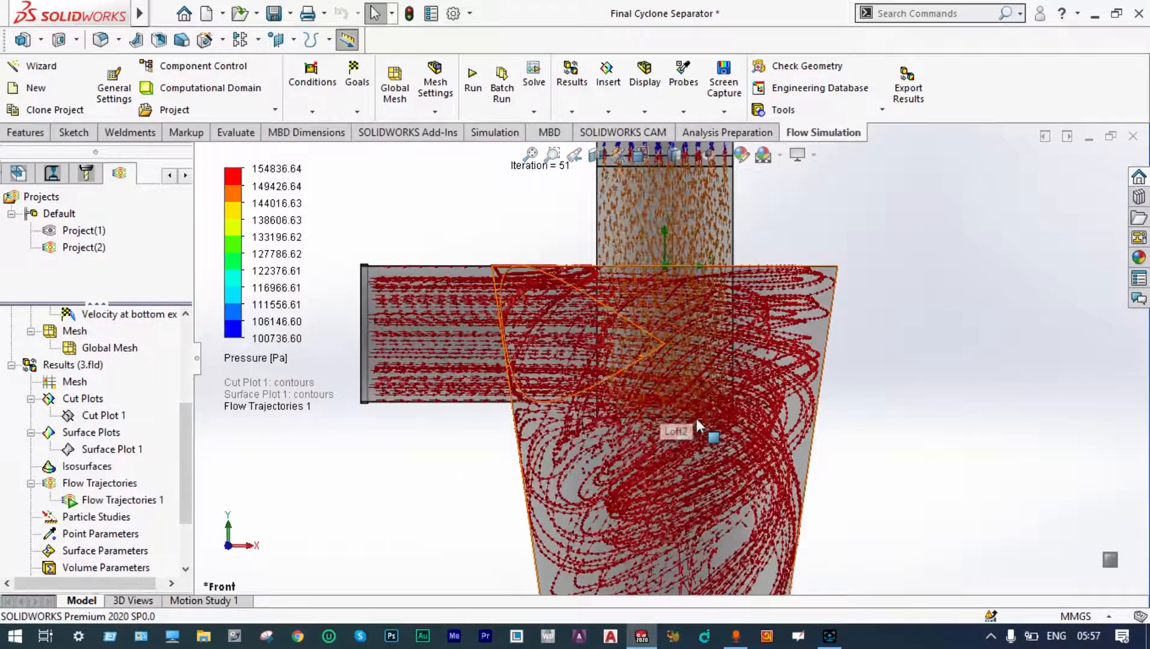
pyautogui.scroll(7, 613, 424)
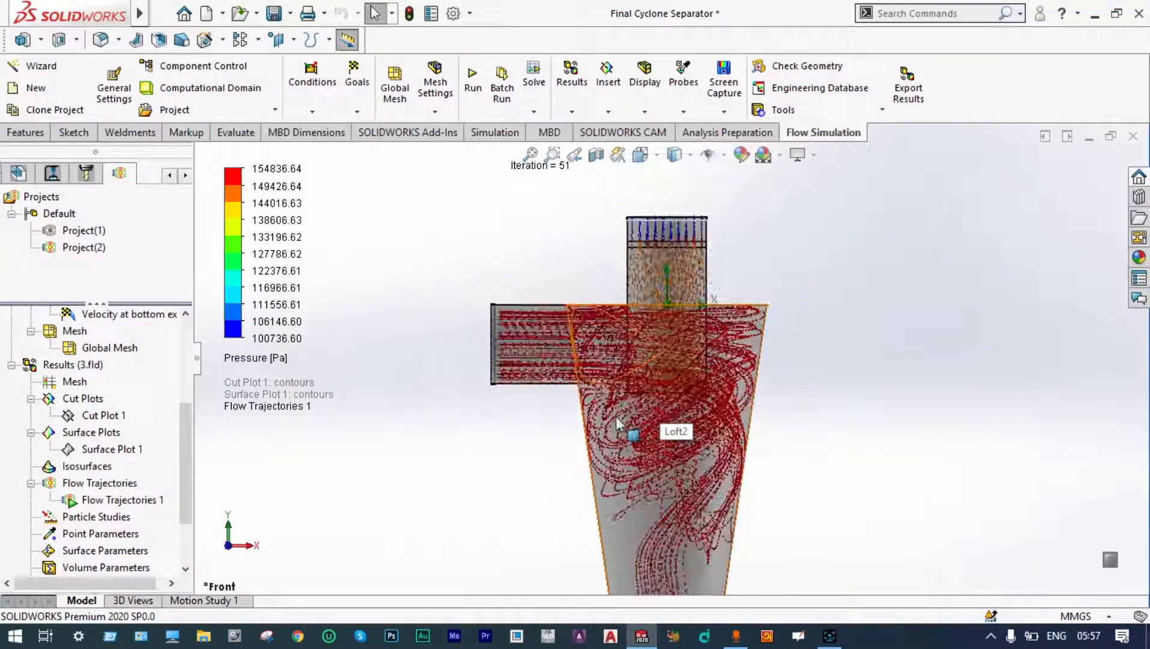
pyautogui.scroll(5, 685, 505)
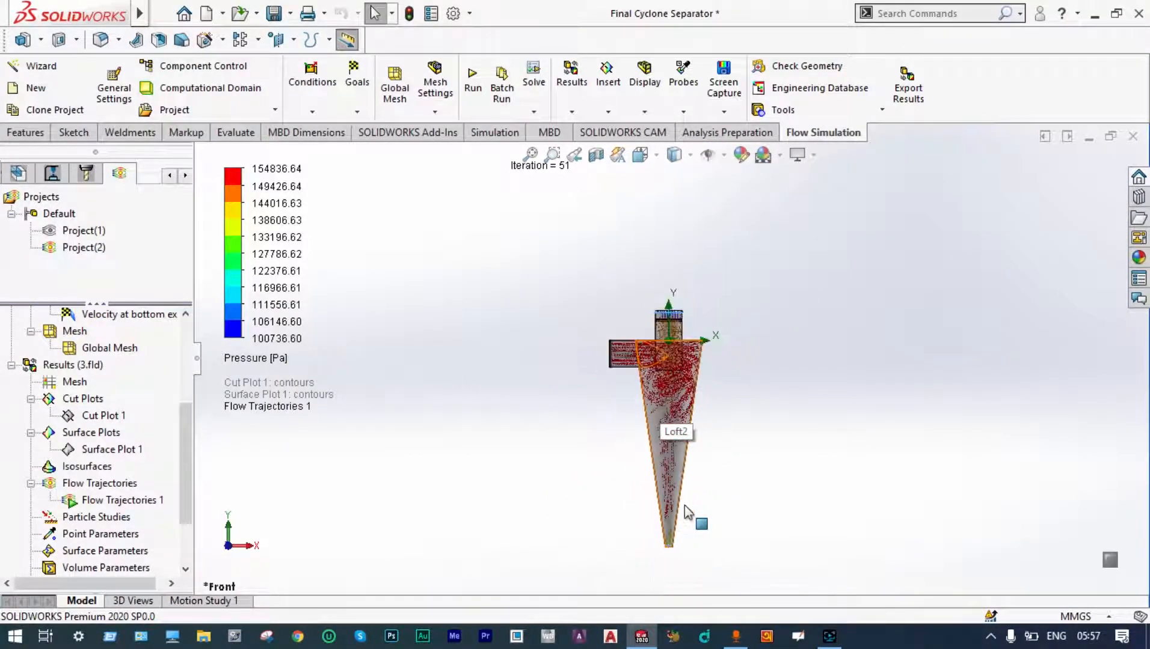
pyautogui.scroll(-5, 669, 508)
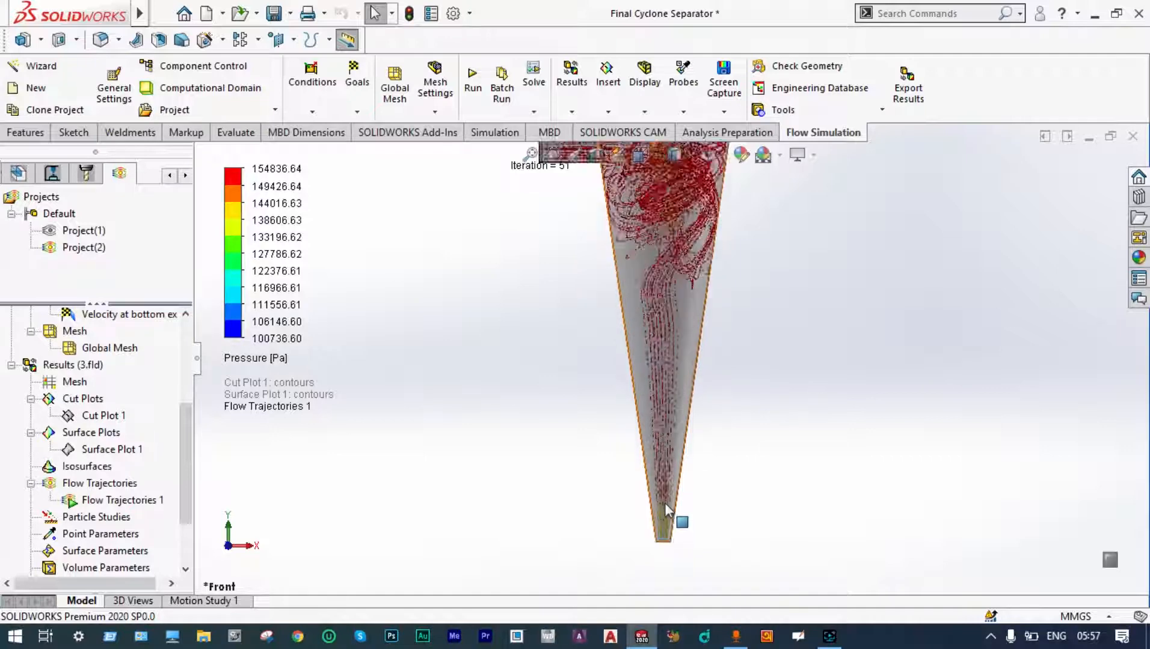
pyautogui.scroll(7, 676, 445)
pyautogui.scroll(-8, 690, 208)
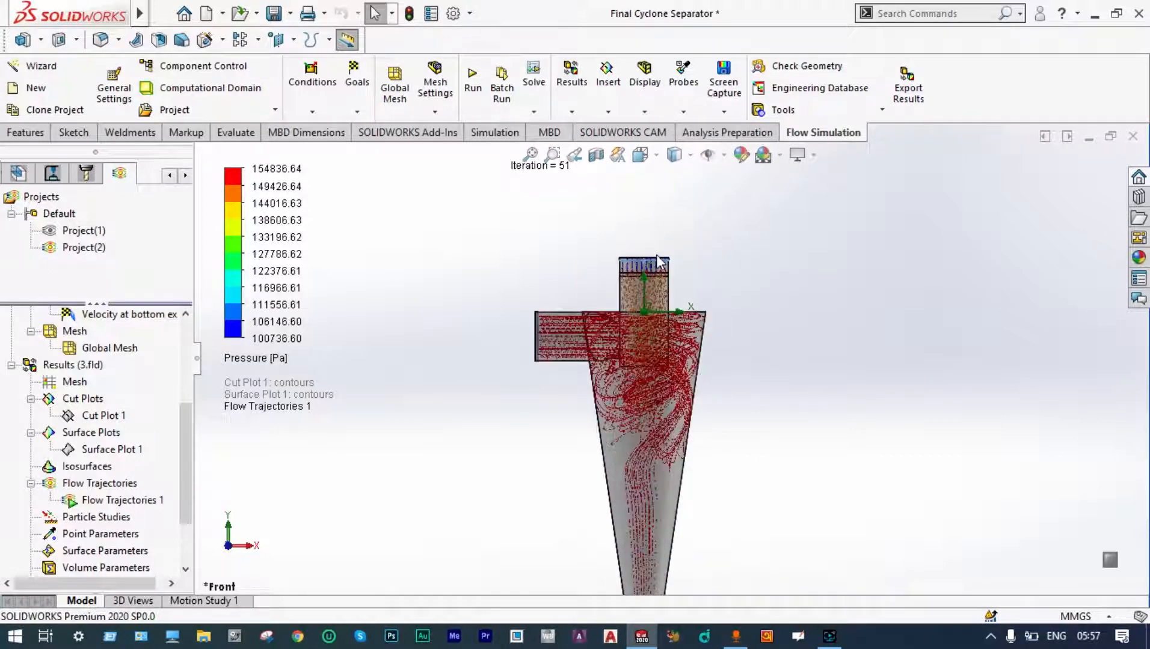
pyautogui.scroll(-3, 655, 291)
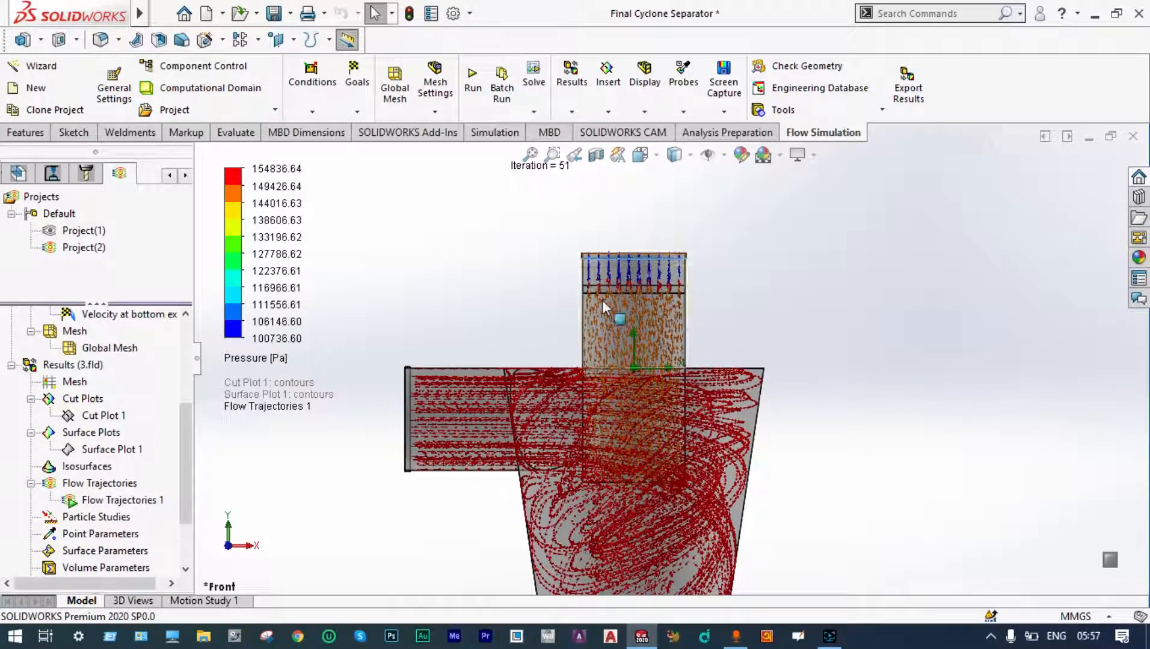
pyautogui.scroll(1, 684, 425)
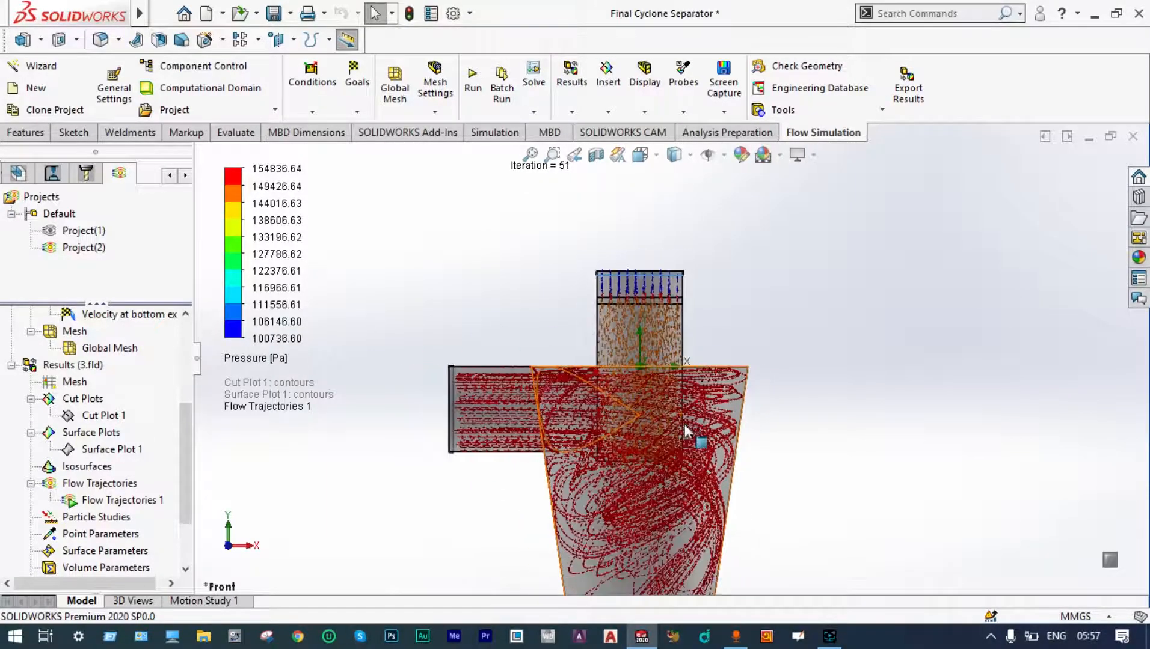
pyautogui.scroll(-2, 685, 428)
pyautogui.scroll(2, 687, 430)
pyautogui.scroll(-1, 688, 433)
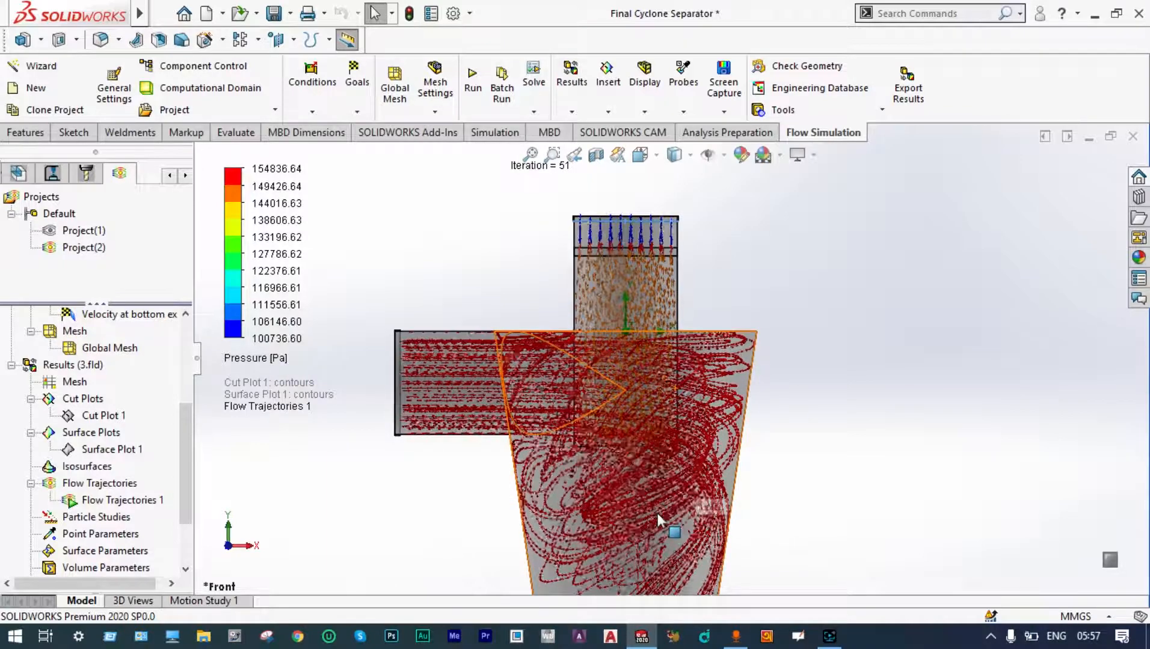
pyautogui.scroll(2, 657, 512)
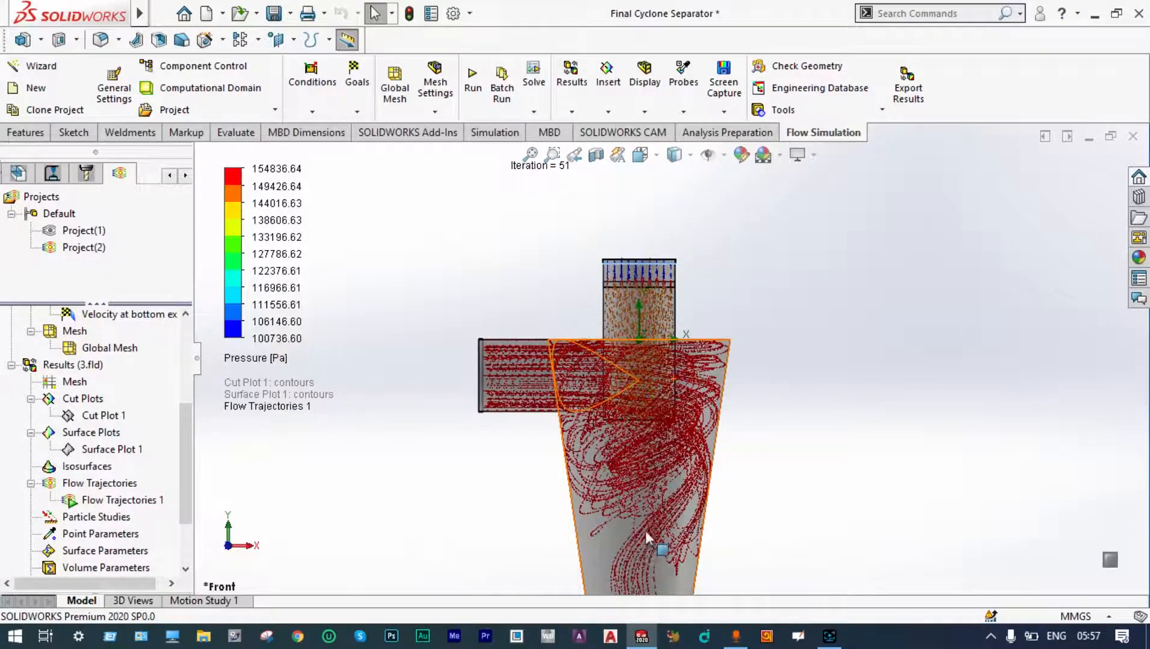
pyautogui.scroll(-4, 662, 511)
pyautogui.scroll(-2, 659, 508)
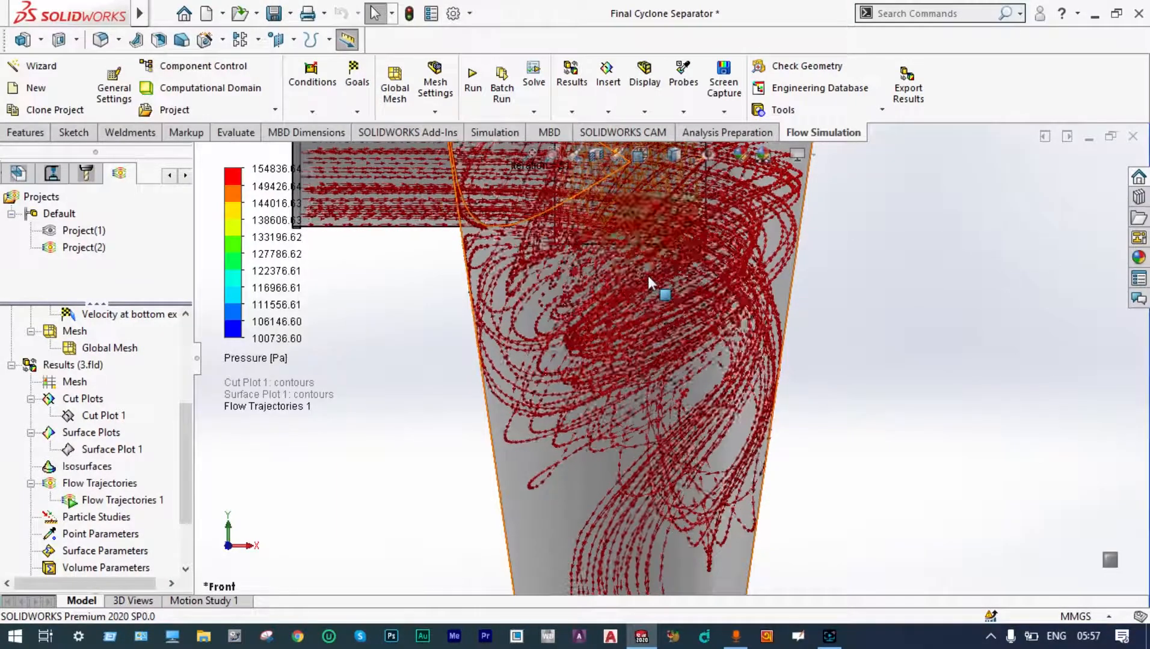
pyautogui.scroll(5, 648, 279)
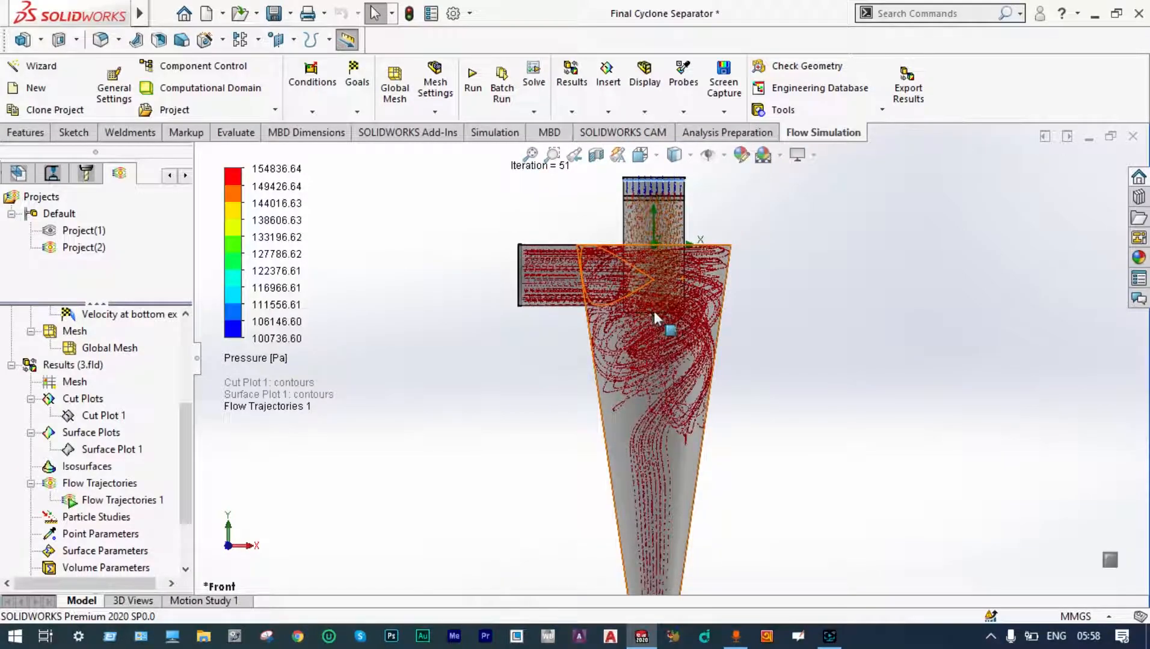
# Inspect the moving trajectory arrows in the side inlet pipe, around the upper cone and in the top outlet pipe
pyautogui.scroll(-3, 653, 313)
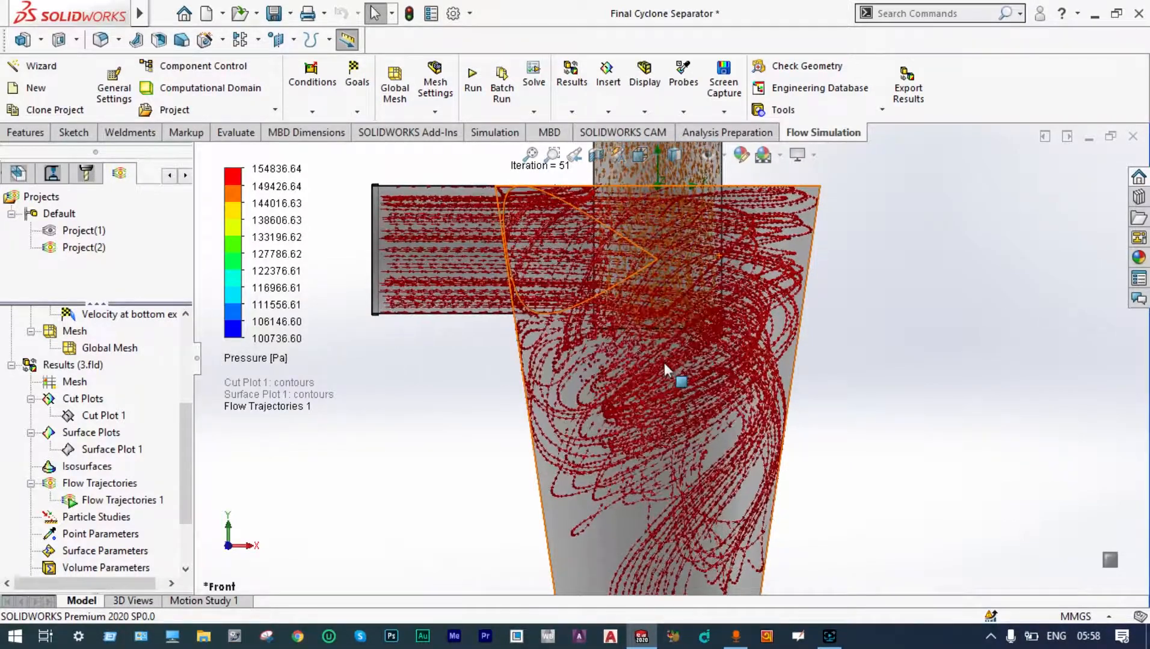
pyautogui.scroll(3, 664, 363)
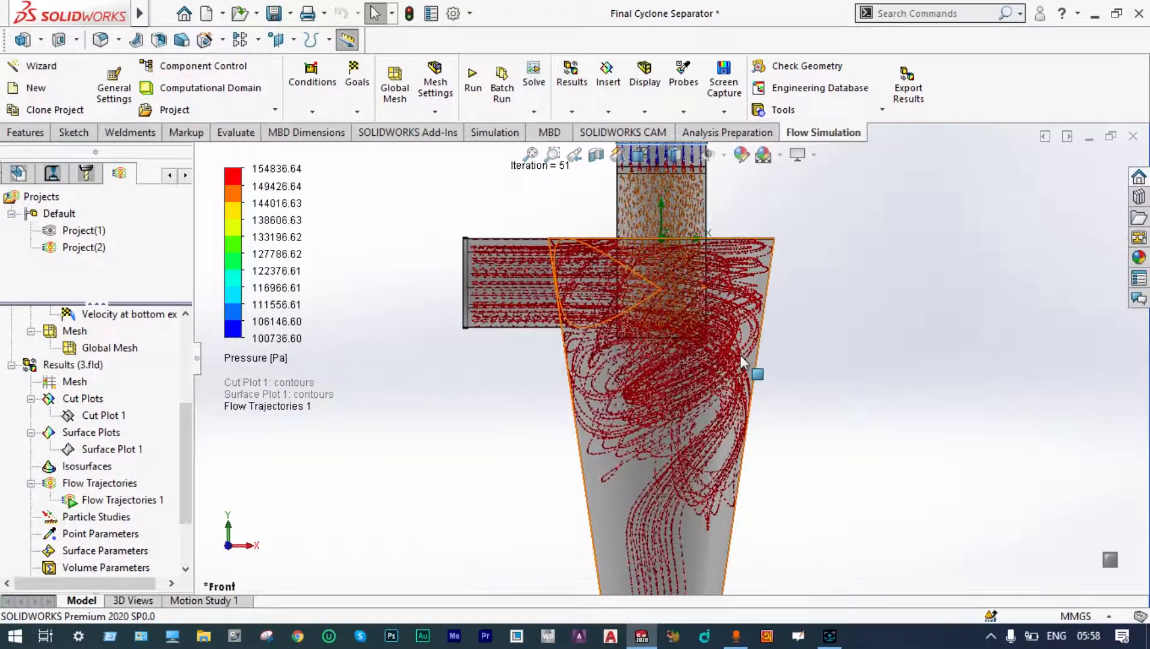
pyautogui.press('z')
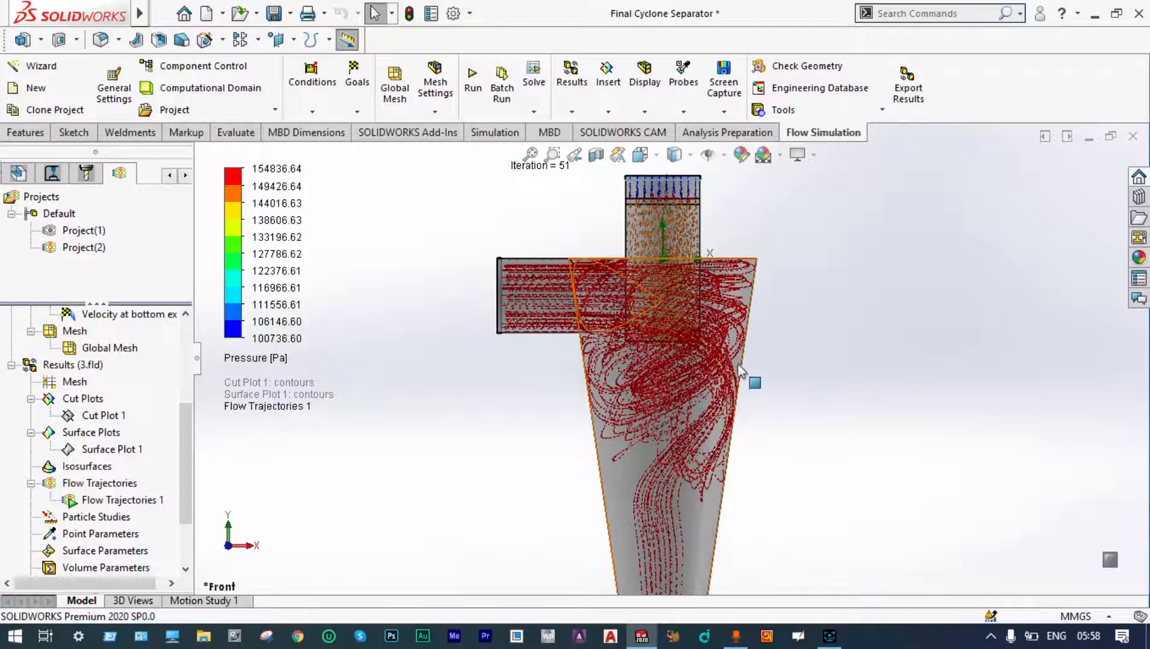
pyautogui.scroll(-2, 745, 366)
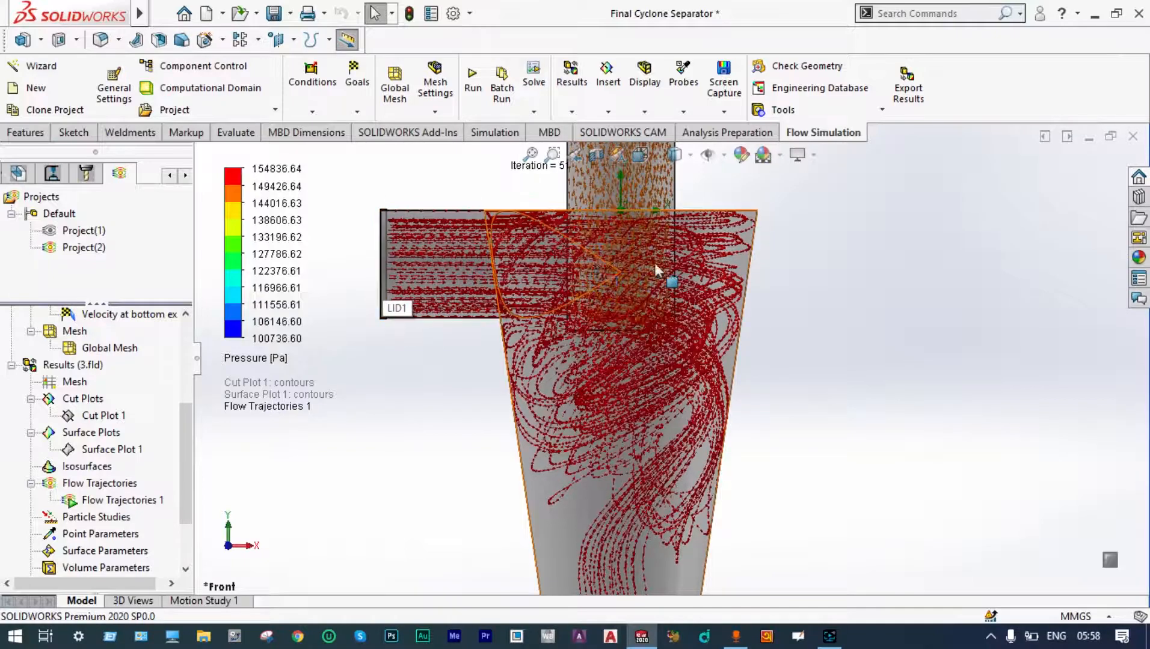
pyautogui.scroll(1, 449, 282)
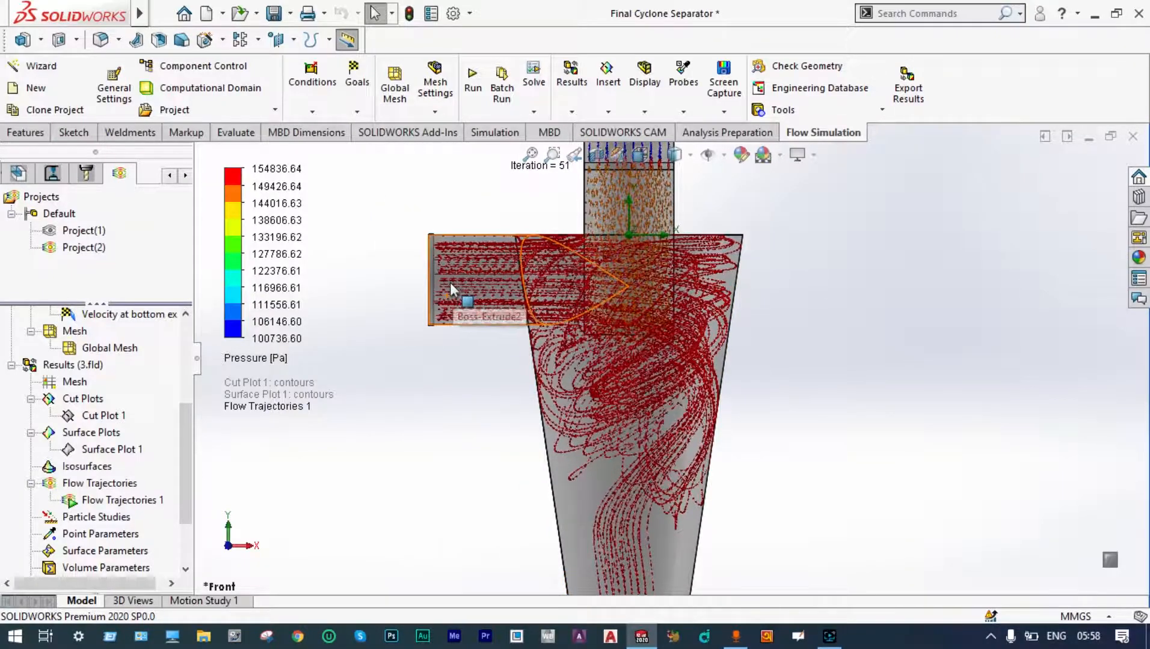
pyautogui.scroll(-2, 648, 236)
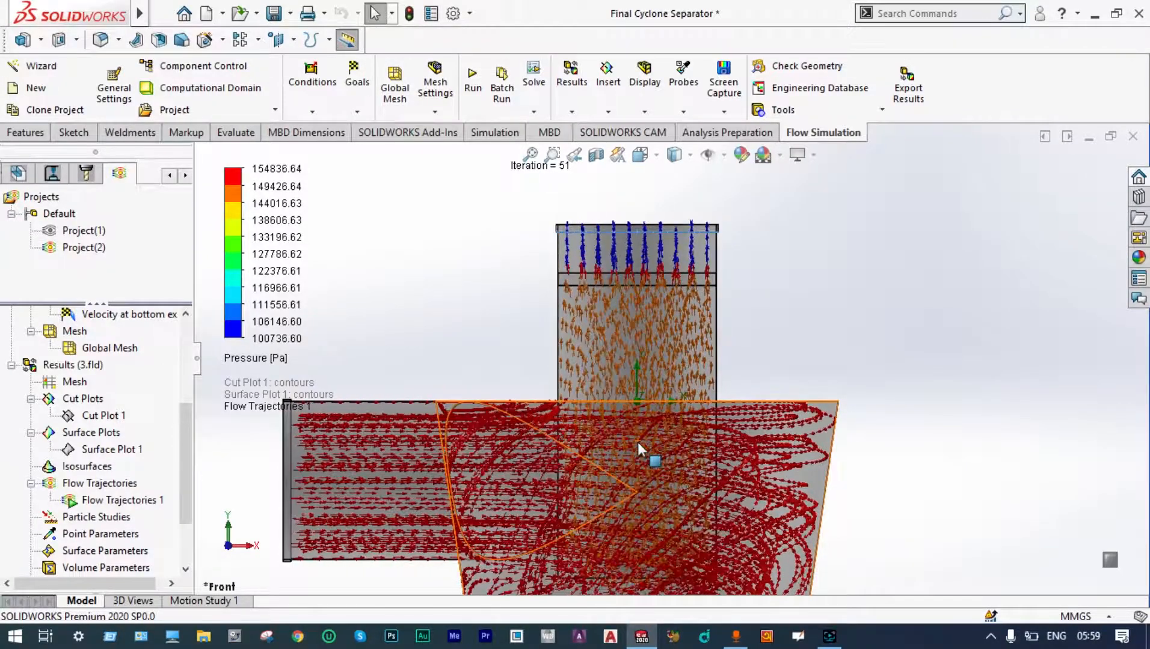
pyautogui.scroll(3, 595, 187)
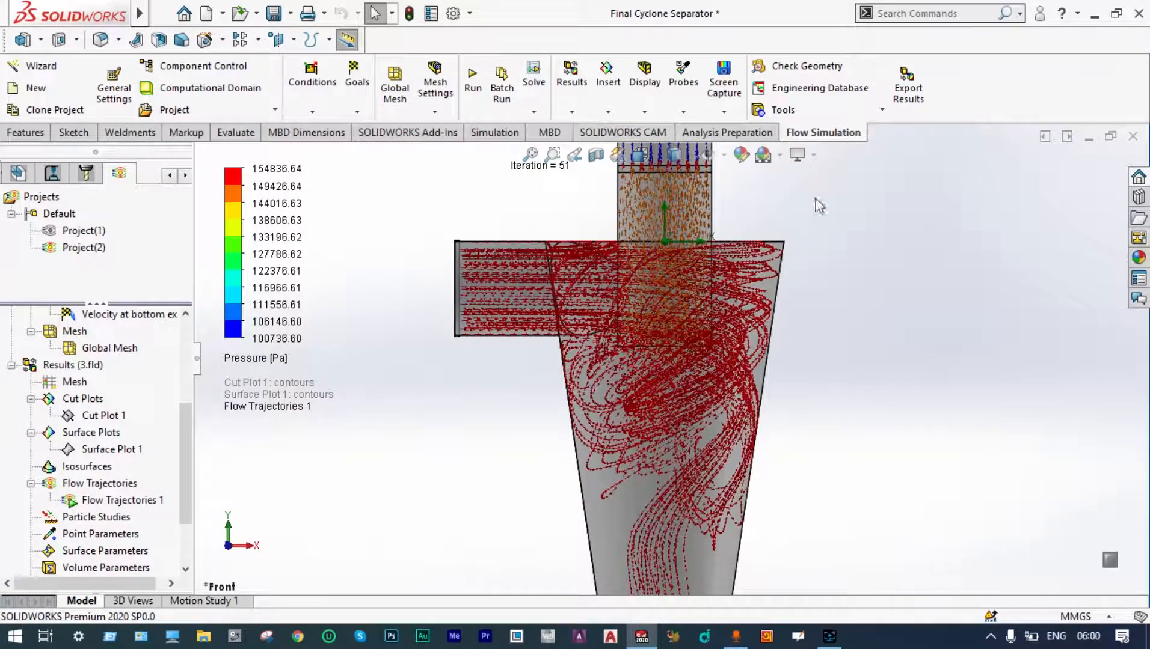
# Clear and hide the Flow Trajectories 1 plot
pyautogui.click(138, 507)
pyautogui.rightClick(136, 505)
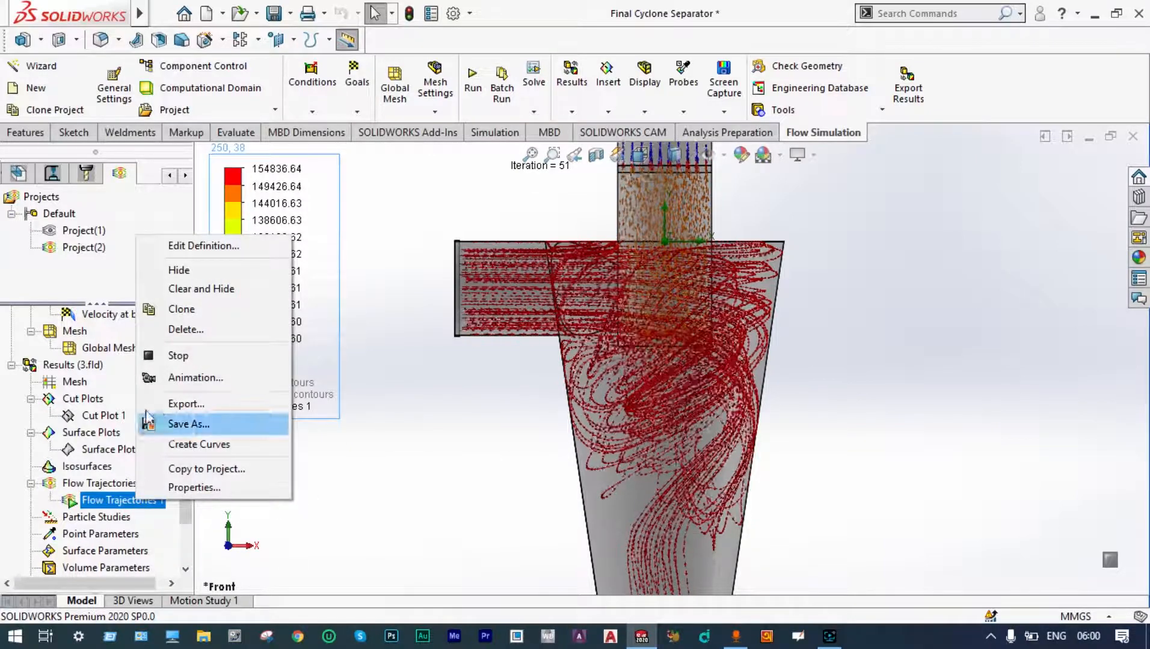
pyautogui.click(171, 290)
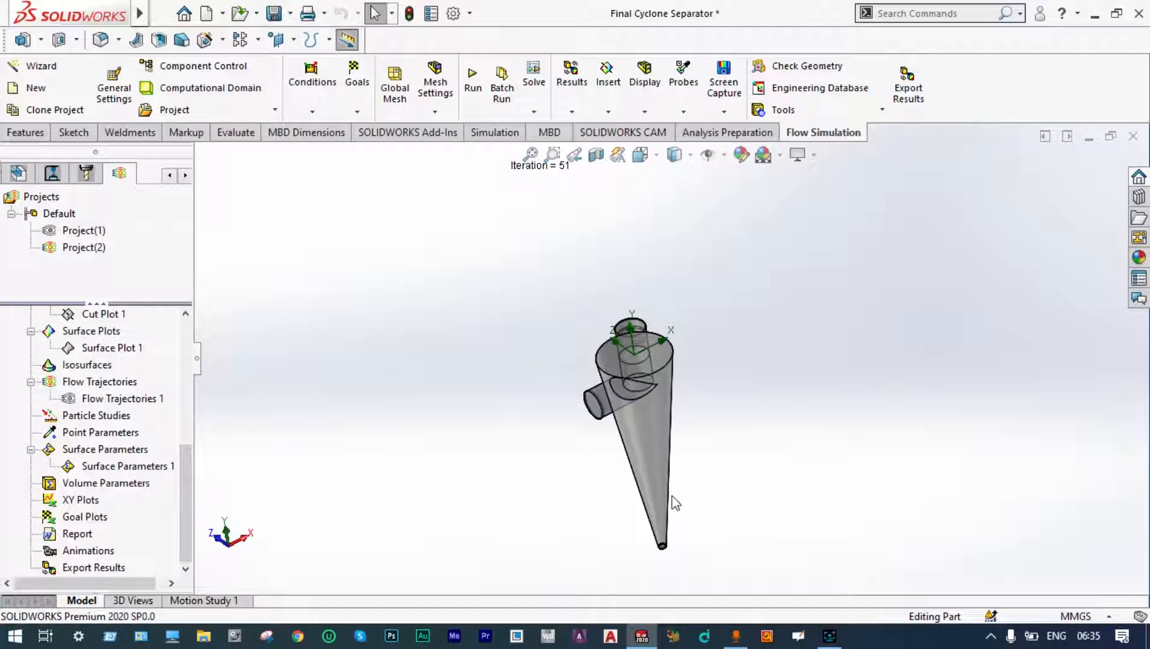
# Start a new particle study with the wizard and set its first injection to 100 starting points
pyautogui.scroll(-3, 673, 500)
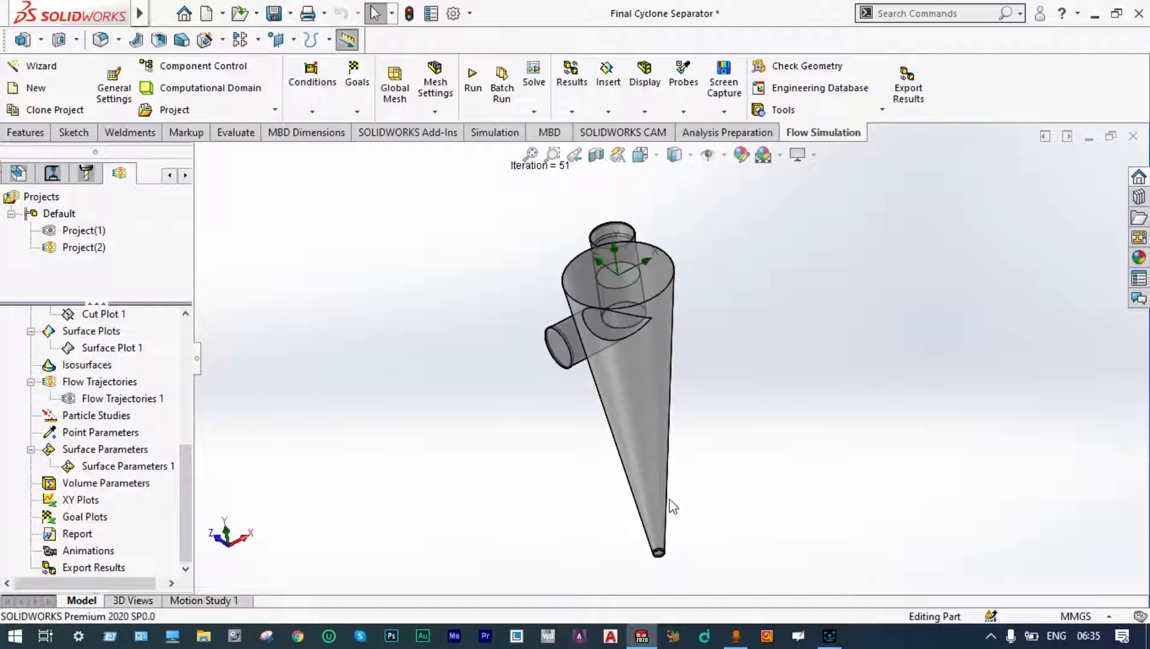
pyautogui.rightClick(122, 423)
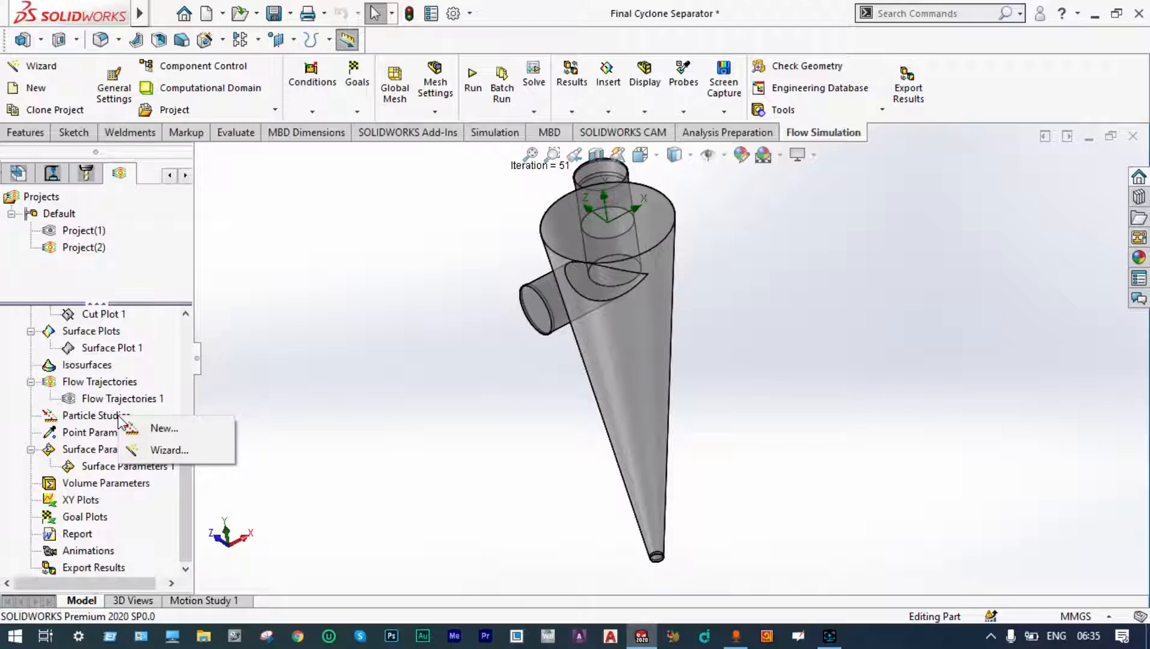
pyautogui.click(157, 450)
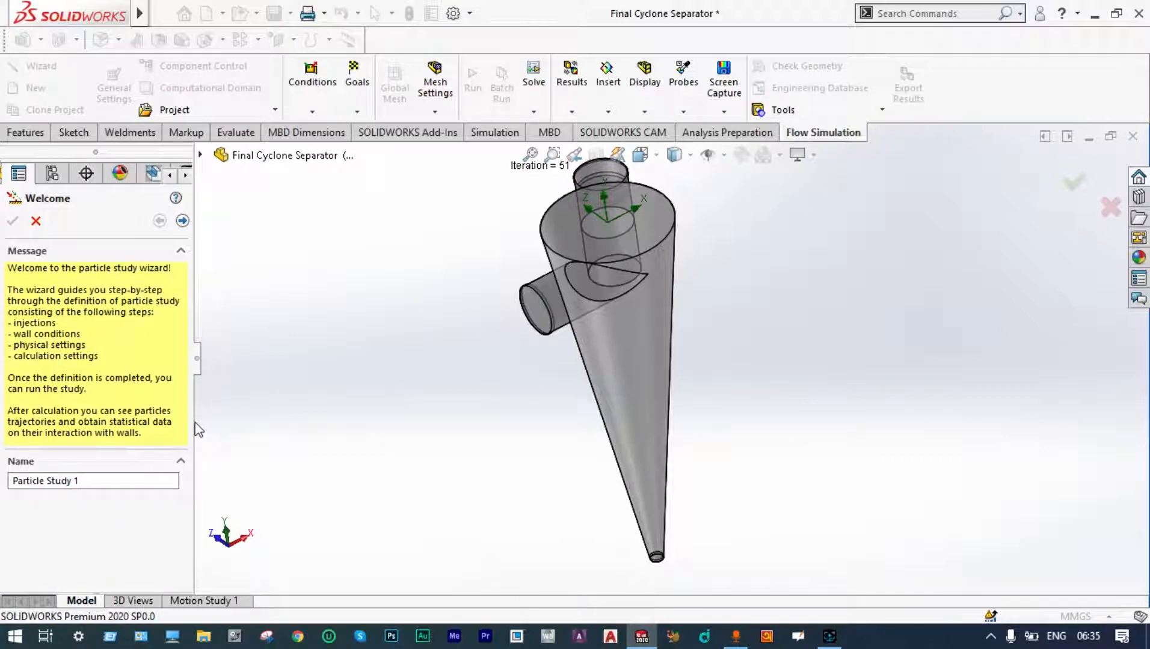
pyautogui.click(182, 220)
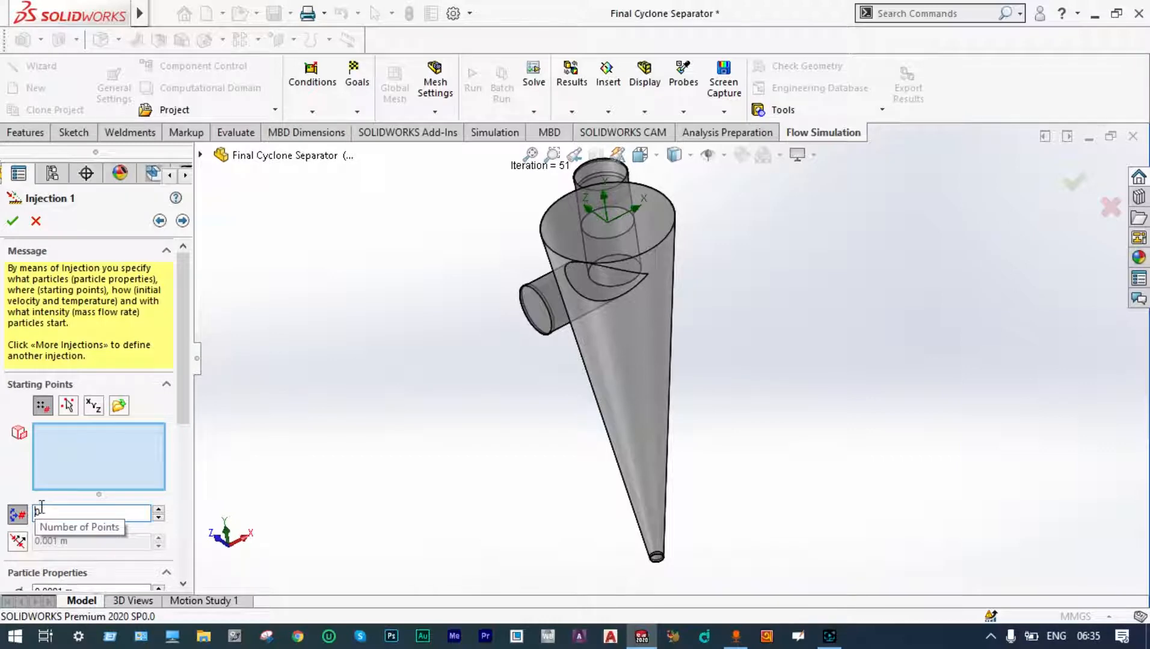
pyautogui.write('00')
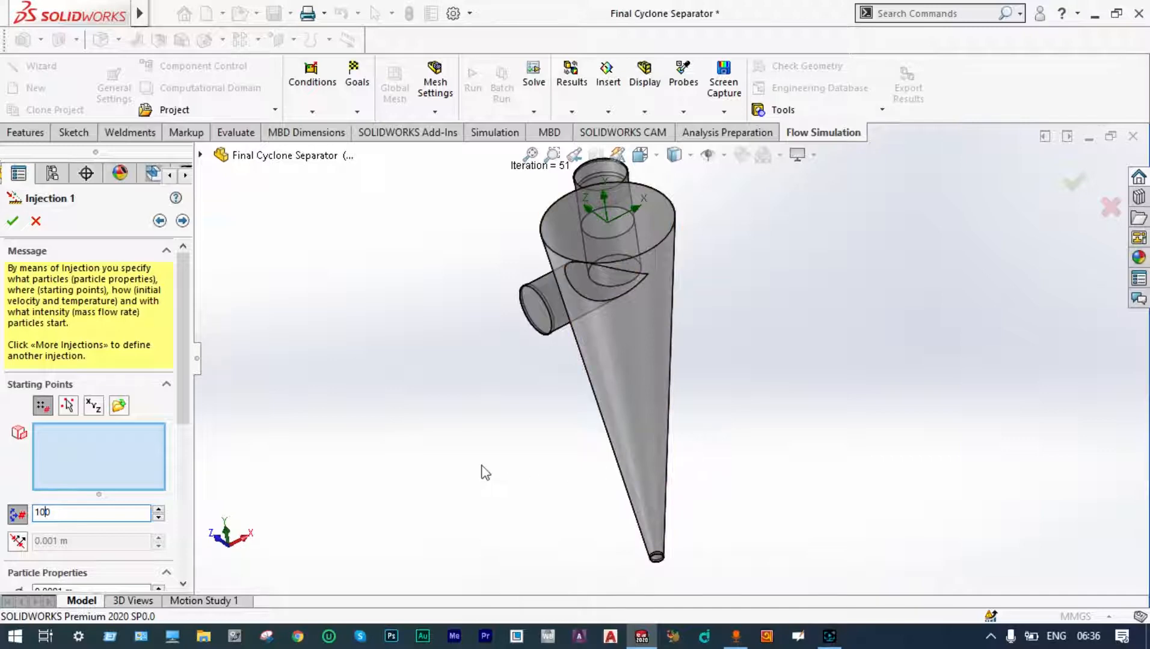
# Define the injected particles as solid iron with a diameter of 1e-05 m, keeping the mass flow rate at 1 kg/s
pyautogui.moveTo(188, 388); pyautogui.dragTo(187, 488)
pyautogui.click(158, 417)
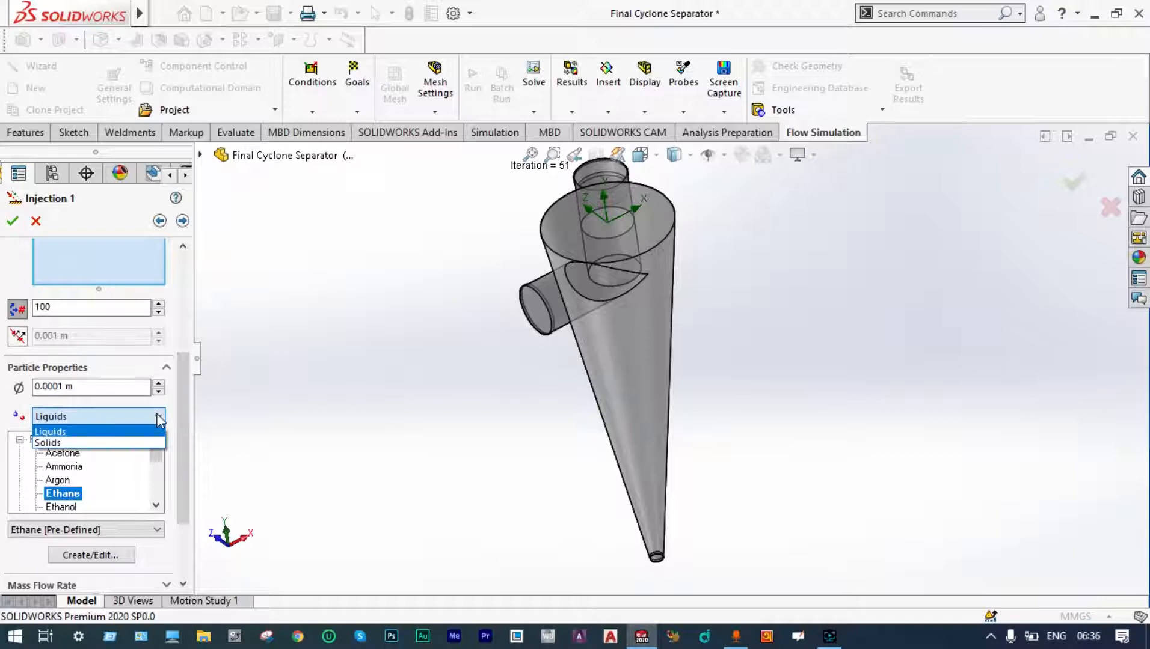
pyautogui.click(132, 443)
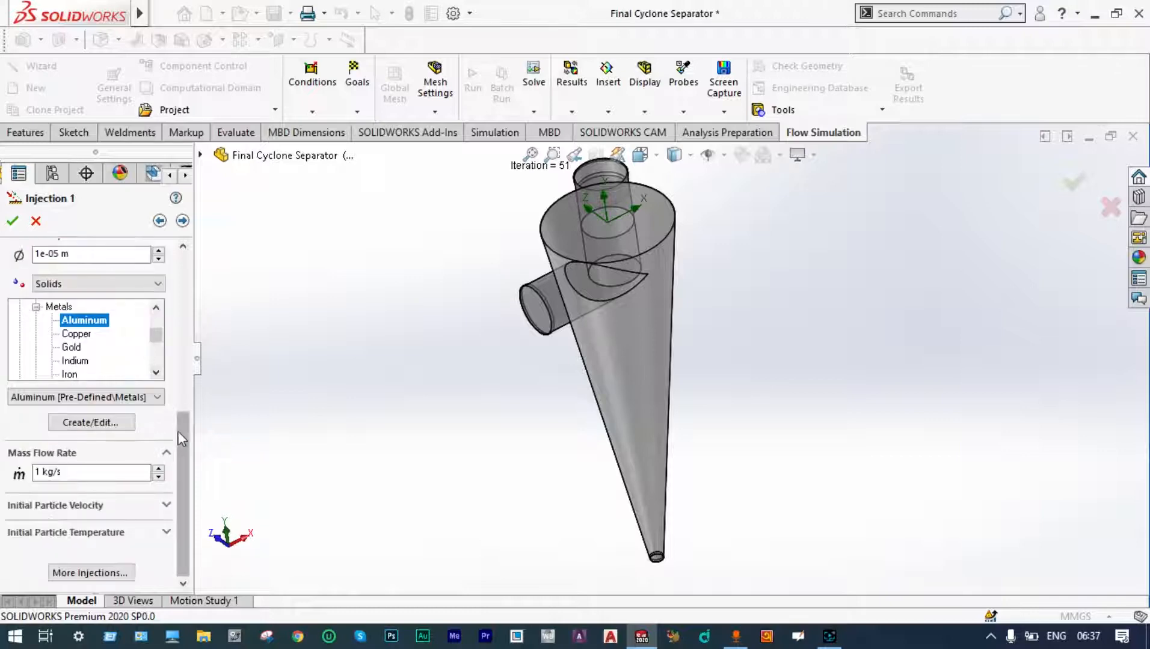
pyautogui.moveTo(179, 432); pyautogui.dragTo(190, 407)
pyautogui.click(73, 441)
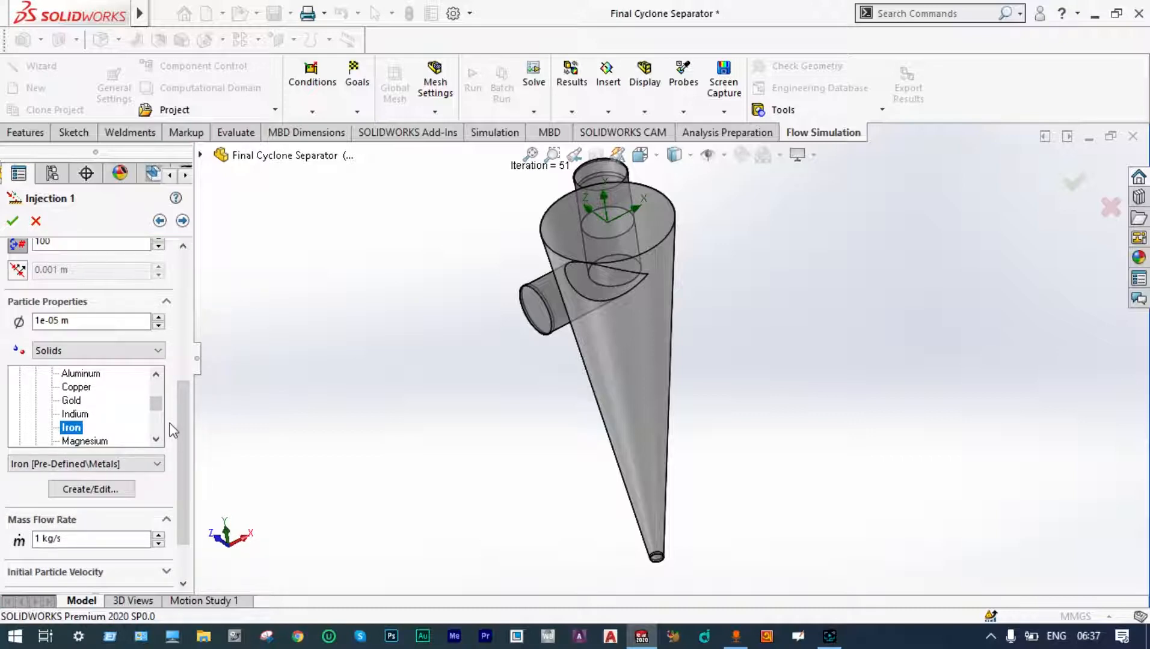
pyautogui.moveTo(185, 398); pyautogui.dragTo(194, 439)
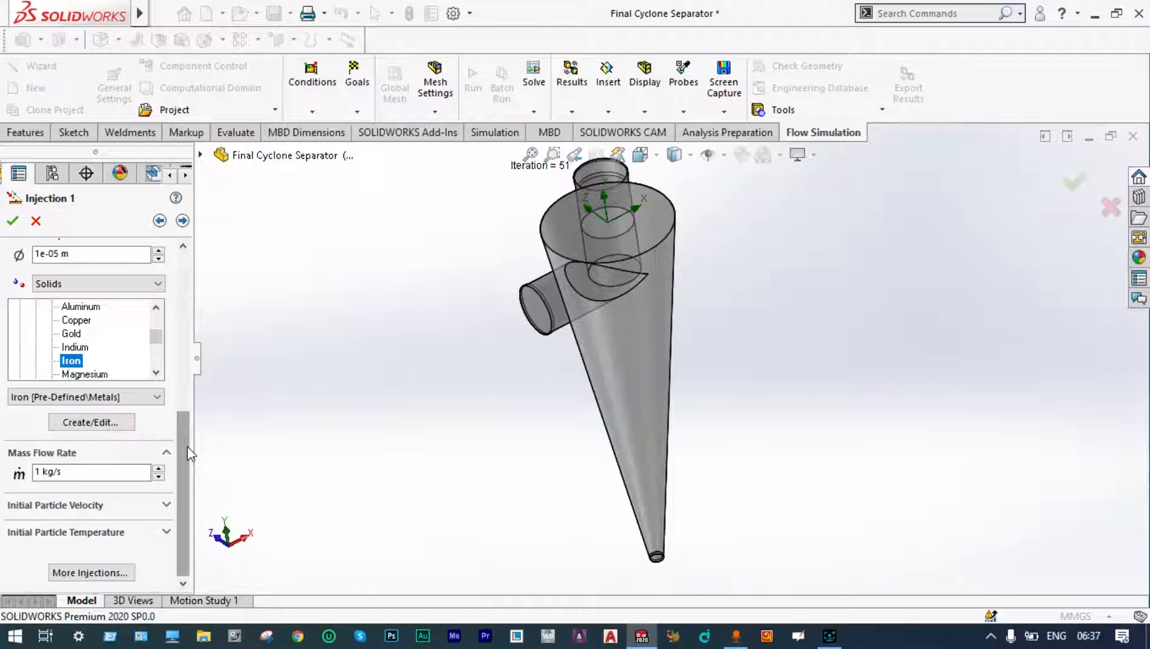
# Pick the LID1 face at the side inlet as the injection's starting surface, choosing it from the overlapping faces
pyautogui.moveTo(187, 447); pyautogui.dragTo(204, 364)
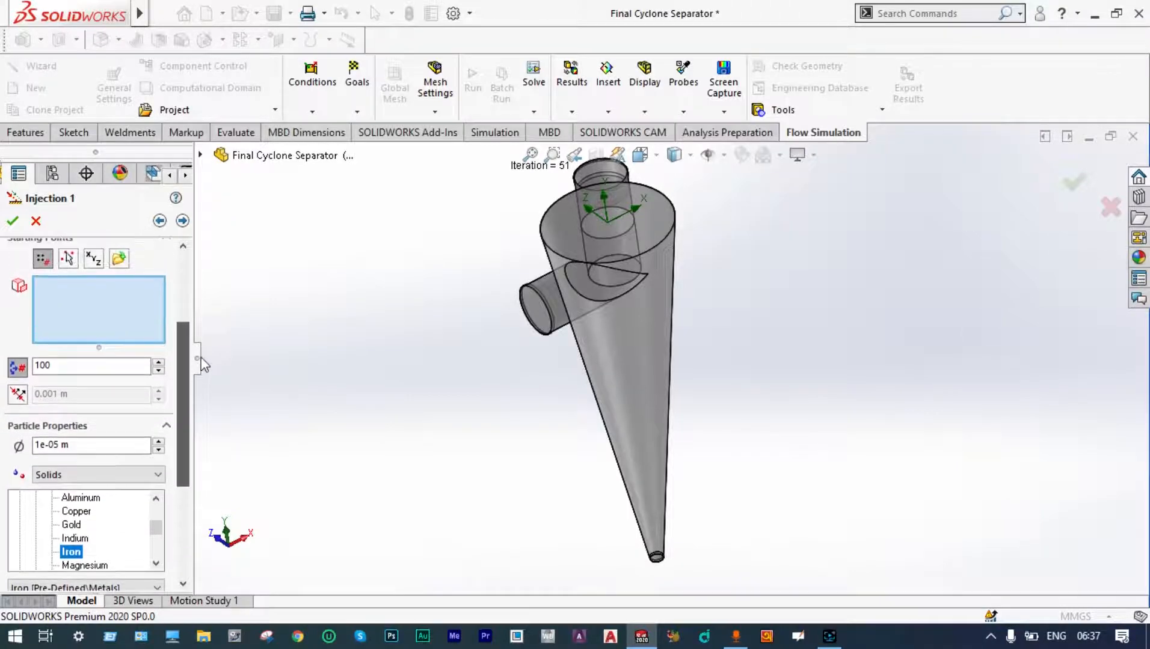
pyautogui.rightClick(538, 311)
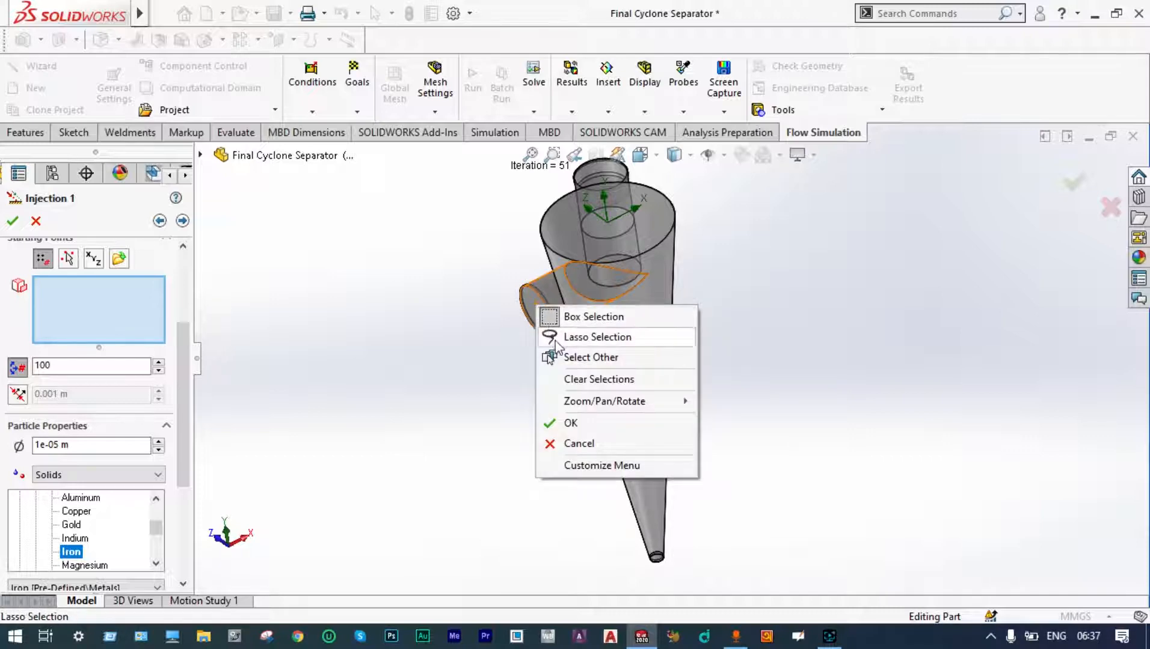
pyautogui.click(564, 359)
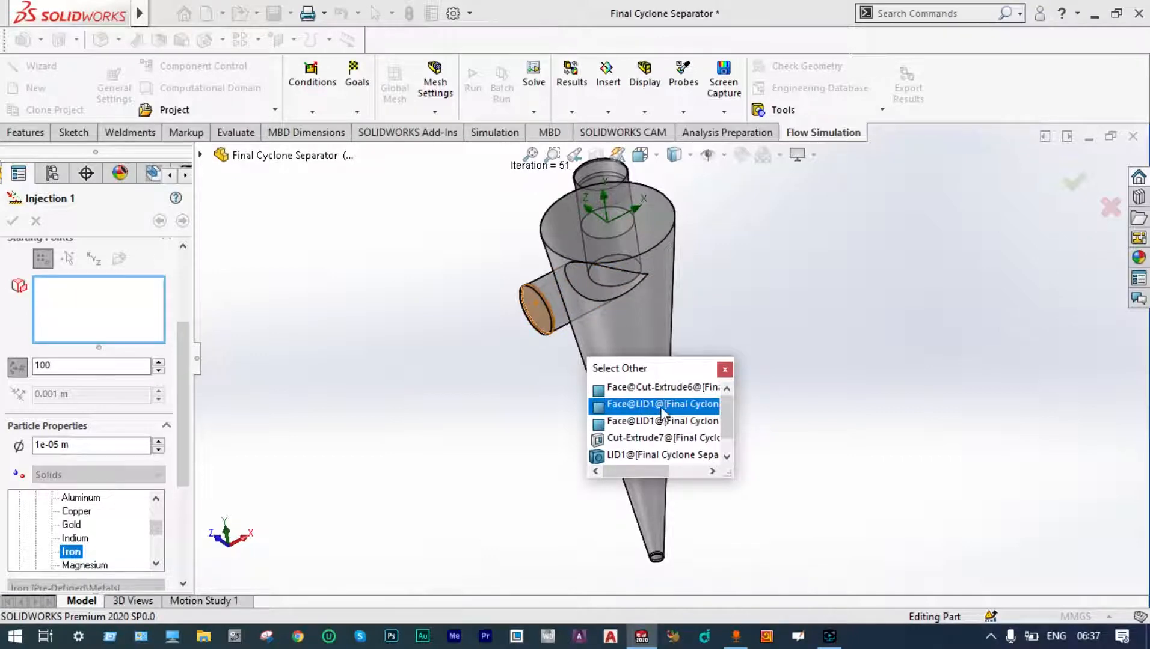
pyautogui.click(661, 407)
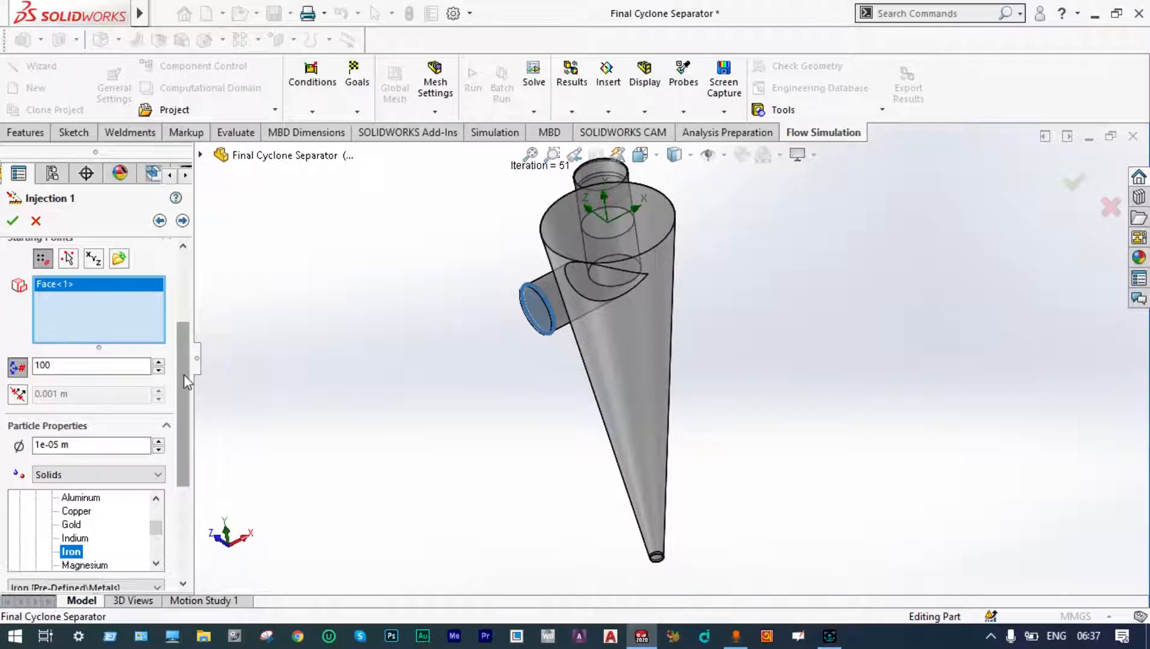
pyautogui.moveTo(187, 382); pyautogui.dragTo(211, 389)
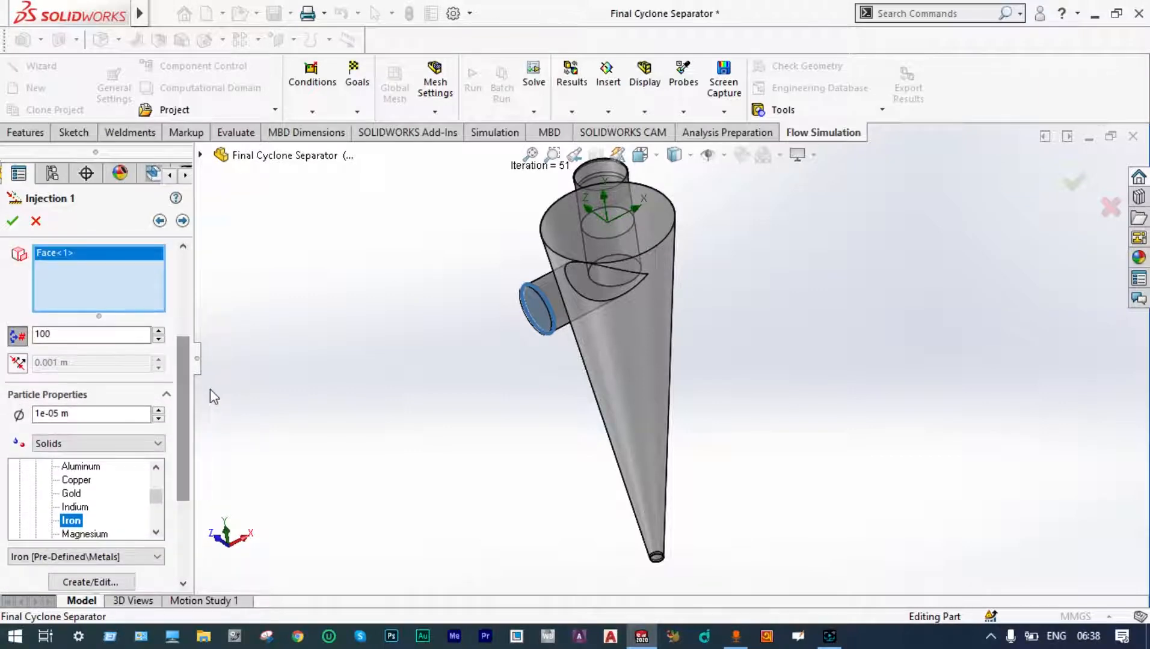
# Complete the particle study with accretion and erosion enabled, ideal wall reflection, and trajectories and statistics saved, and run it
pyautogui.click(182, 220)
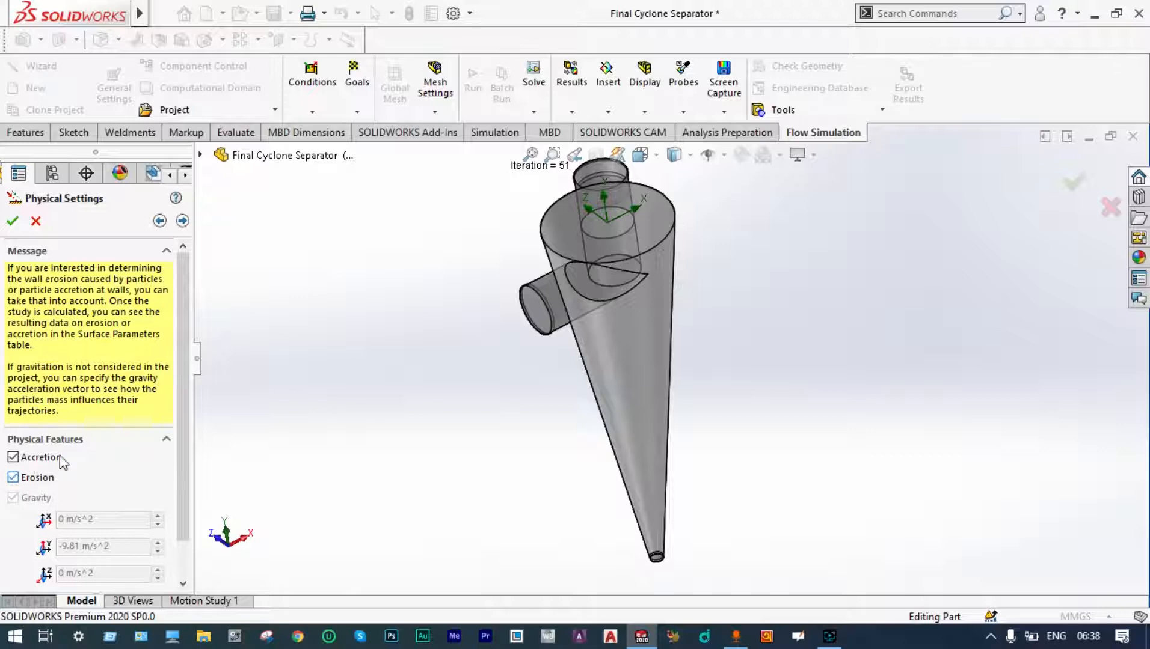
pyautogui.click(183, 221)
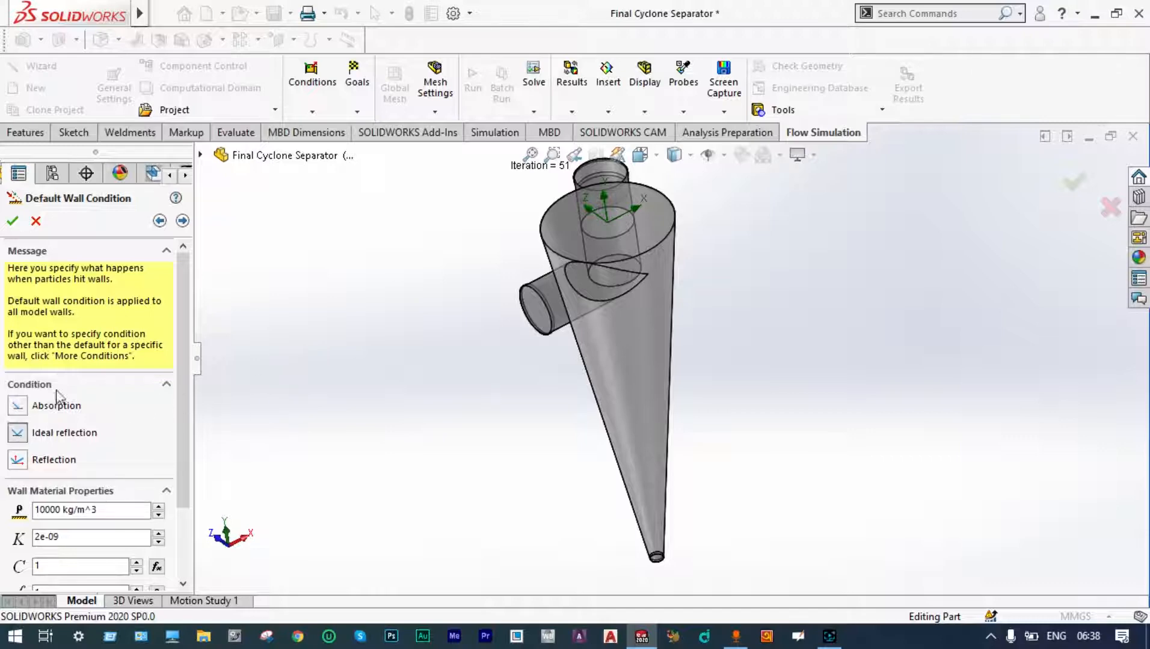
pyautogui.click(183, 221)
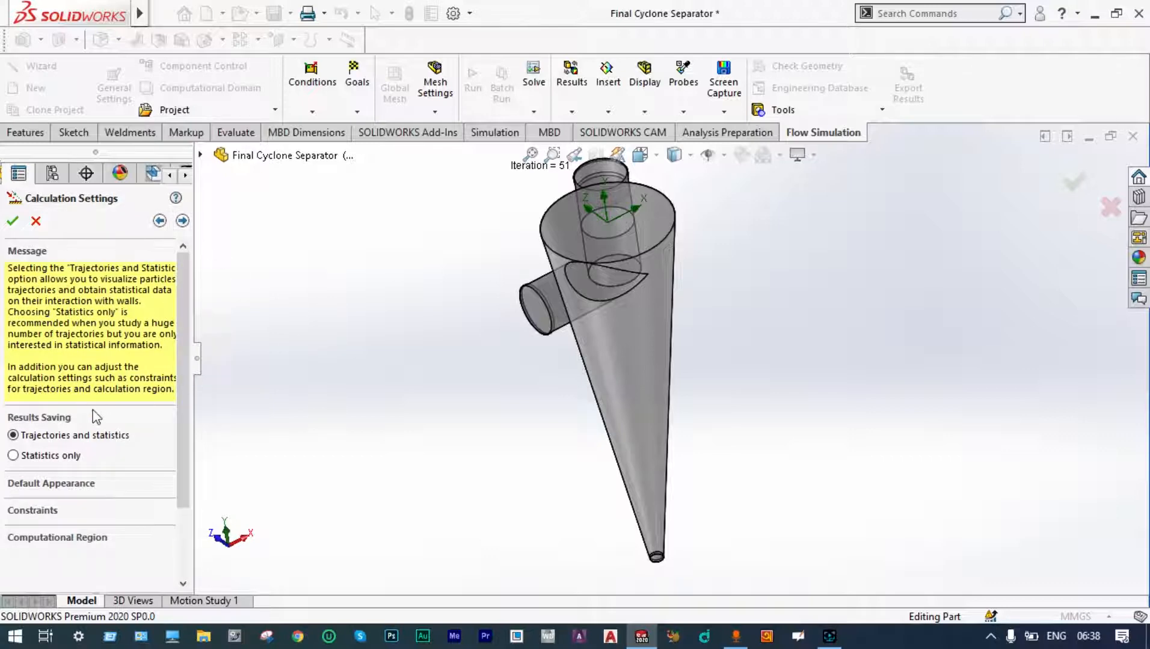
pyautogui.click(181, 221)
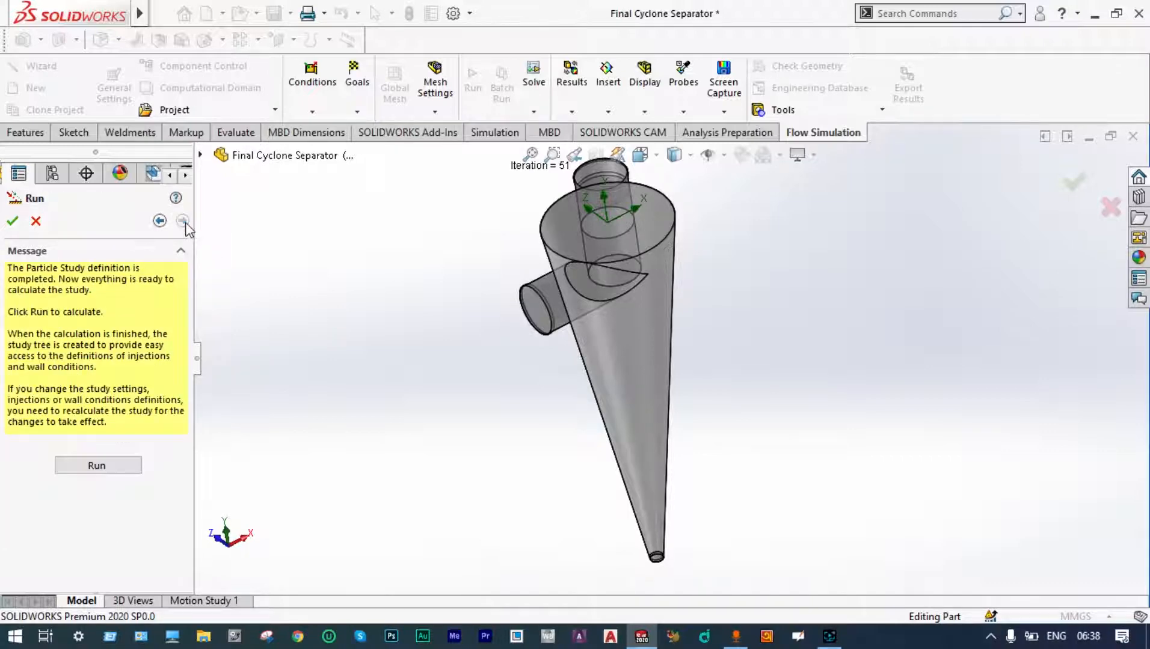
pyautogui.click(109, 465)
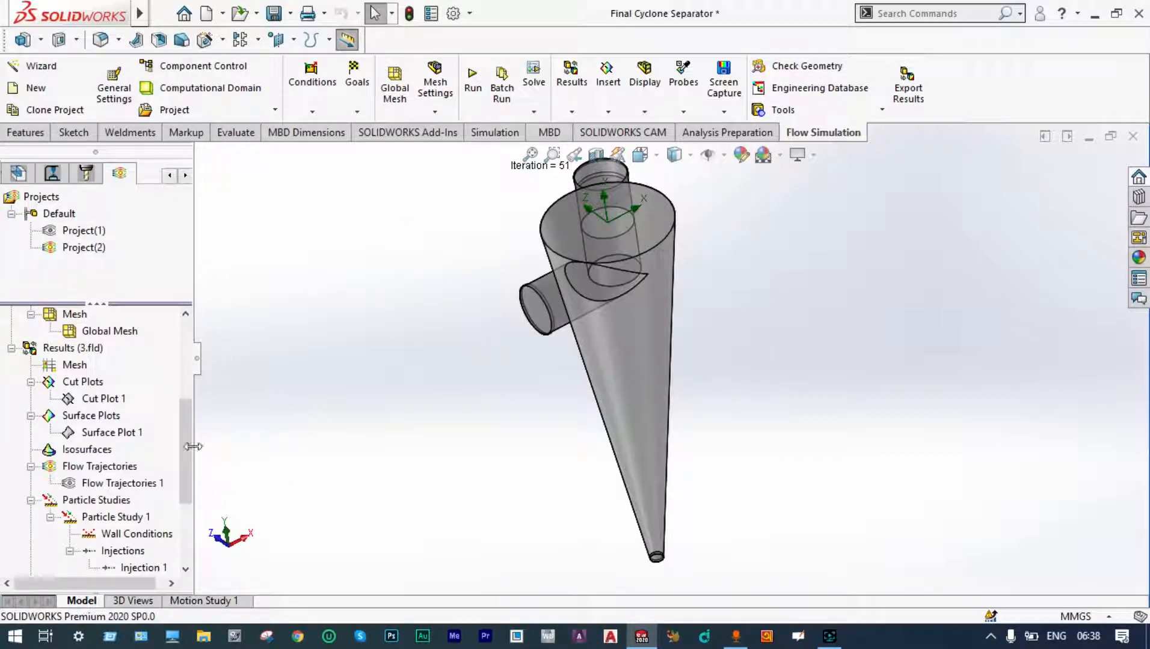
# Play the particle trajectories animation of Injection 1
pyautogui.moveTo(188, 439); pyautogui.dragTo(188, 498)
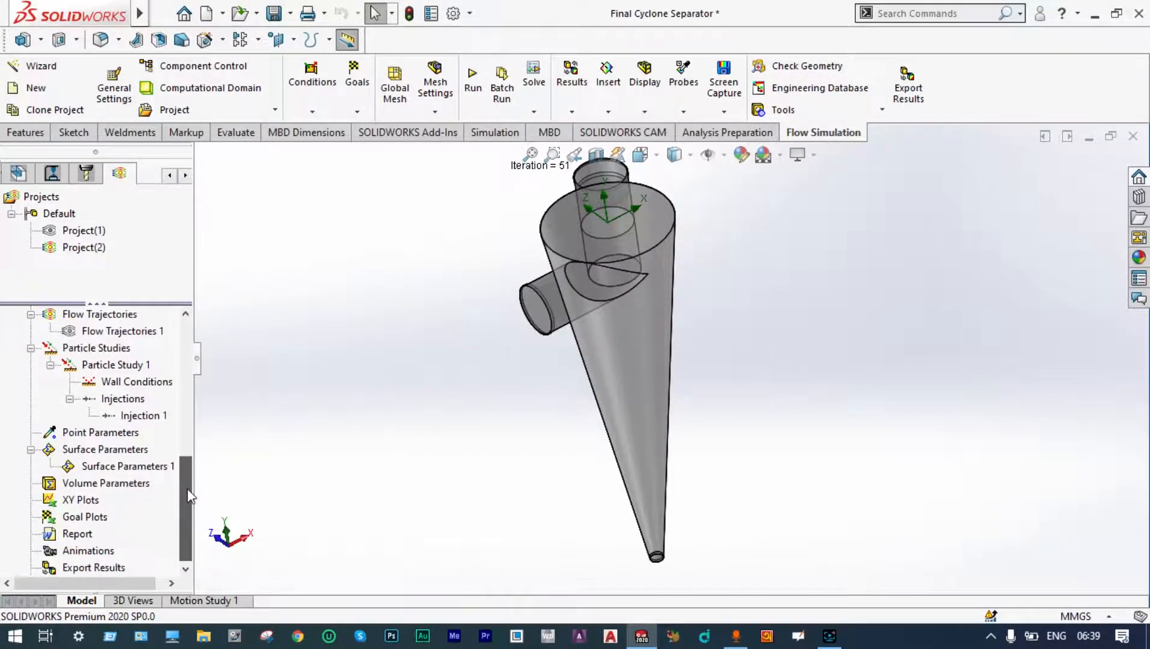
pyautogui.rightClick(155, 423)
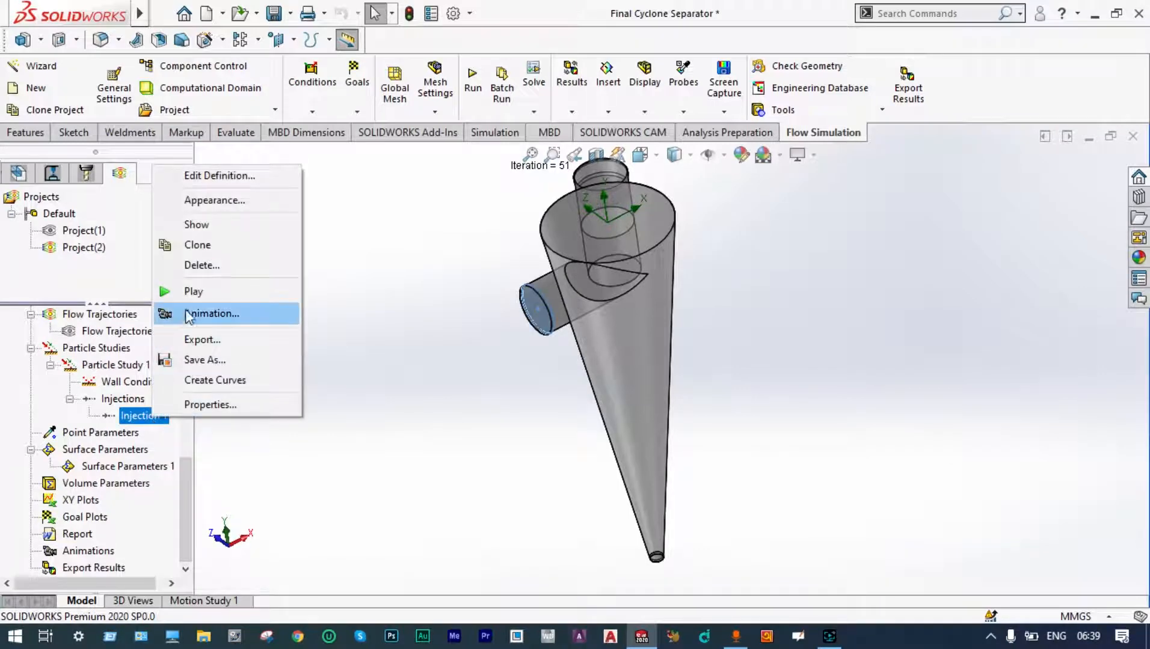
pyautogui.click(194, 293)
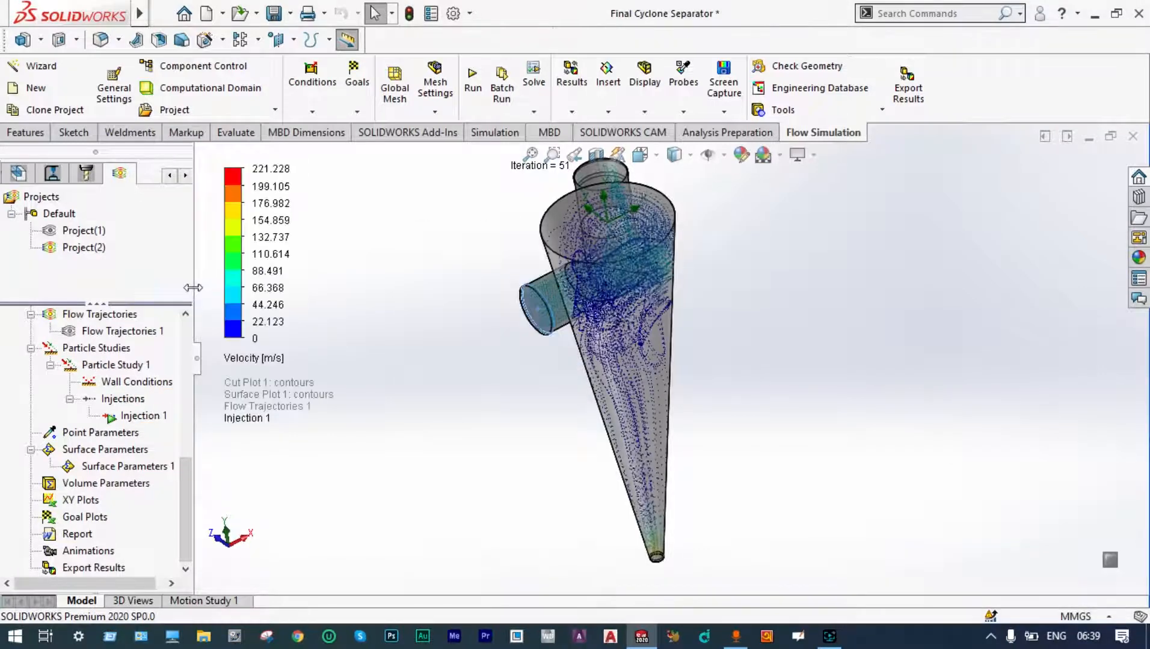
# Switch to the front view and examine the velocity-coloured particle trajectories in the inlet and upper cone
pyautogui.click(640, 155)
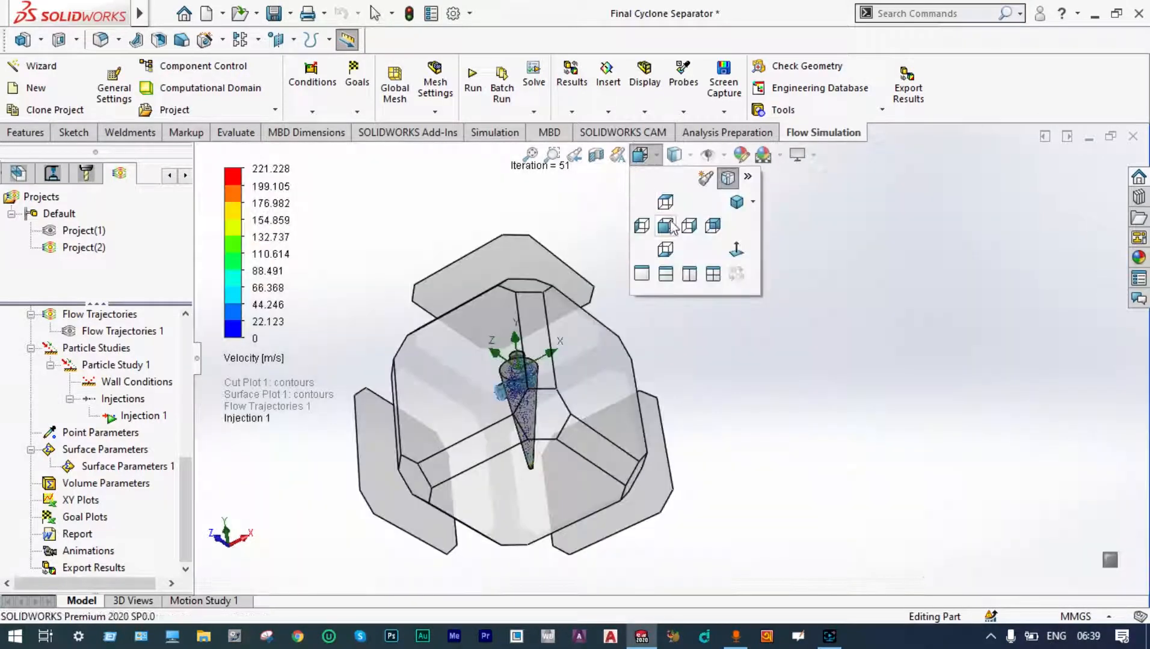
pyautogui.click(671, 226)
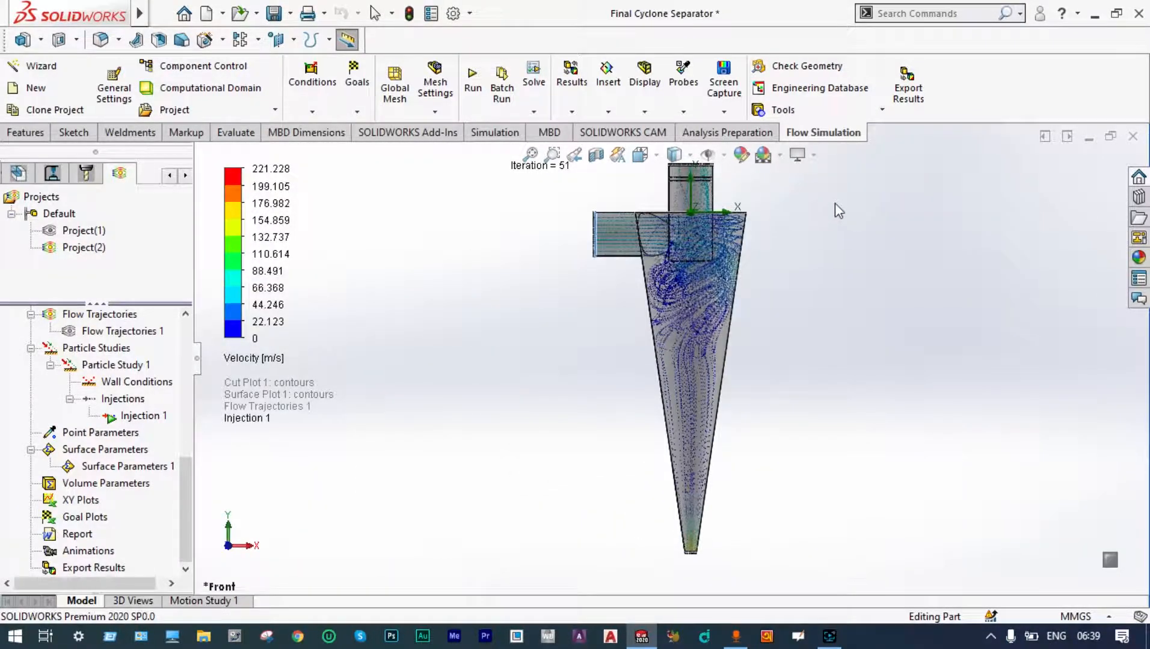
pyautogui.scroll(2, 787, 207)
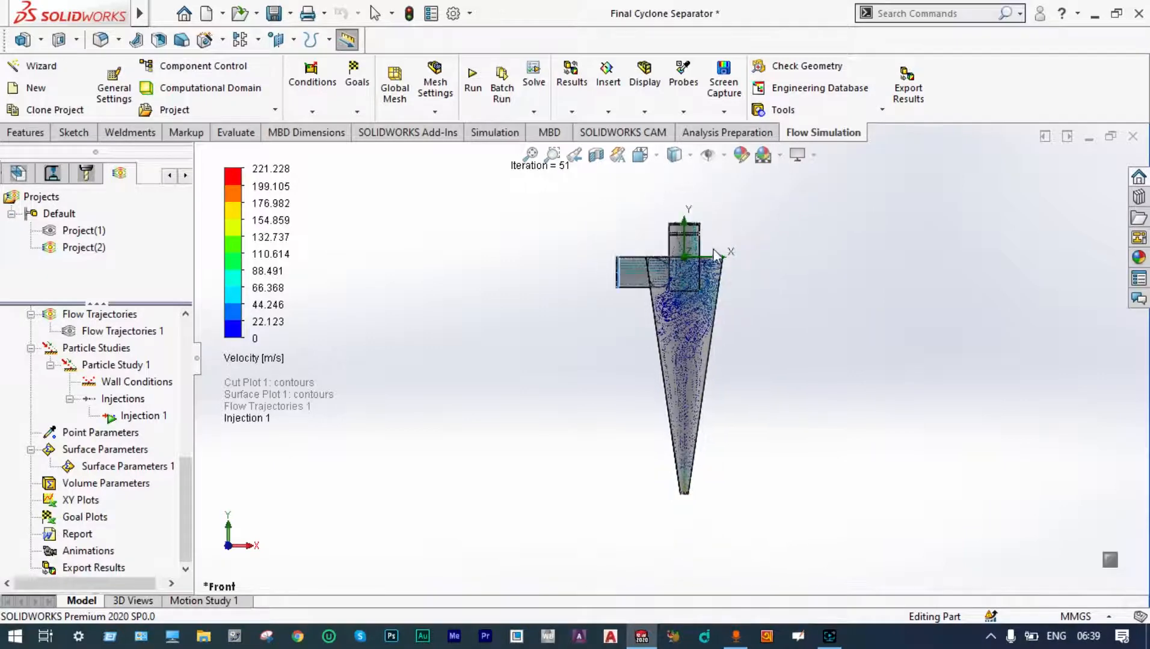
pyautogui.scroll(-5, 713, 250)
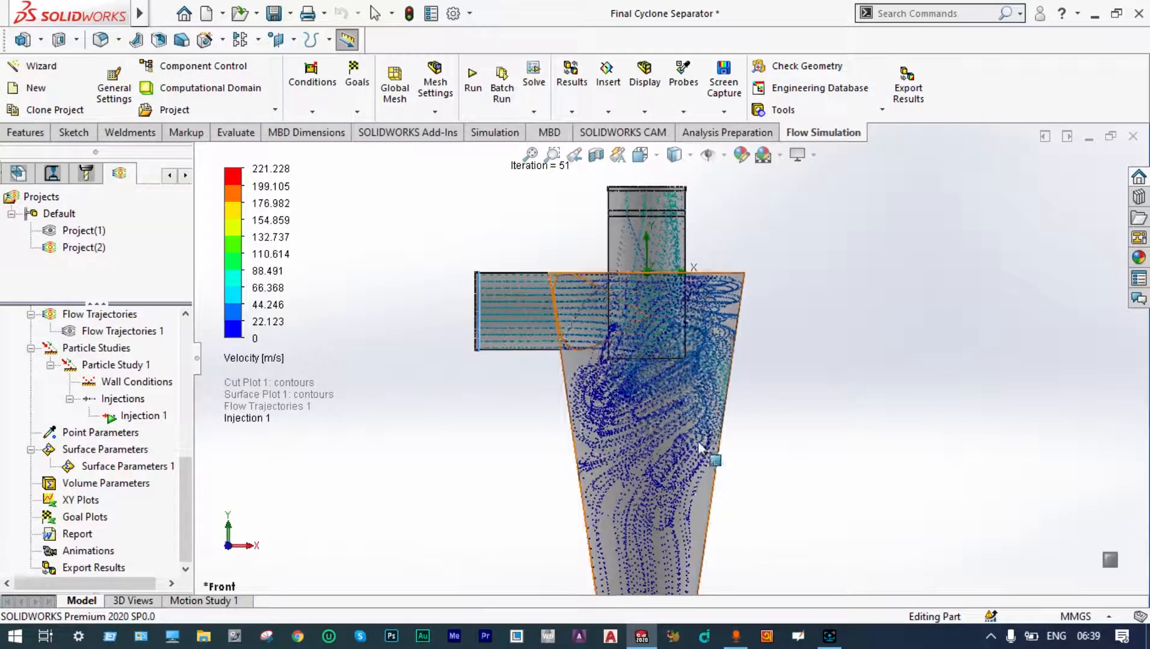
# Examine the velocity-coloured particle trajectories along the cyclone, from the bottom outlet to the side inlet and top outlet
pyautogui.scroll(3, 654, 493)
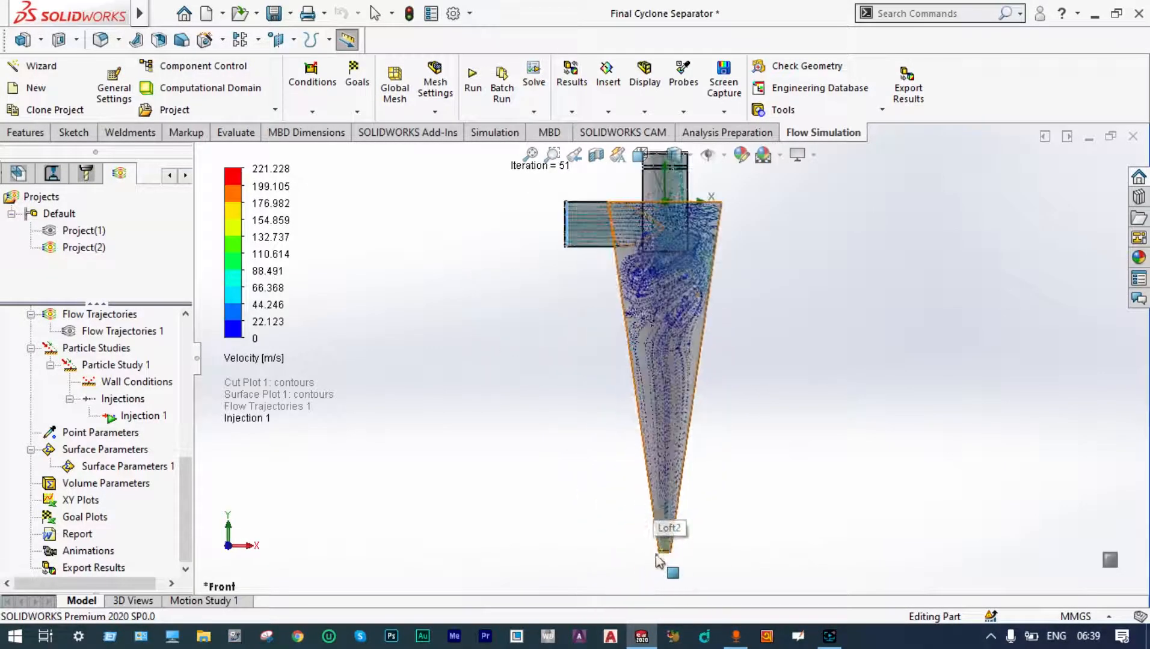
pyautogui.scroll(-3, 658, 560)
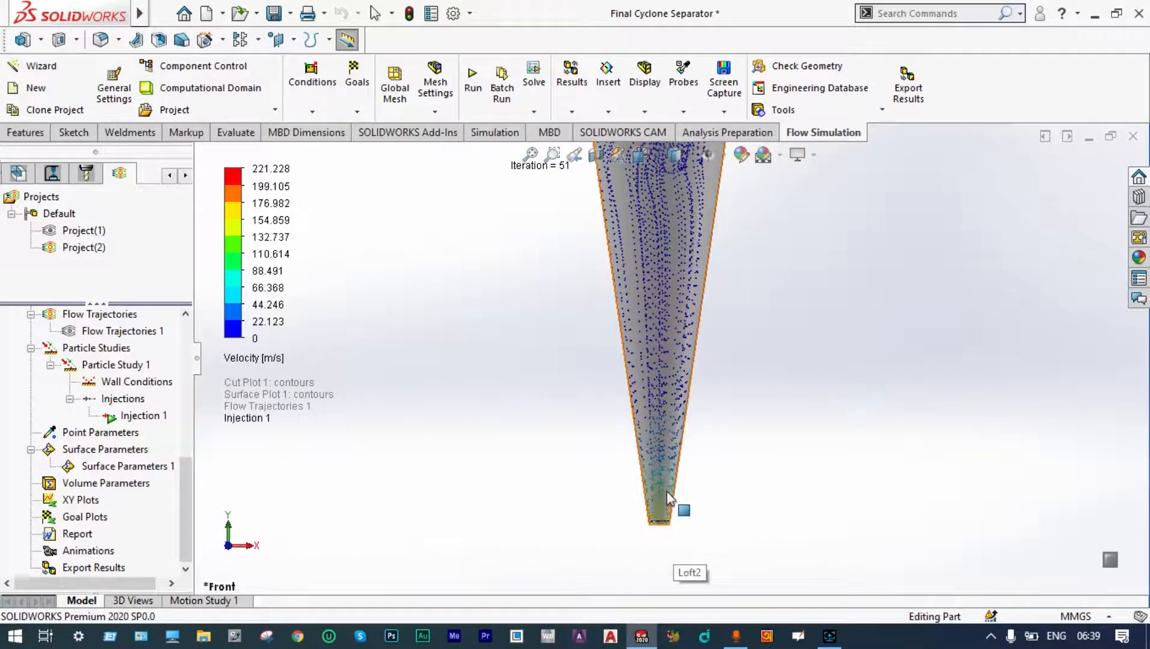
pyautogui.scroll(-4, 669, 485)
pyautogui.scroll(2, 699, 425)
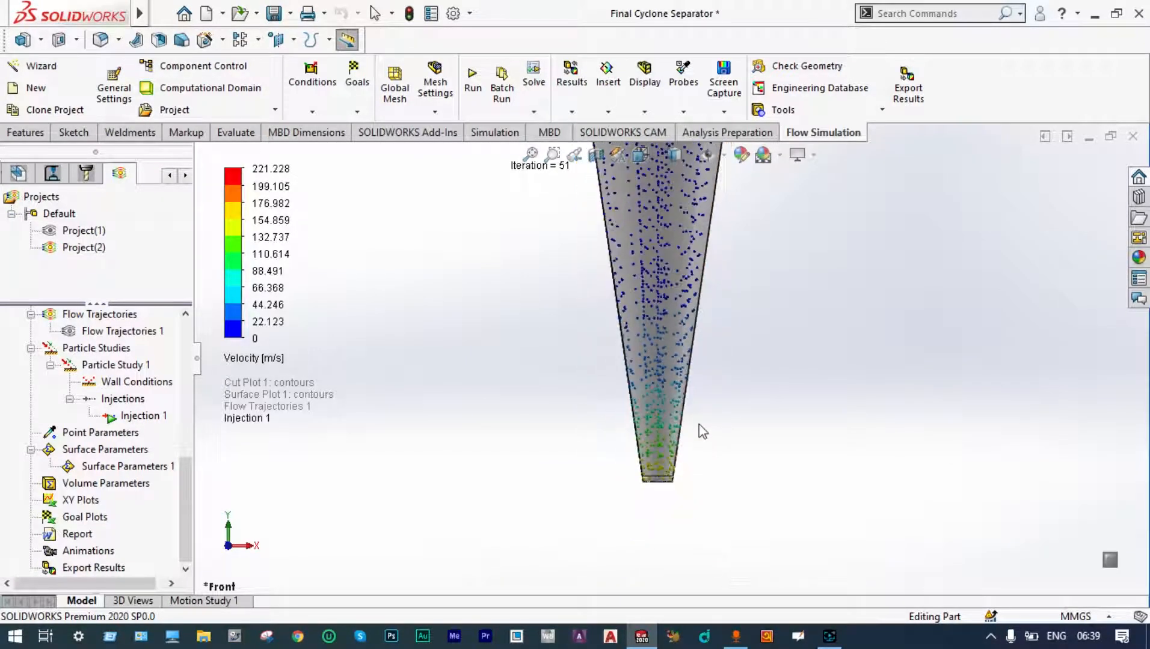
pyautogui.scroll(1, 708, 389)
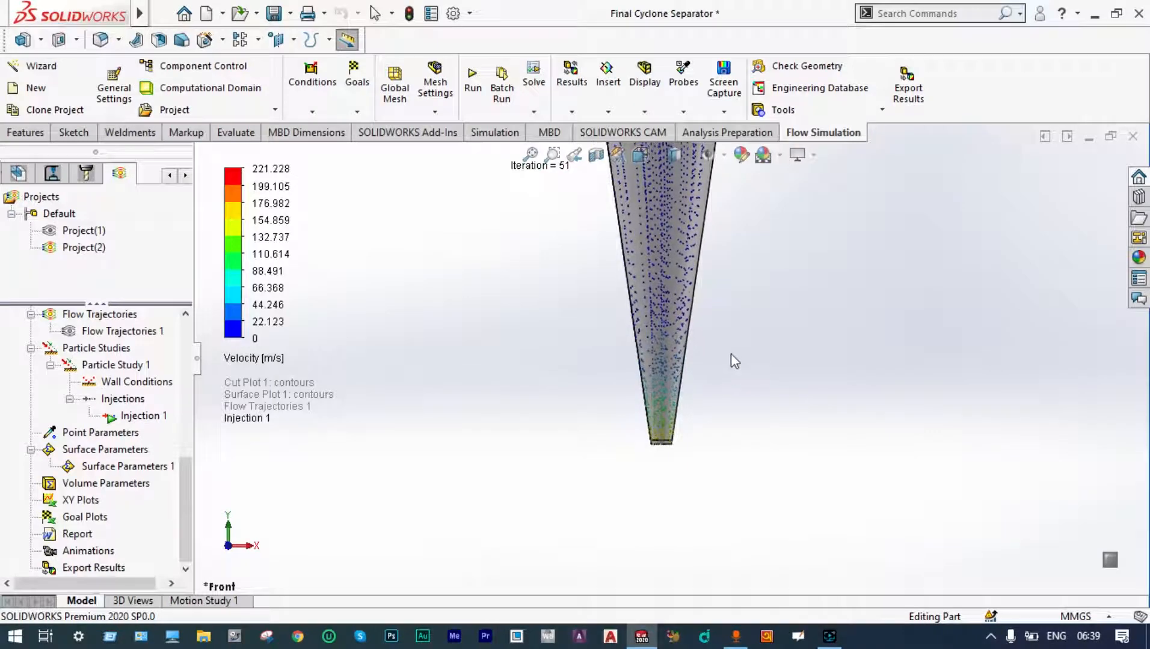
pyautogui.scroll(2, 732, 356)
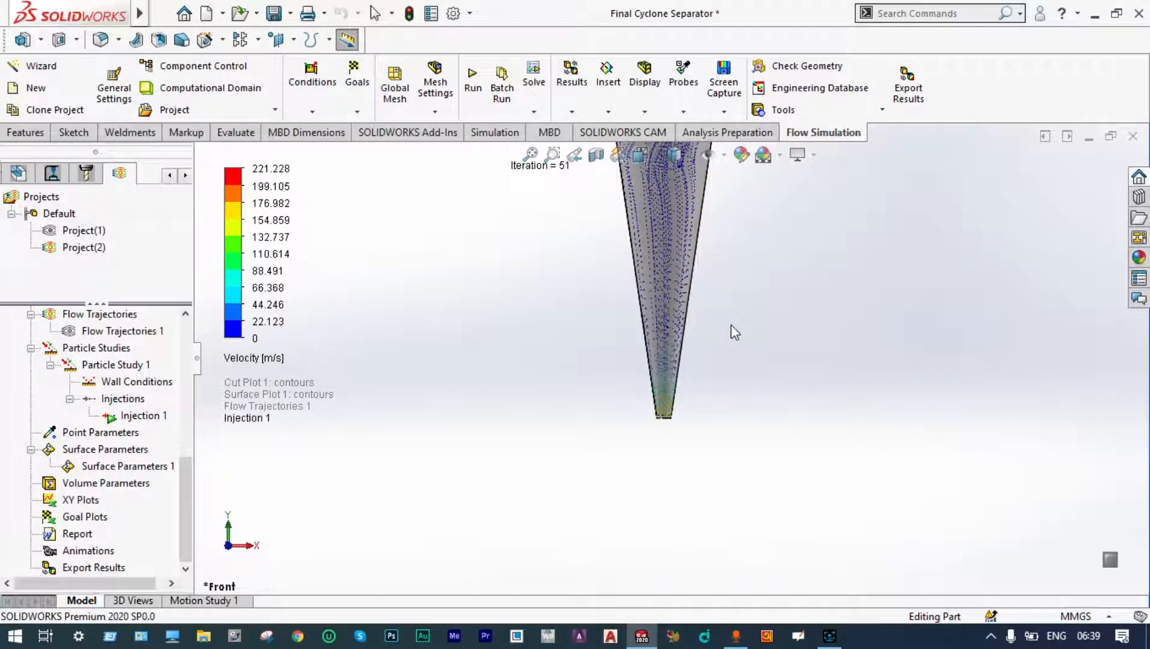
pyautogui.scroll(3, 730, 326)
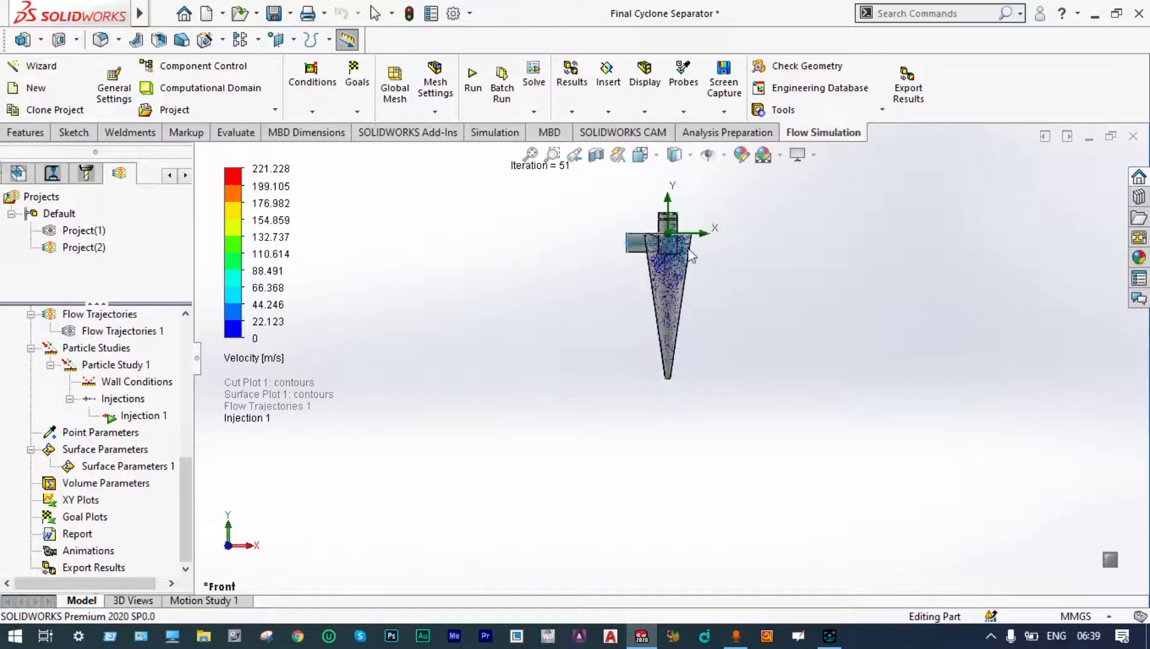
pyautogui.scroll(-5, 673, 256)
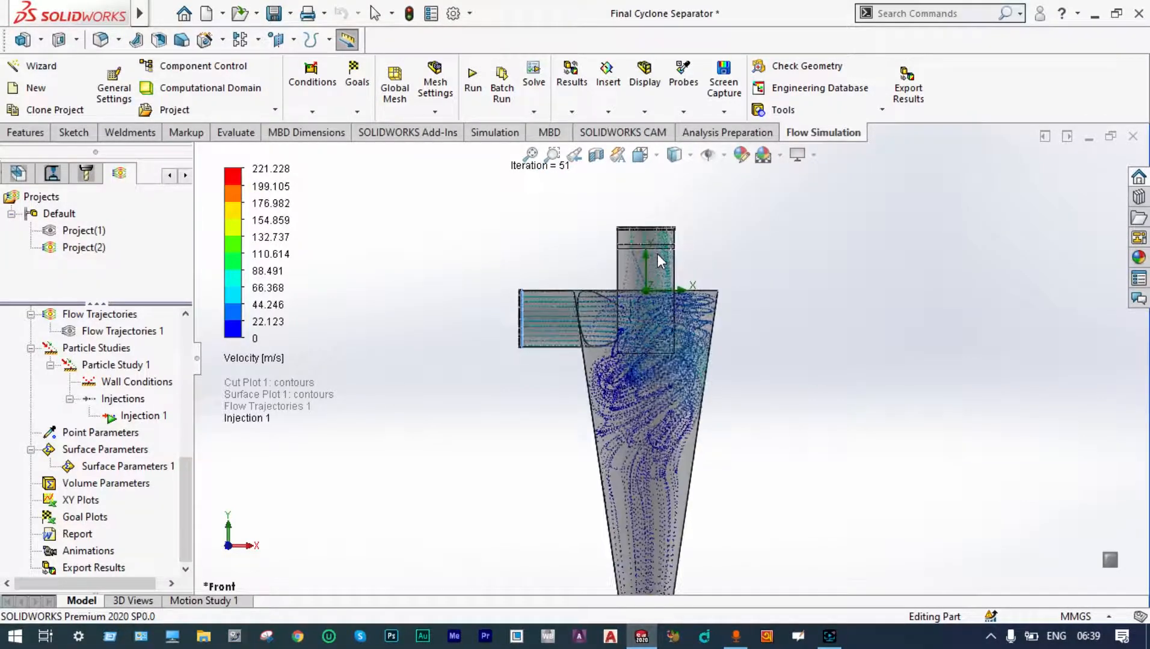
pyautogui.scroll(-2, 660, 260)
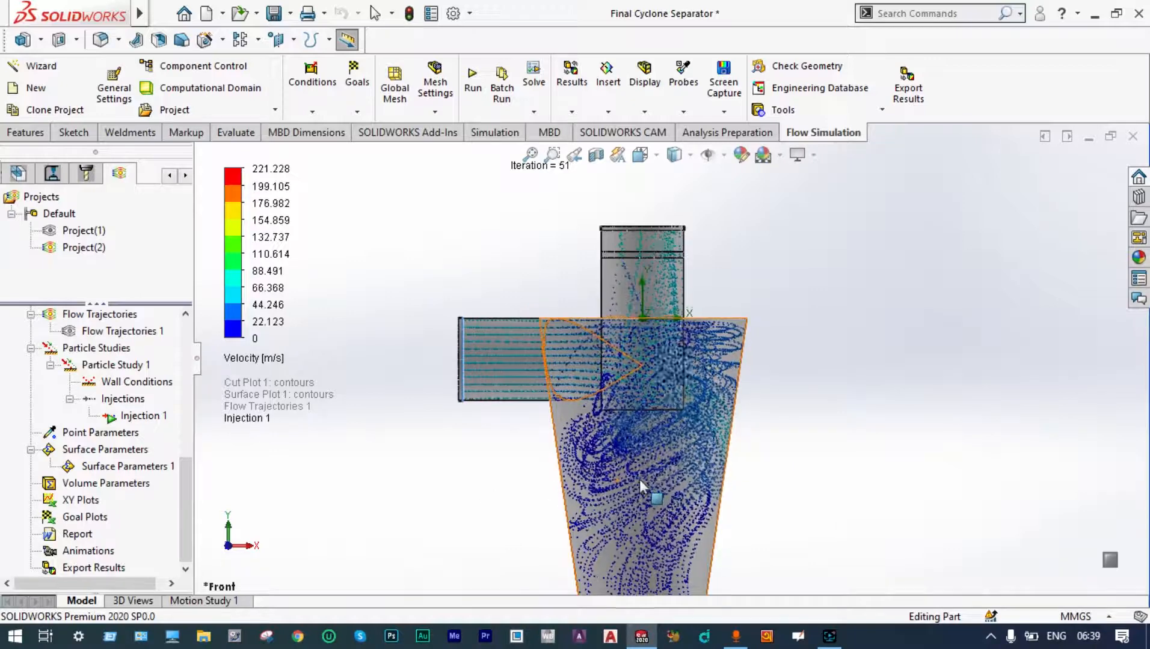
pyautogui.scroll(8, 639, 480)
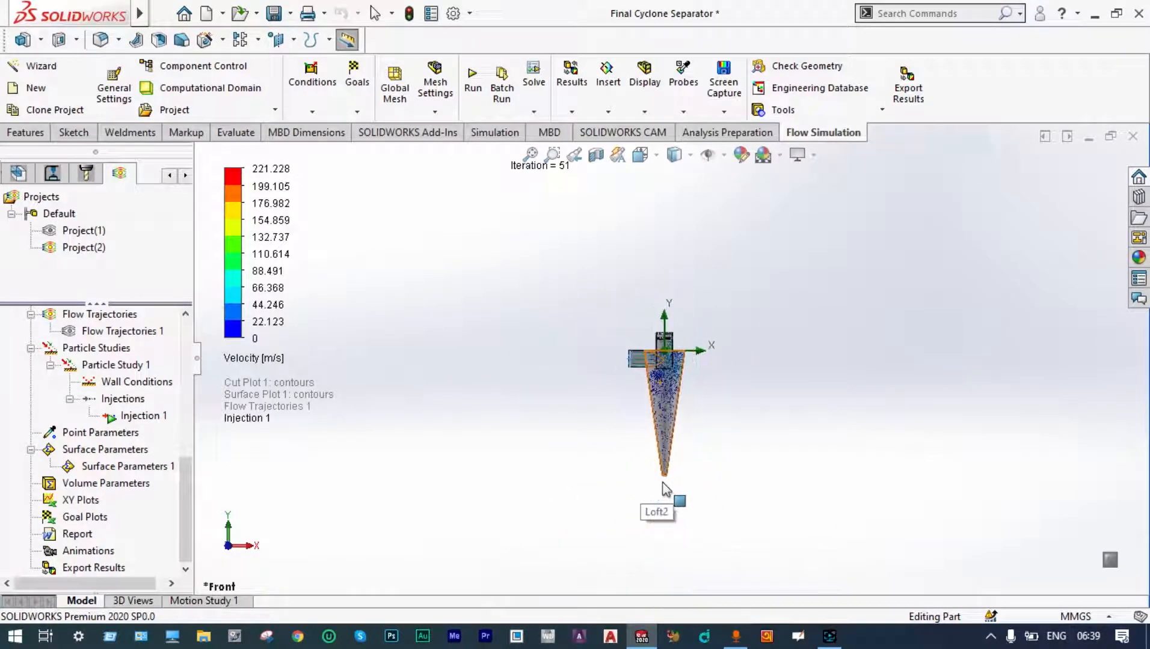
pyautogui.scroll(-6, 683, 457)
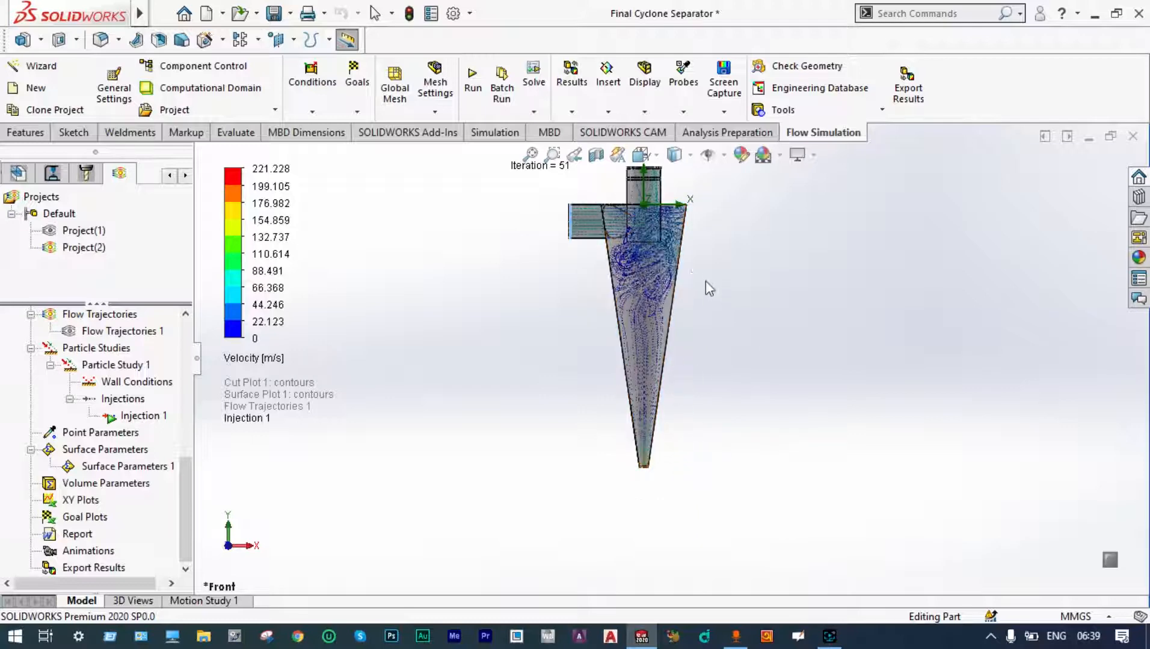
pyautogui.scroll(-2, 665, 220)
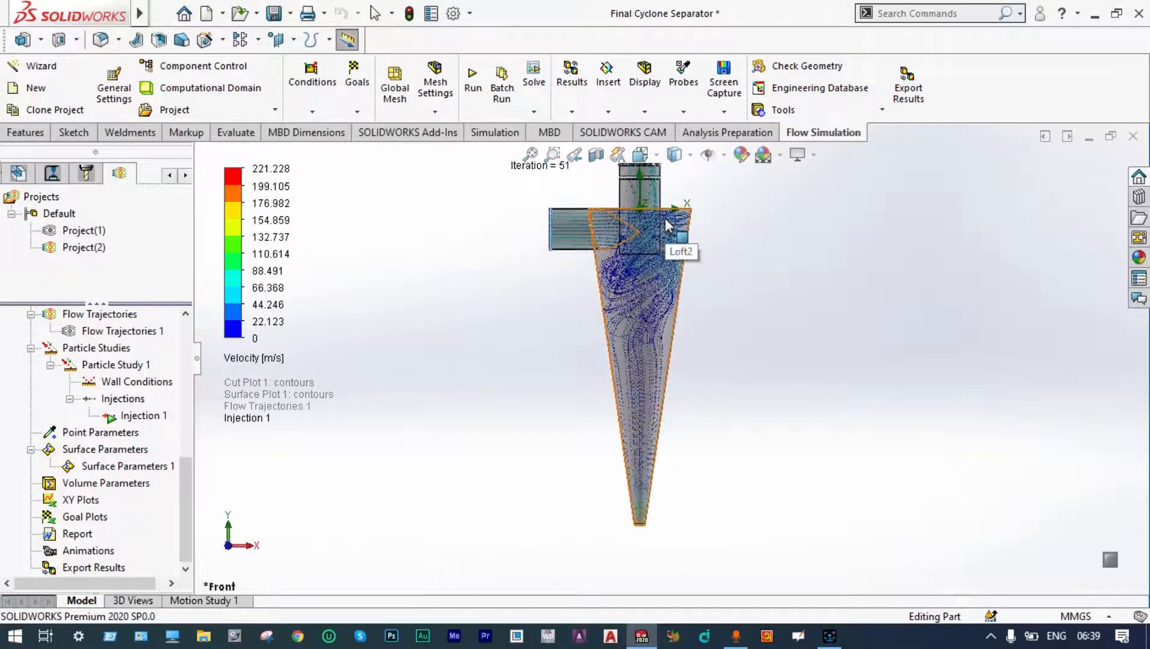
pyautogui.scroll(-2, 665, 224)
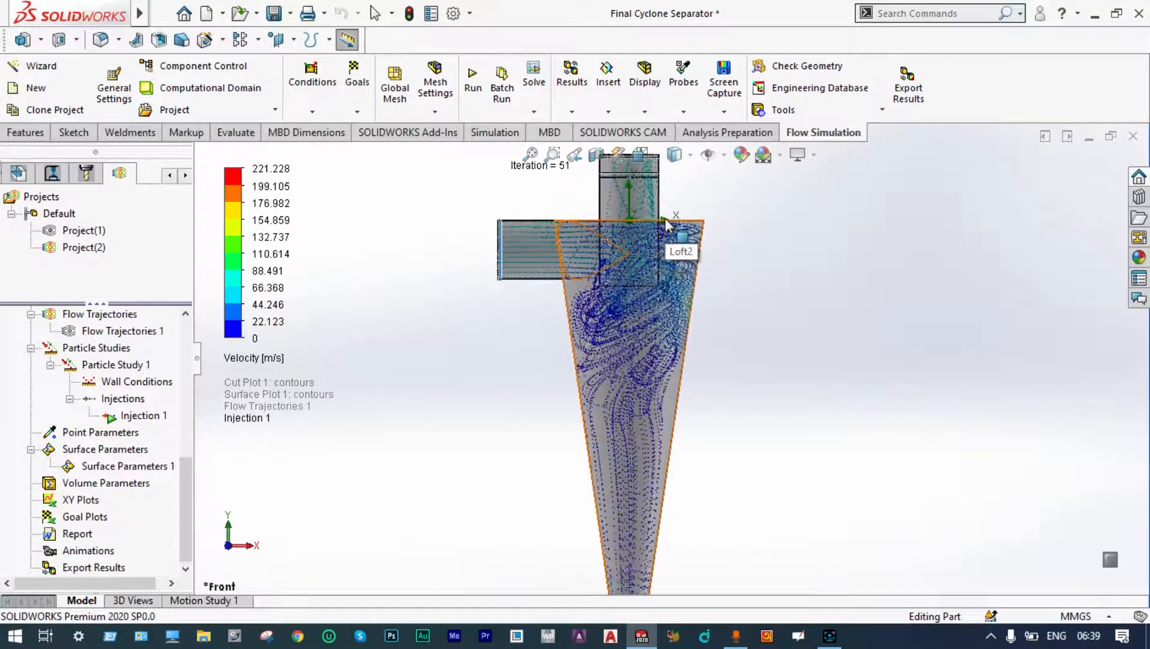
# Start a new surface parameters evaluation and browse its parameter list as far as the particle-related quantities
pyautogui.scroll(1, 170, 481)
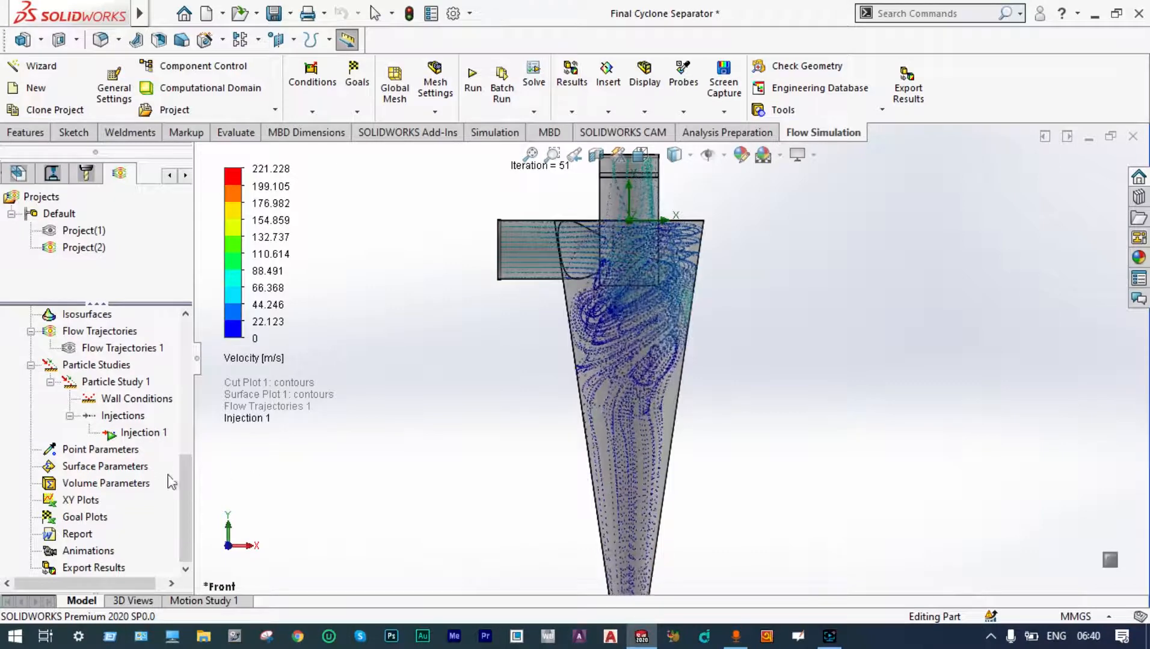
pyautogui.rightClick(130, 467)
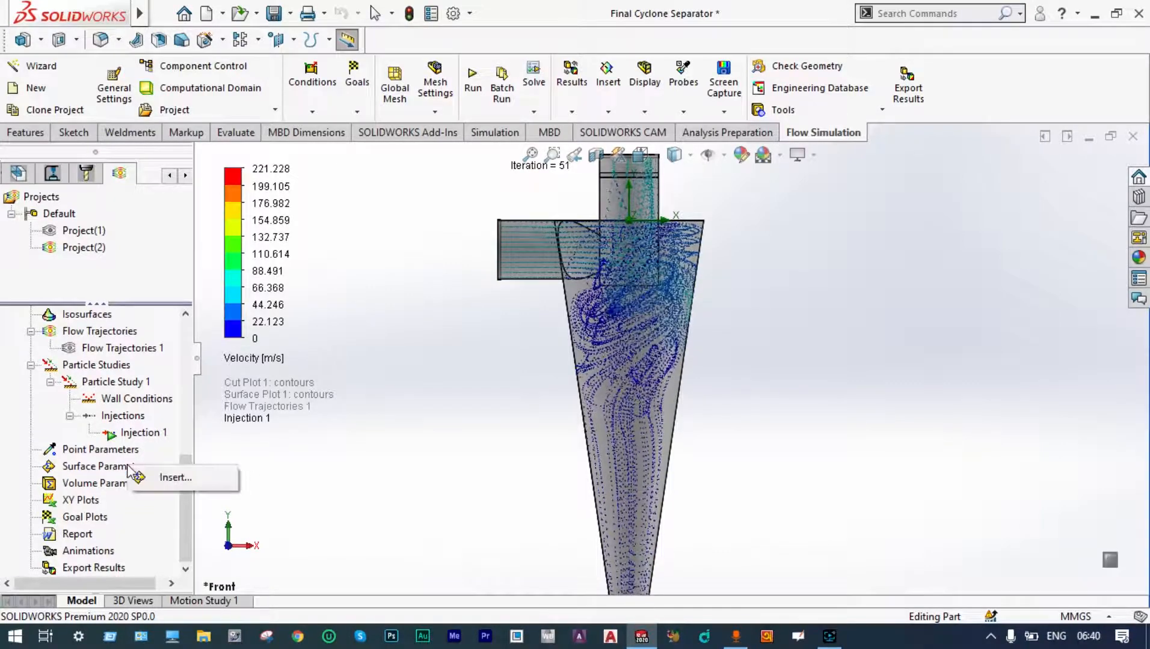
pyautogui.click(162, 479)
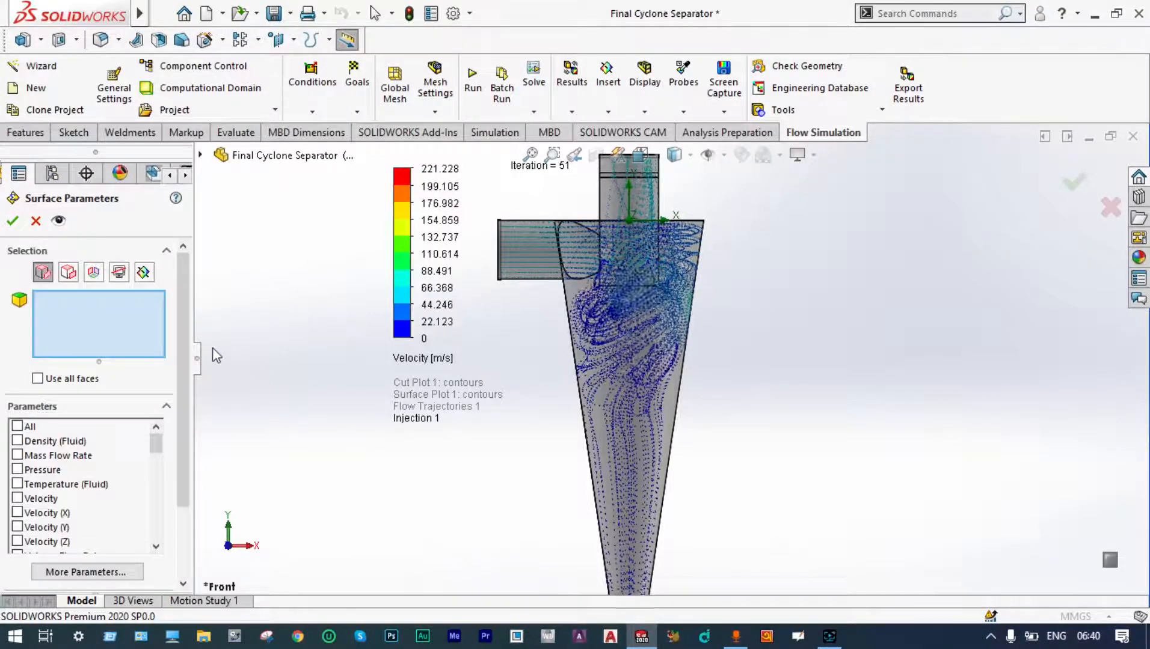
pyautogui.moveTo(190, 337); pyautogui.dragTo(188, 368)
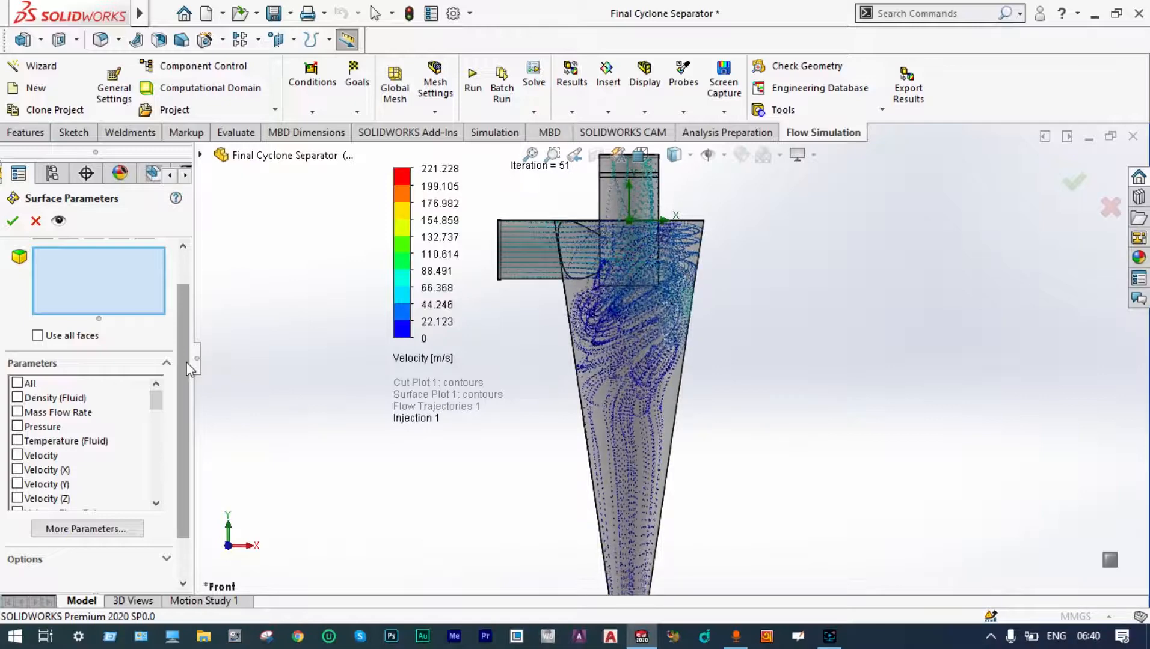
pyautogui.scroll(-2, 190, 367)
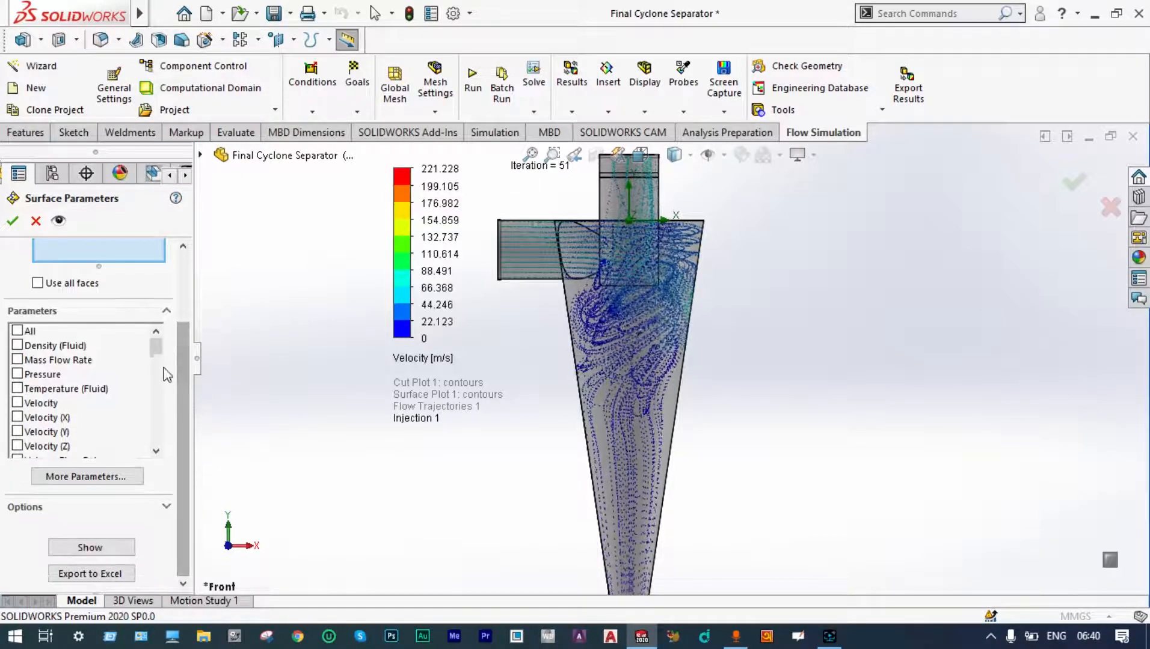
pyautogui.moveTo(160, 357); pyautogui.dragTo(160, 439)
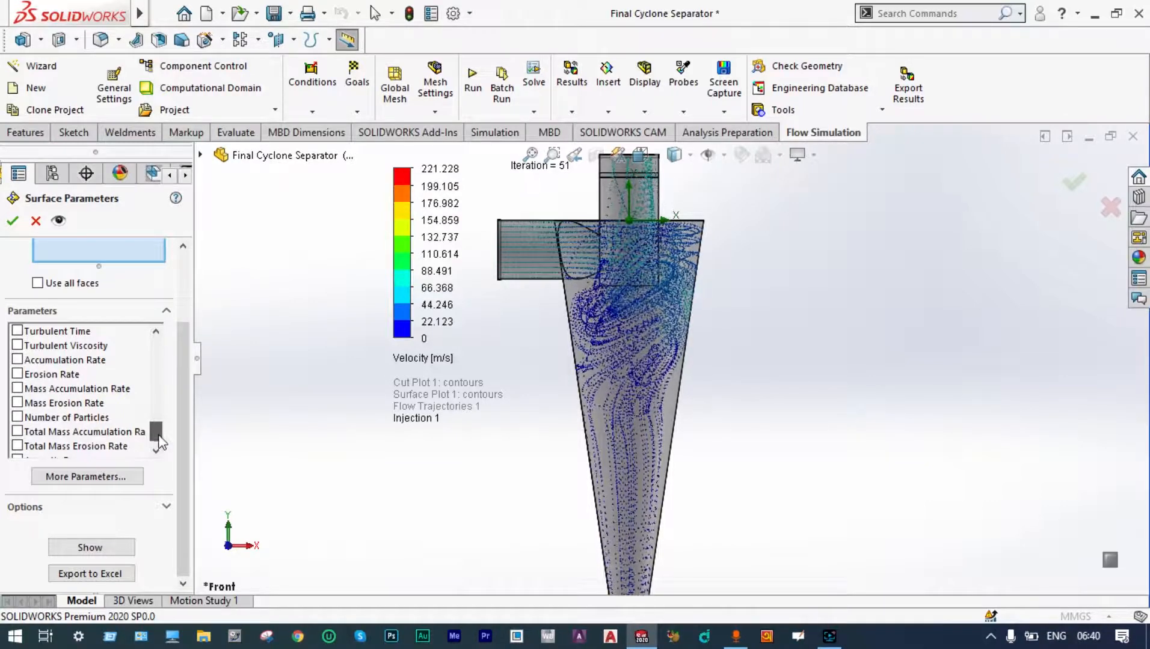
pyautogui.moveTo(158, 438); pyautogui.dragTo(157, 428)
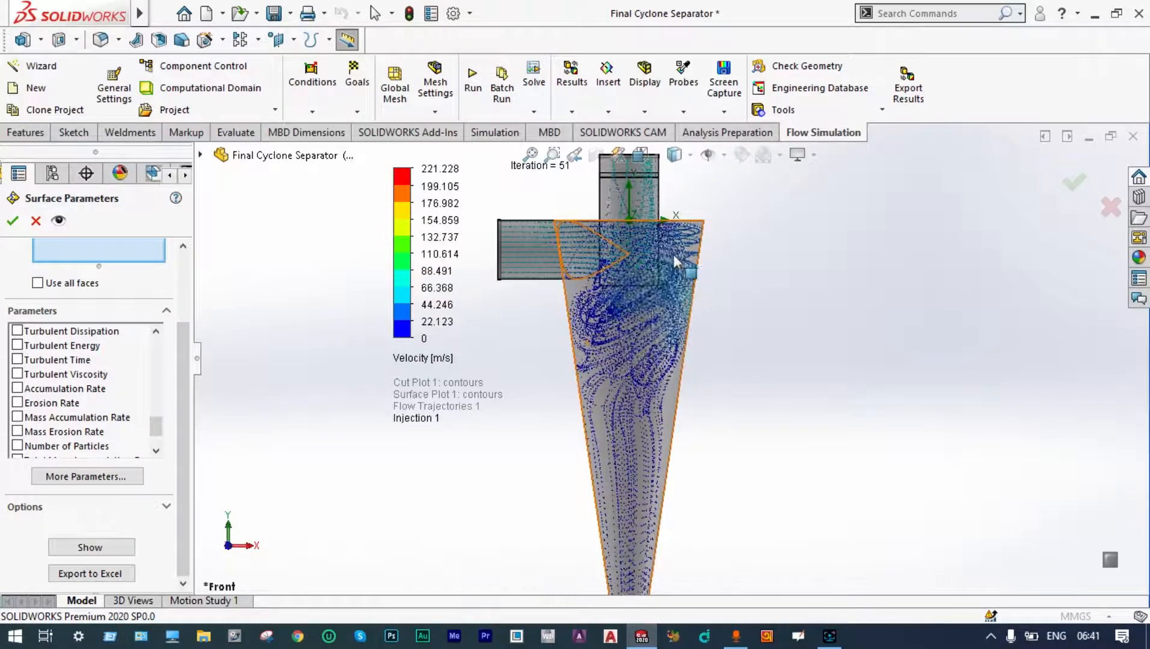
# Examine the particle trajectories around the side inlet, the top outlet pipe and the cone
pyautogui.scroll(-2, 670, 255)
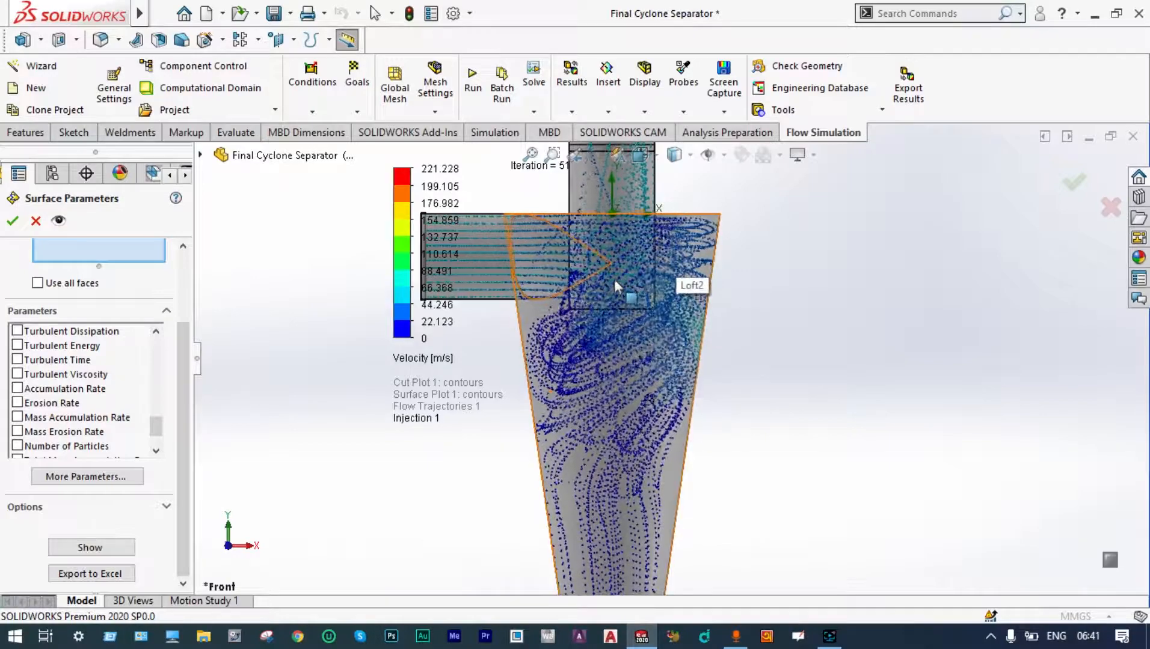
pyautogui.scroll(2, 671, 357)
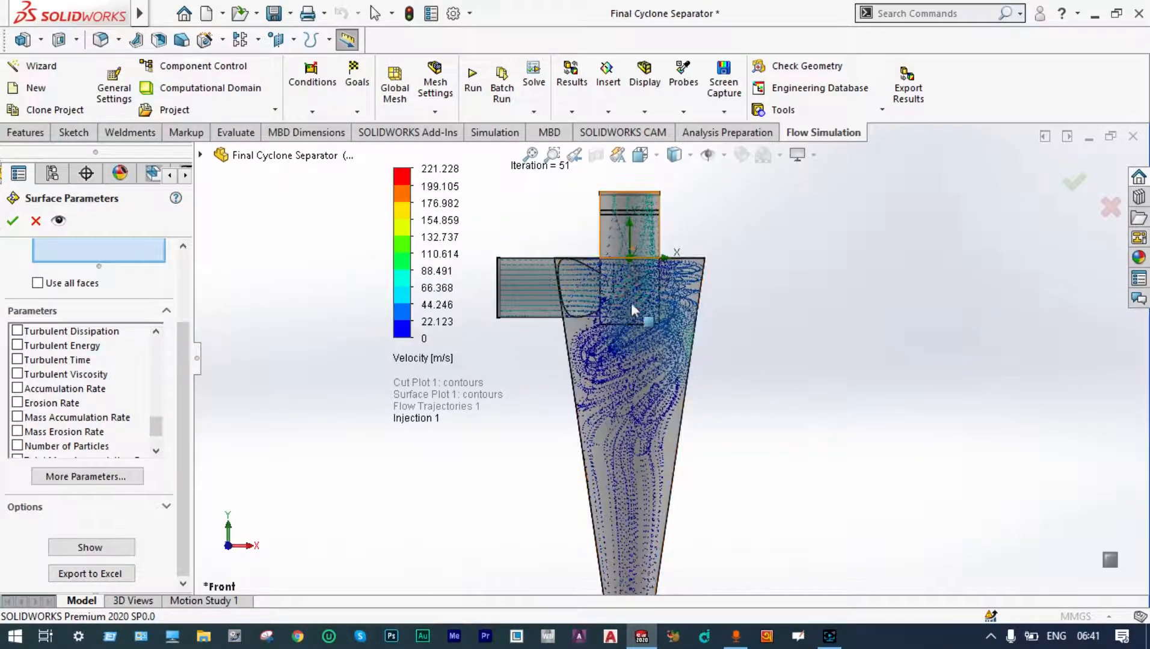
pyautogui.scroll(3, 664, 529)
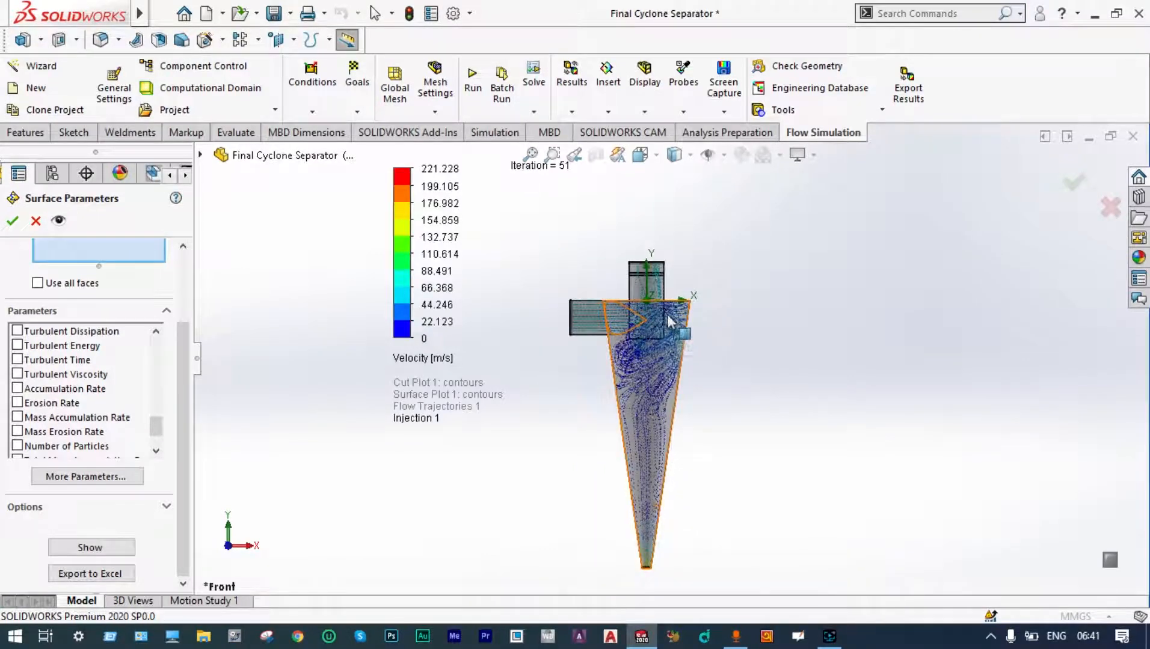
pyautogui.scroll(-2, 653, 281)
pyautogui.scroll(-2, 649, 284)
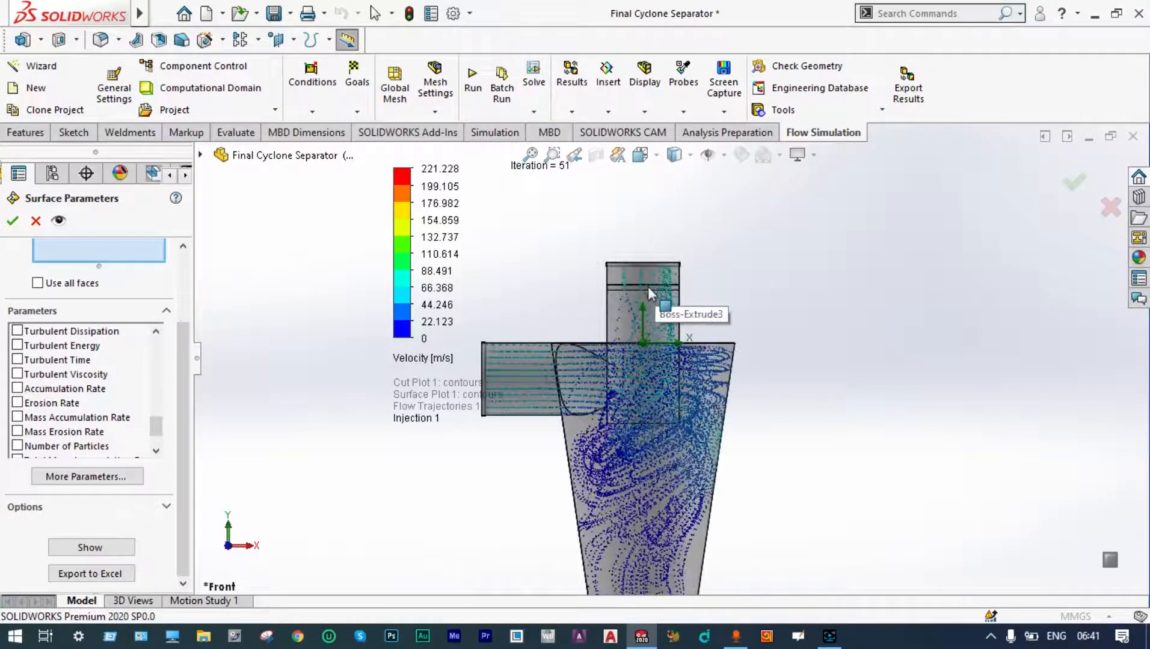
pyautogui.scroll(3, 754, 370)
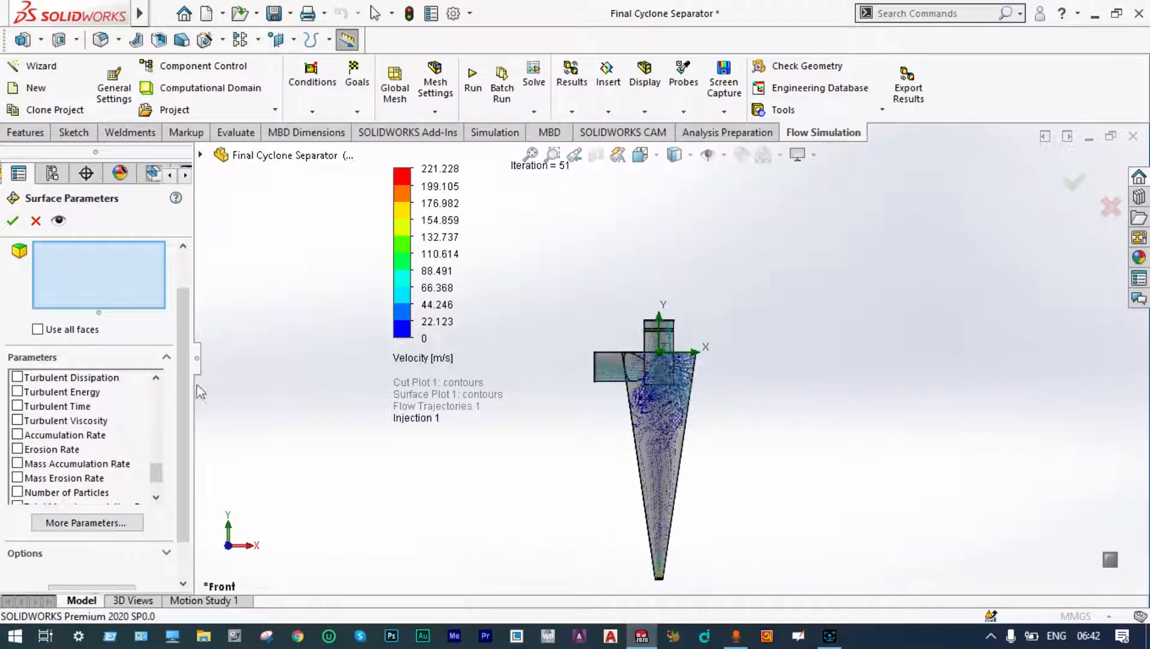
pyautogui.scroll(-2, 687, 319)
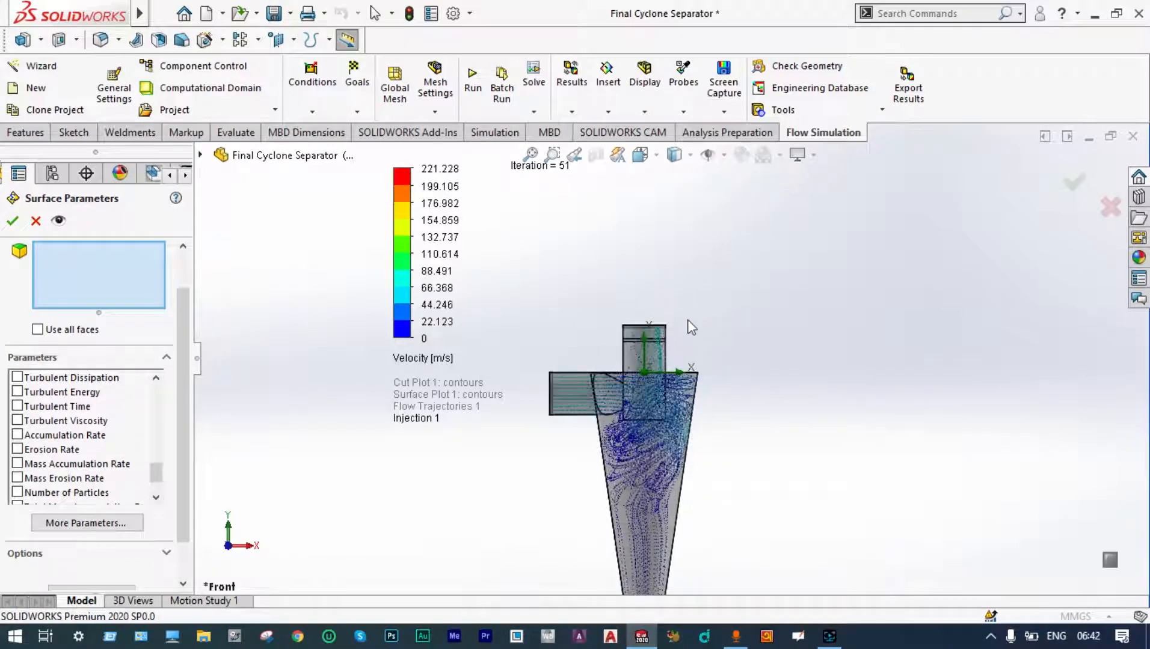
pyautogui.scroll(-3, 655, 368)
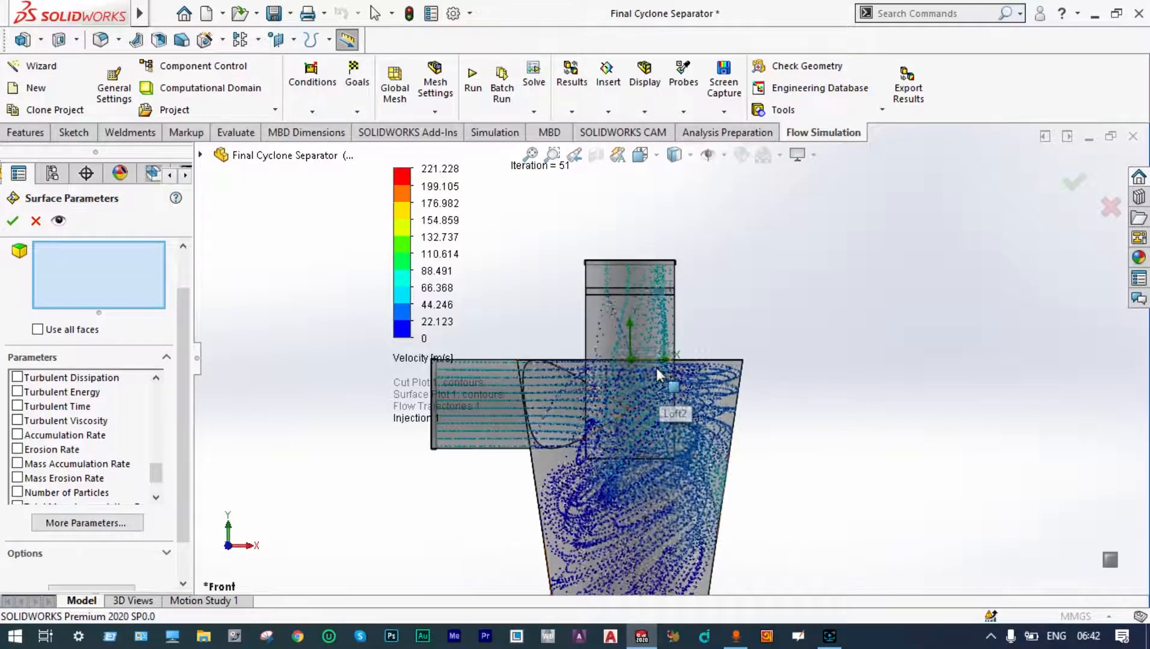
pyautogui.scroll(2, 655, 368)
pyautogui.scroll(5, 656, 368)
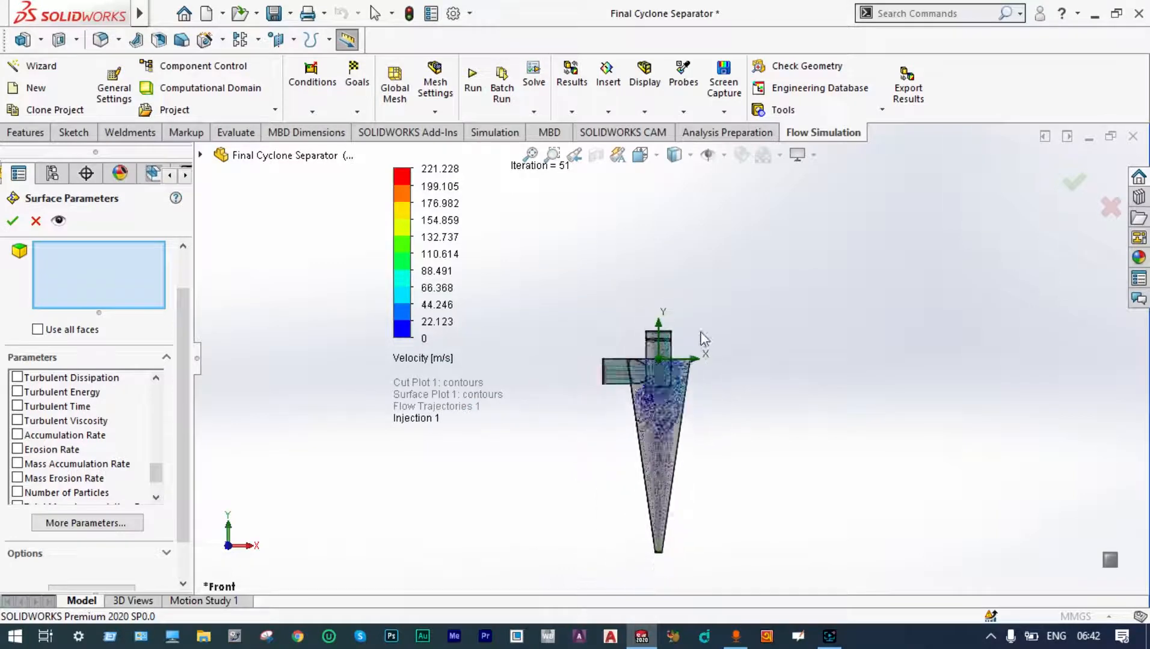
# Pick the LID3 face at the cone's bottom outlet as the evaluated surface, choosing it from the overlapping faces
pyautogui.scroll(-5, 722, 482)
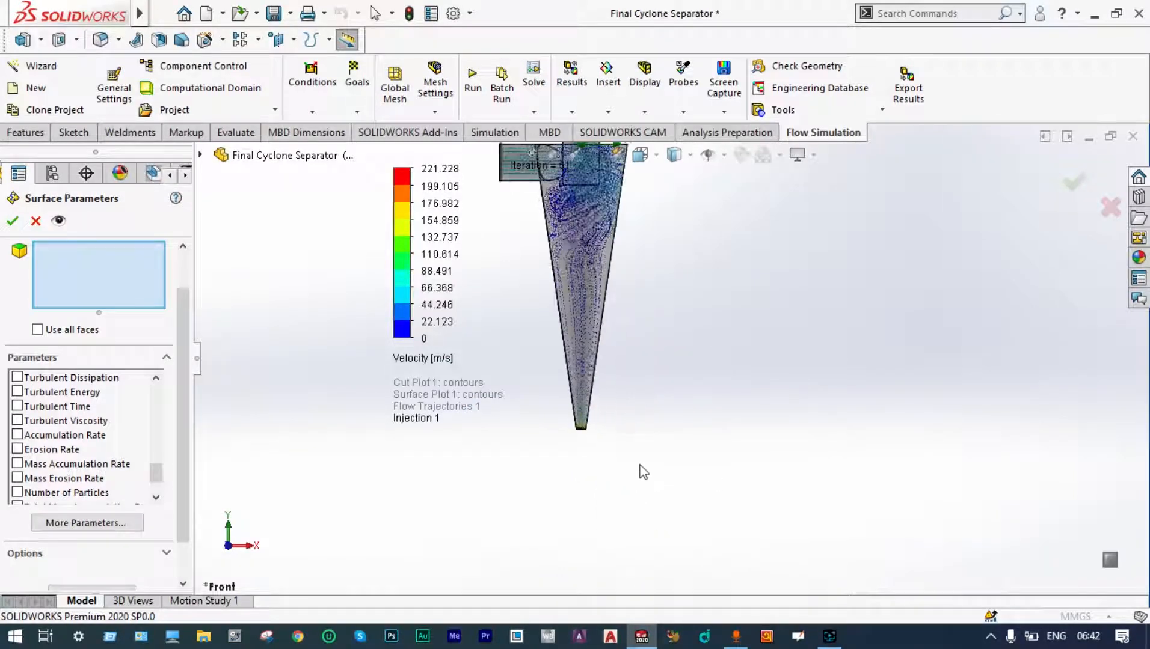
pyautogui.rightClick(616, 396)
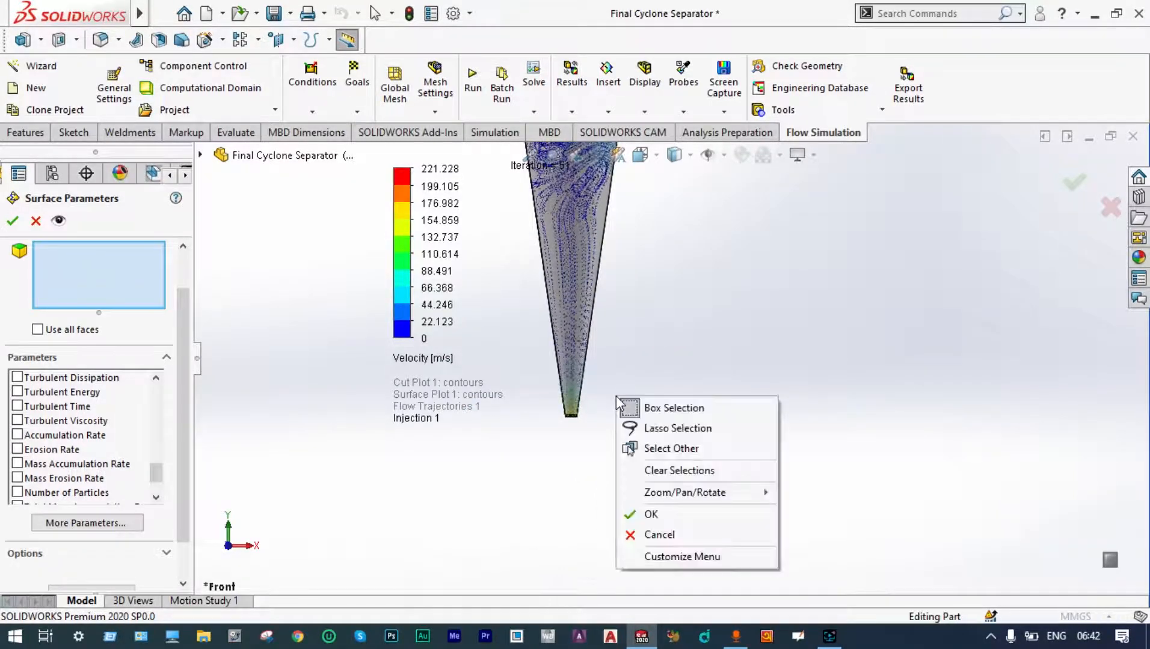
pyautogui.moveTo(685, 492)
pyautogui.click(828, 544)
pyautogui.moveTo(823, 524); pyautogui.dragTo(677, 353)
pyautogui.rightClick(677, 354)
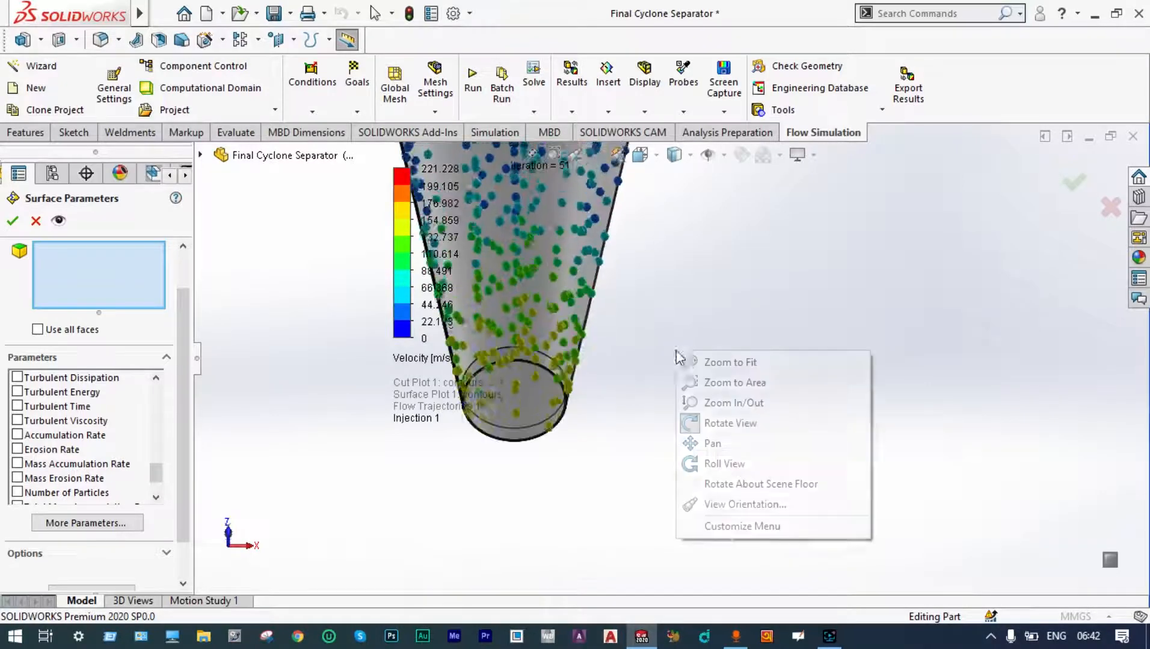
pyautogui.click(711, 442)
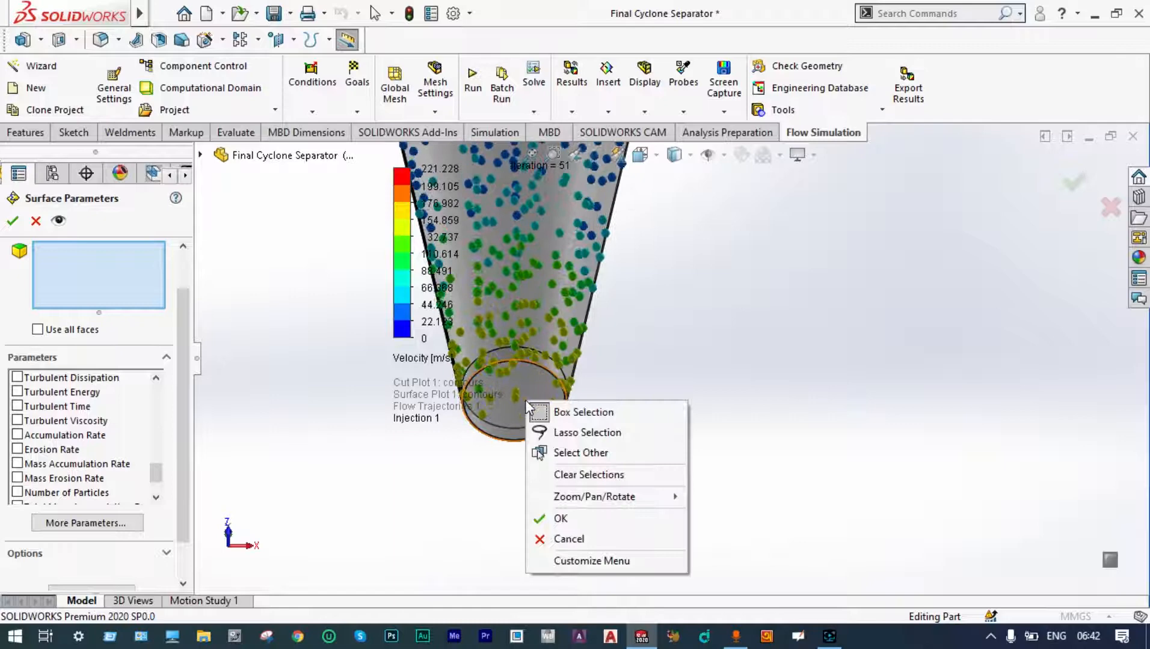
pyautogui.click(539, 453)
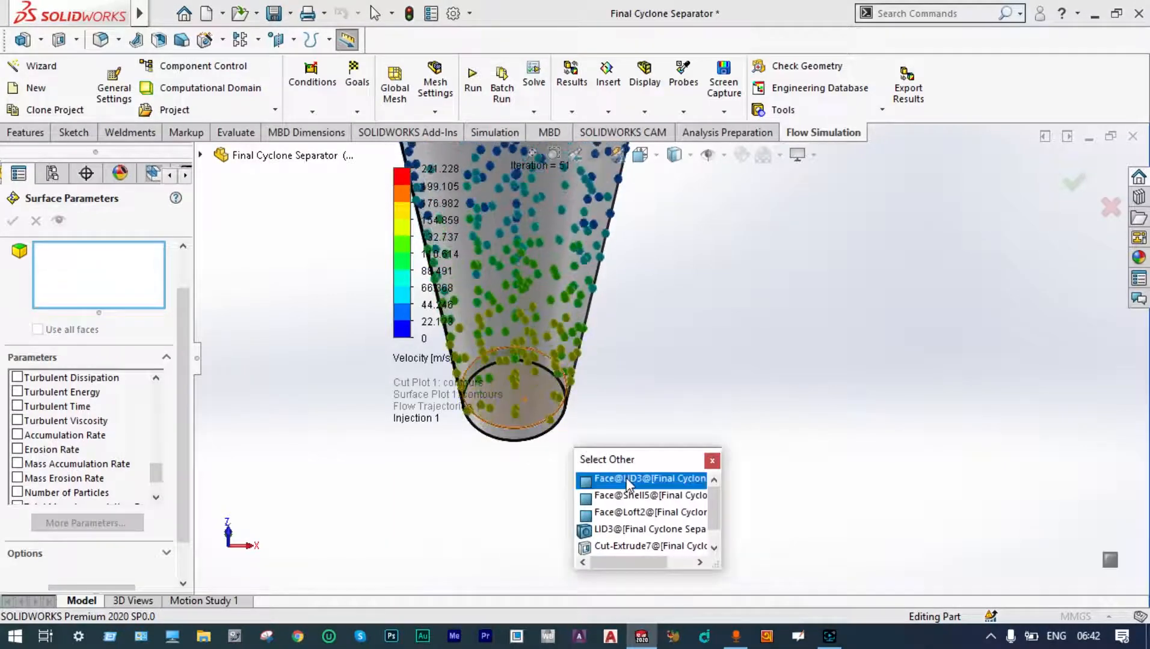
pyautogui.click(627, 480)
# Include Number of Particles among the parameters evaluated on the selected bottom outlet face
pyautogui.scroll(5, 627, 483)
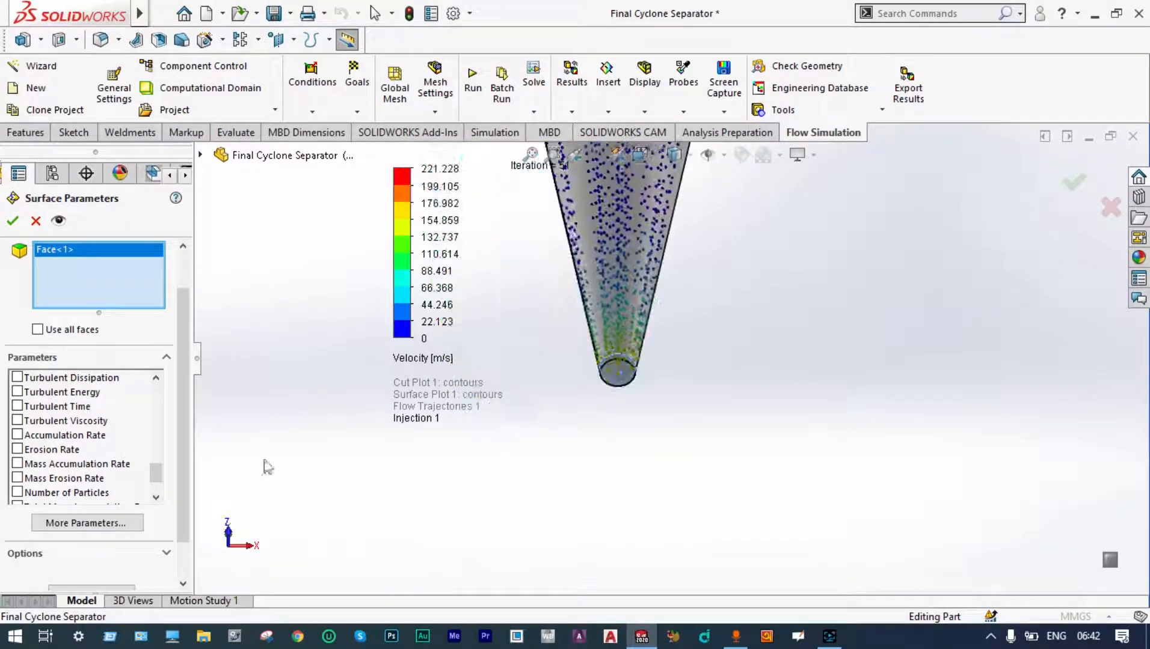
pyautogui.scroll(-1, 41, 384)
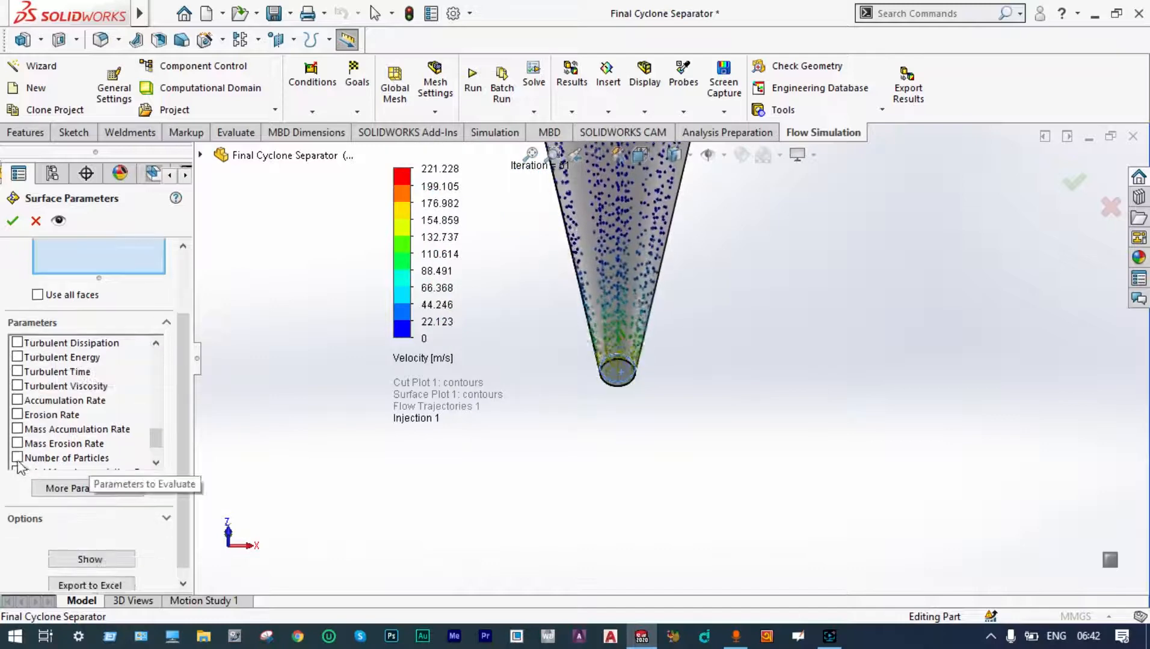
pyautogui.click(18, 458)
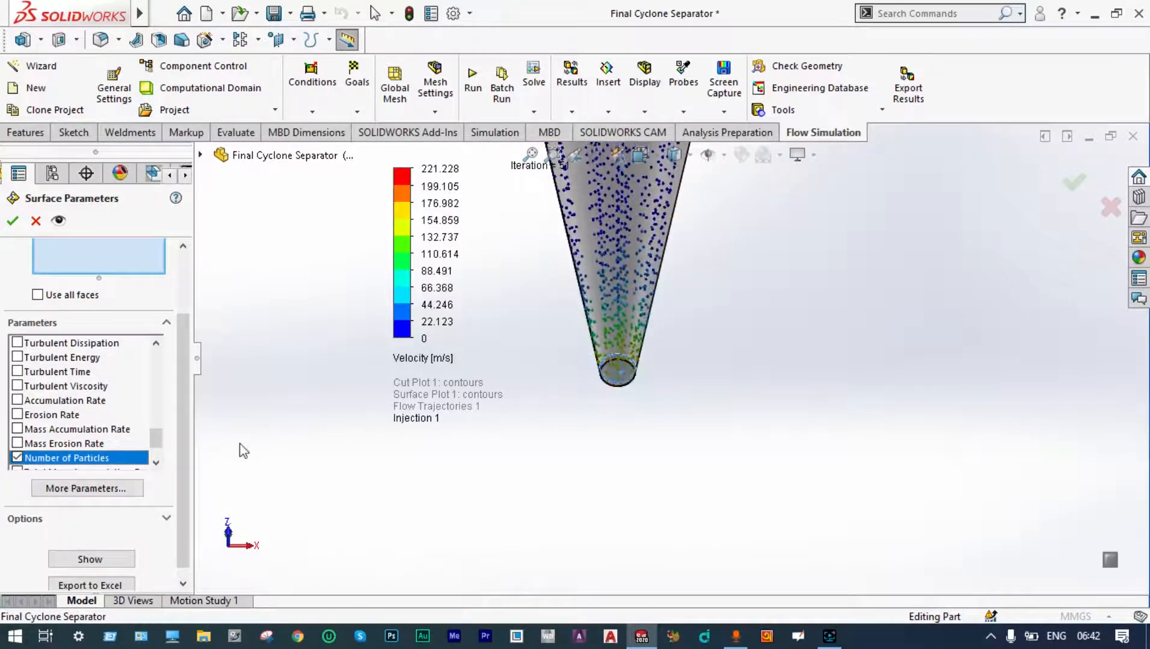
# Add the erosion and accumulation rates to the evaluated surface parameters, and extend the selection to all parameters
pyautogui.click(17, 443)
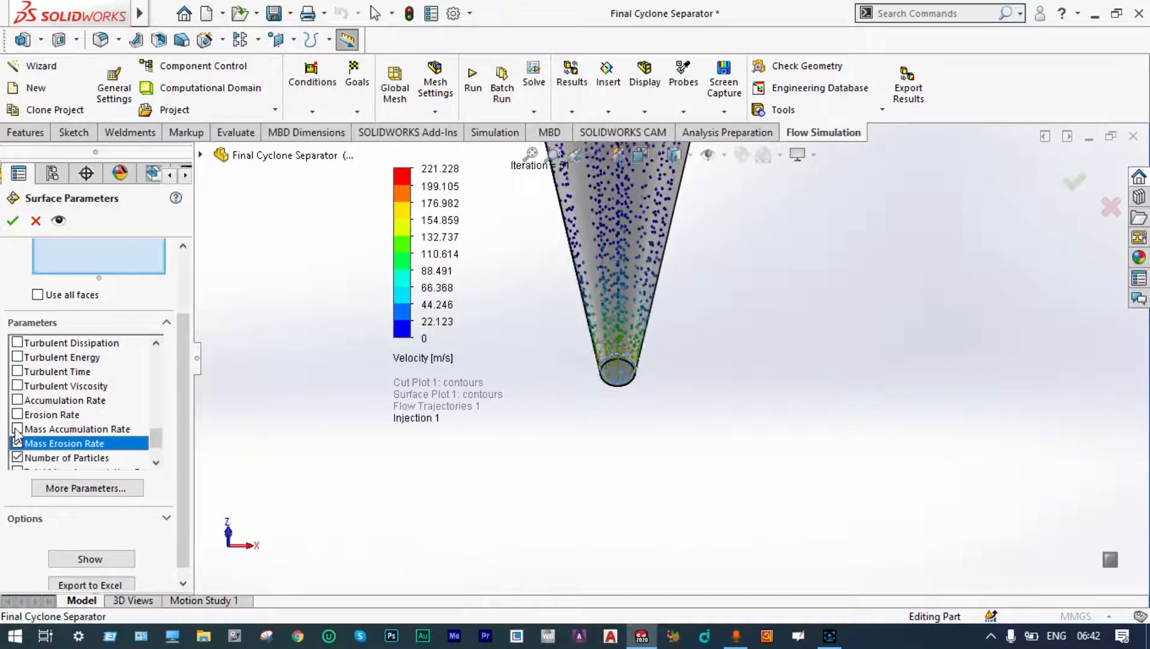
pyautogui.click(17, 429)
pyautogui.click(18, 415)
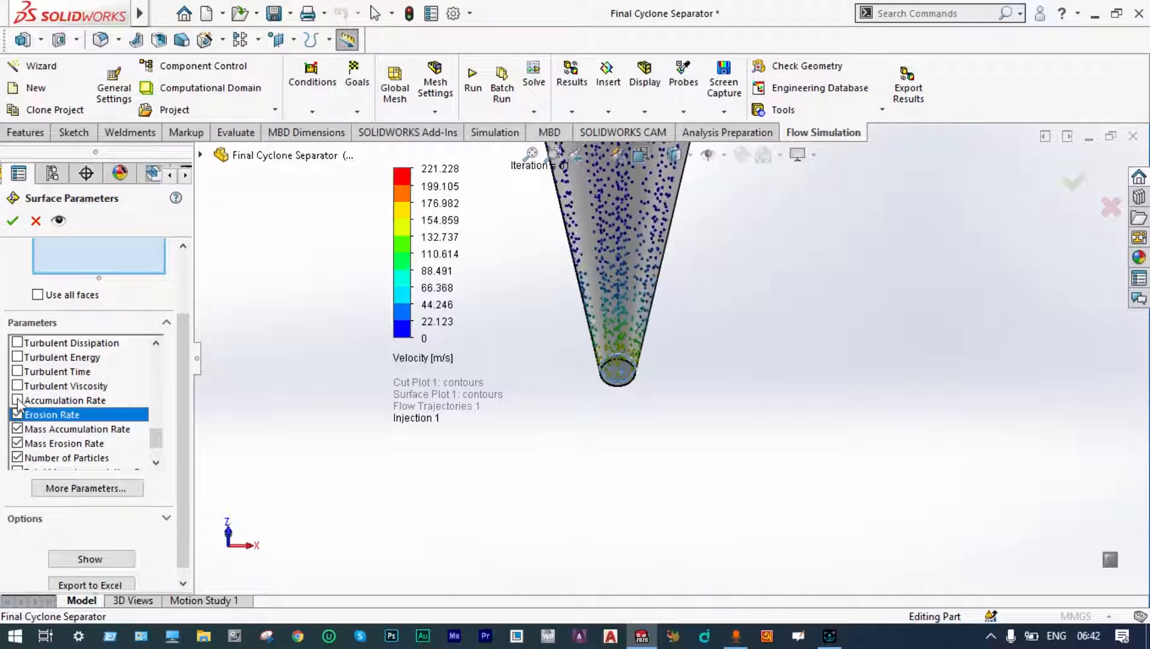
pyautogui.click(17, 400)
pyautogui.scroll(5, 24, 372)
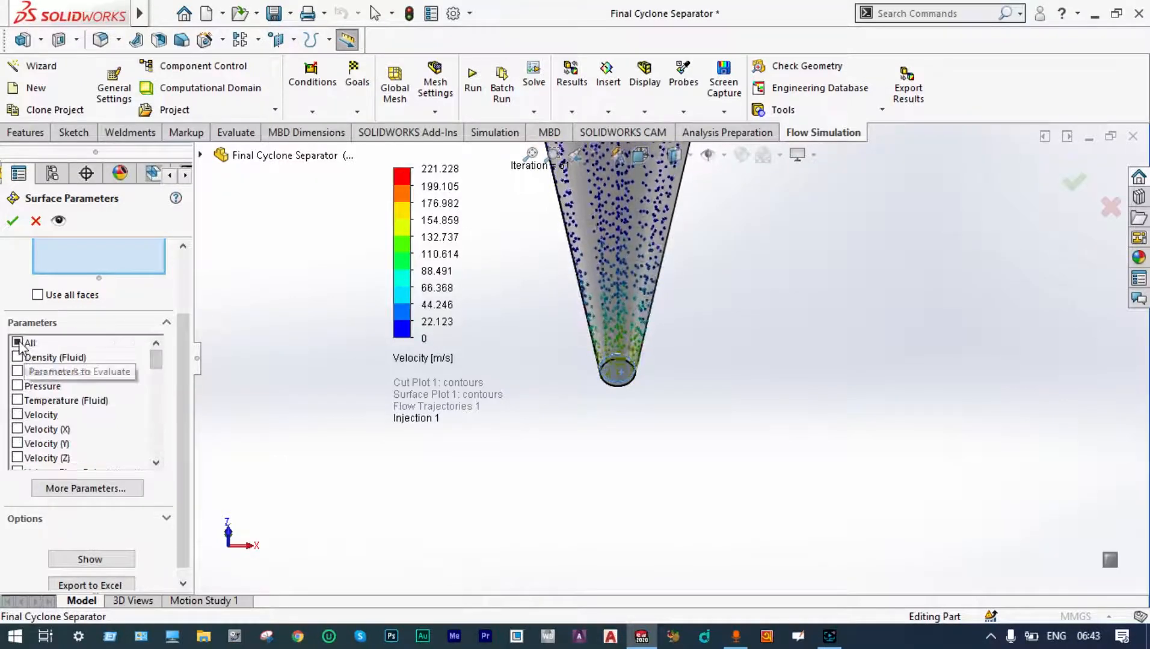
pyautogui.click(18, 342)
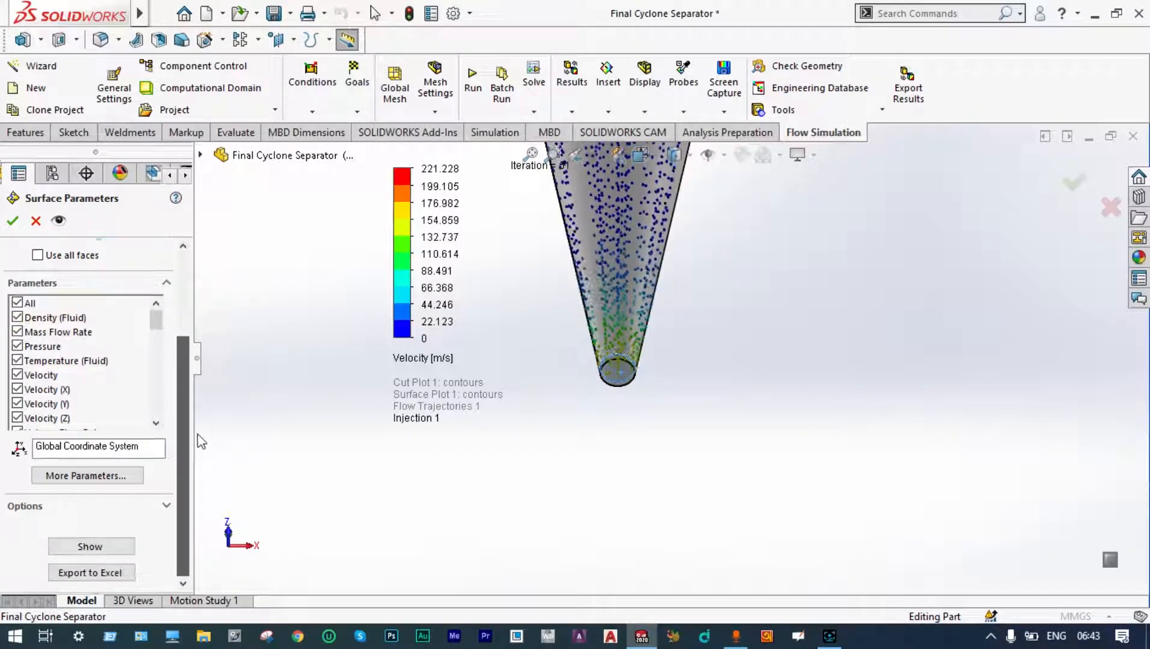
# Show the surface parameter results for the bottom outlet face and review the integral values, including particle count and mass accumulation rate
pyautogui.click(110, 547)
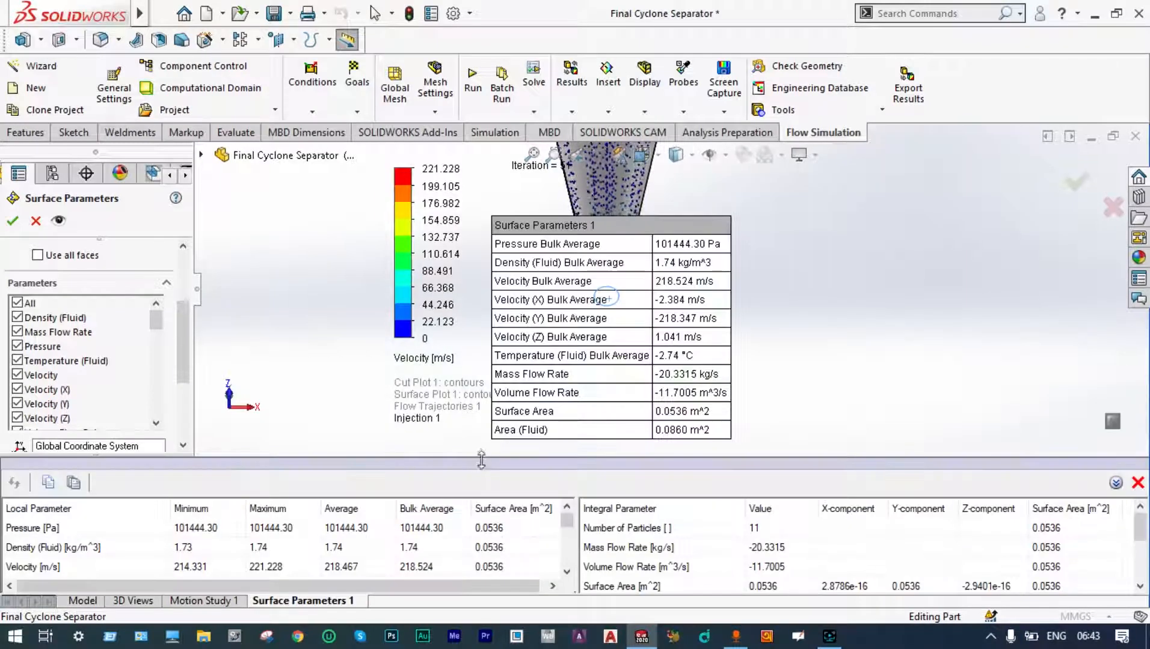
pyautogui.moveTo(483, 458); pyautogui.dragTo(486, 411)
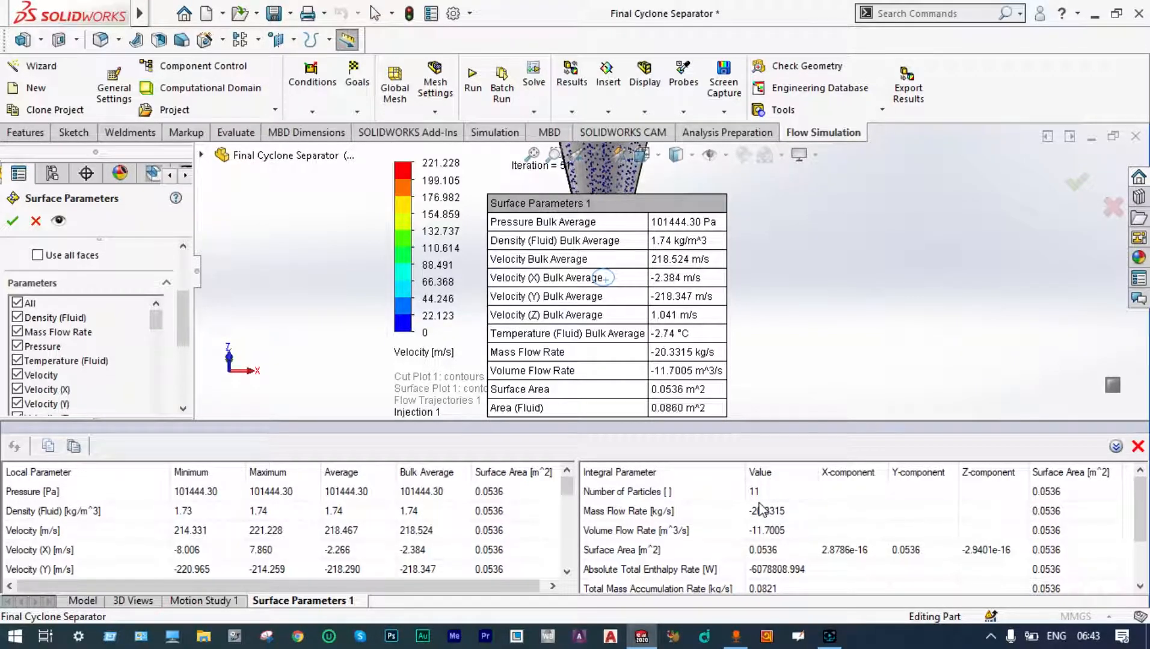
pyautogui.scroll(-2, 721, 522)
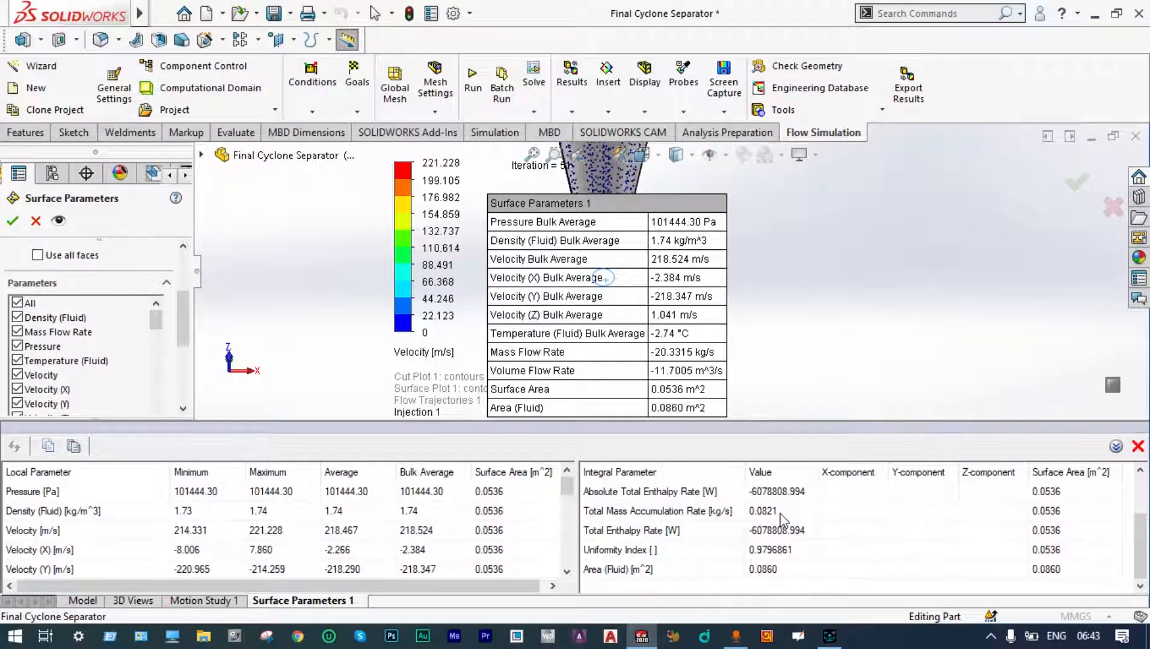
pyautogui.scroll(2, 782, 518)
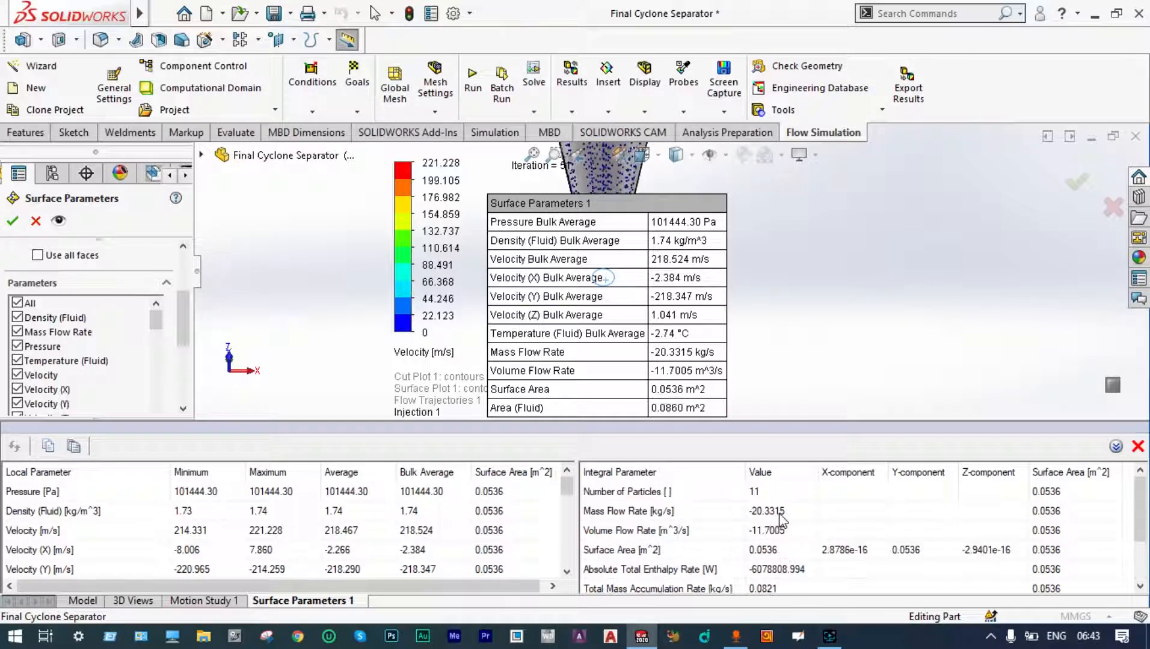
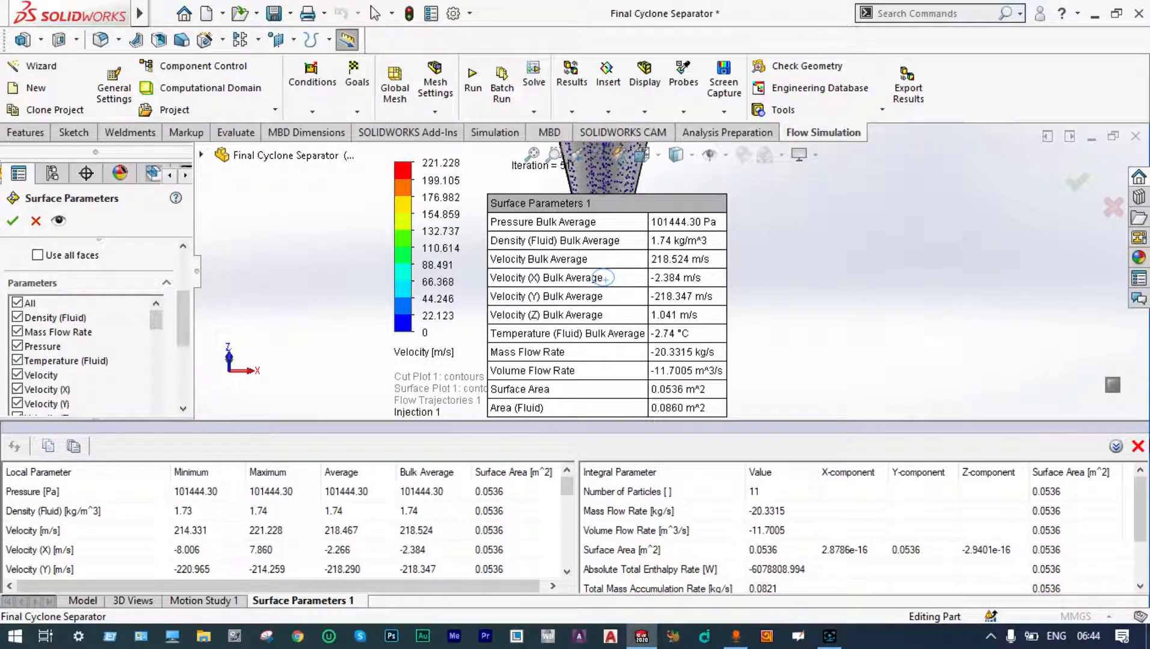
# Close the surface parameter results and hide the Surface Parameters 1 callout in the graphics area
pyautogui.click(1136, 446)
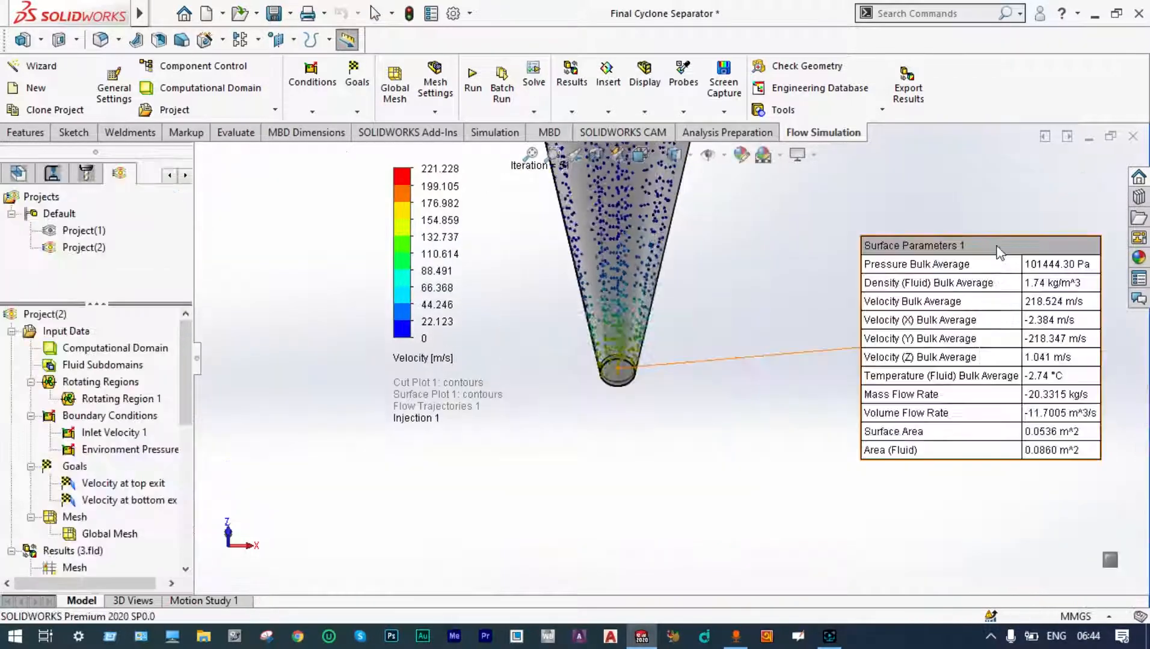
pyautogui.rightClick(997, 244)
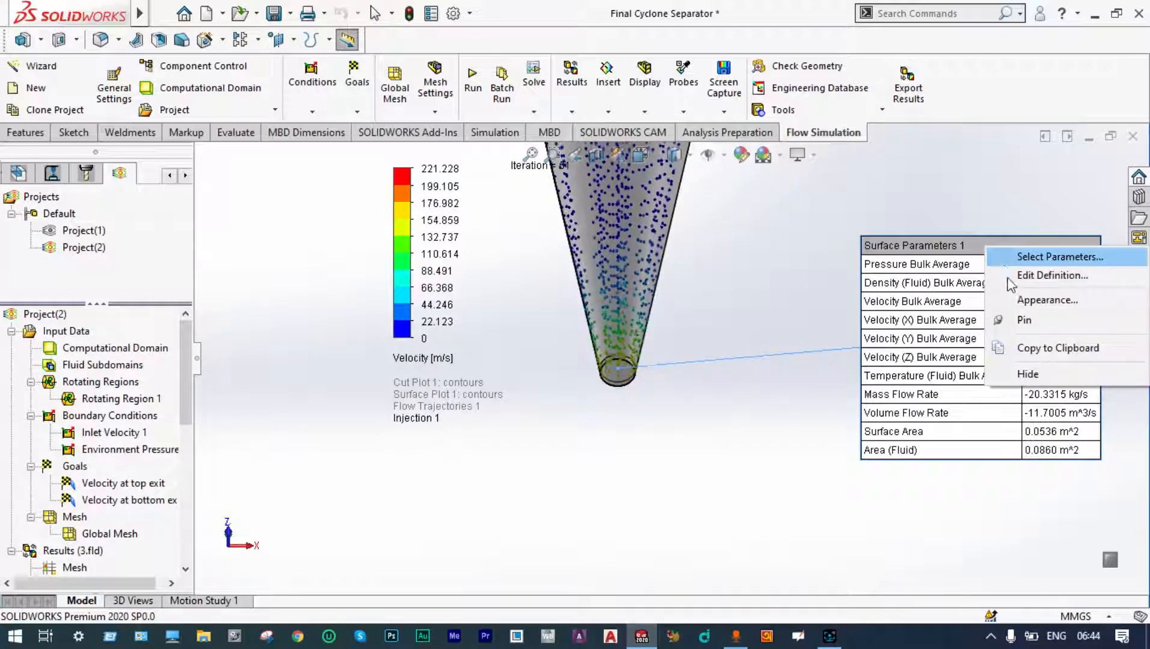
pyautogui.click(1018, 374)
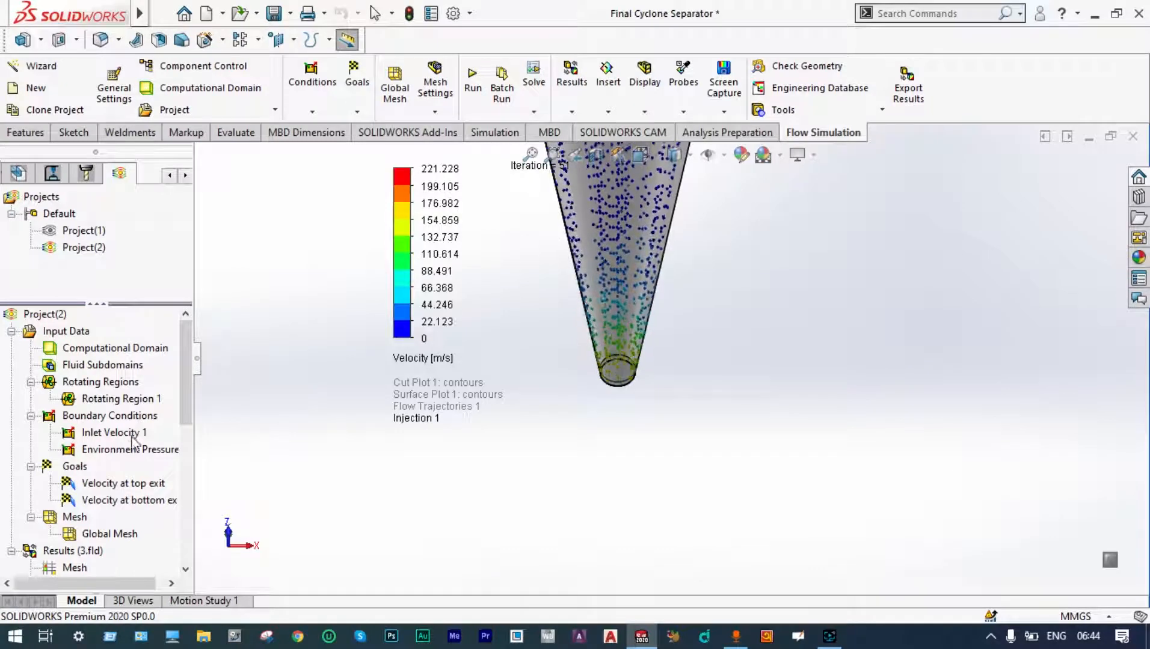
# Clear and hide all injections of Particle Study 1
pyautogui.moveTo(184, 421); pyautogui.dragTo(200, 481)
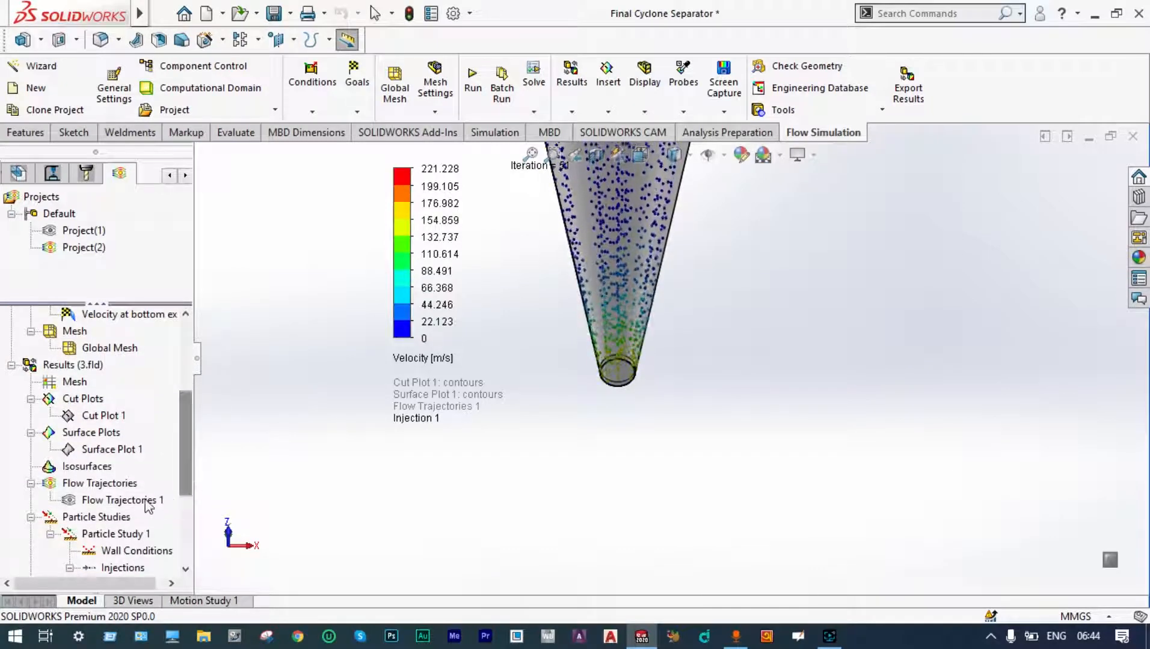
pyautogui.click(136, 569)
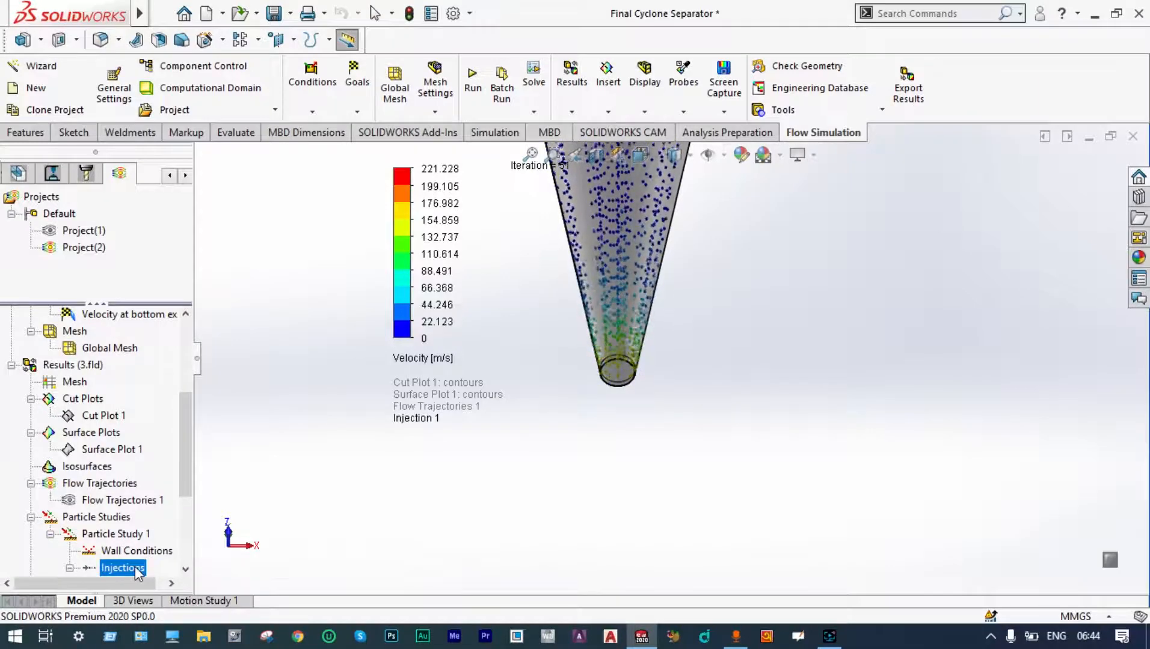
pyautogui.rightClick(136, 569)
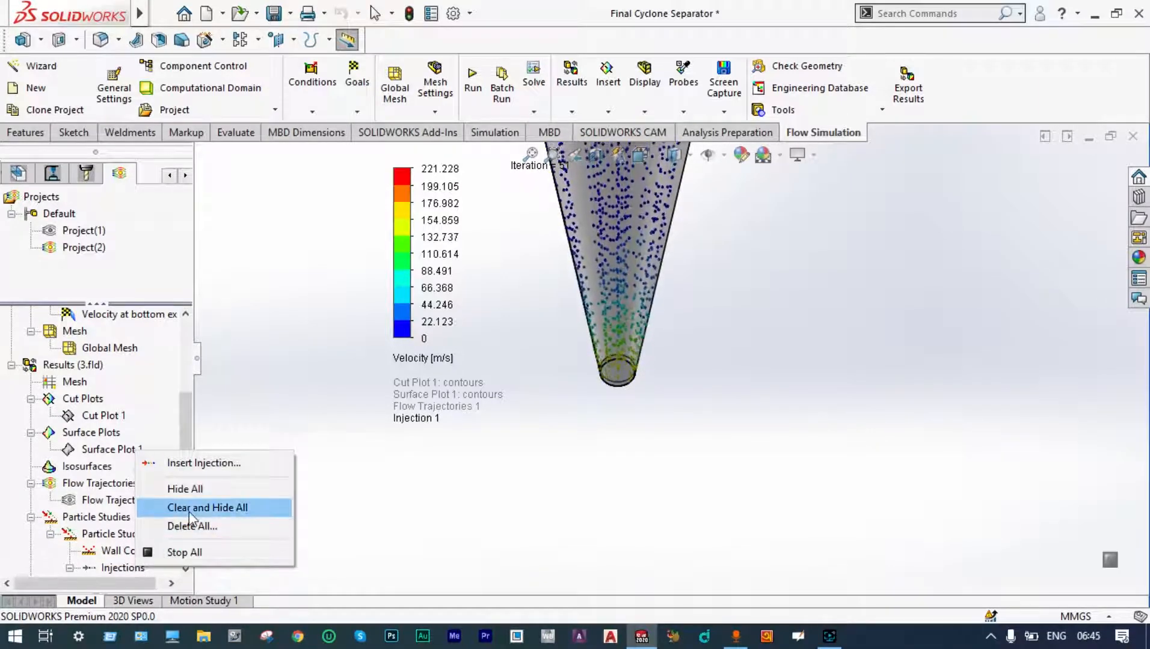
pyautogui.click(223, 507)
pyautogui.moveTo(183, 457); pyautogui.dragTo(187, 485)
# Set the cyclone to the Front view and start a new wizard-guided particle study, advancing to its first injection
pyautogui.scroll(5, 692, 364)
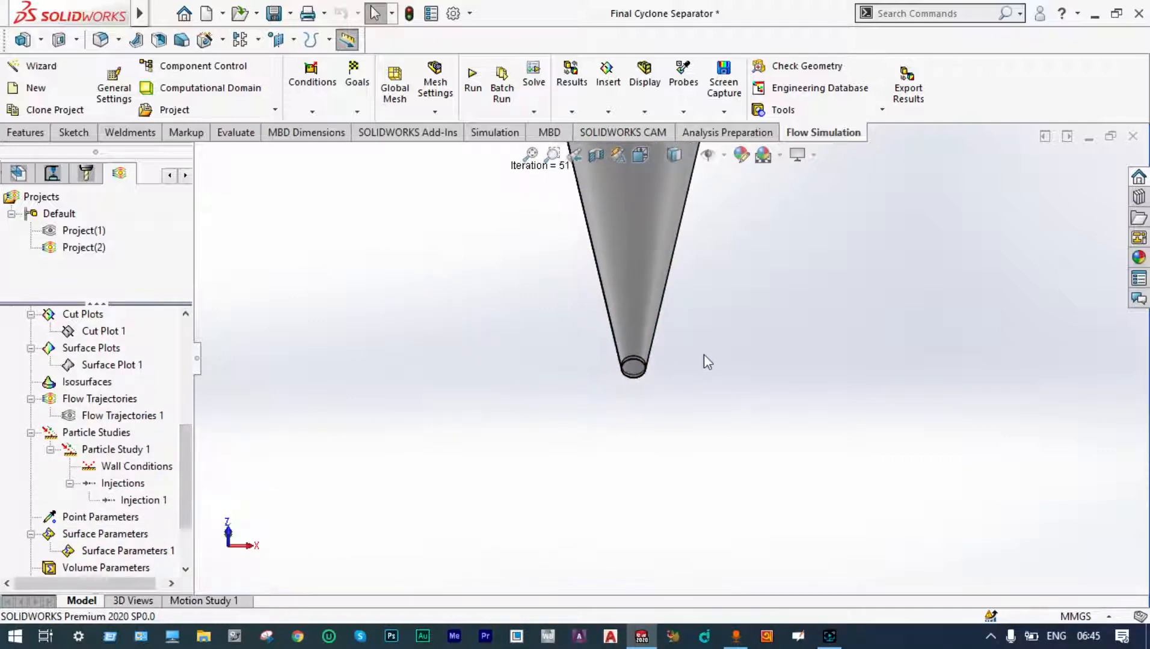
pyautogui.scroll(-2, 704, 278)
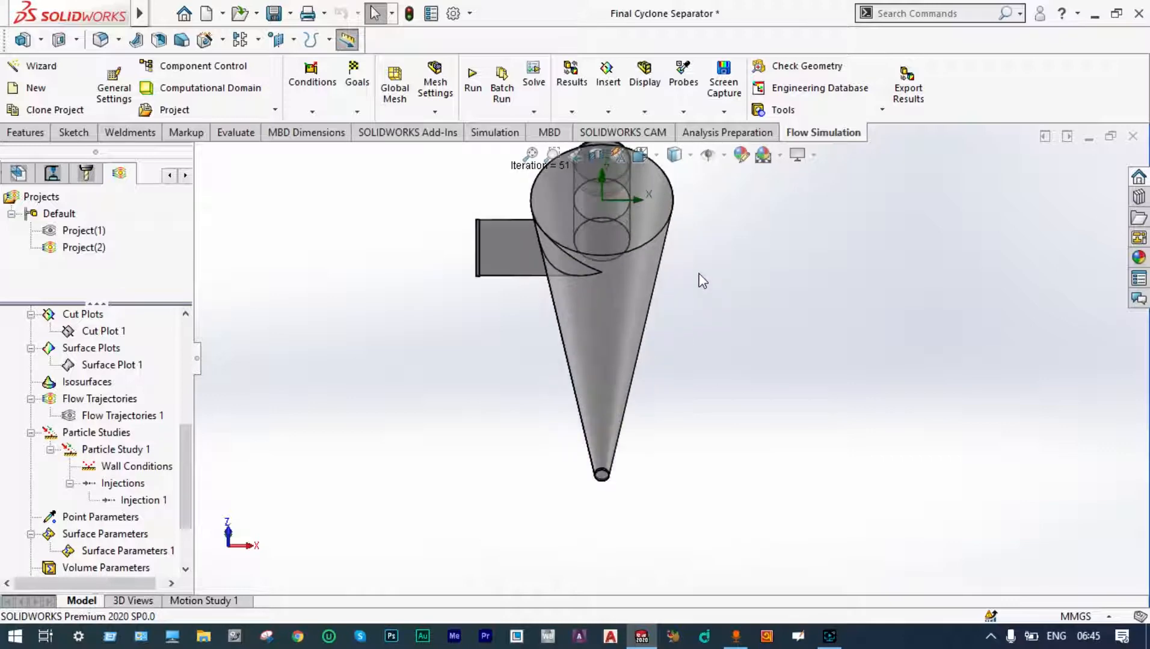
pyautogui.scroll(2, 692, 259)
pyautogui.click(639, 156)
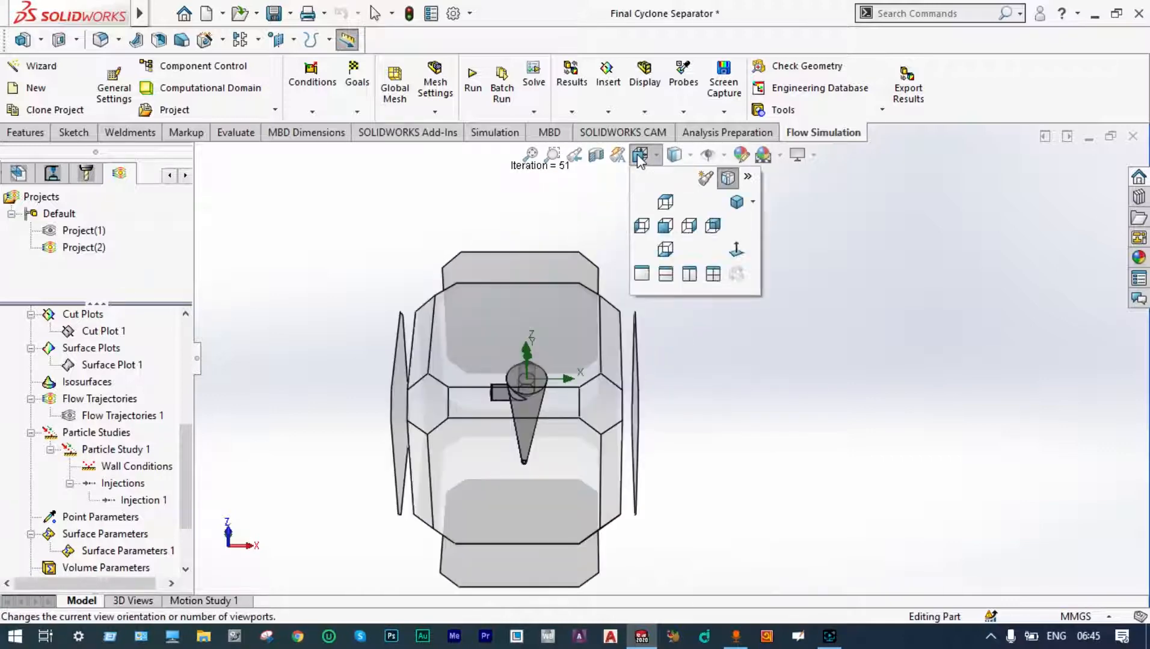
pyautogui.click(668, 229)
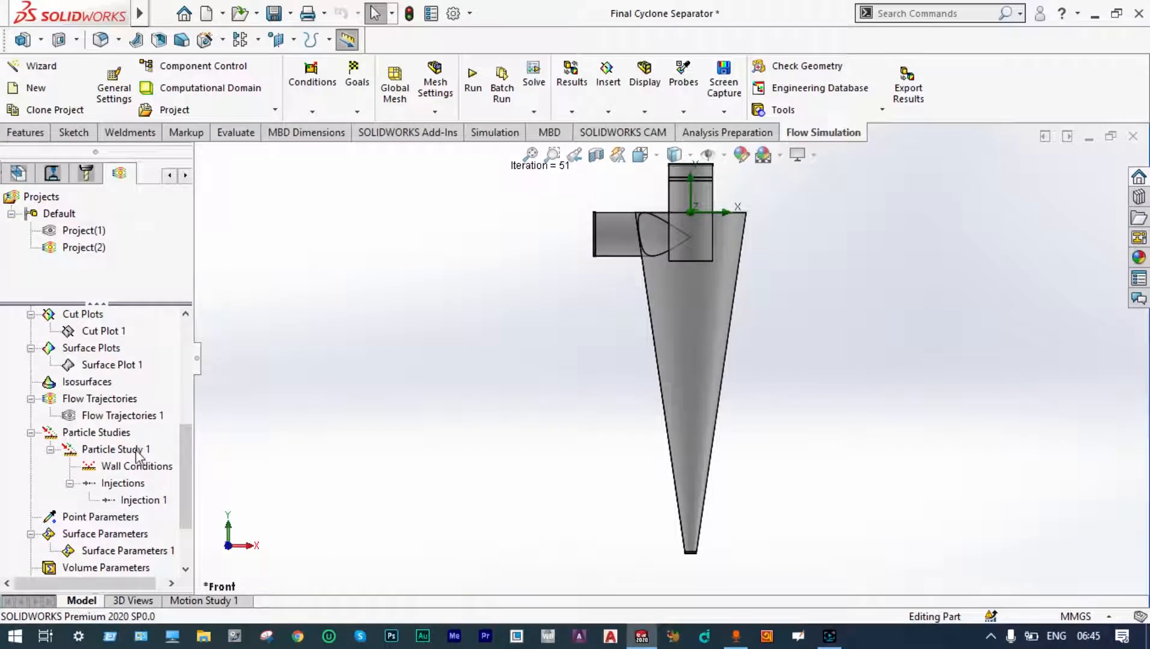
pyautogui.rightClick(120, 434)
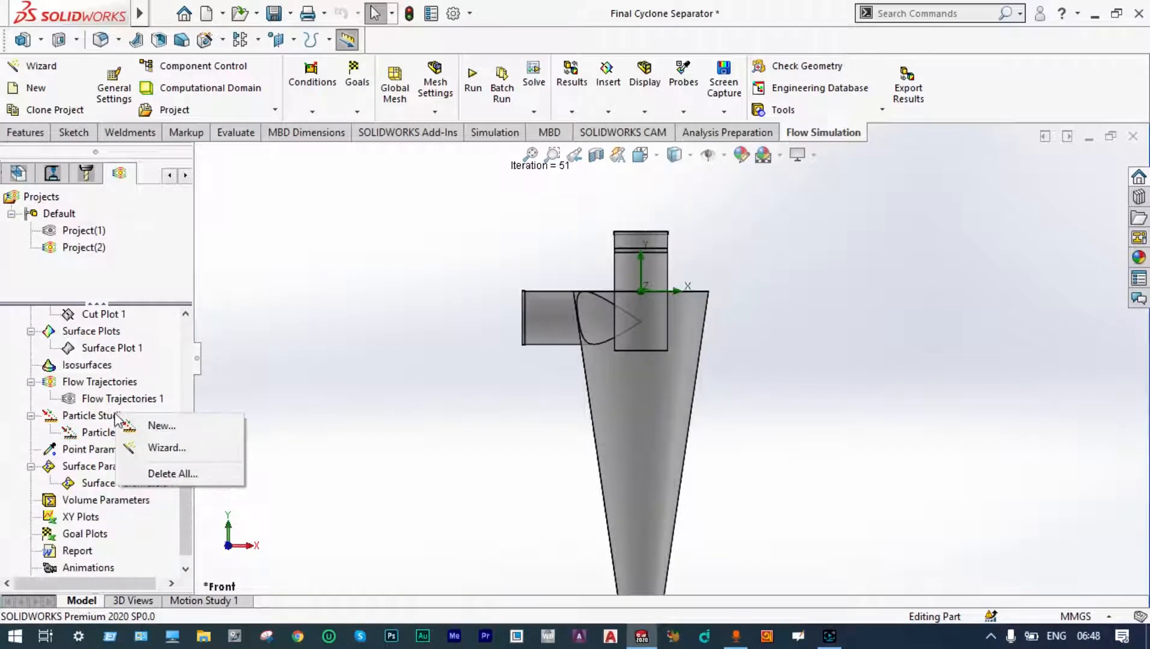
pyautogui.click(165, 448)
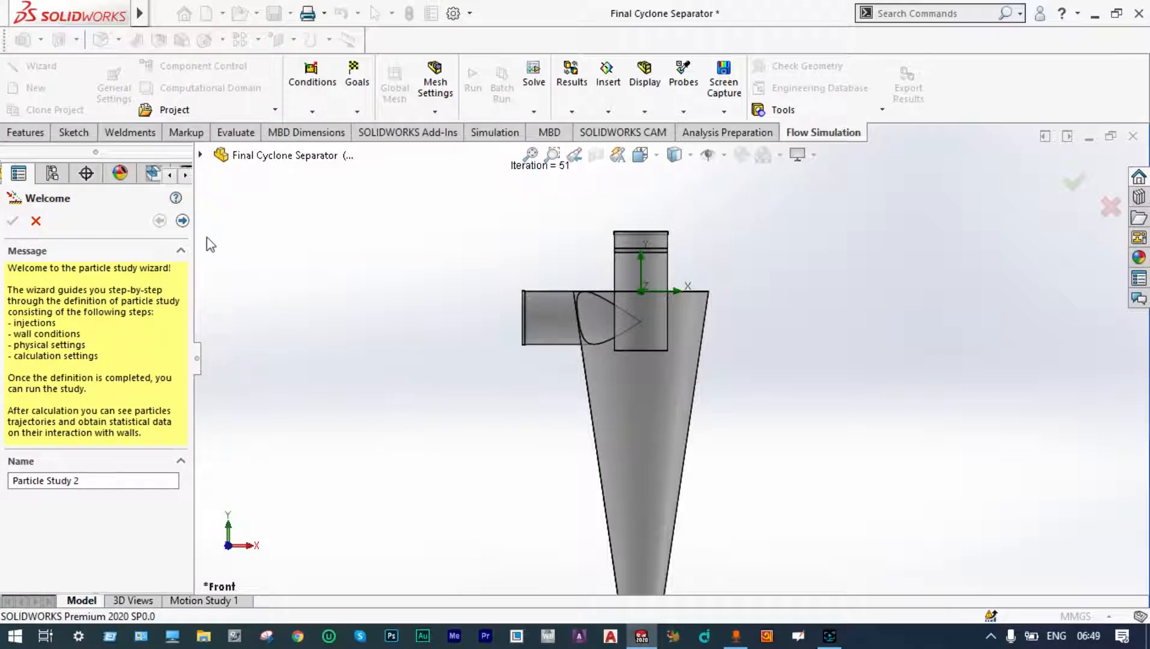
pyautogui.click(182, 222)
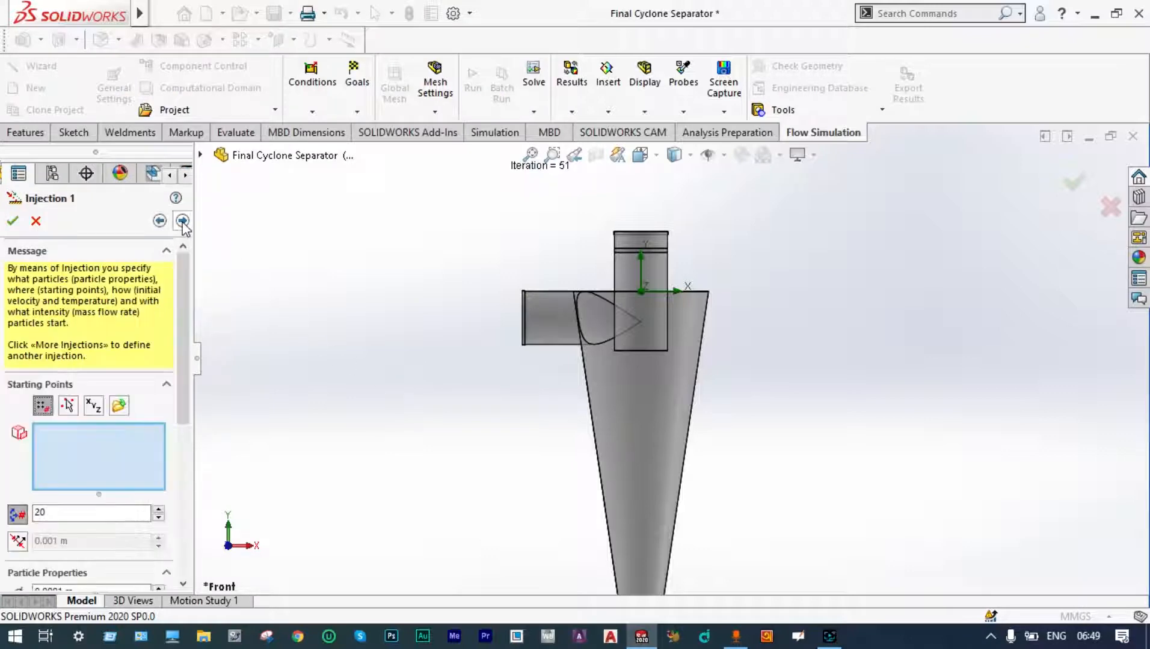
# Set the injection's number of starting points to 100 and the particle diameter to 0.001 m
pyautogui.click(38, 512)
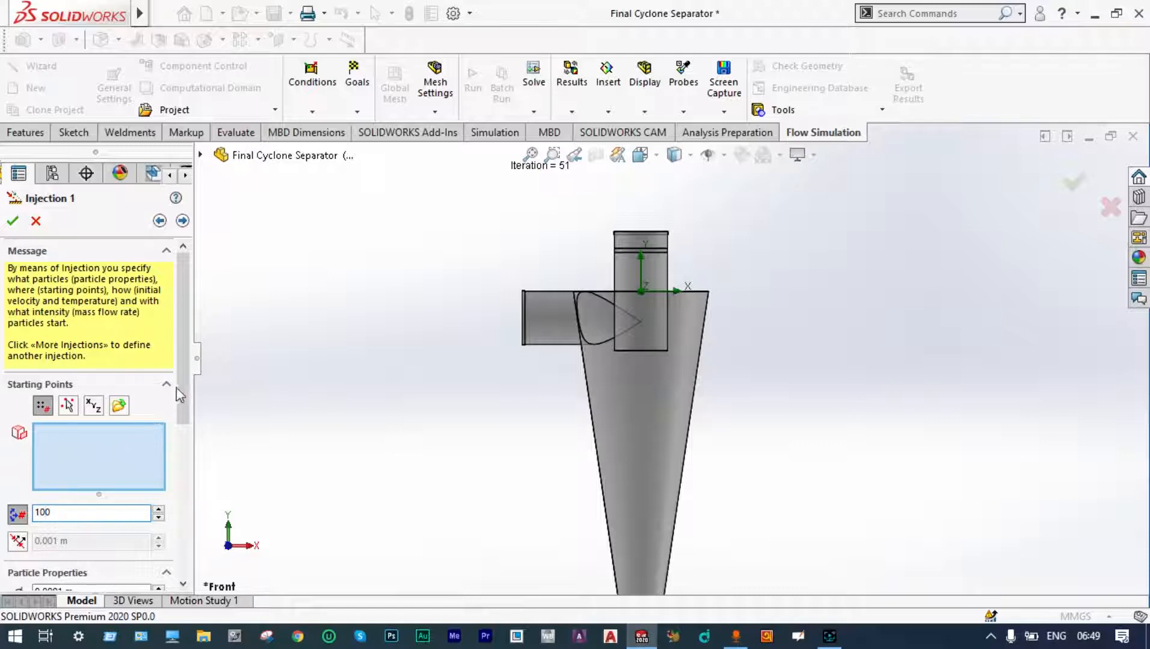
pyautogui.moveTo(186, 379); pyautogui.dragTo(195, 495)
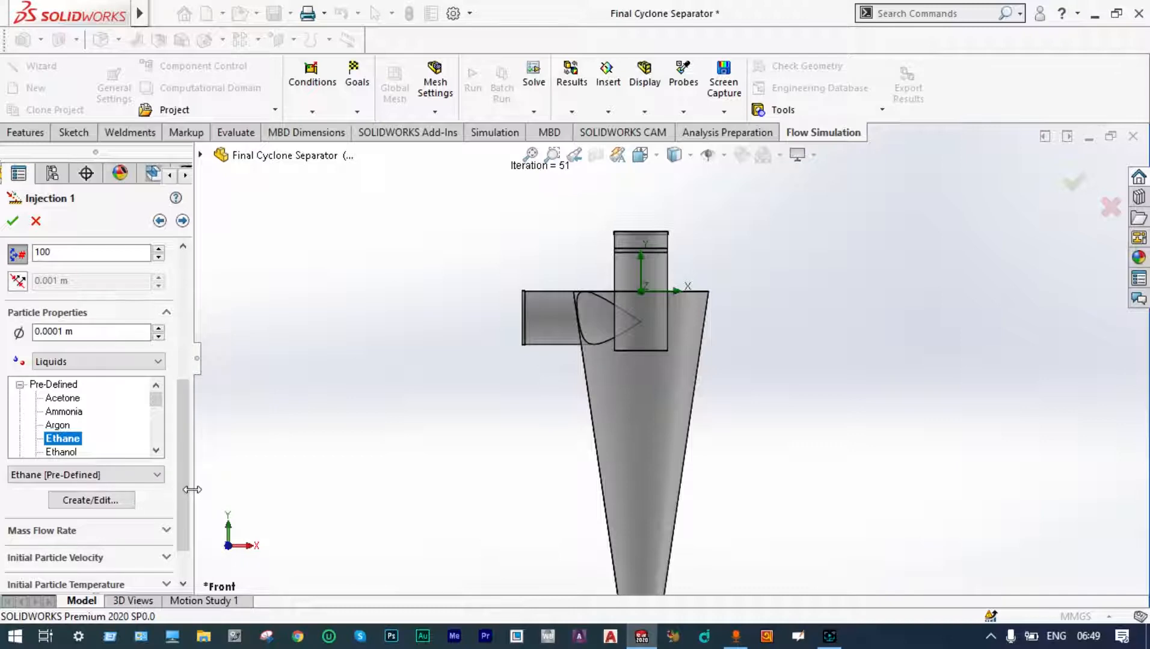
pyautogui.click(60, 333)
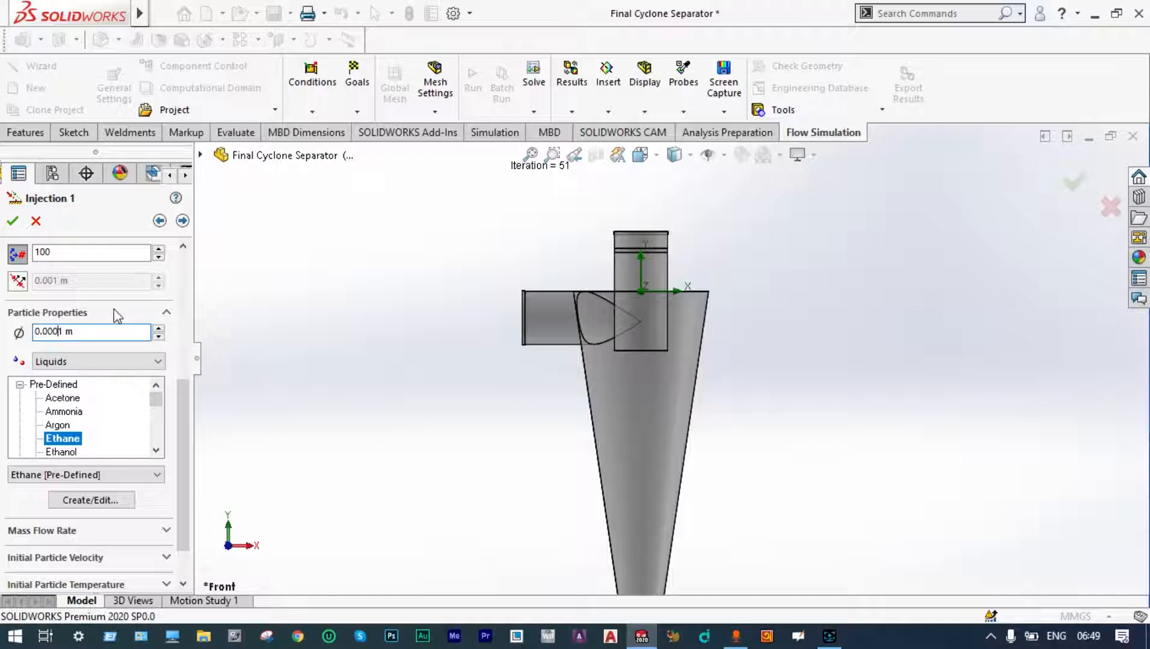
pyautogui.press('BackSpace')
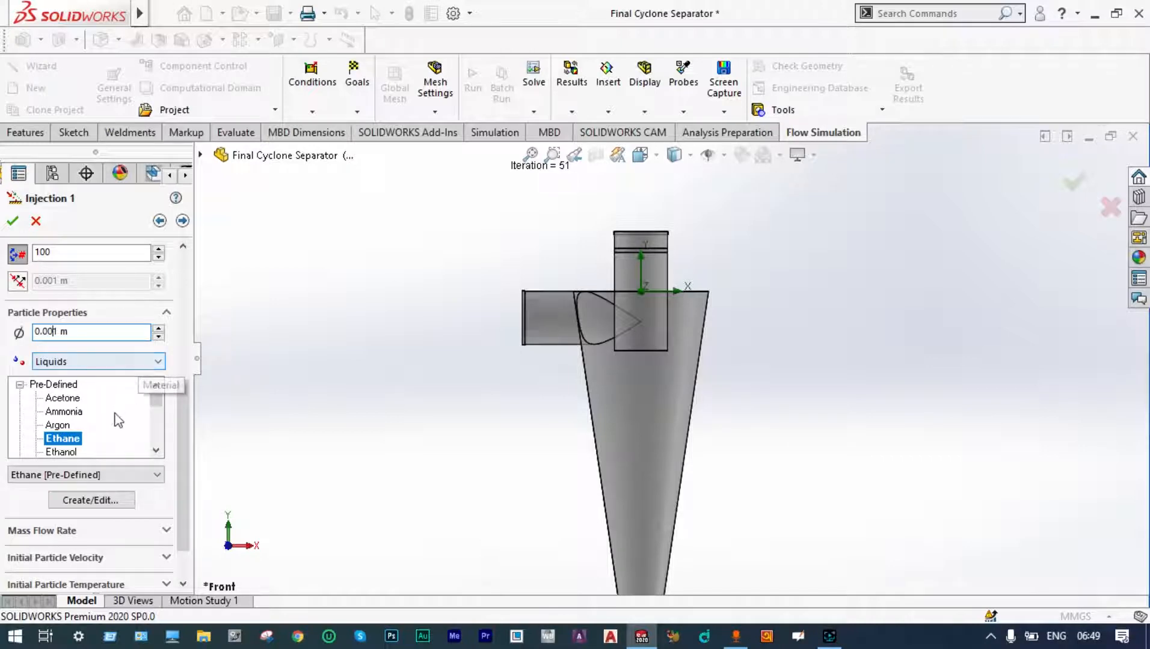
# Change the particle material to the predefined solid metal Iron and expand the injection's mass flow rate settings
pyautogui.click(158, 361)
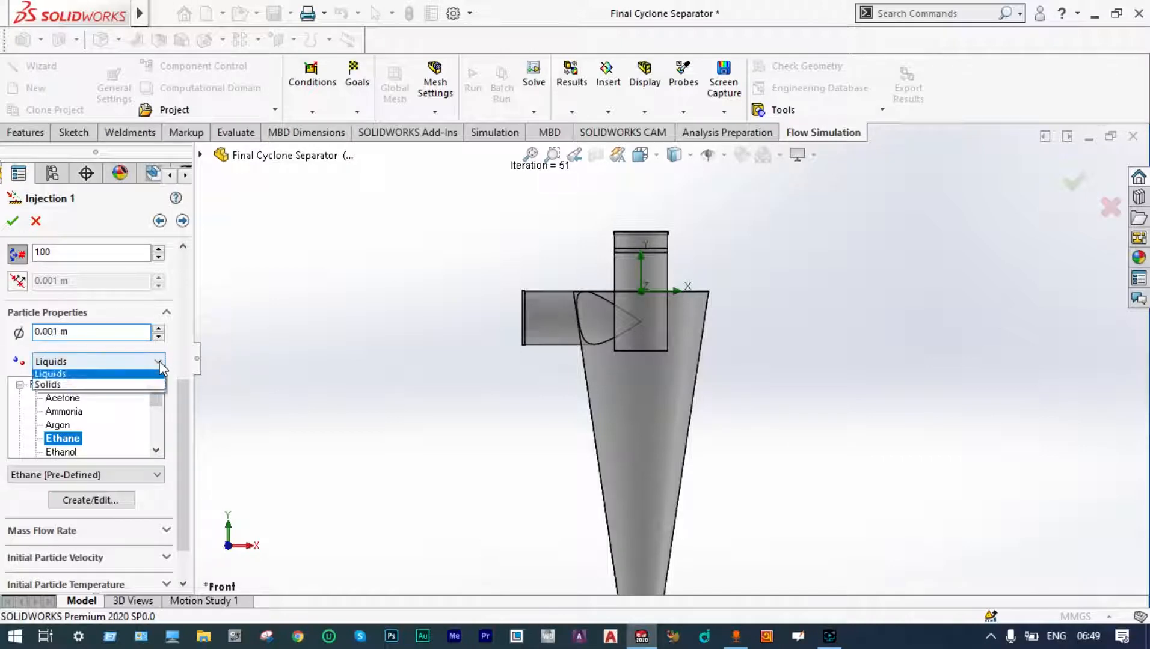
pyautogui.click(90, 388)
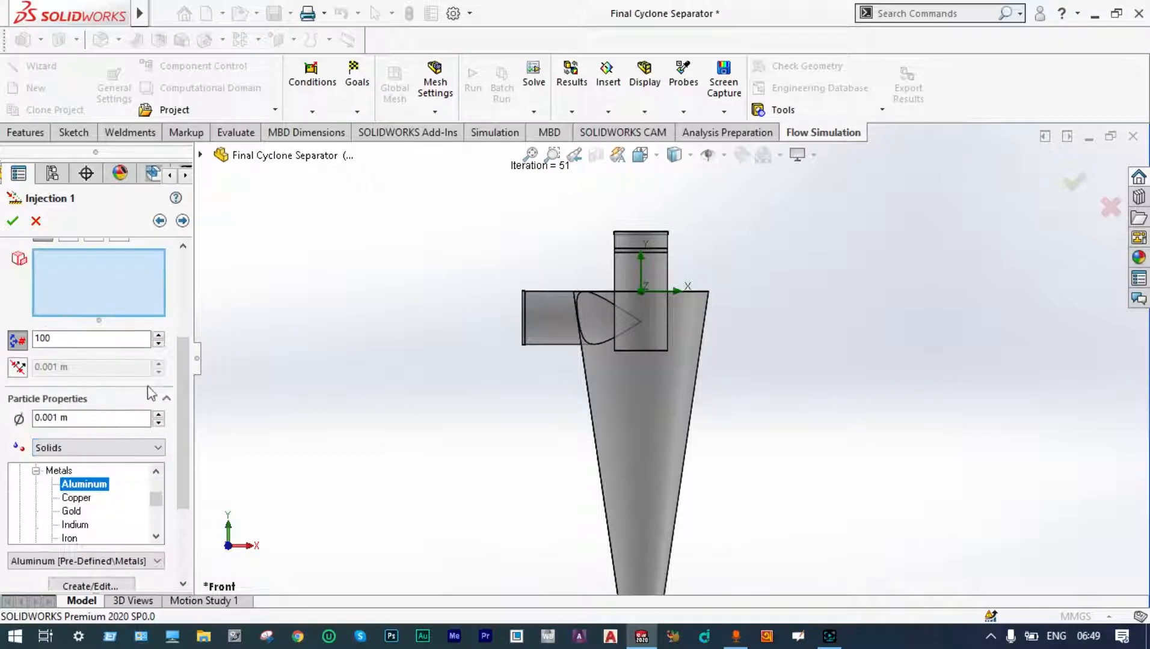
pyautogui.scroll(-3, 175, 396)
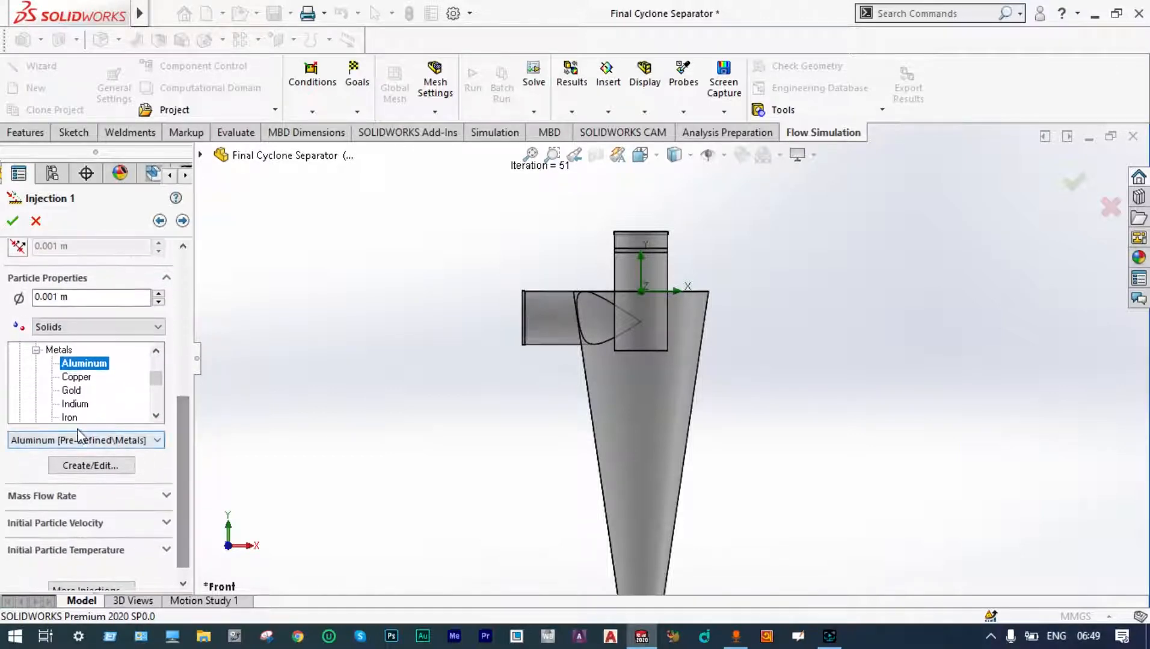
pyautogui.click(71, 418)
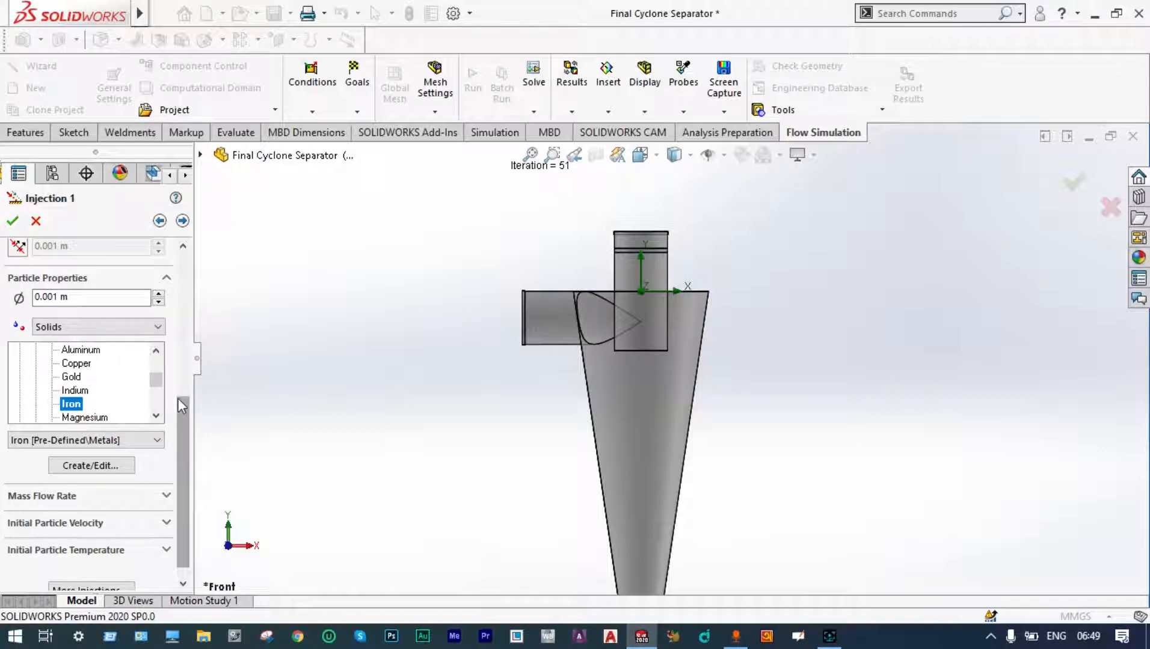
pyautogui.scroll(-1, 178, 398)
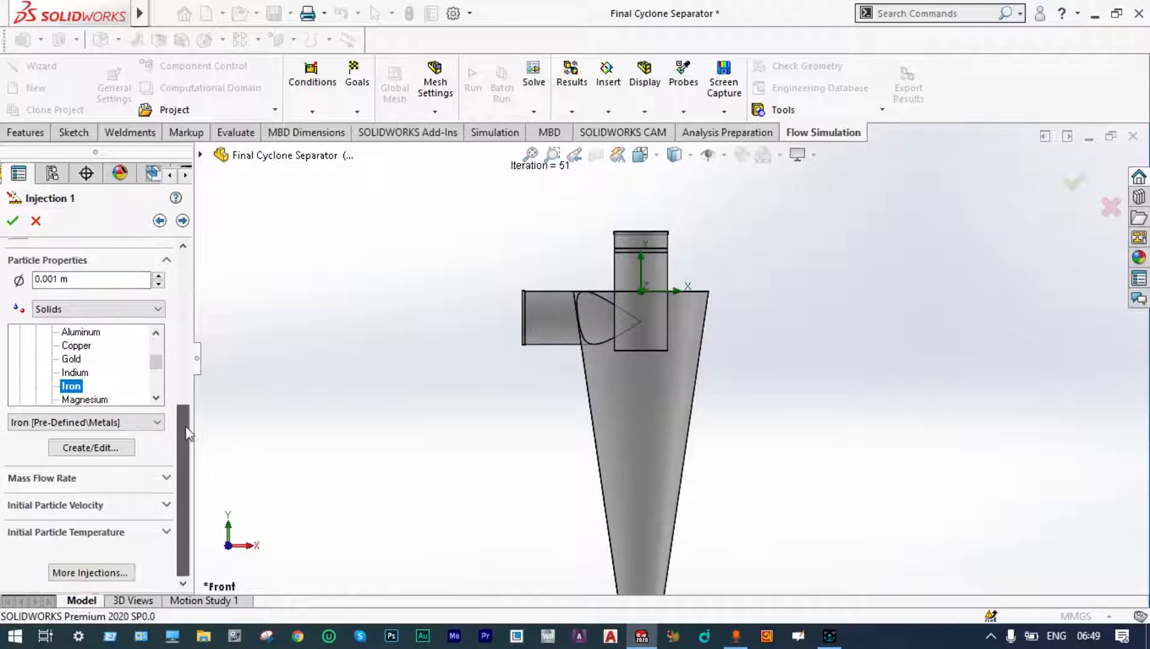
pyautogui.click(166, 480)
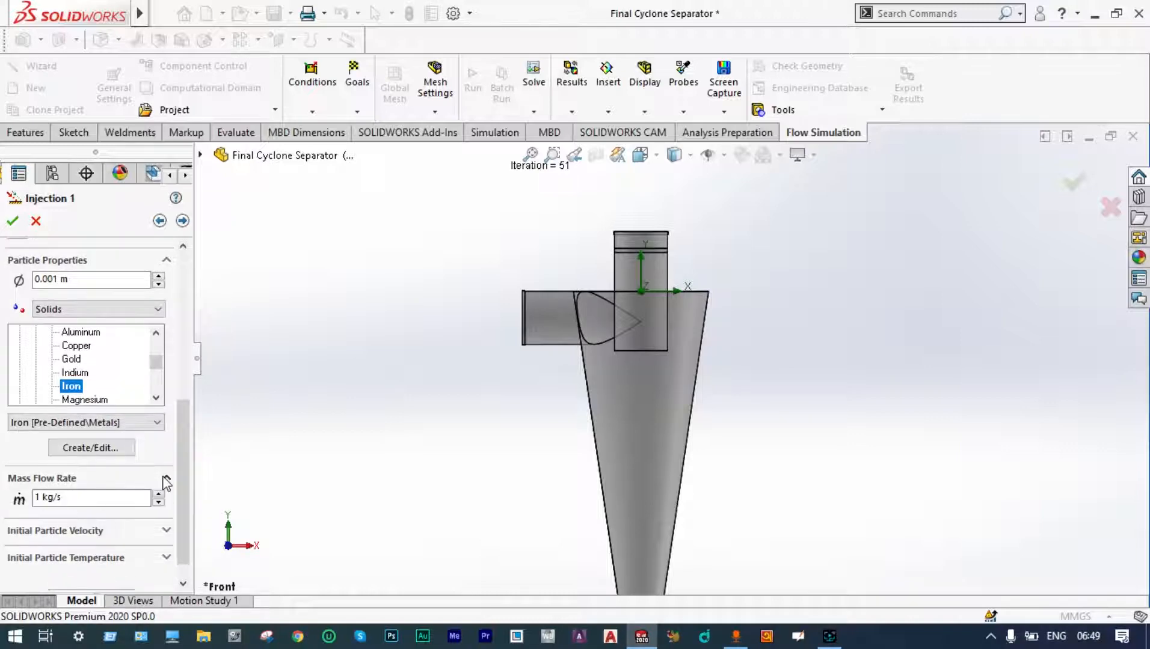
pyautogui.scroll(-1, 178, 446)
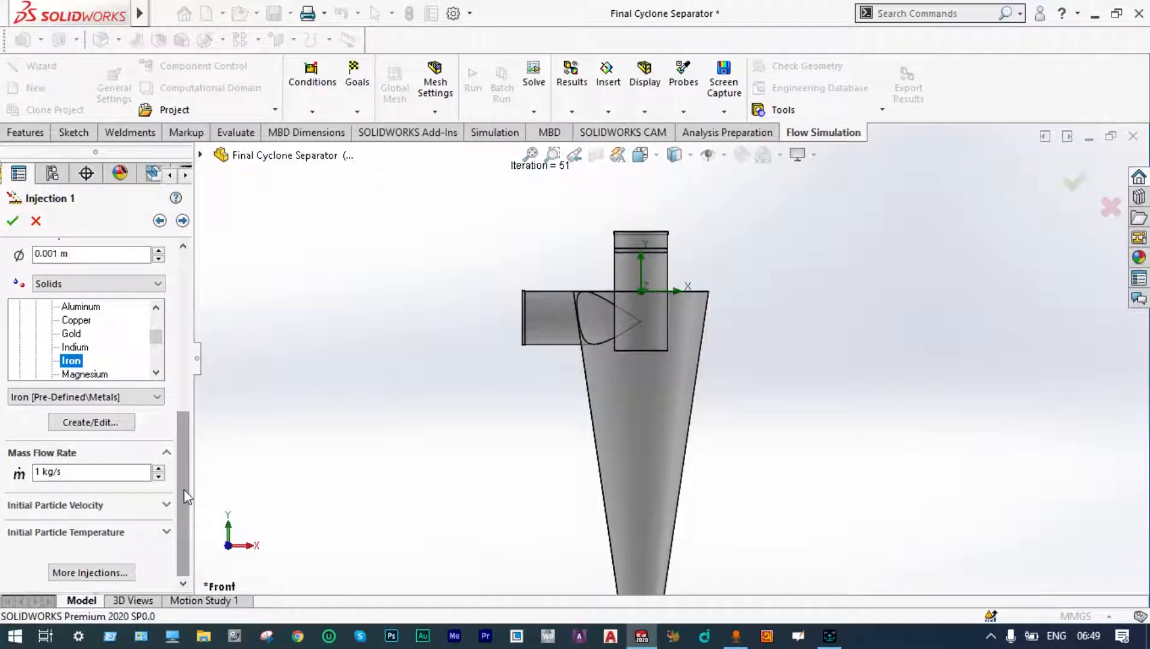
# Assign the inner face of the inlet lid (LID1) as the injection's starting surface
pyautogui.moveTo(183, 489); pyautogui.dragTo(193, 394)
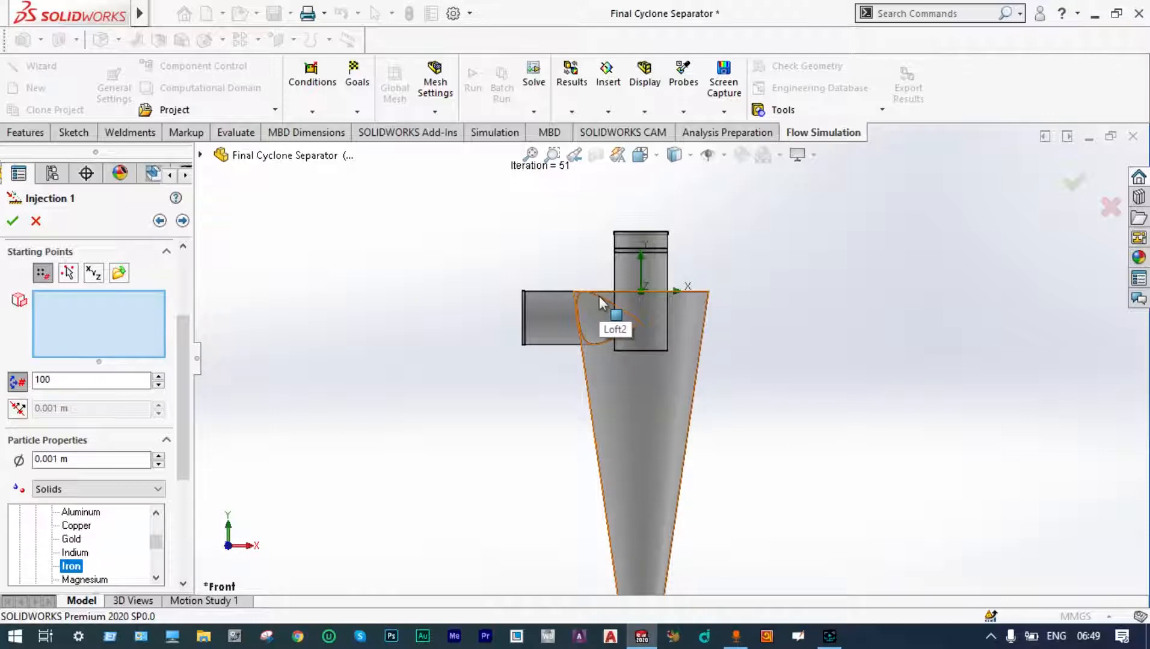
pyautogui.rightClick(460, 273)
pyautogui.moveTo(481, 344); pyautogui.dragTo(559, 428, button='middle')
pyautogui.scroll(-4, 534, 279)
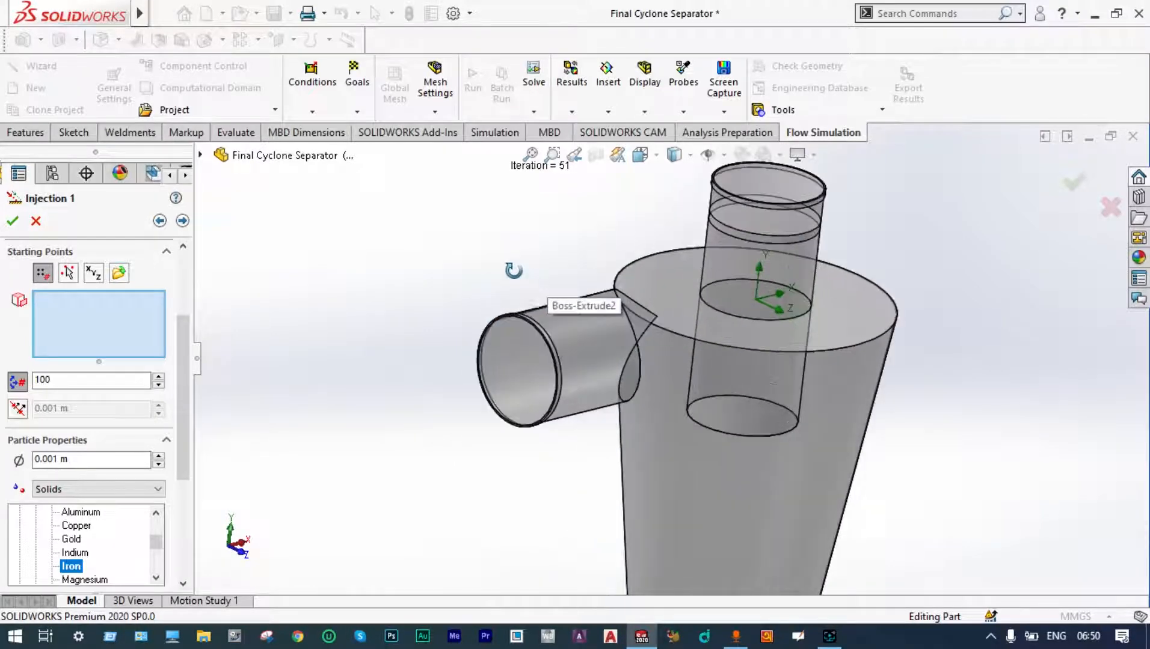
pyautogui.scroll(-3, 513, 271)
pyautogui.rightClick(509, 394)
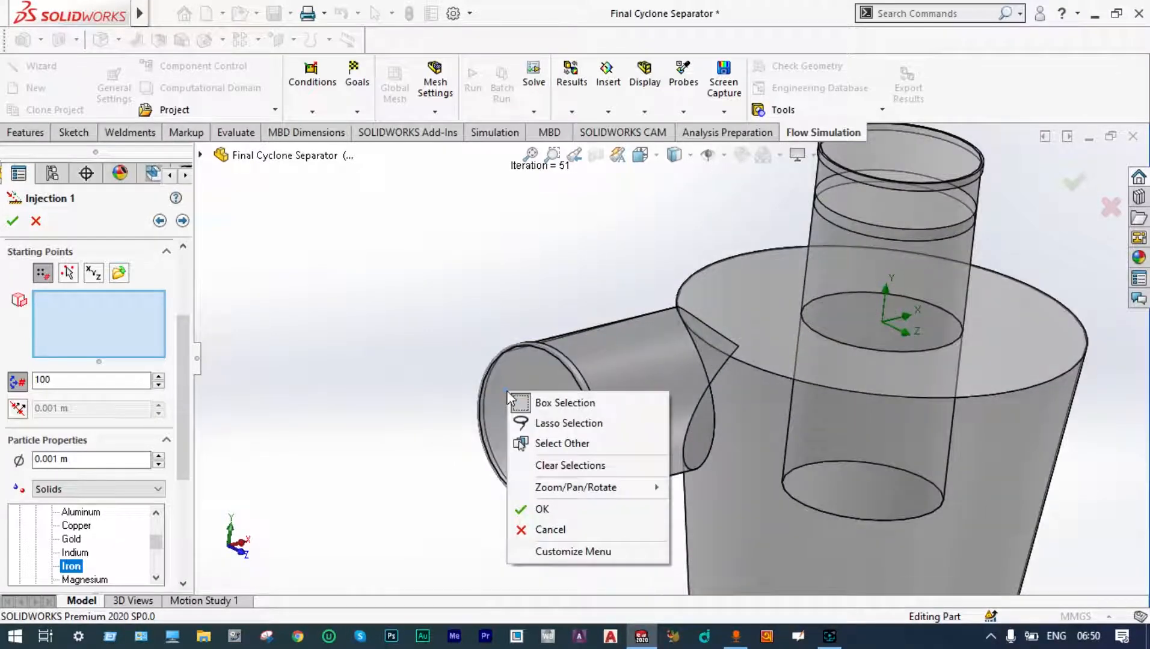
pyautogui.click(552, 445)
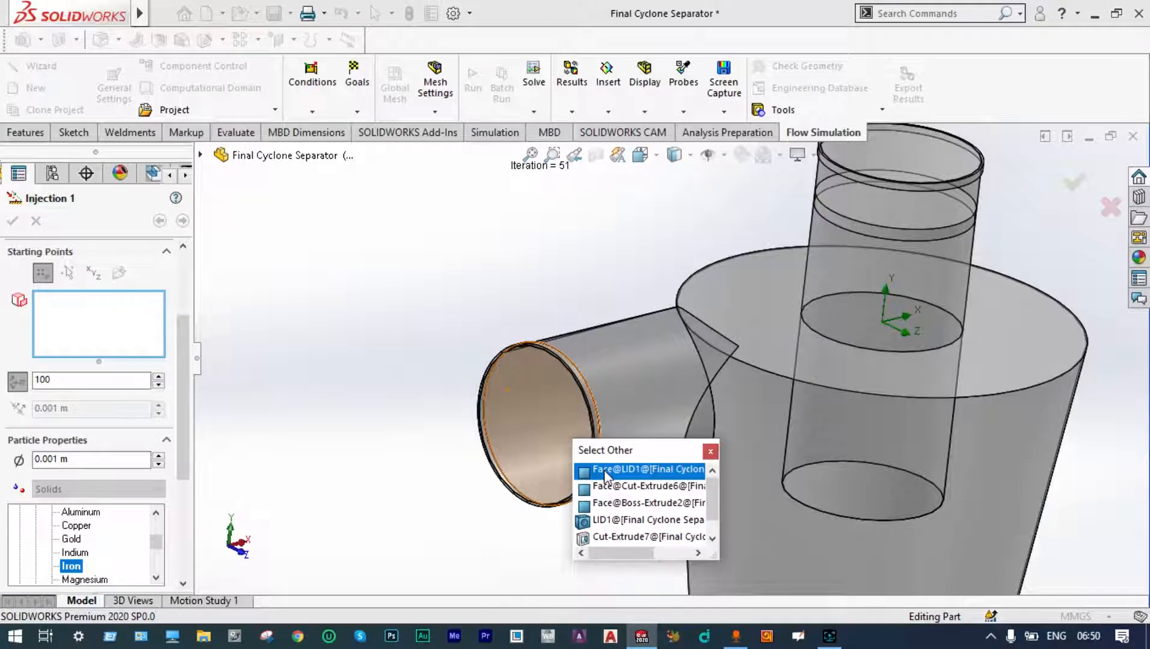
pyautogui.click(604, 475)
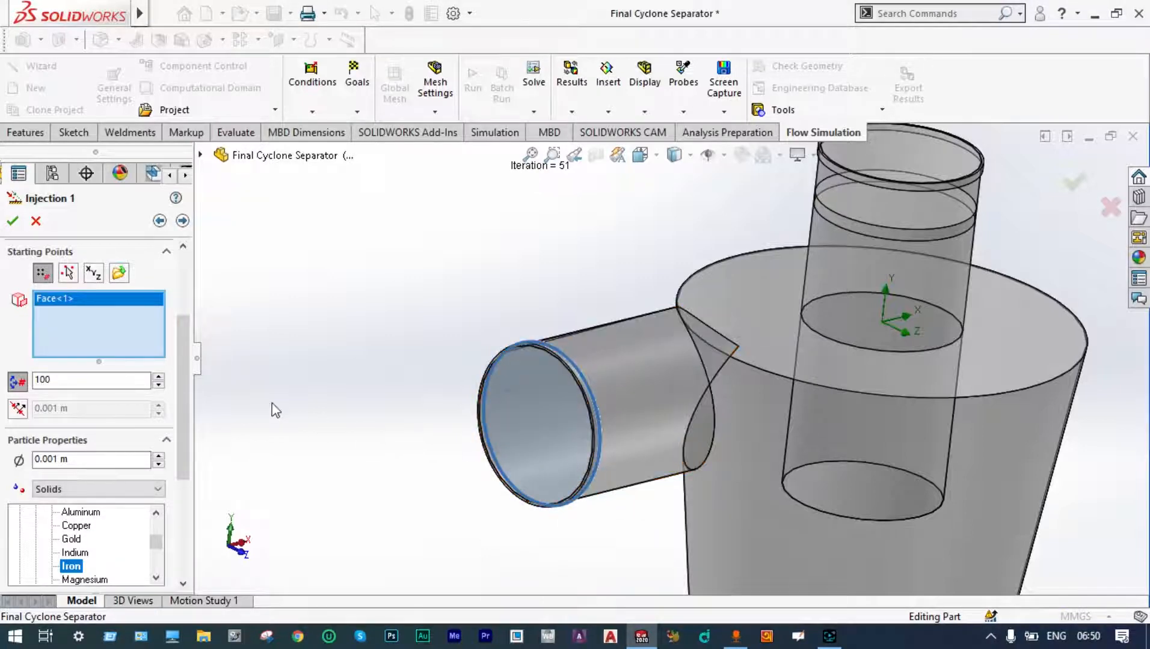
# Enable erosion and accretion in the particle study's physical settings and continue to the default wall condition
pyautogui.click(181, 221)
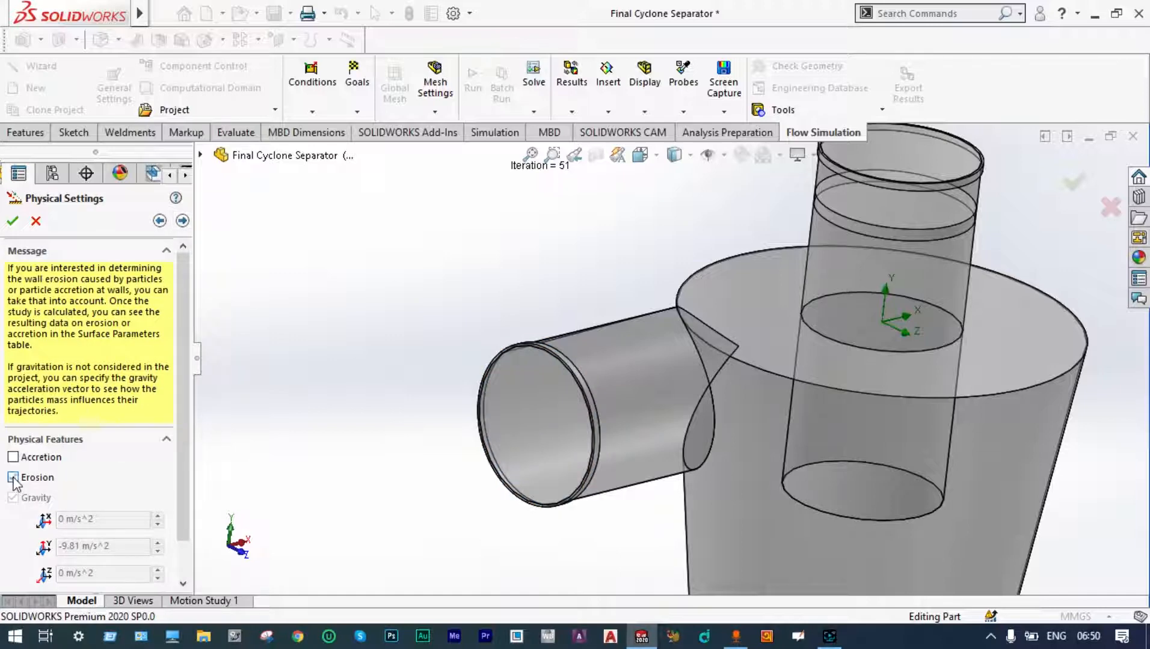
pyautogui.click(12, 457)
pyautogui.click(182, 222)
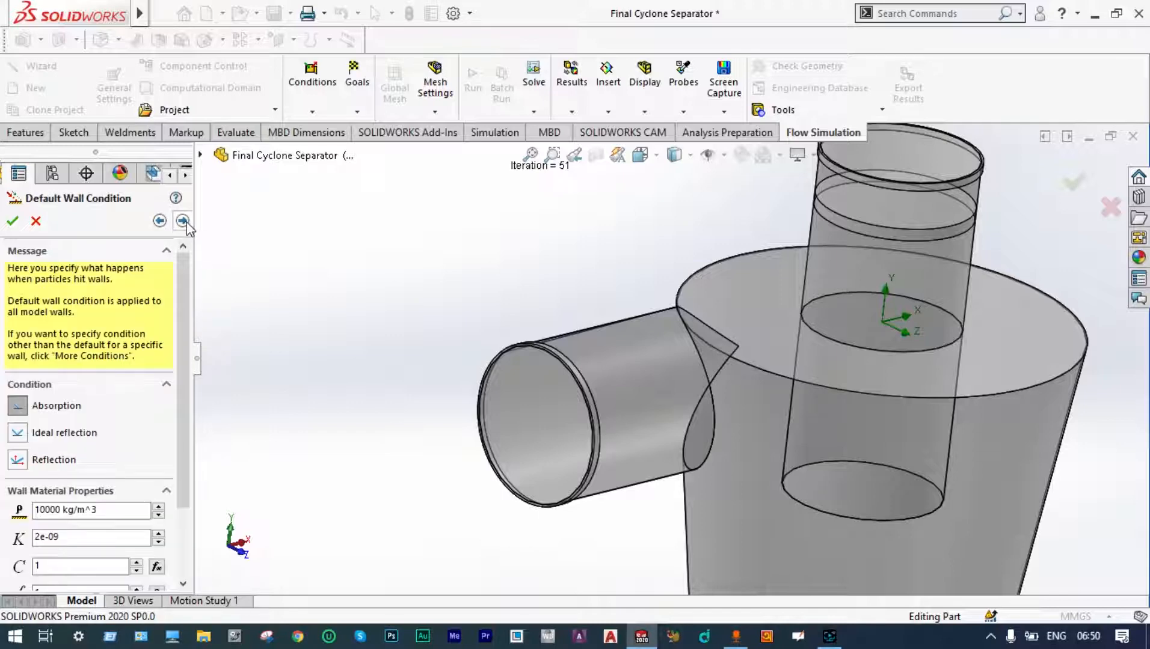
# Set the default wall condition to Ideal reflection, keep the default calculation settings and run the particle study
pyautogui.click(21, 437)
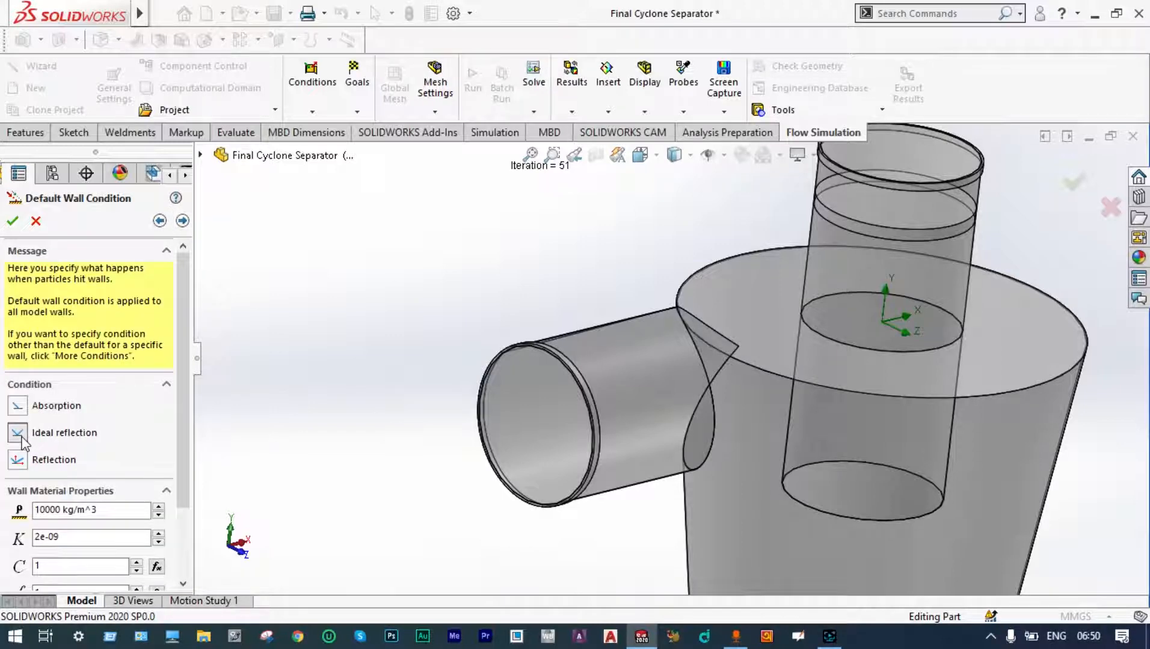
pyautogui.click(183, 222)
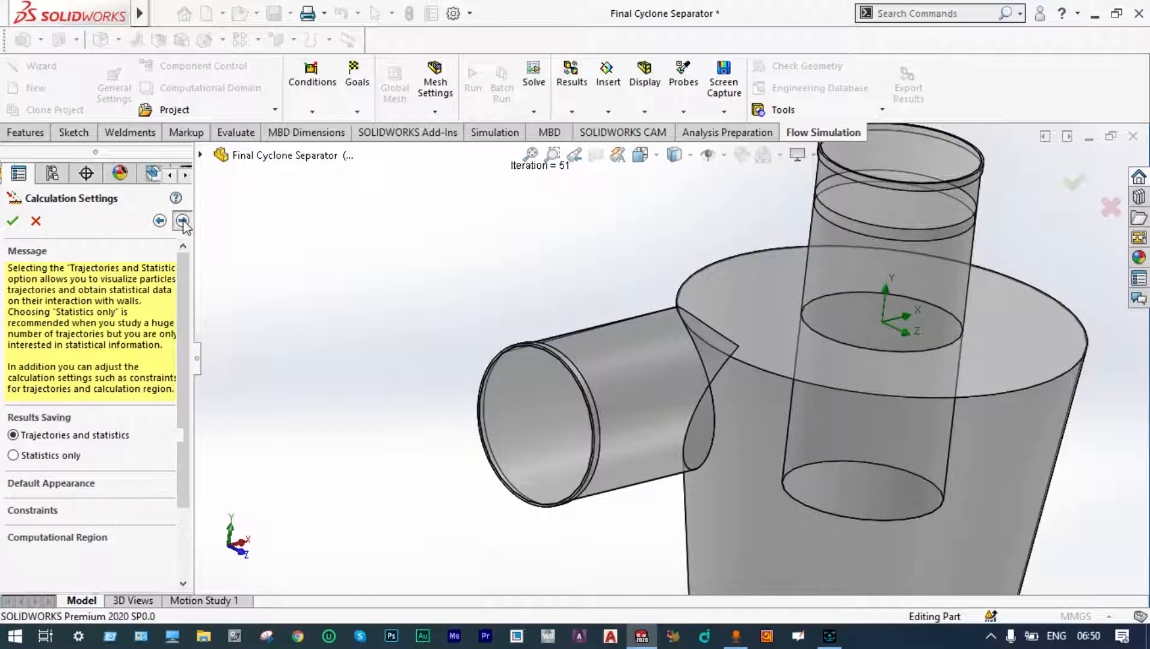
pyautogui.click(182, 220)
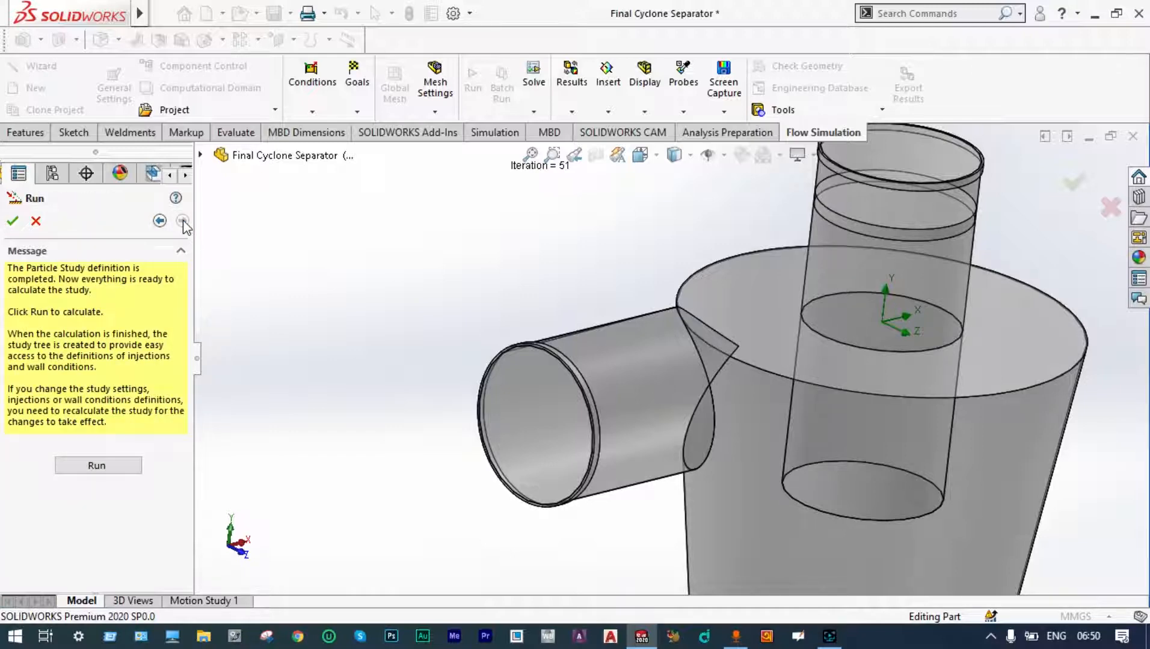
pyautogui.click(97, 466)
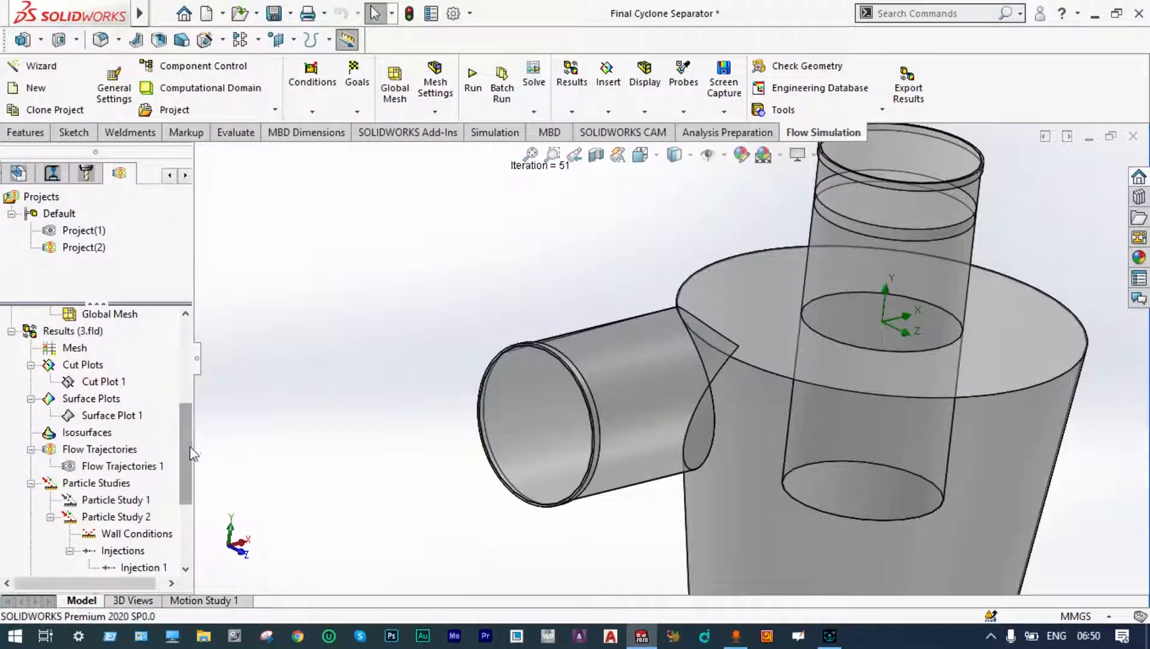
# Display Injection 1 of Particle Study 2 and set the cyclone to the Front view
pyautogui.moveTo(189, 454); pyautogui.dragTo(193, 501)
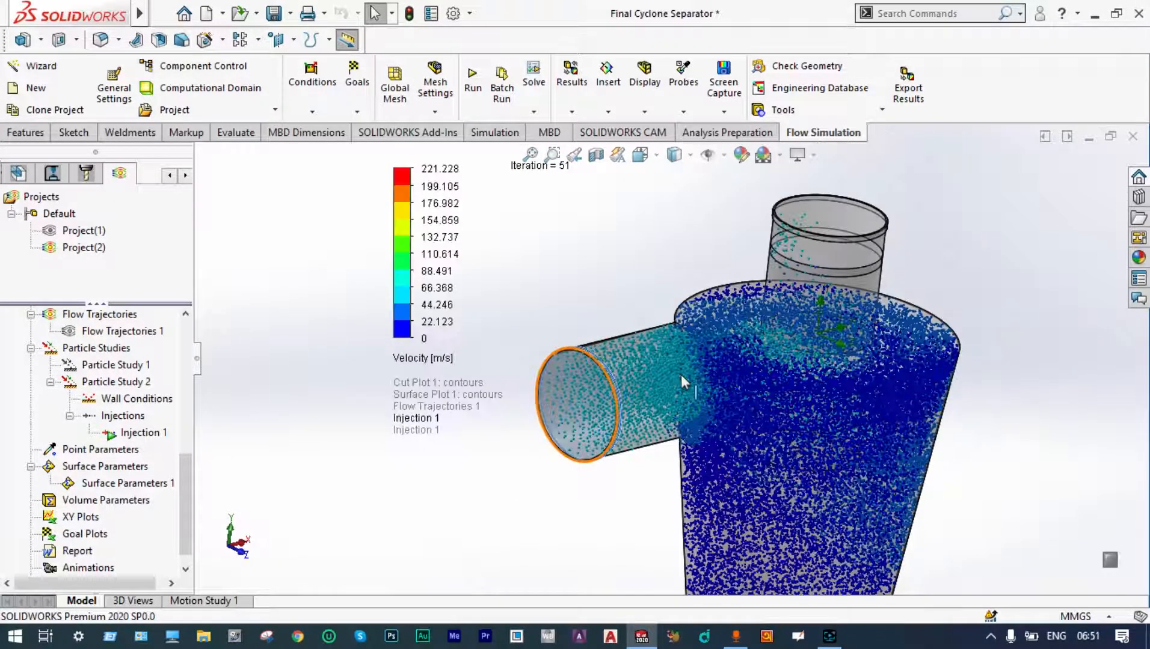
pyautogui.scroll(3, 680, 374)
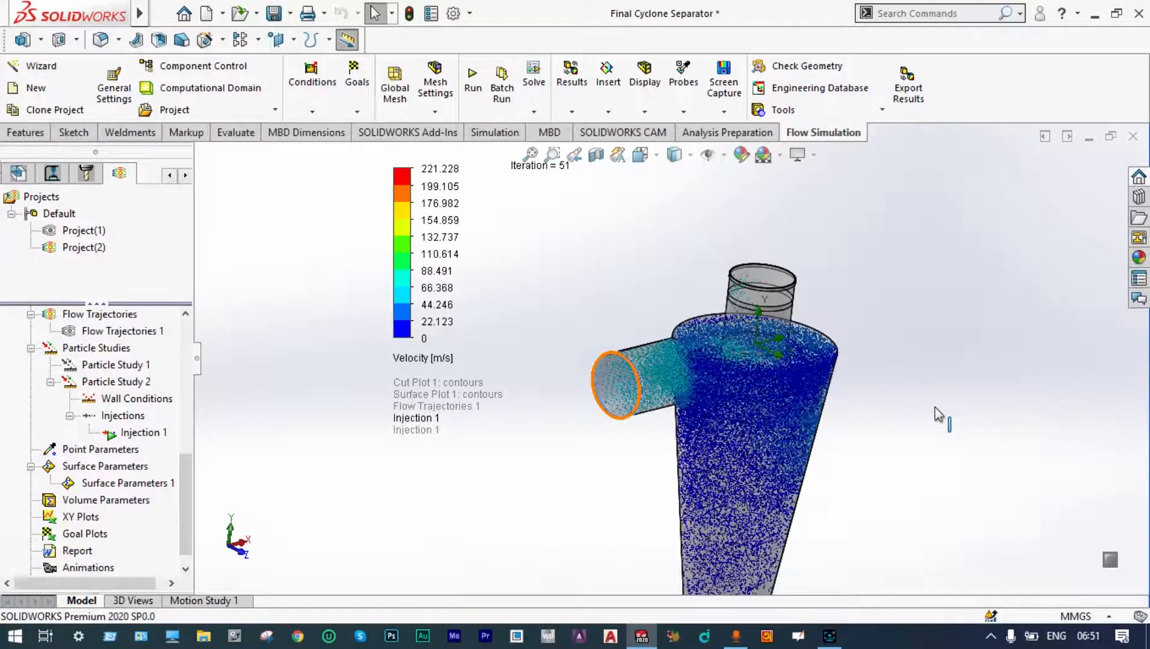
pyautogui.click(640, 156)
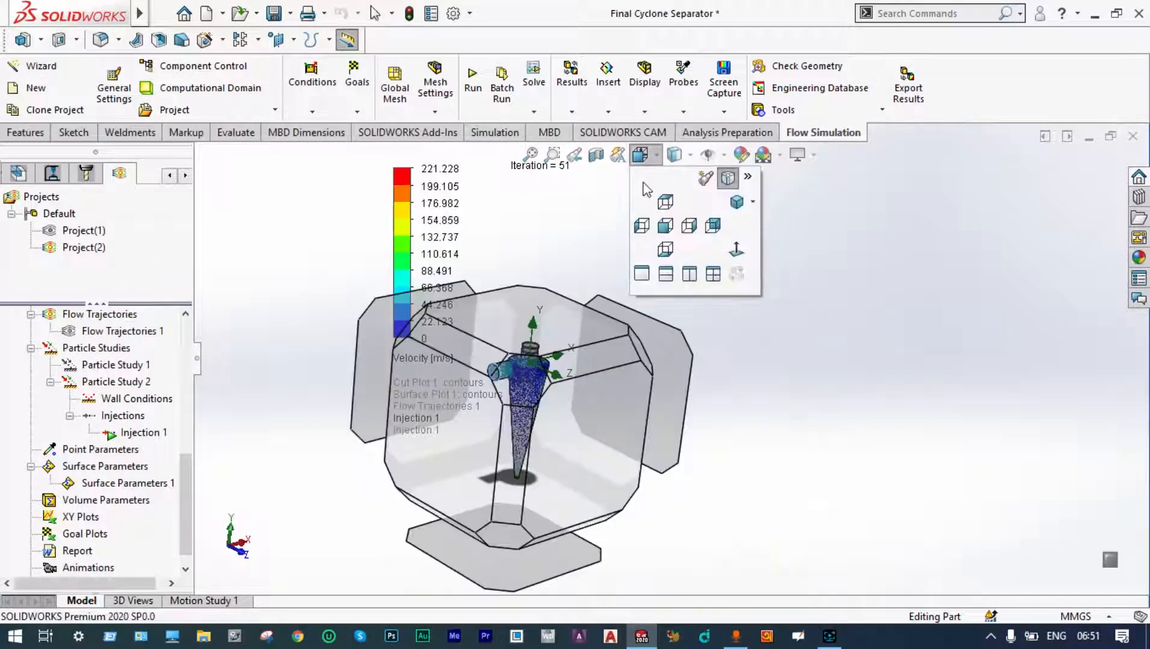
pyautogui.click(660, 228)
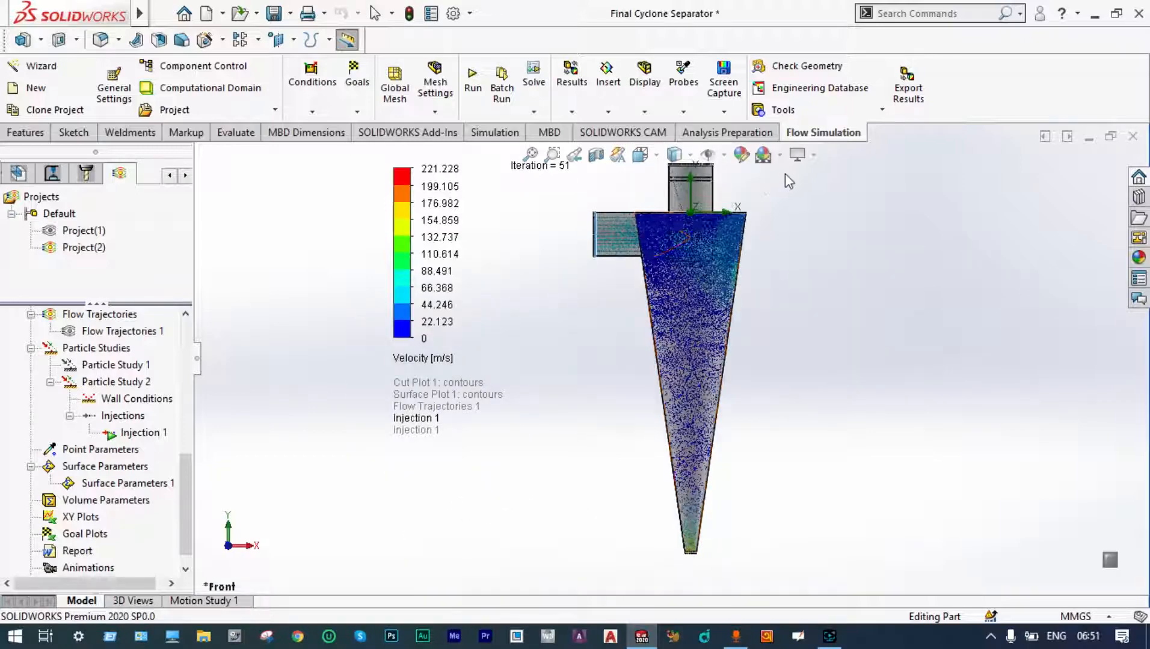
# Examine the particle movement around the inlet, the top outlet and down the cone to the bottom outlet
pyautogui.scroll(-2, 719, 205)
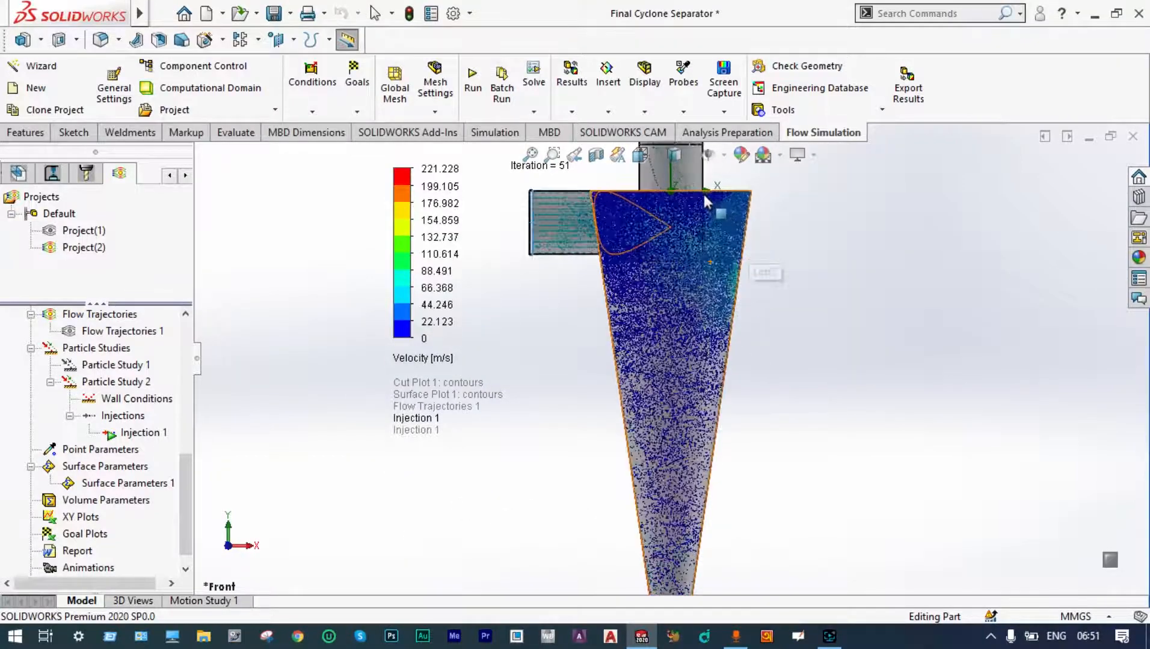
pyautogui.scroll(-1, 702, 193)
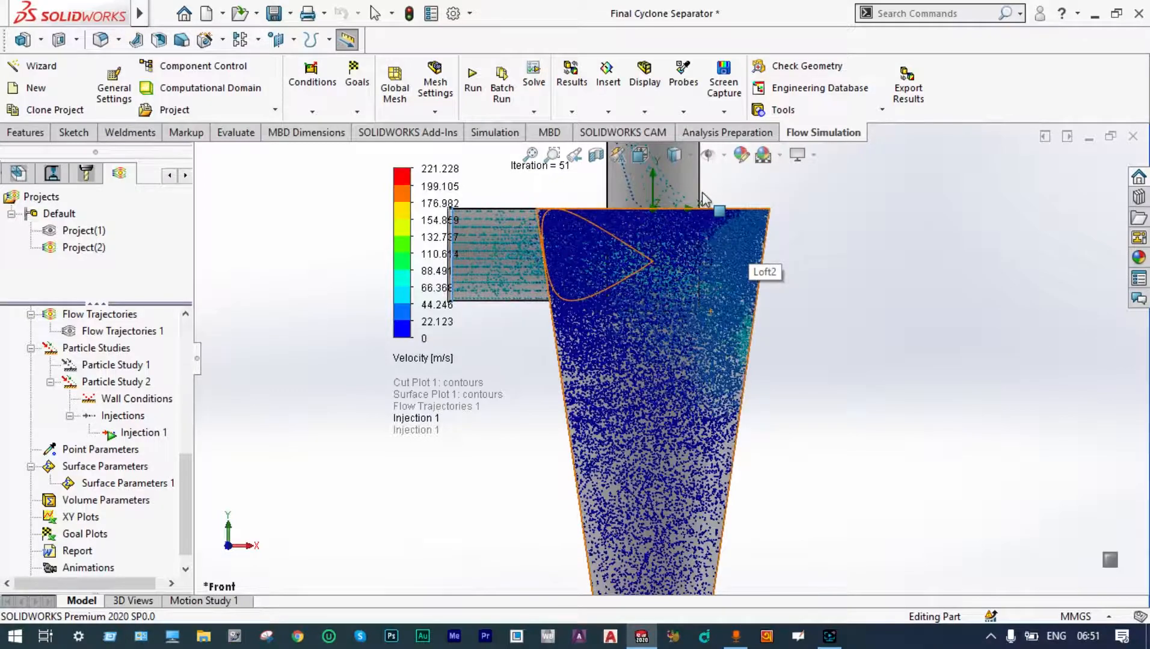
pyautogui.scroll(2, 703, 198)
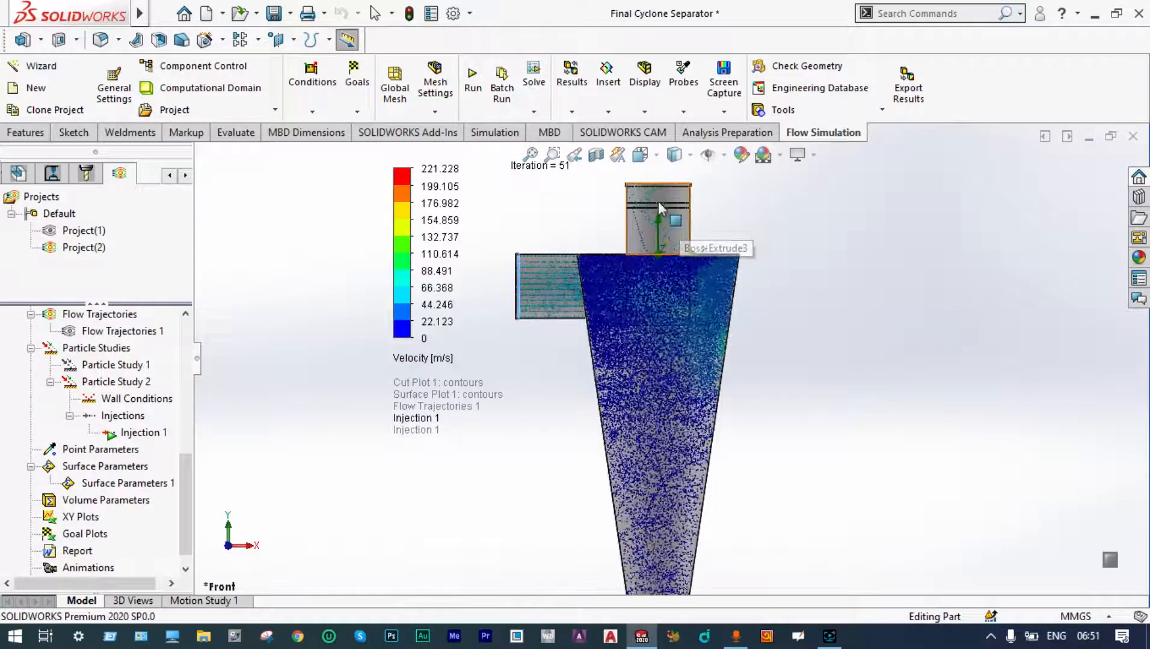
pyautogui.scroll(-2, 676, 209)
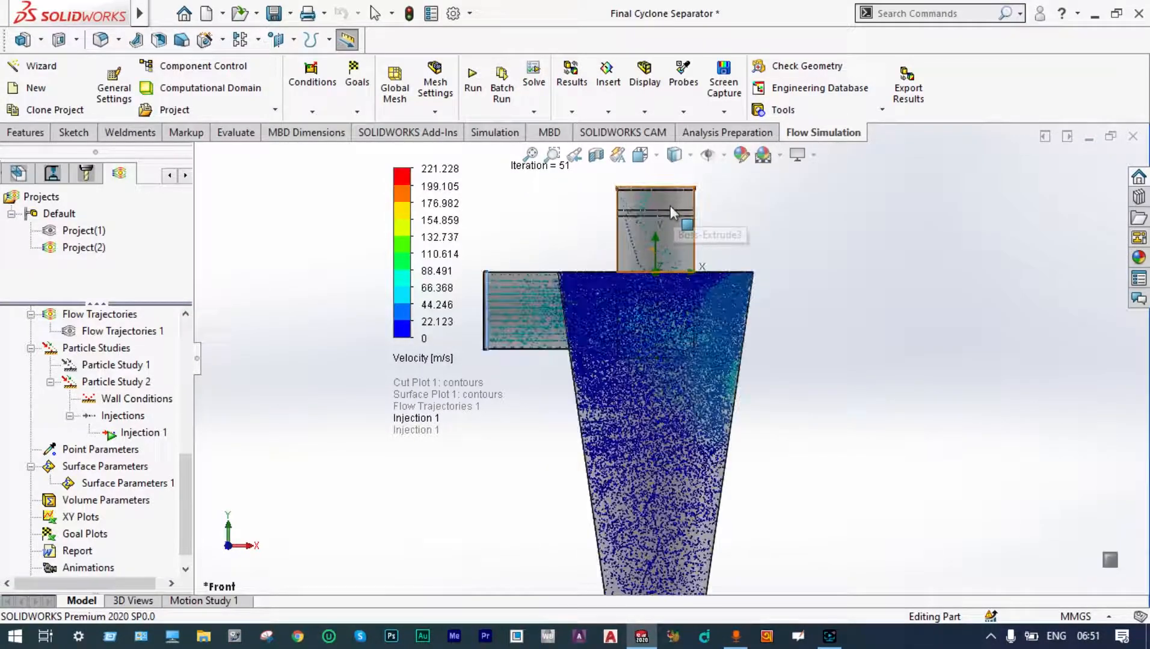
pyautogui.scroll(-1, 670, 206)
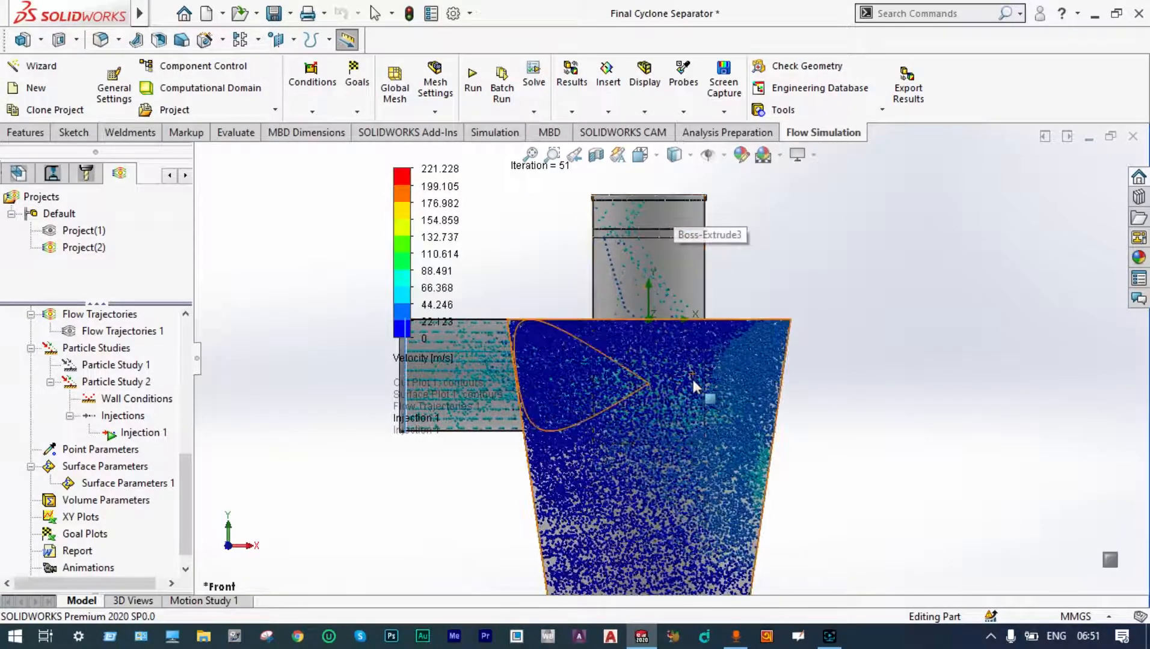
pyautogui.scroll(4, 693, 382)
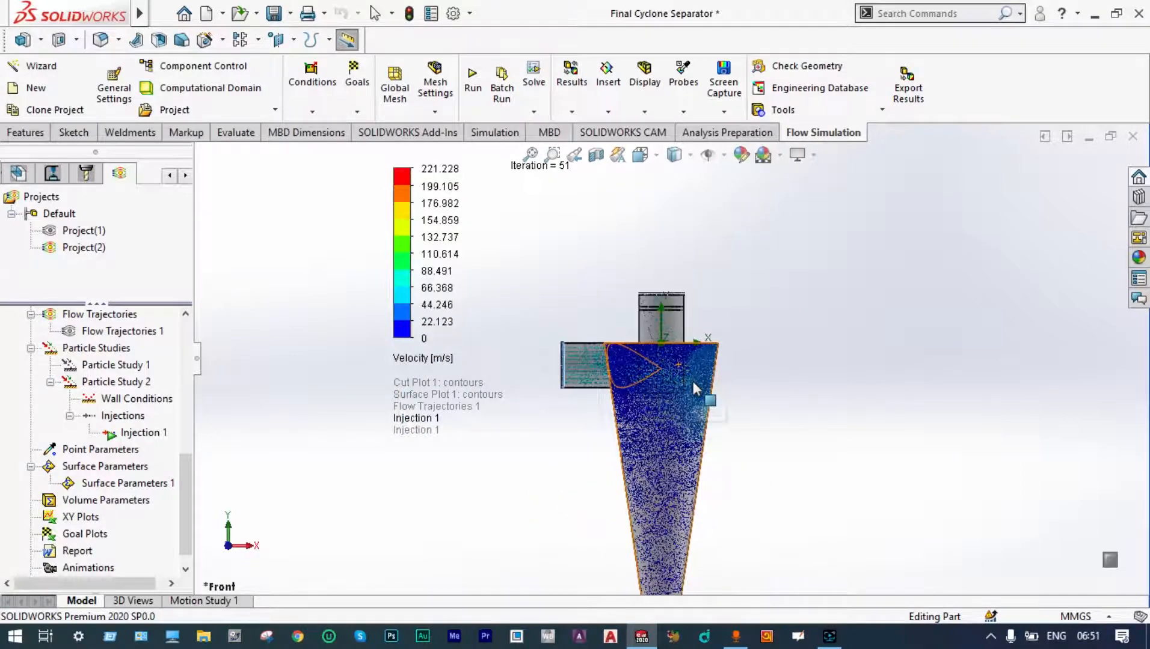
pyautogui.scroll(2, 702, 541)
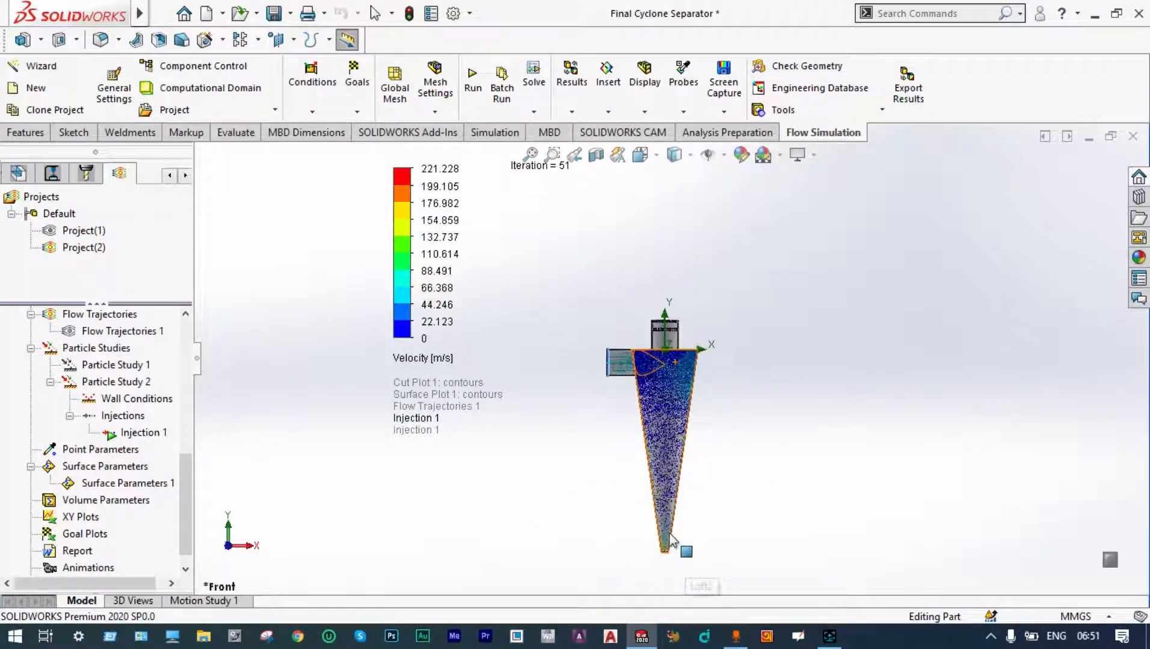
pyautogui.scroll(-1, 669, 528)
pyautogui.scroll(-2, 671, 532)
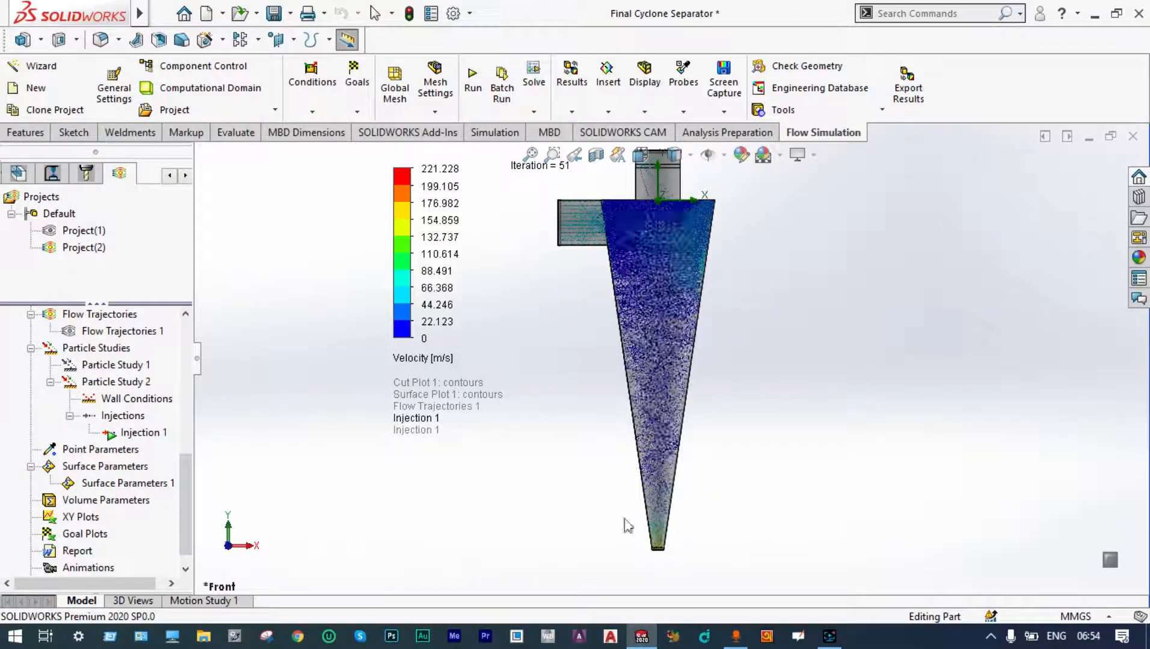
# Insert a new surface parameters result on the lid face (LID3) at the cyclone's bottom outlet
pyautogui.rightClick(768, 492)
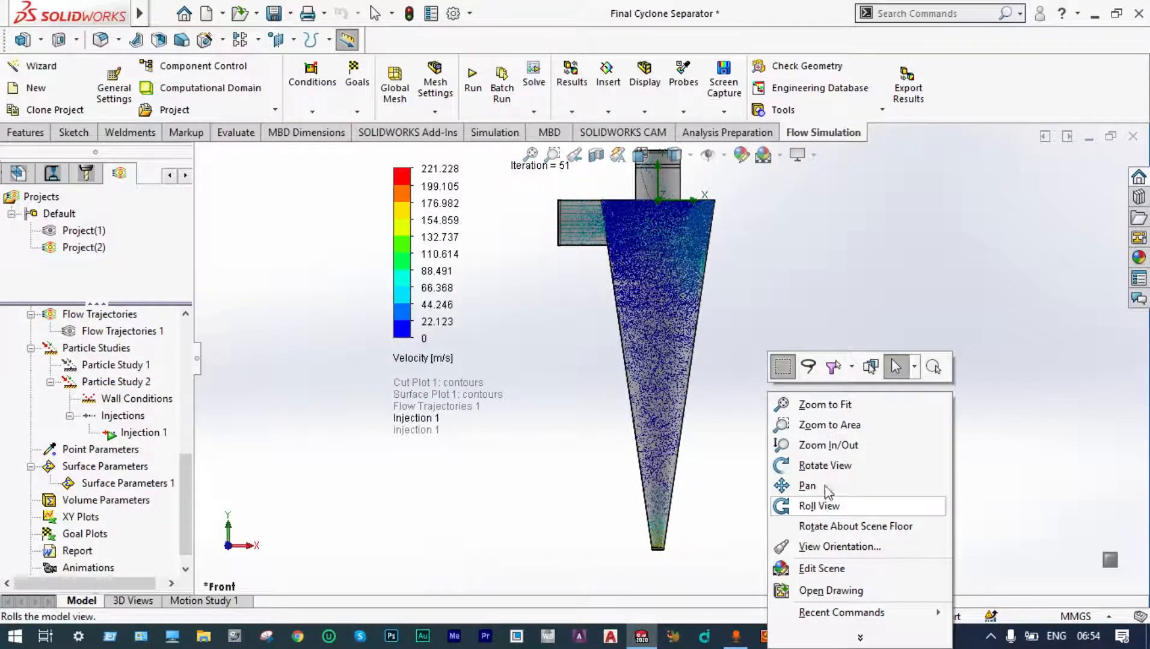
pyautogui.click(835, 467)
pyautogui.moveTo(742, 390); pyautogui.dragTo(726, 423)
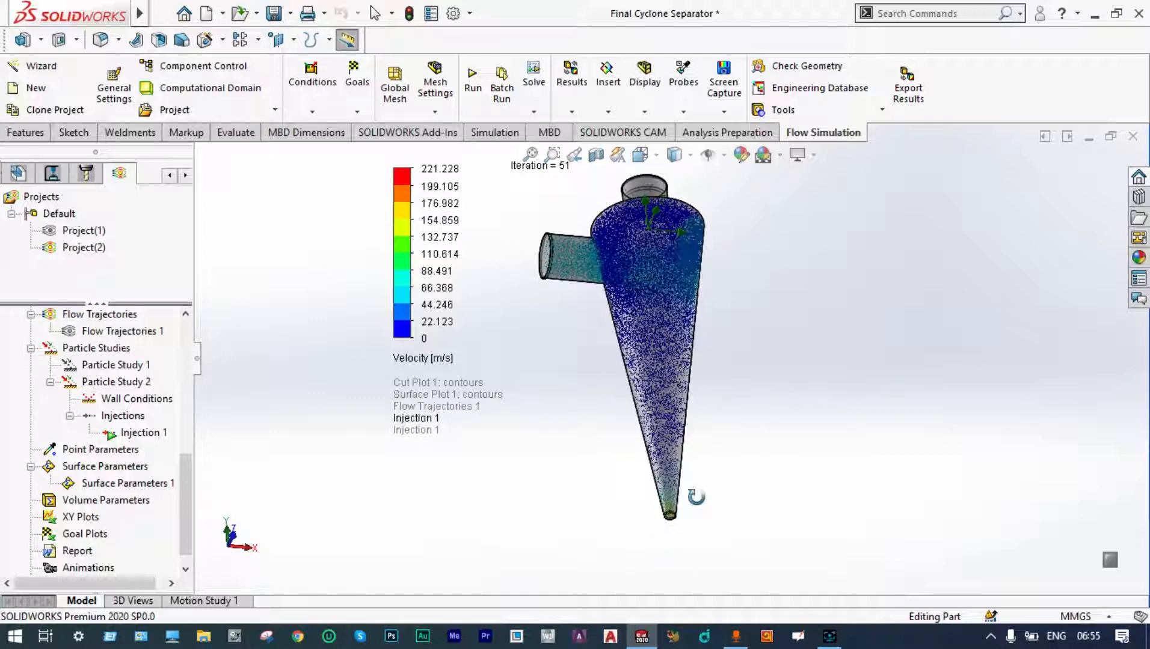
pyautogui.moveTo(714, 482); pyautogui.dragTo(691, 503)
pyautogui.scroll(-8, 691, 504)
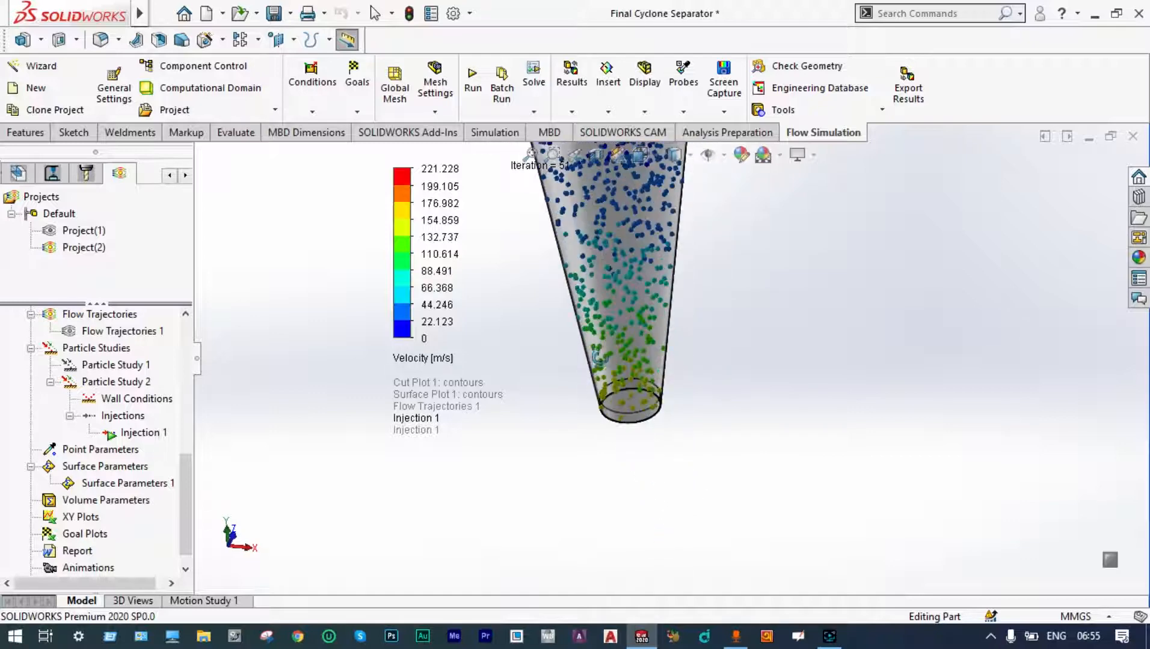
pyautogui.rightClick(894, 324)
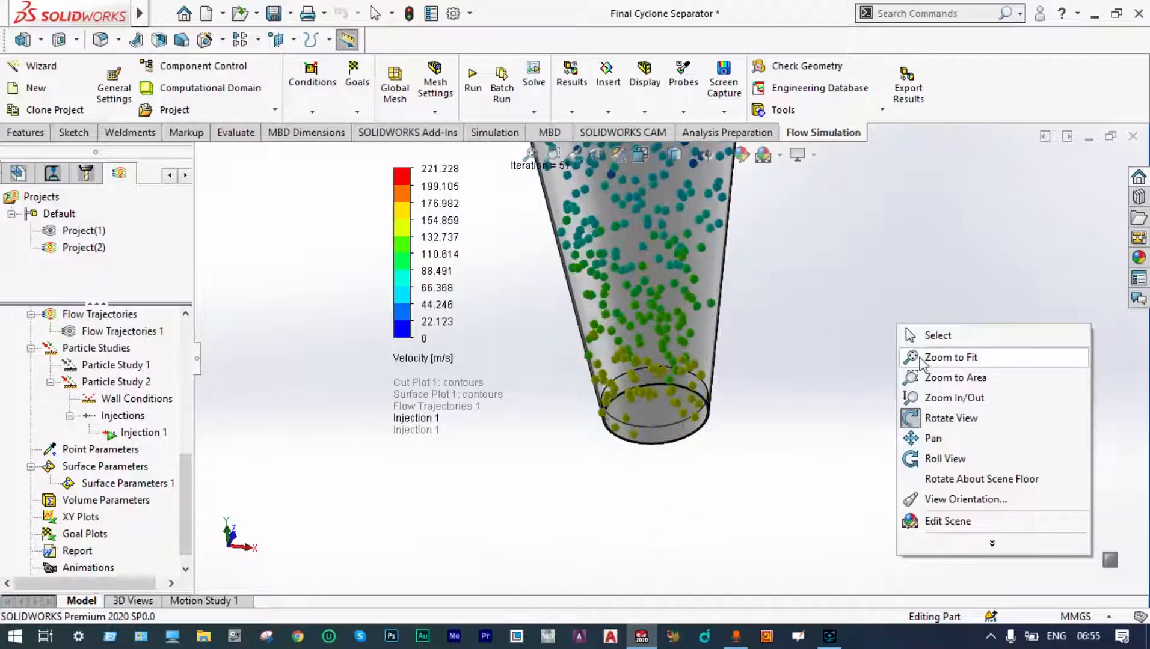
pyautogui.click(943, 418)
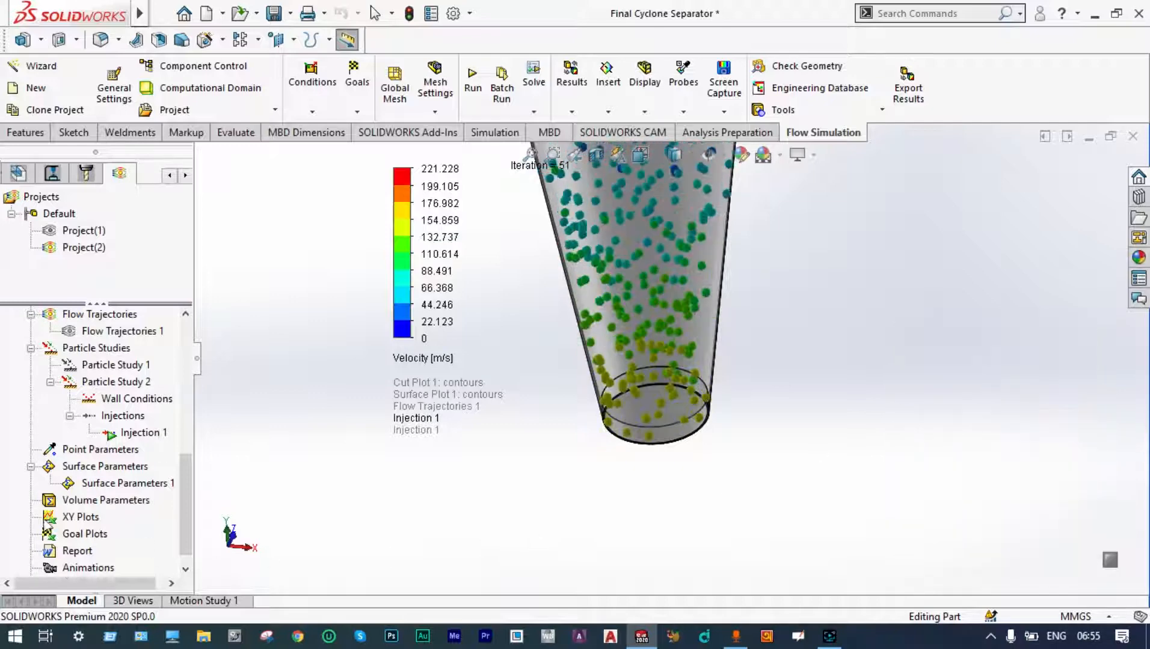
pyautogui.rightClick(95, 469)
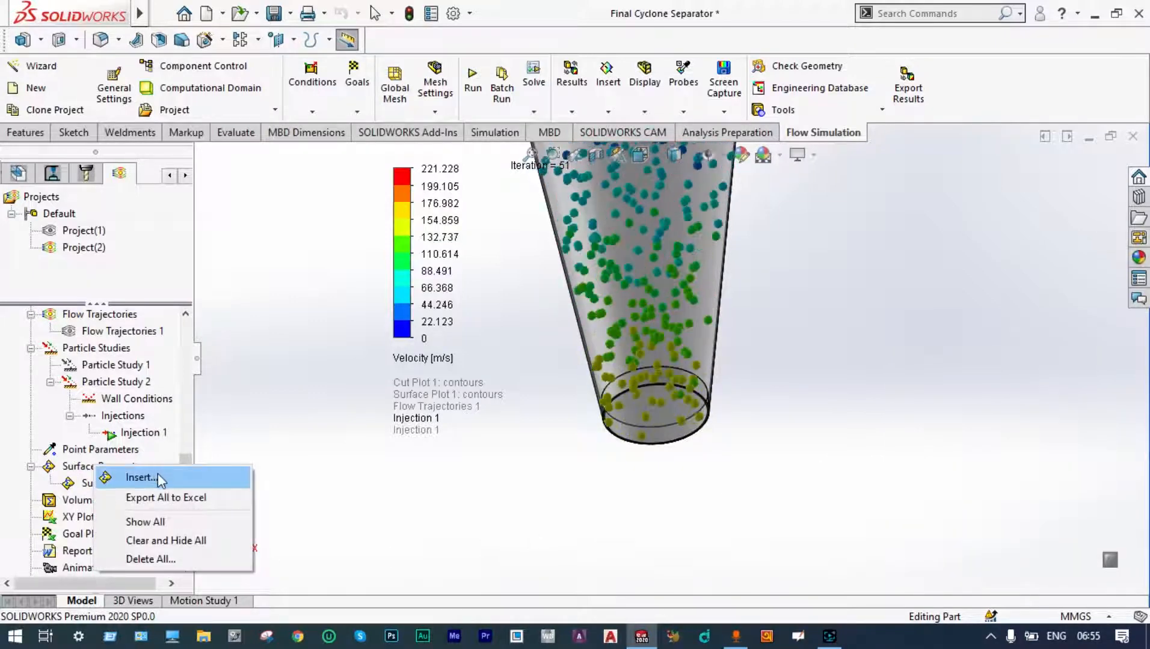
pyautogui.click(142, 477)
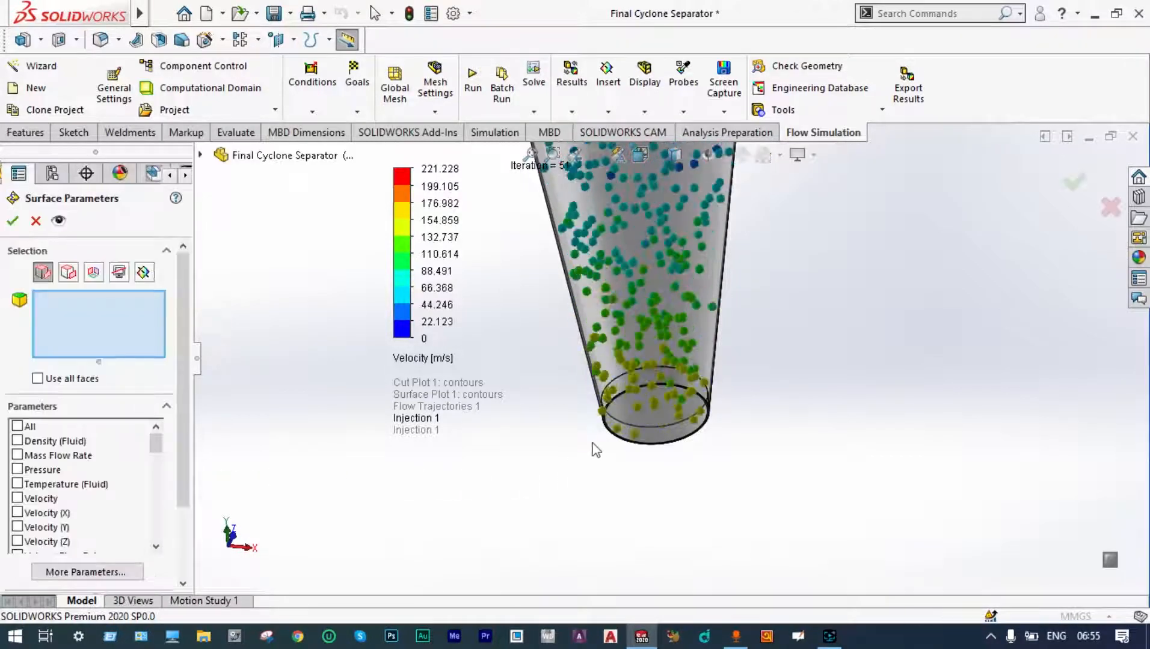
pyautogui.rightClick(645, 406)
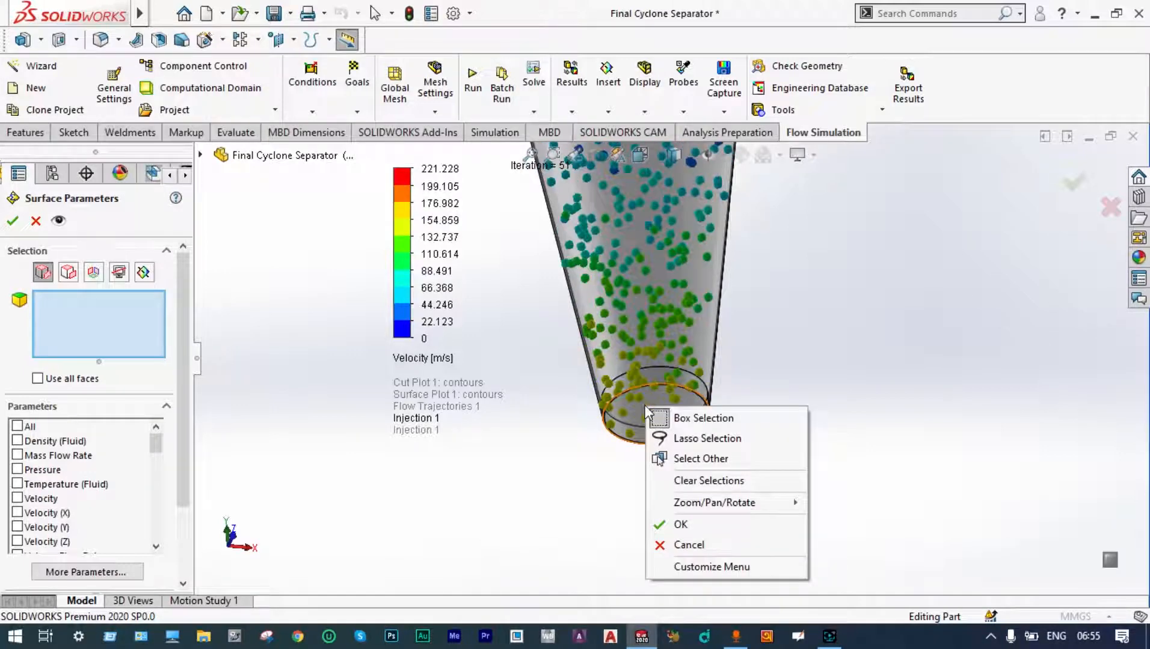
pyautogui.click(689, 457)
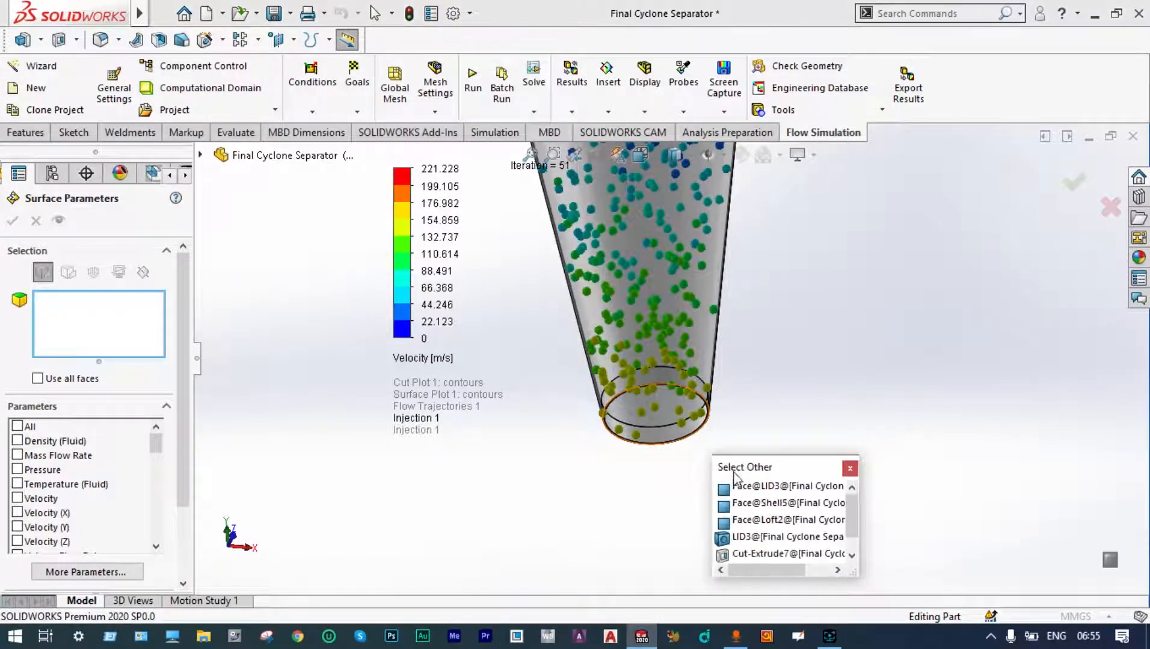
pyautogui.click(763, 485)
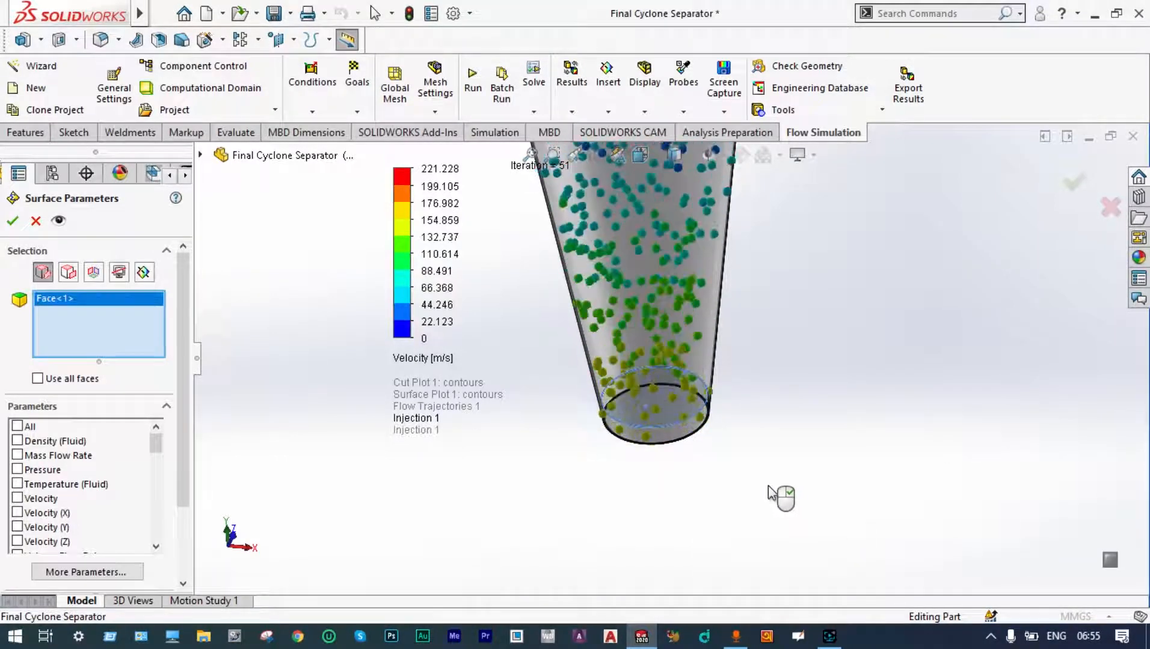
# Include all parameters in the bottom outlet's surface parameters and show the results
pyautogui.click(17, 426)
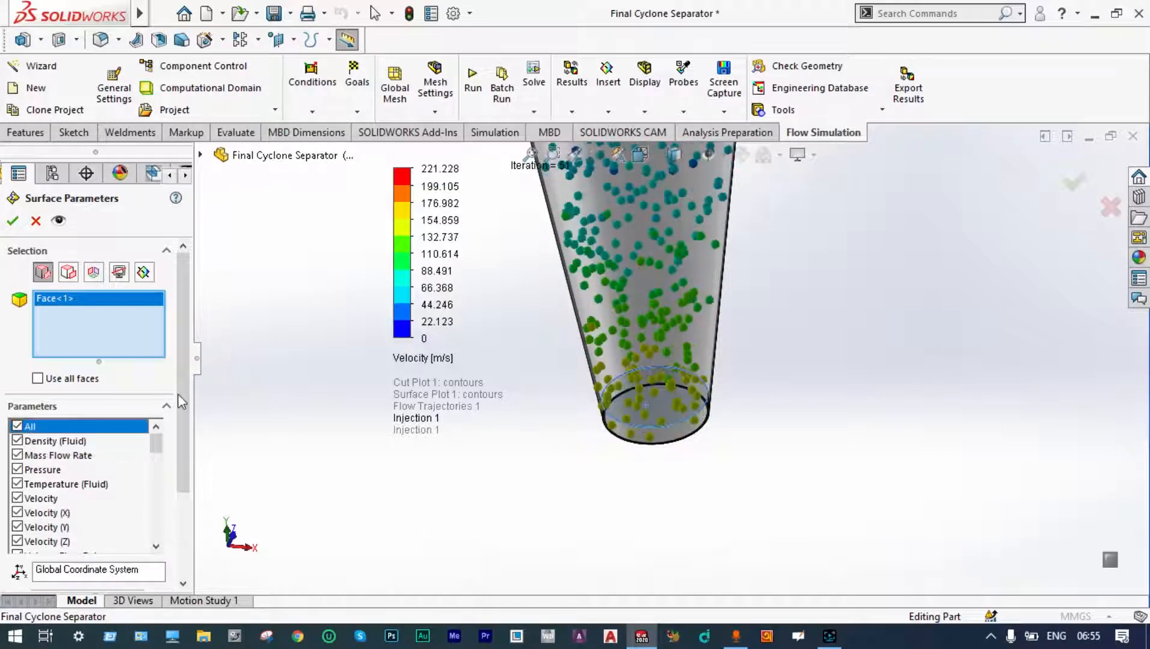
pyautogui.moveTo(187, 402); pyautogui.dragTo(192, 473)
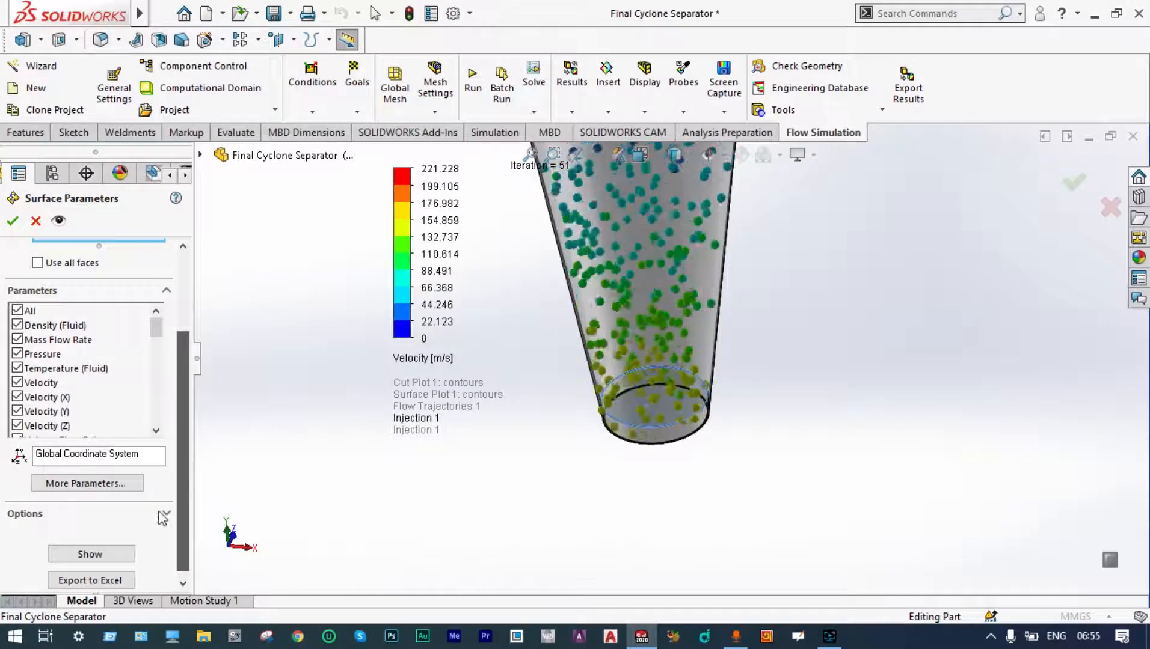
pyautogui.click(102, 556)
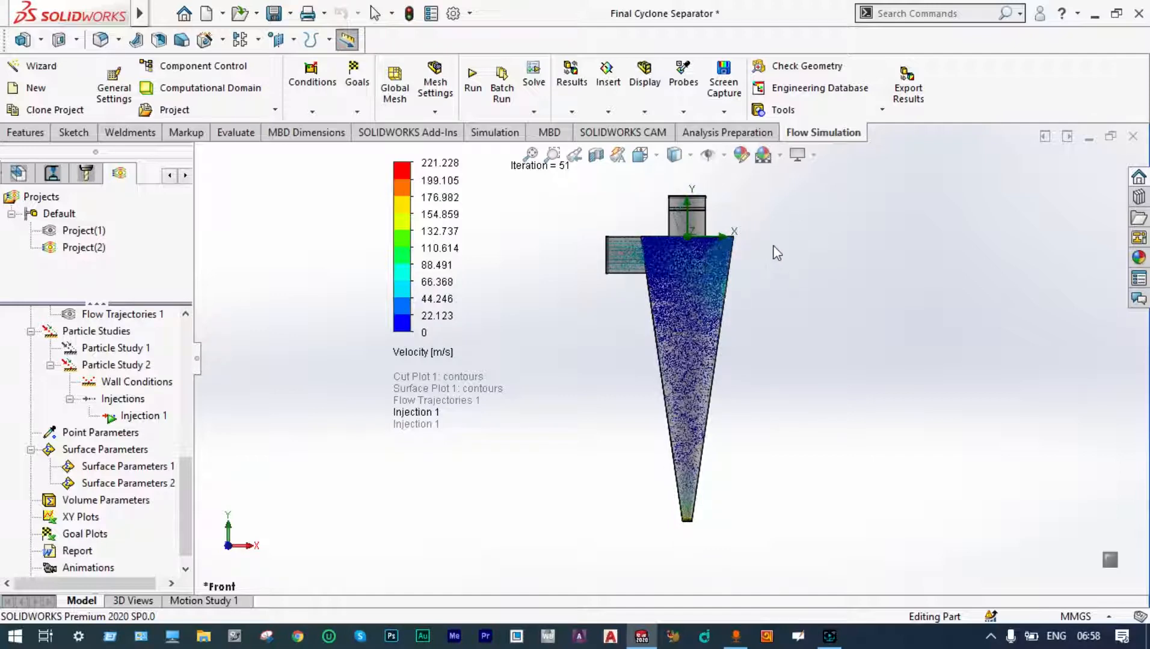
pyautogui.scroll(-5, 746, 243)
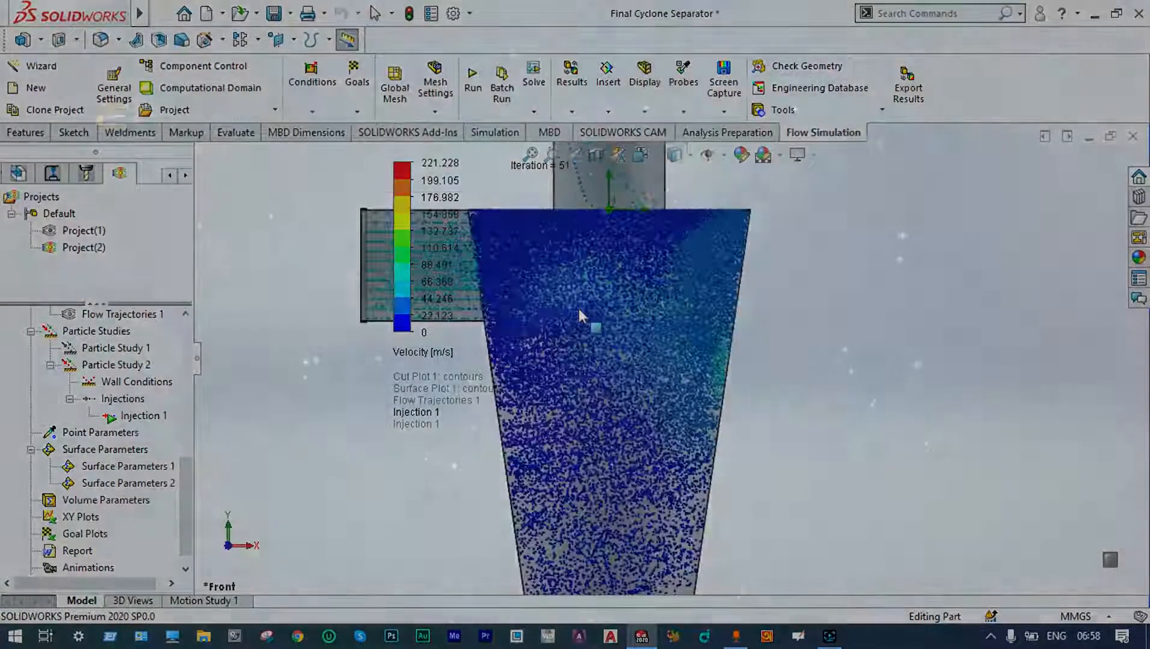